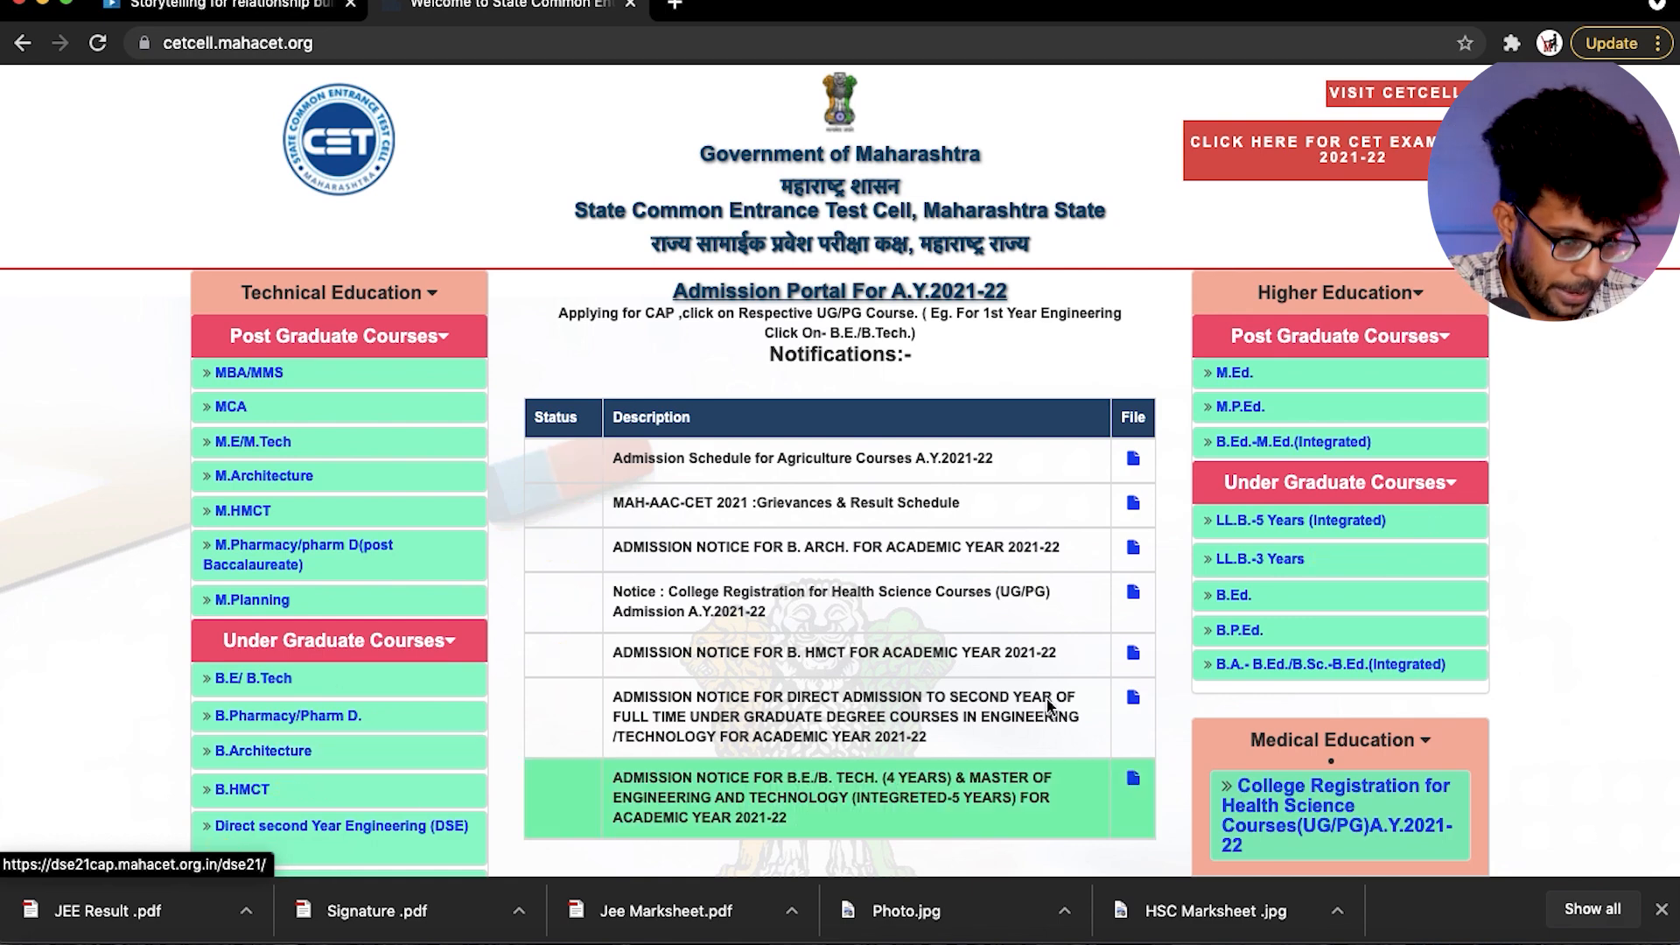
- Open the undergraduate B.E/ B.Tech admission portal and start a new registration
scroll(2, 377, down, 3)
scroll(3, 376, up, 2)
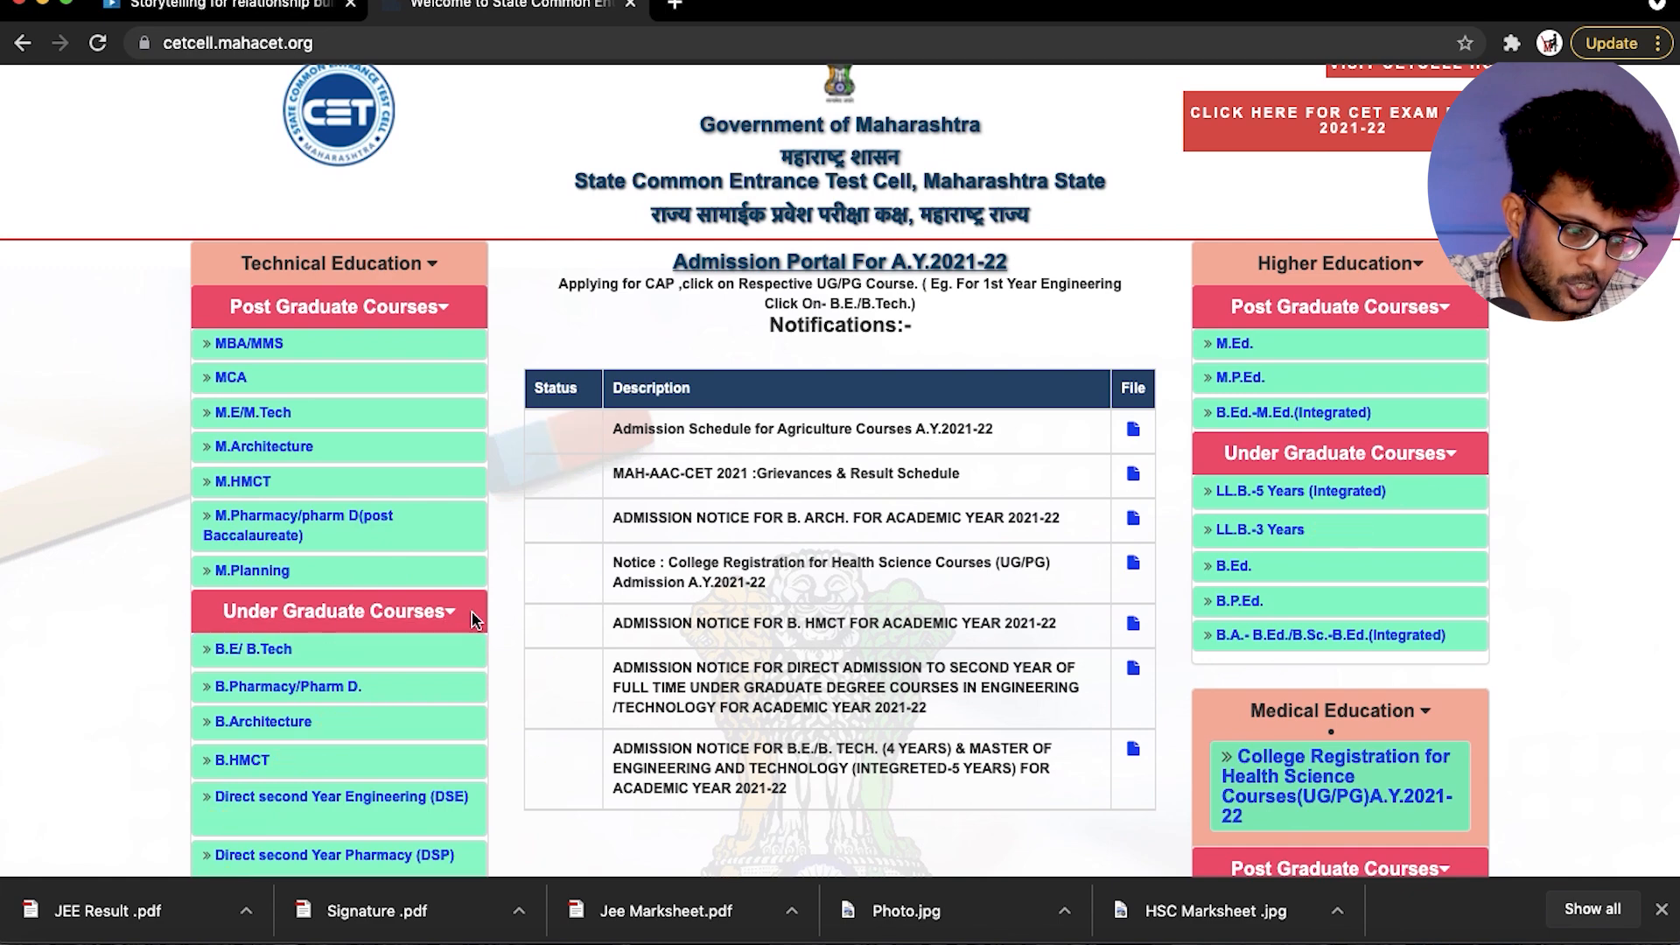
click(241, 656)
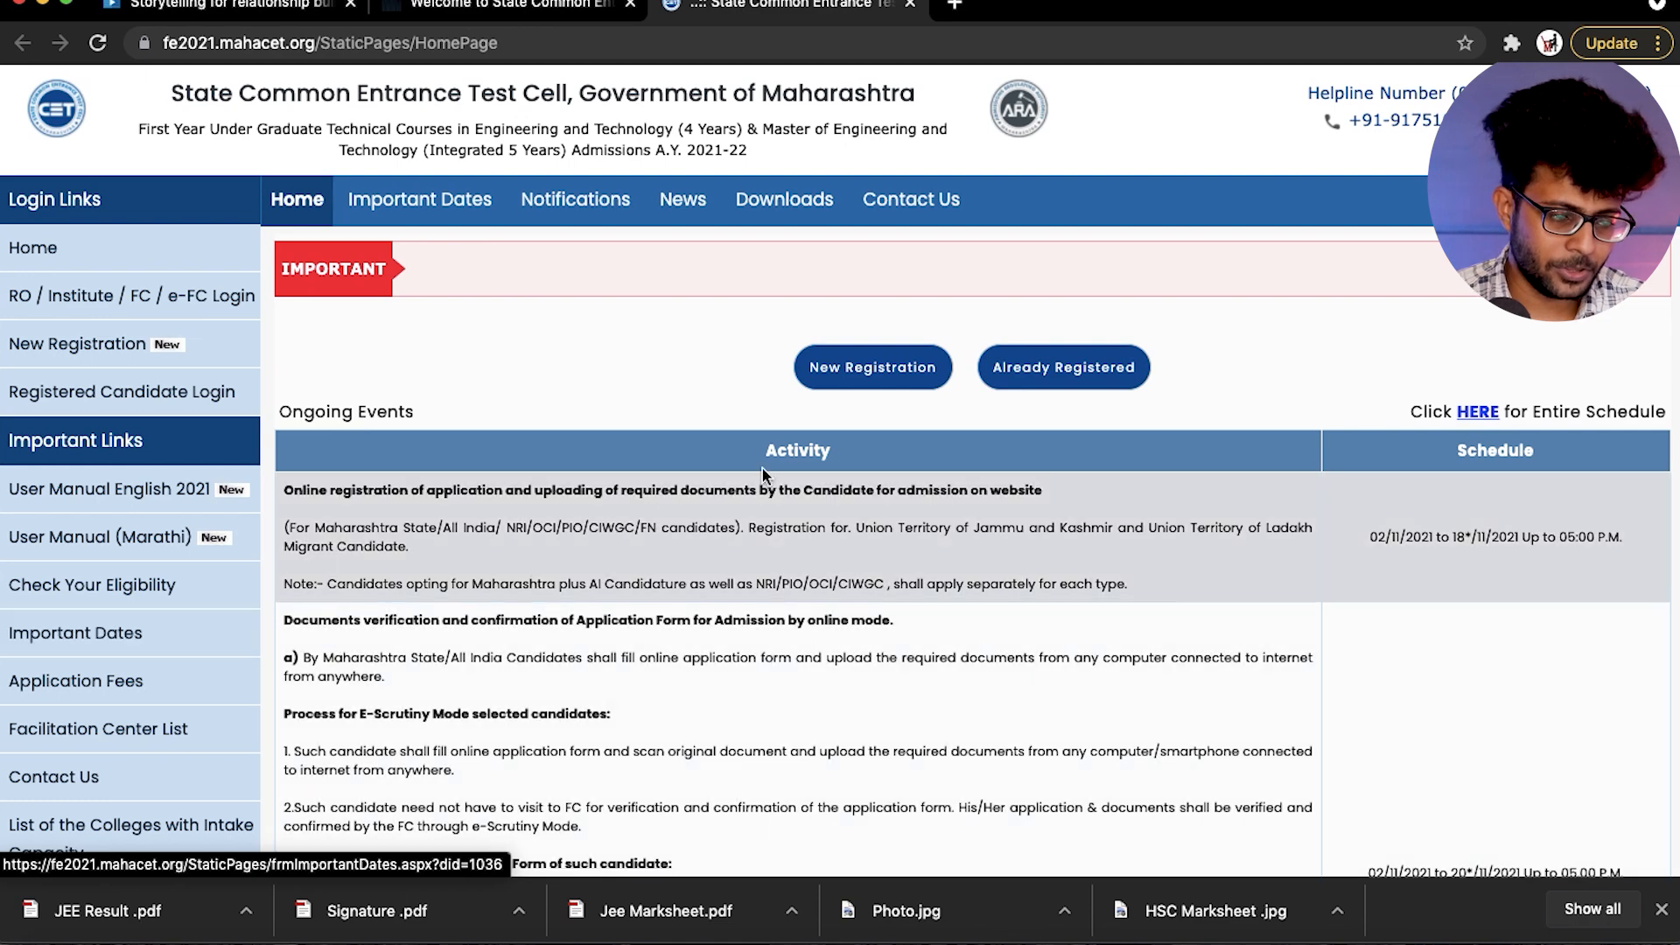
click(855, 374)
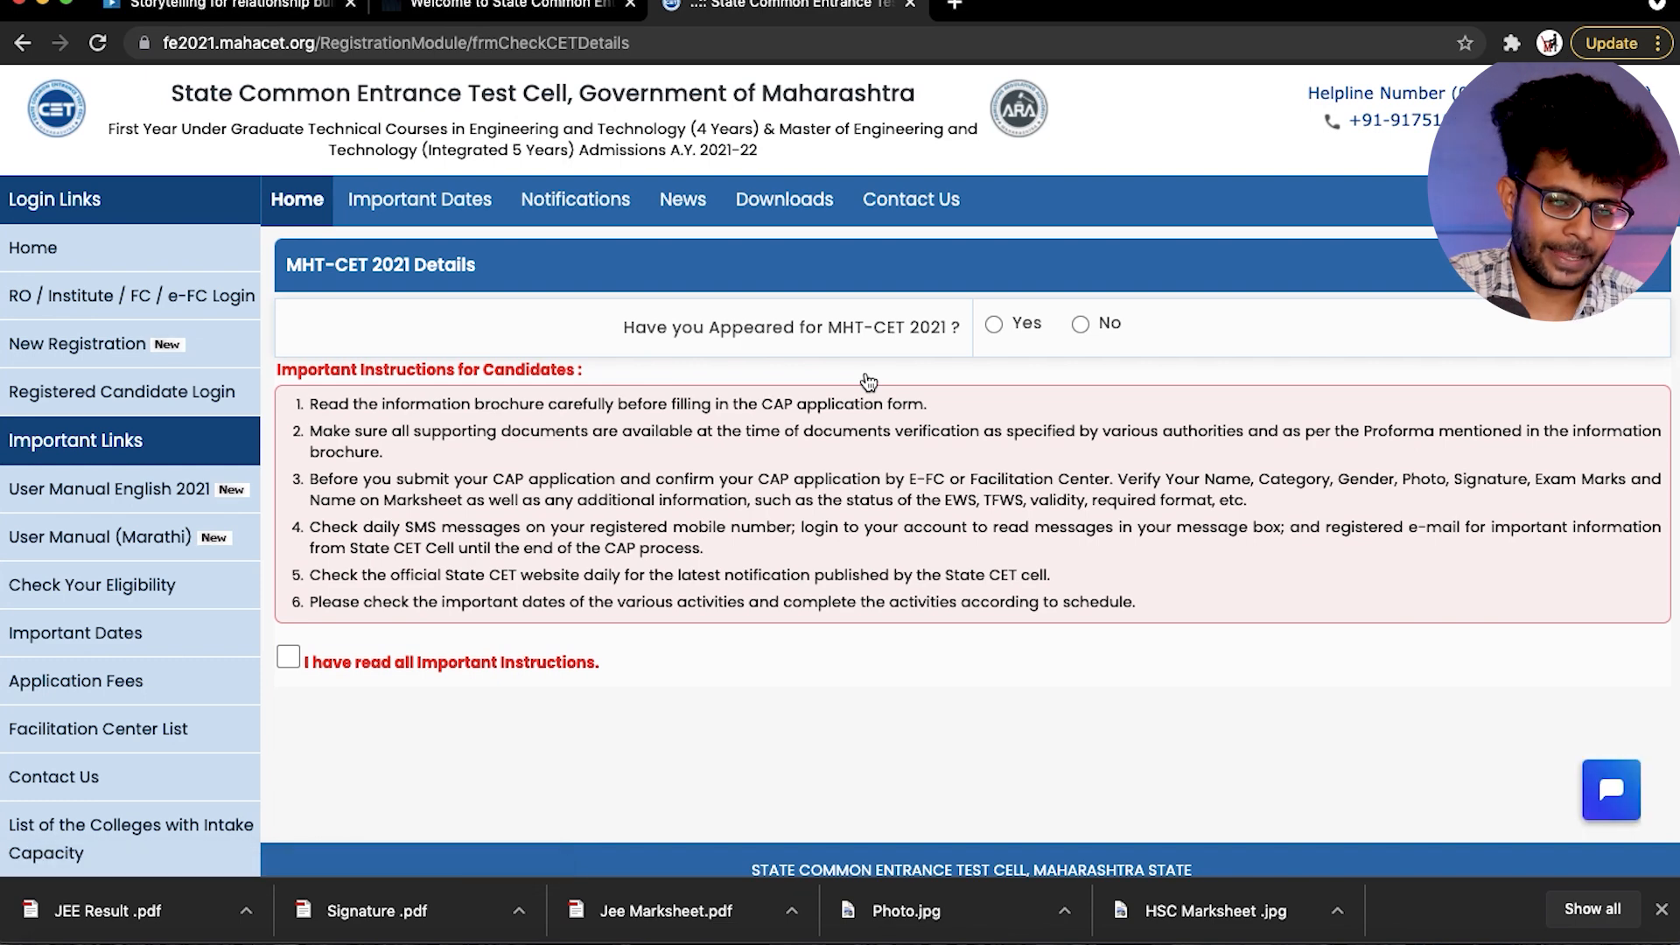
click(998, 324)
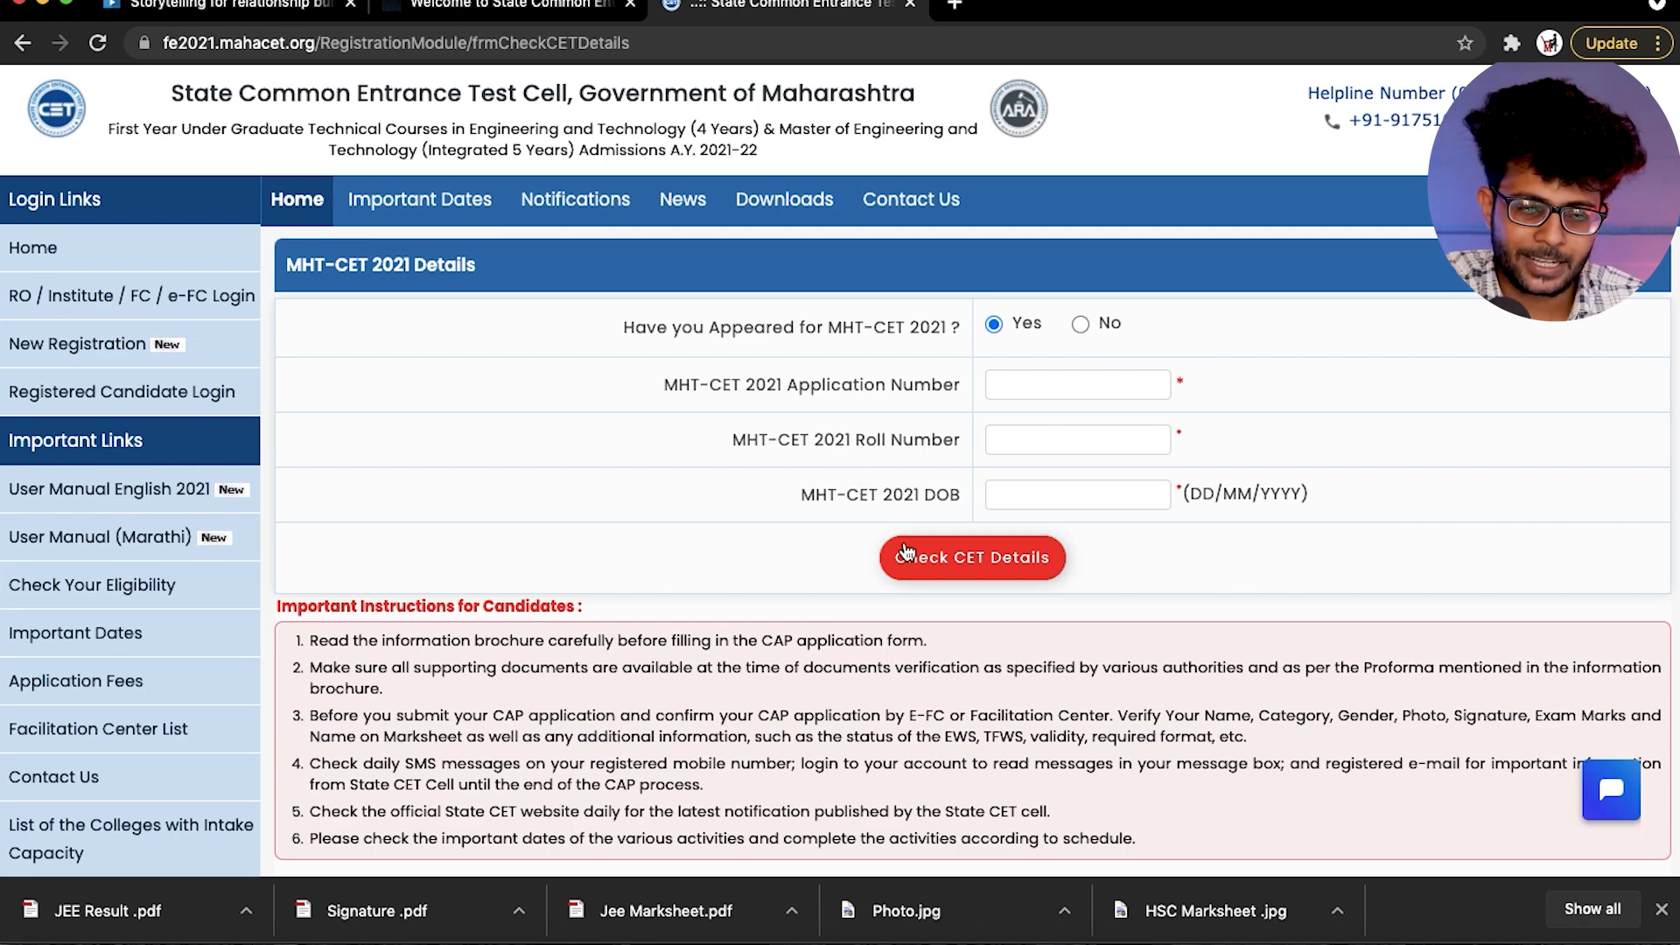
scroll(905, 548, down, 3)
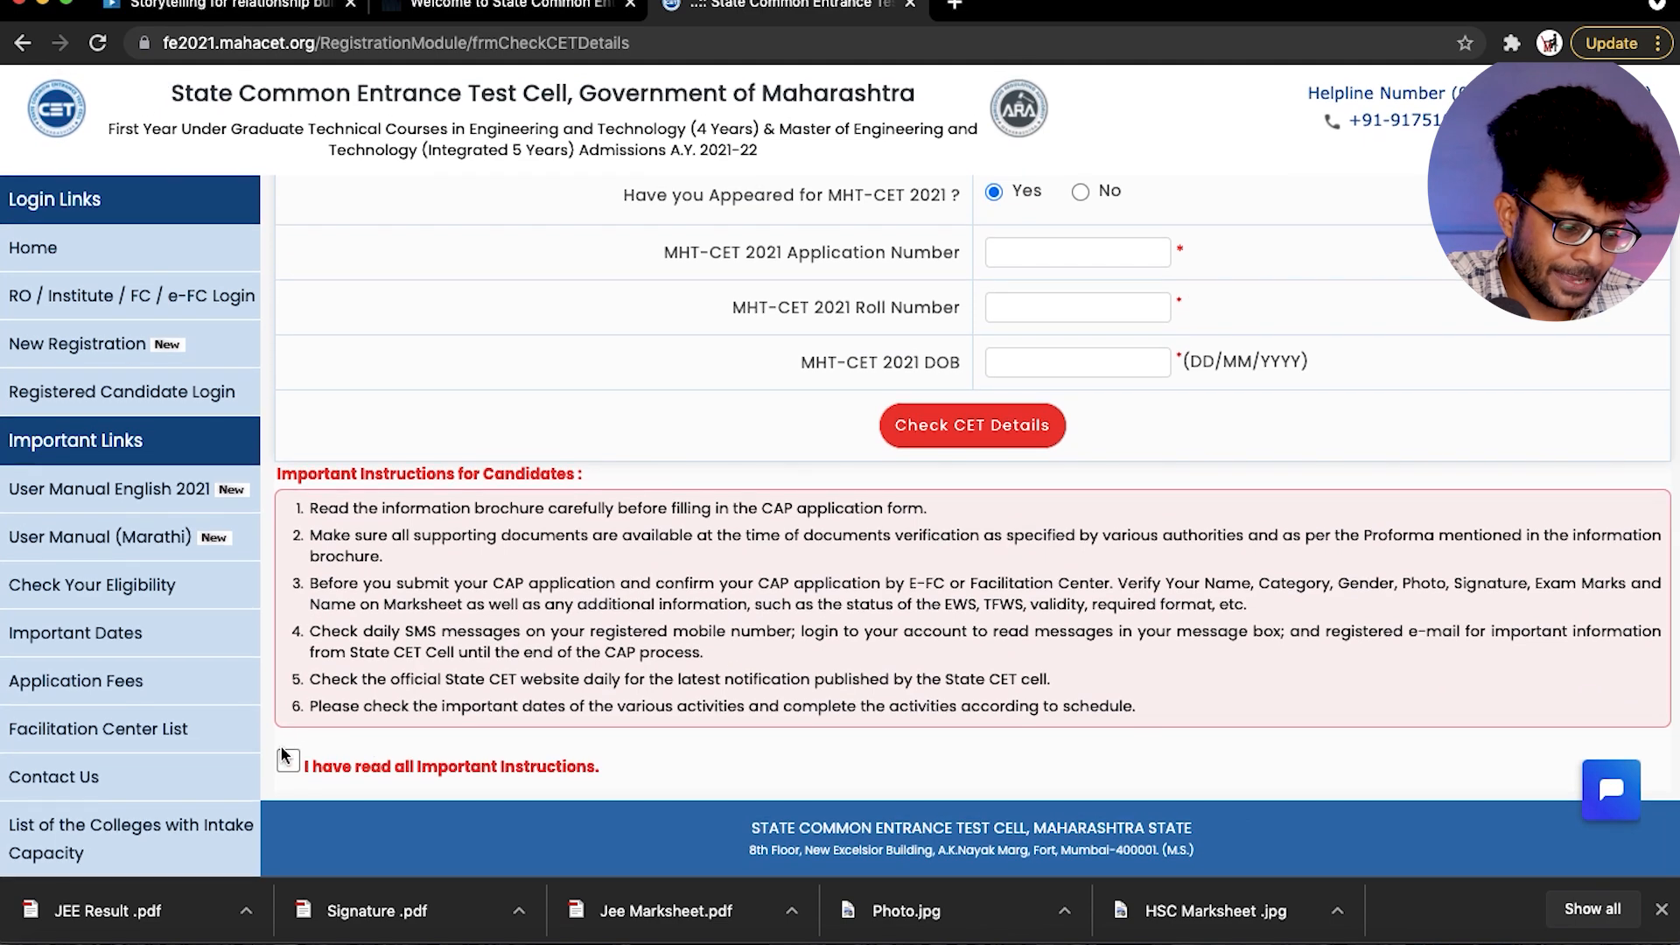
scroll(868, 726, up, 3)
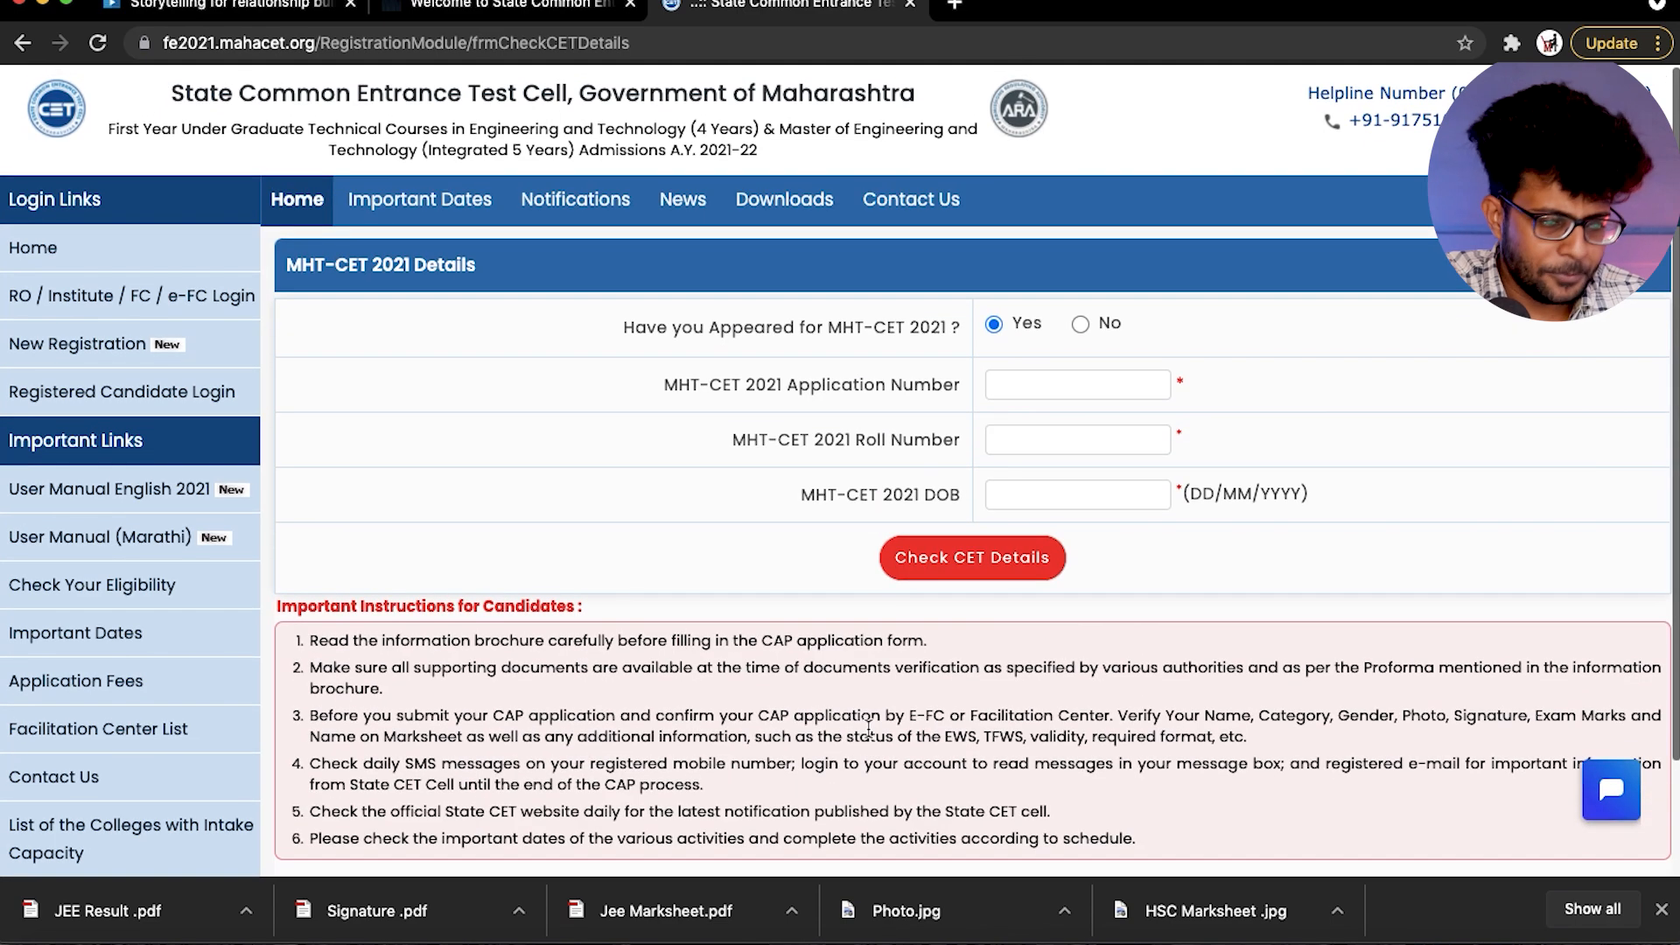
- Answer No to having appeared for MHT-CET 2021, confirm that all important instructions were read, and save and proceed
click(1082, 325)
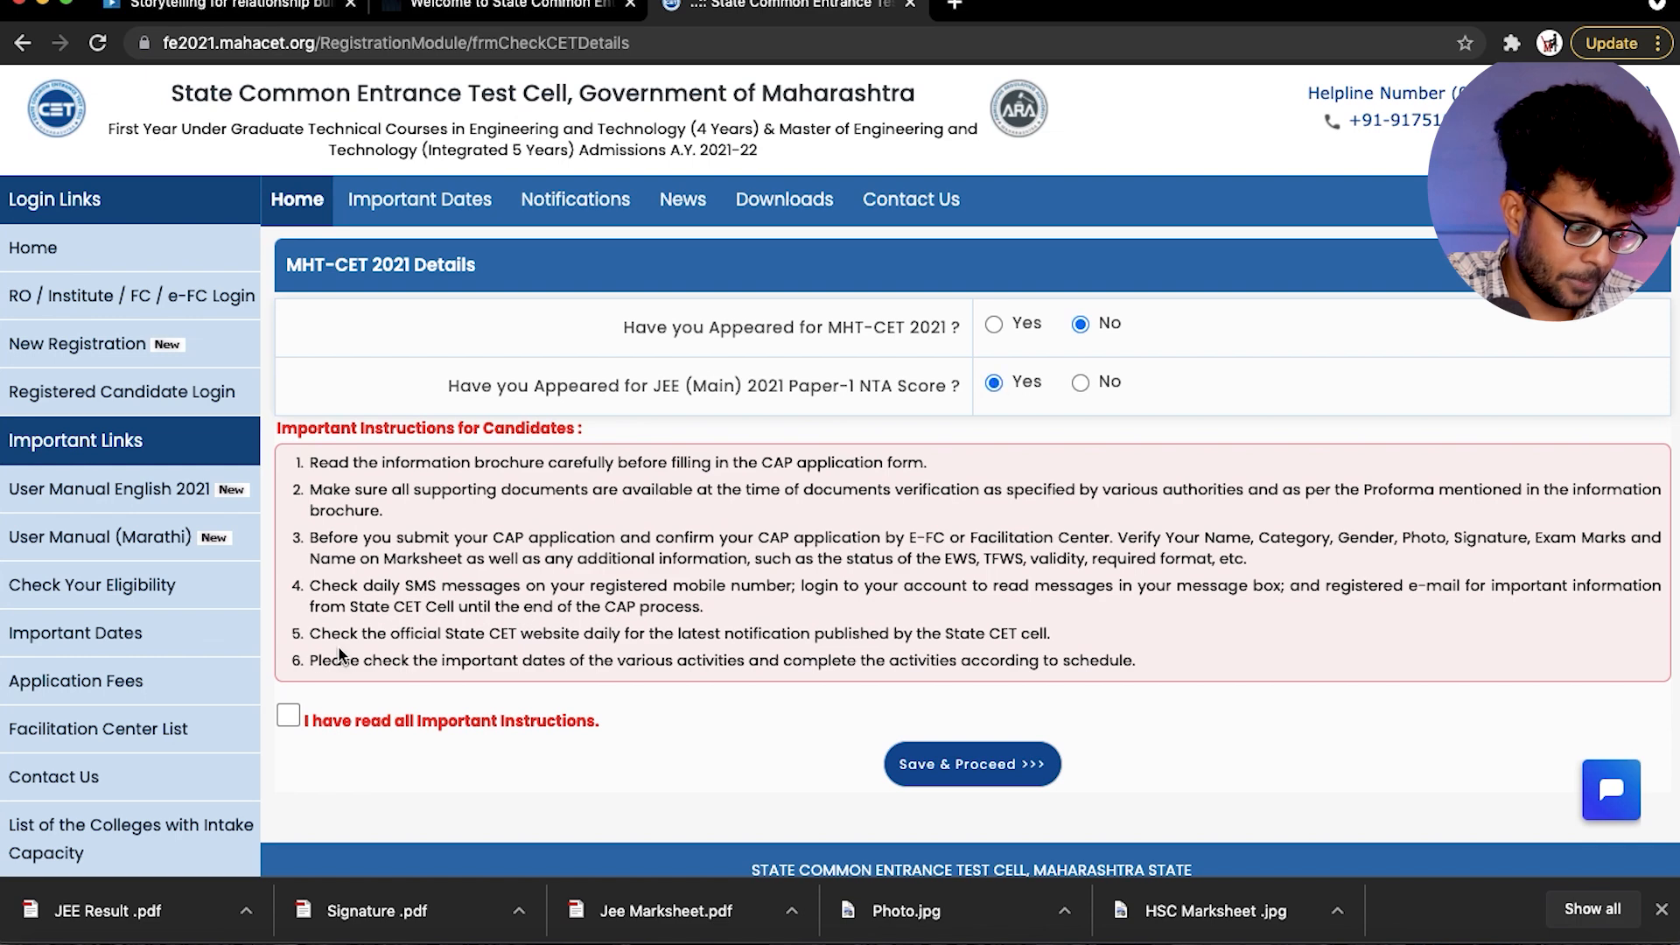
click(290, 718)
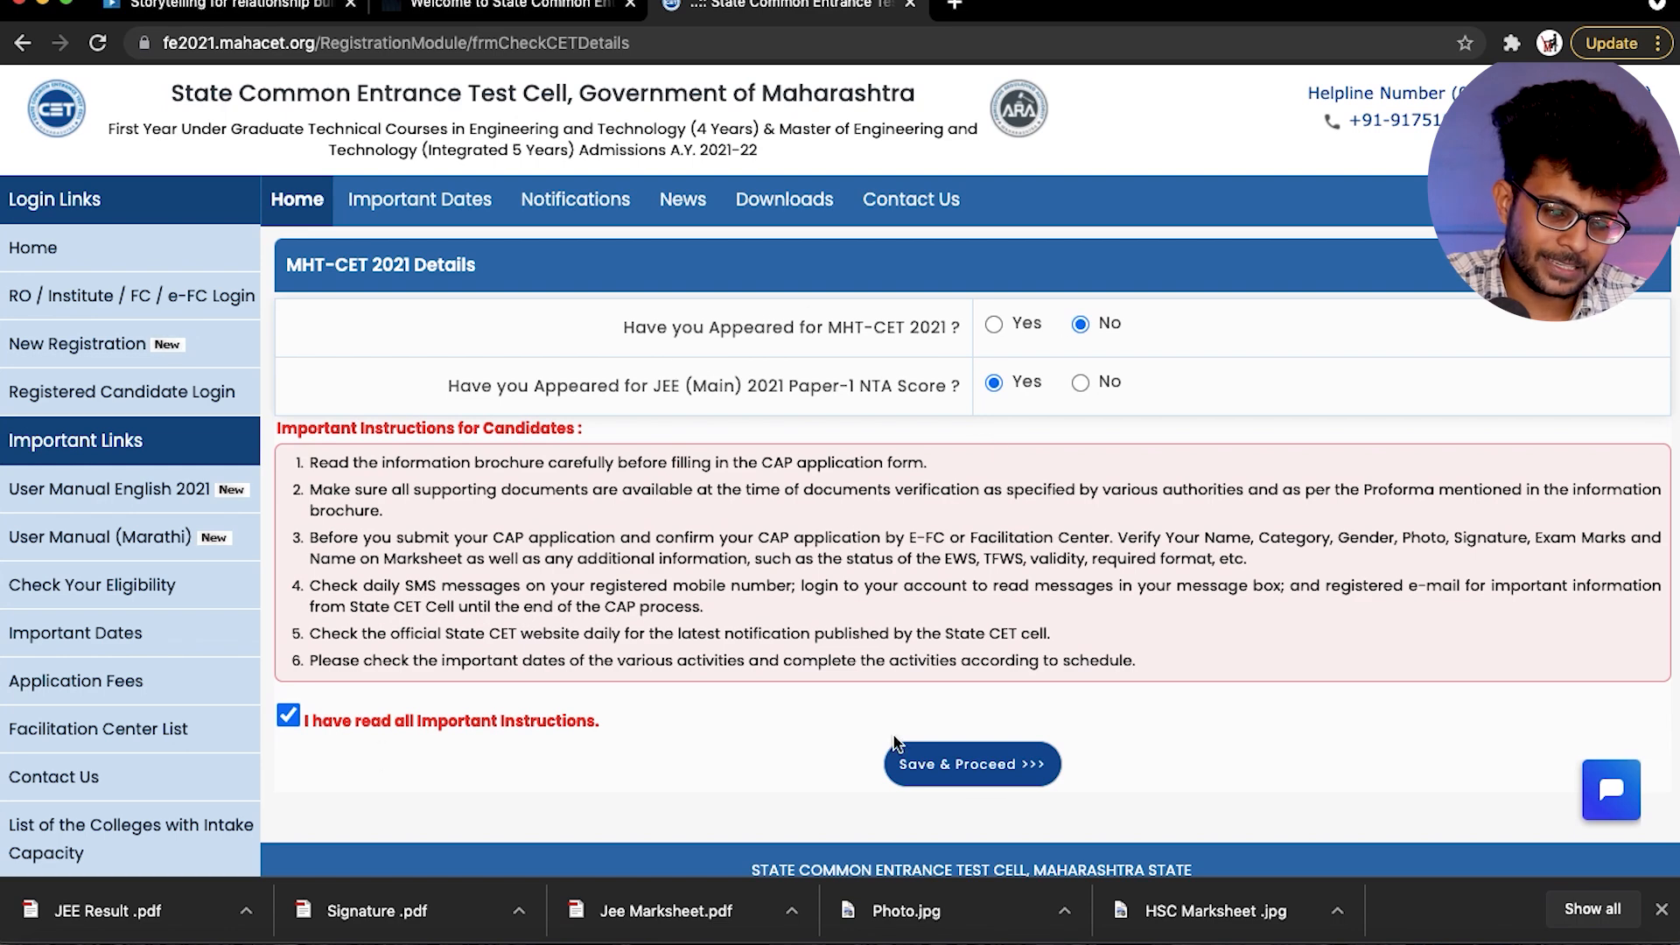
click(935, 766)
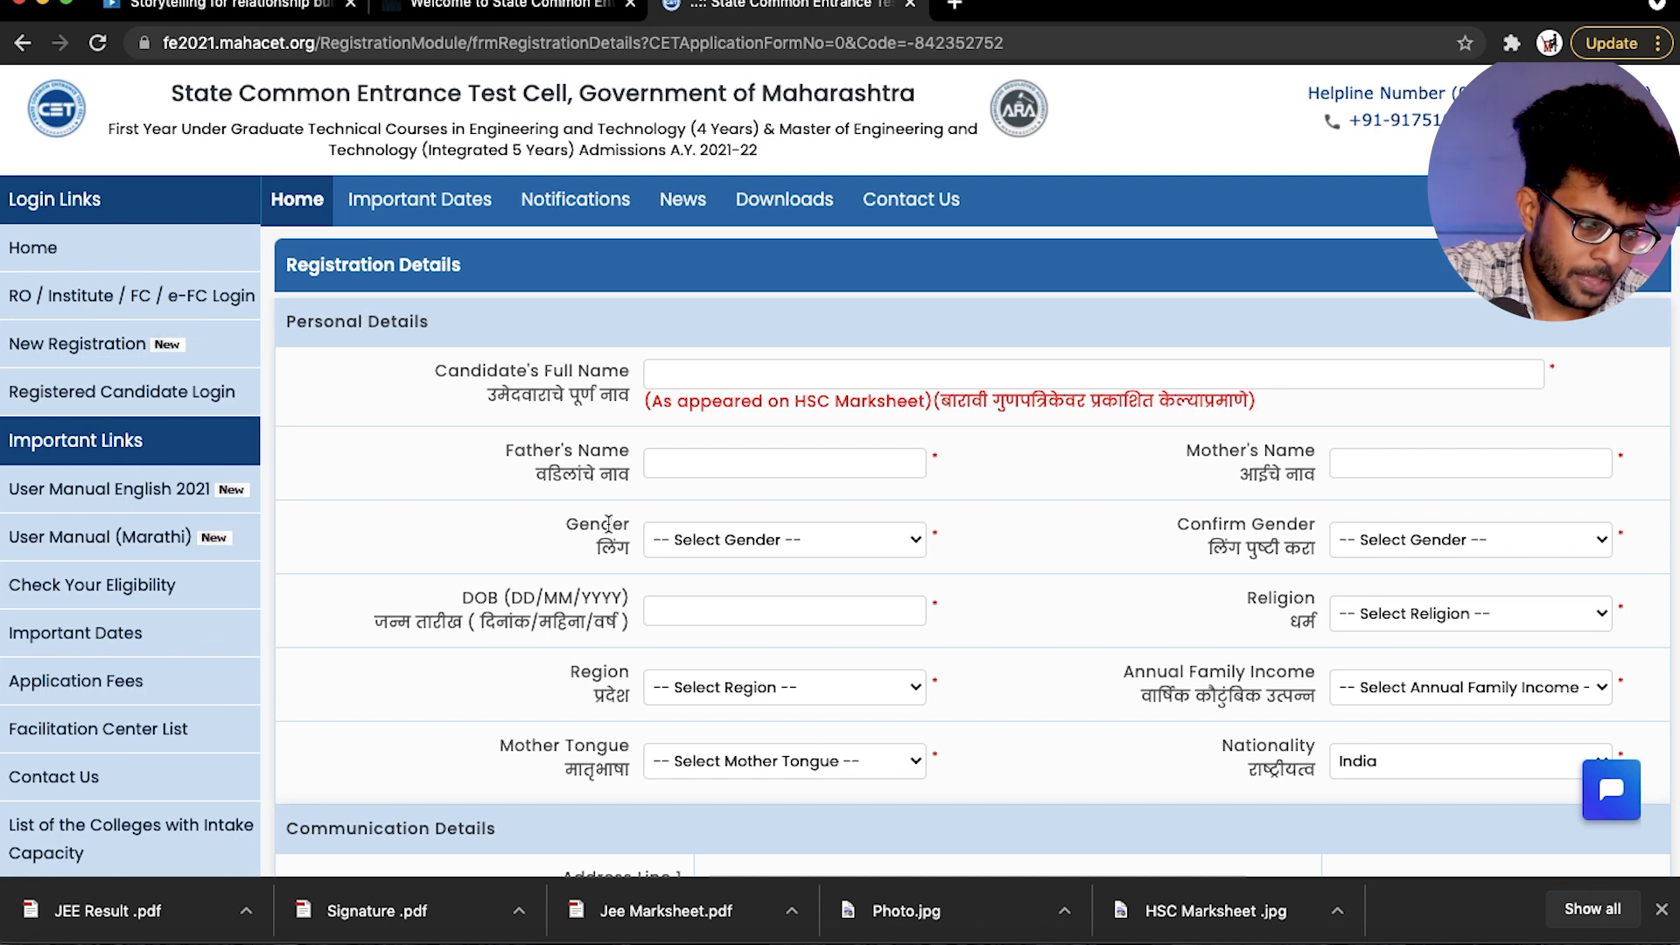
click(723, 374)
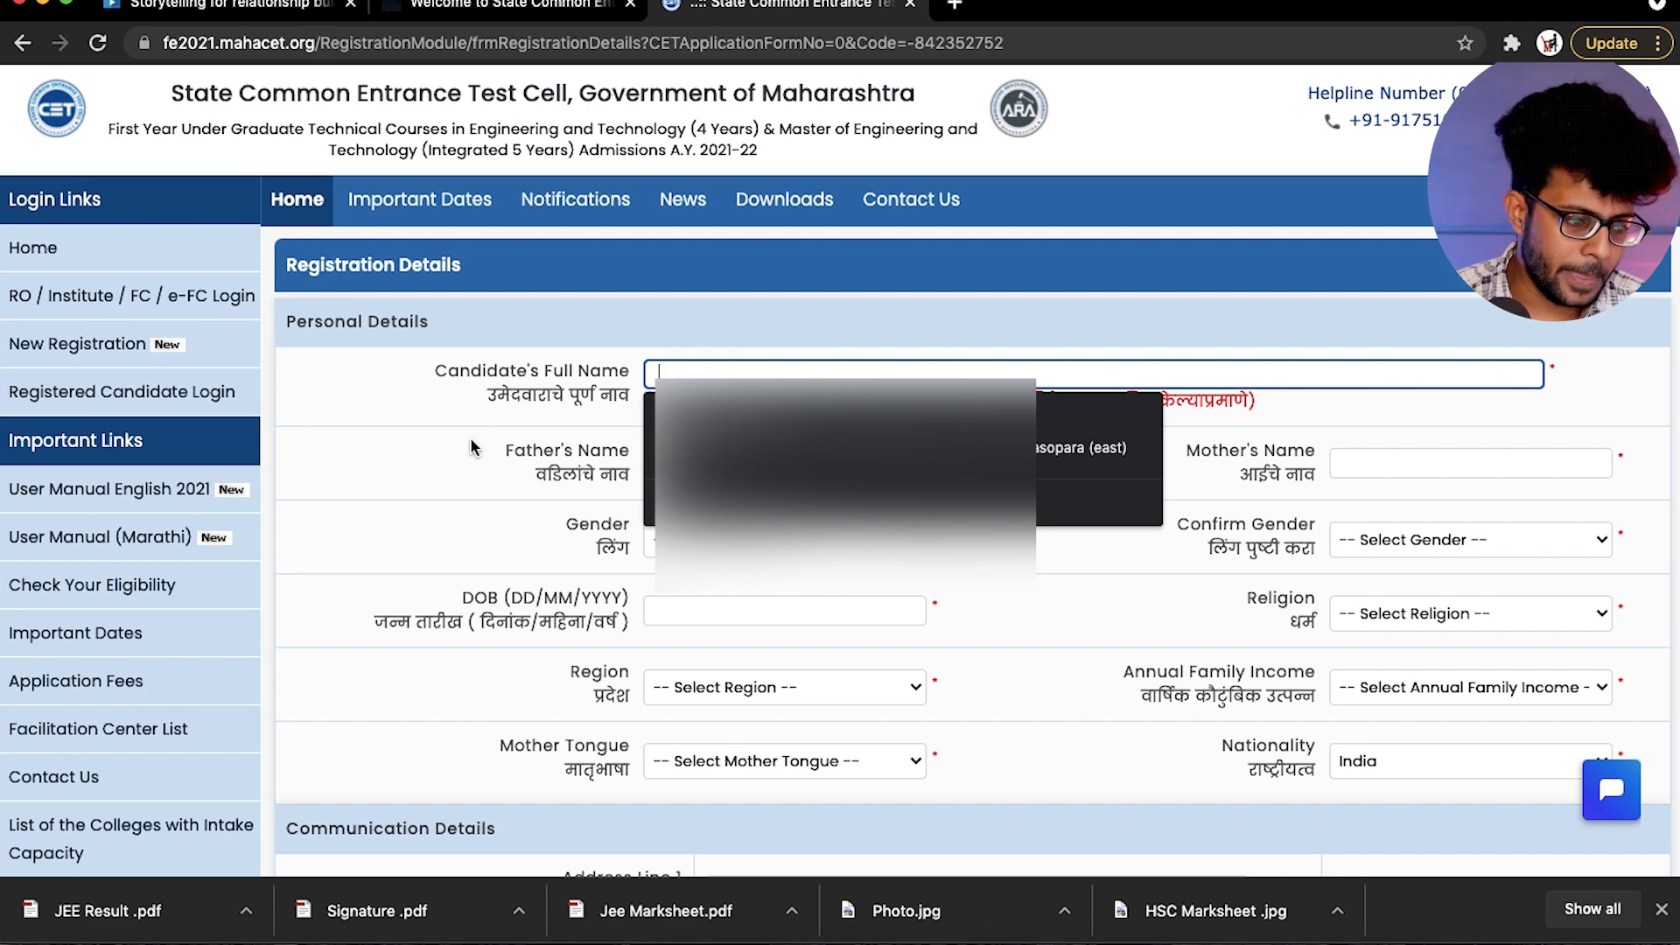
click(674, 461)
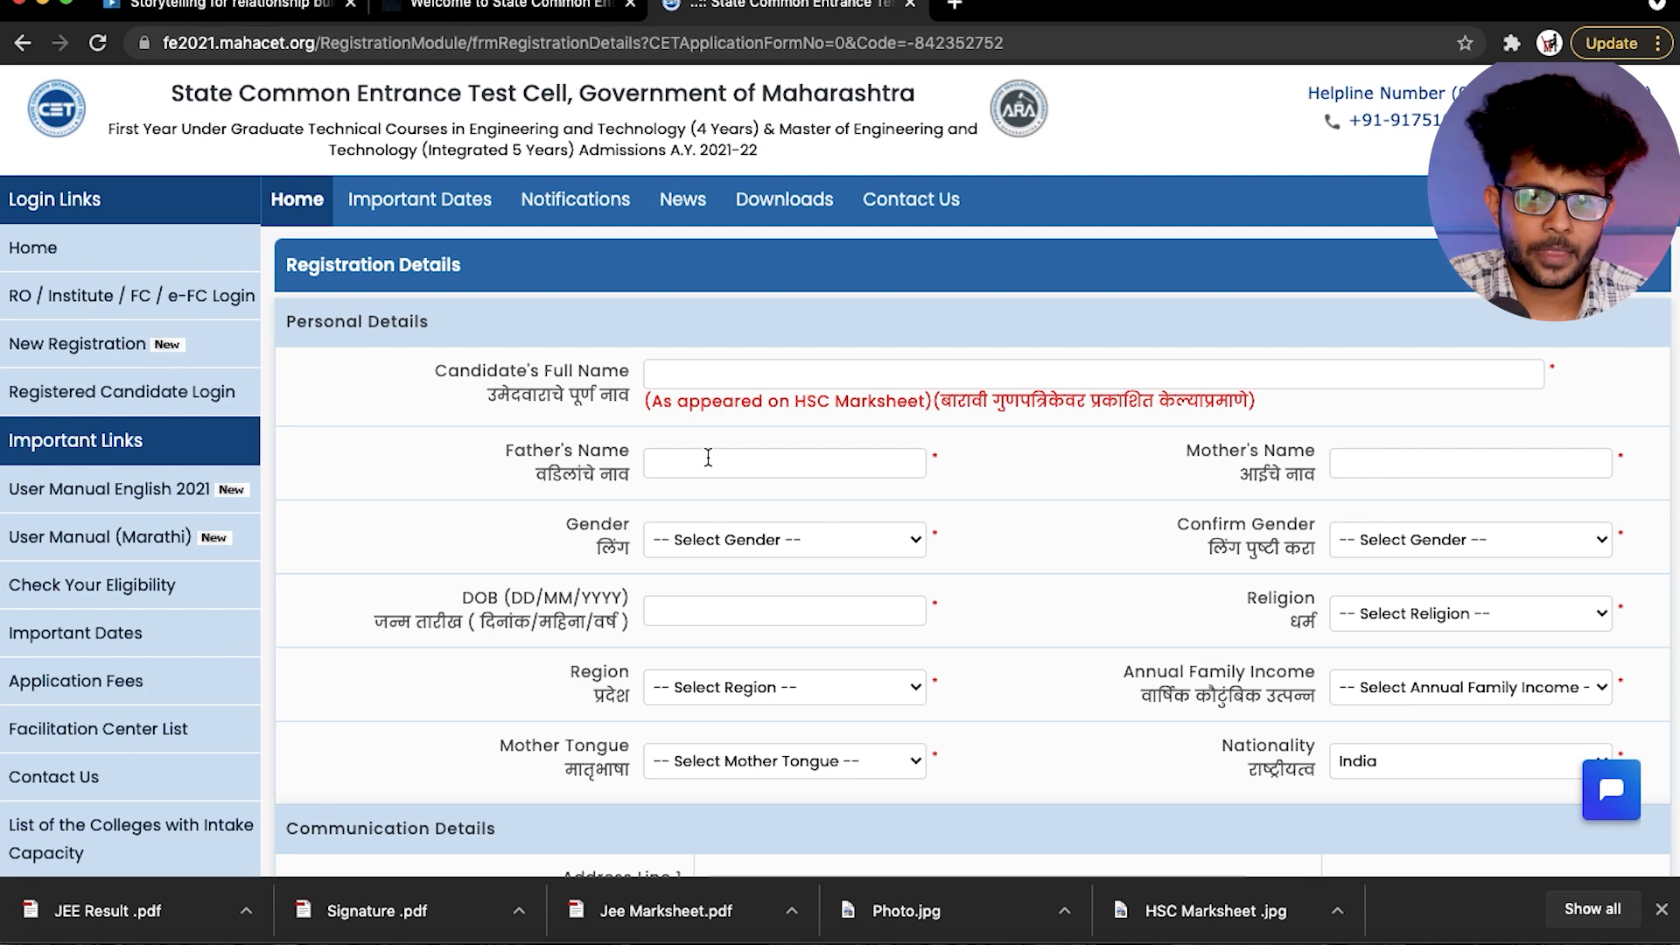
click(680, 369)
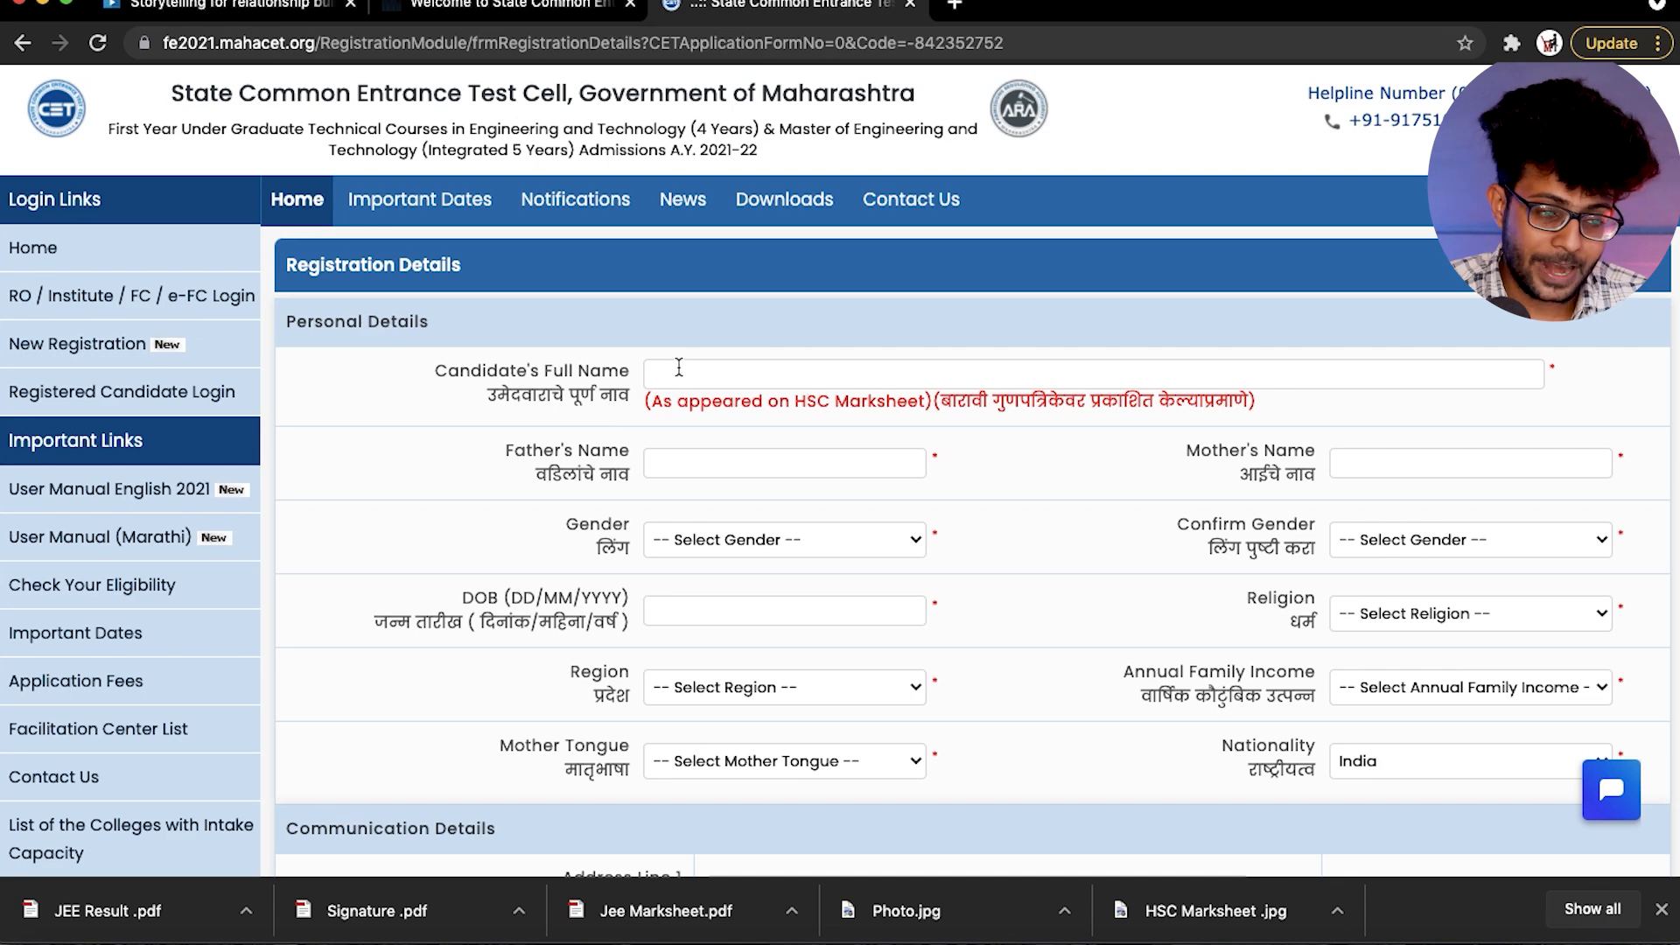
- Set the candidate's religion to Hindu in the personal details
scroll(834, 378, down, 3)
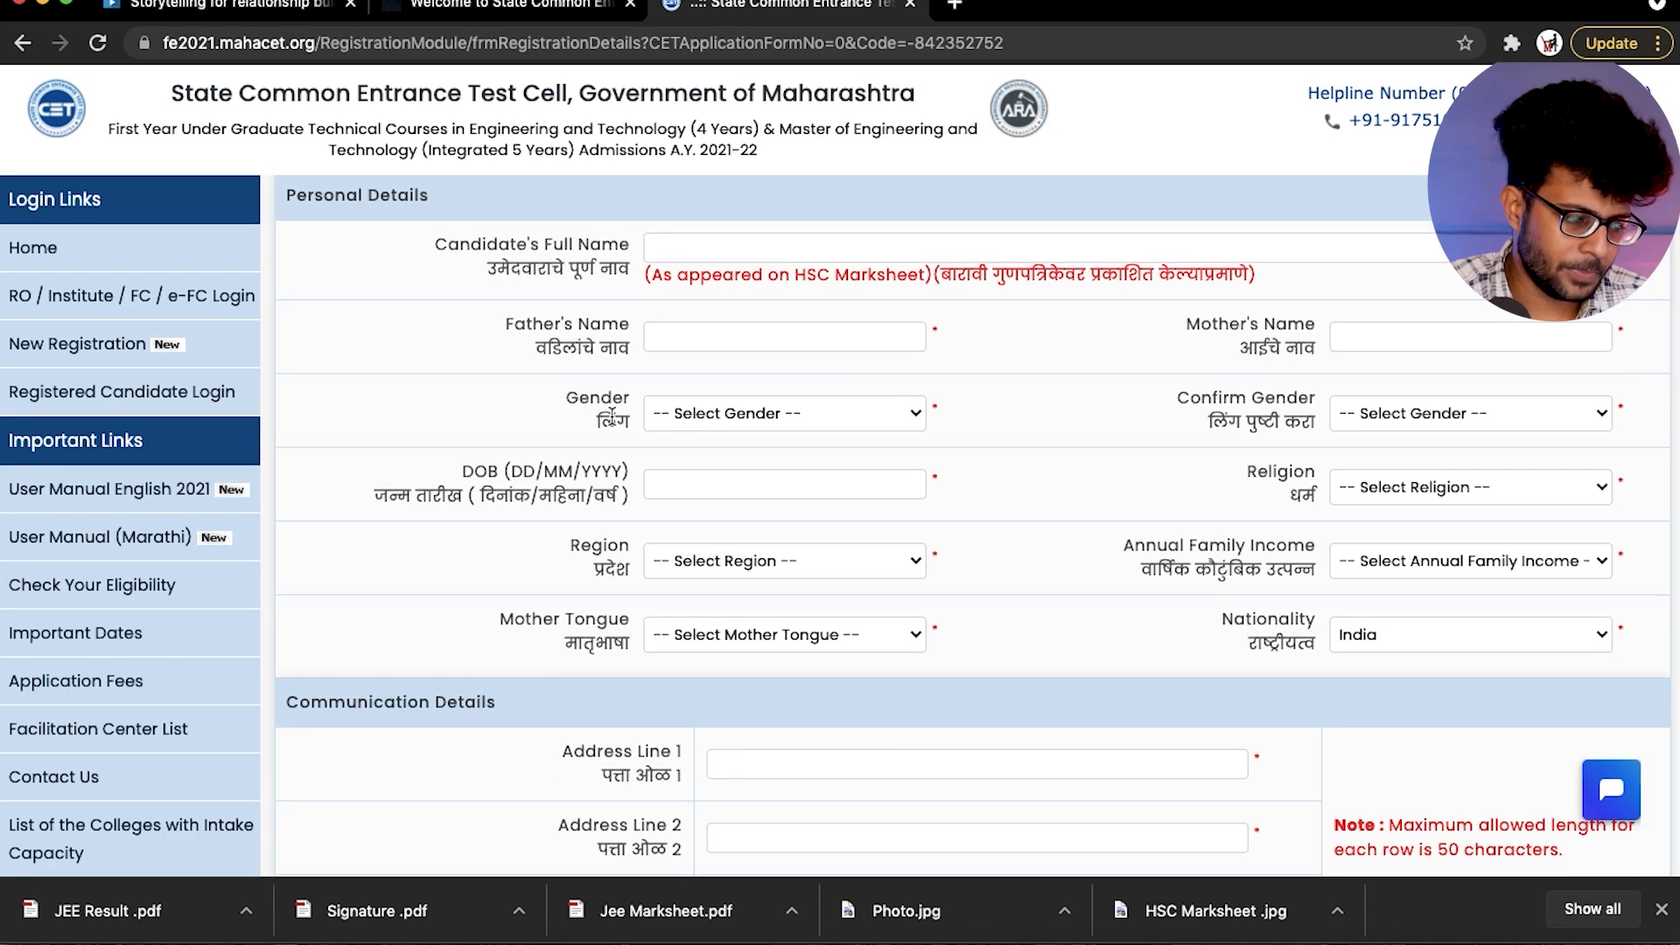
click(1377, 491)
click(1358, 507)
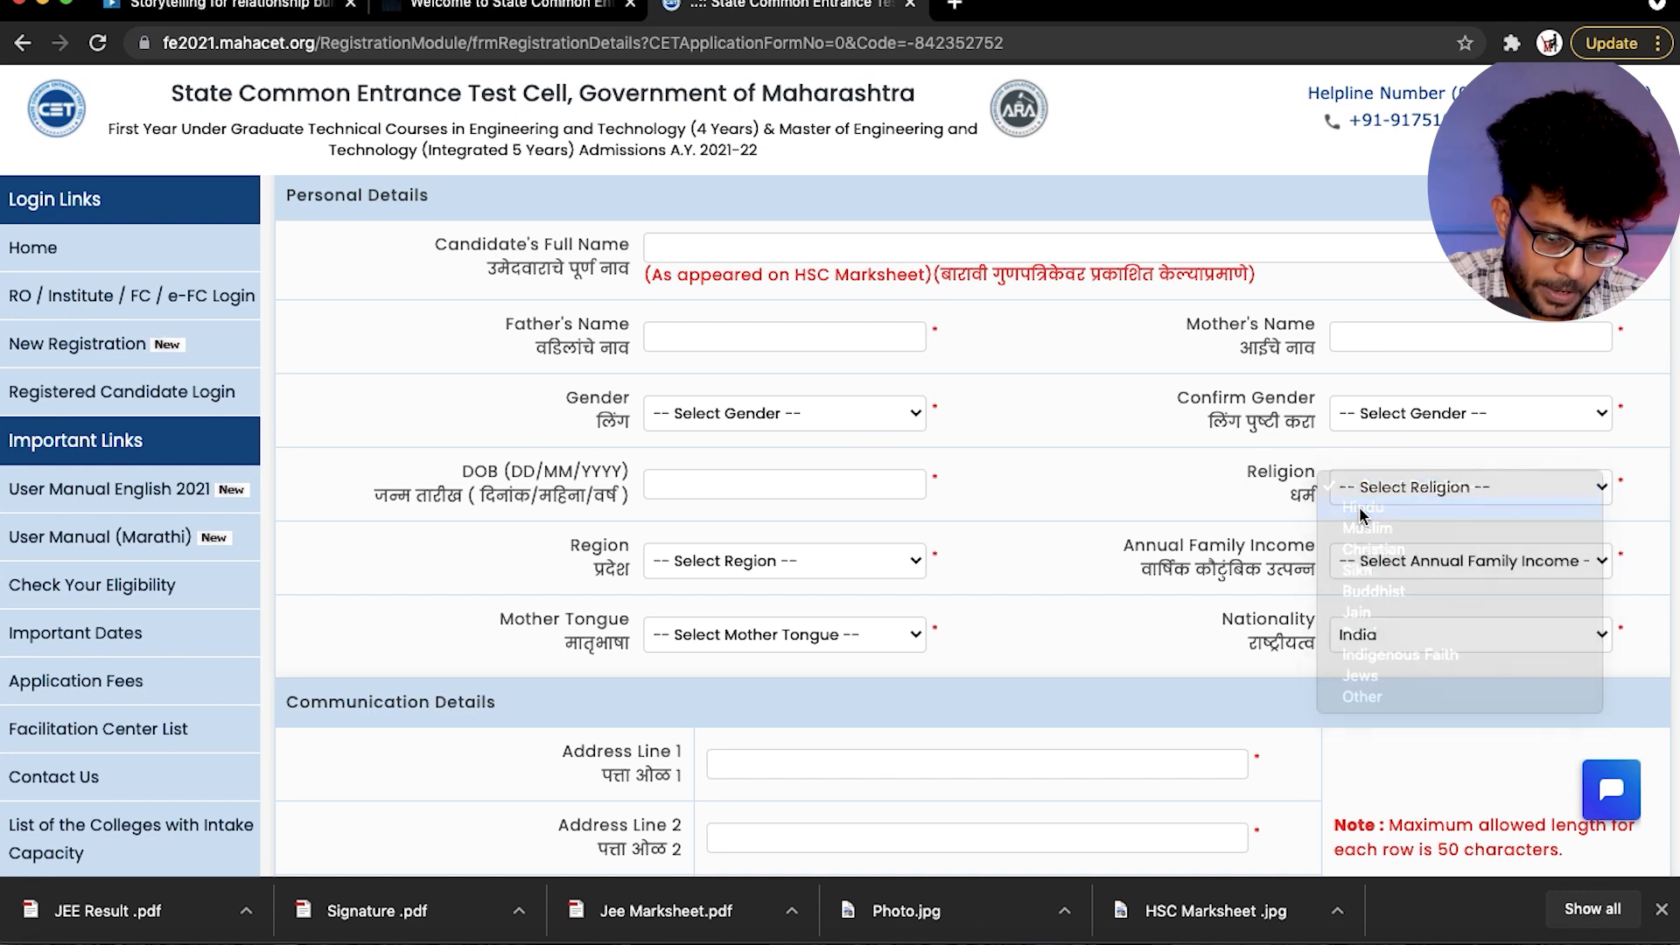
click(1378, 491)
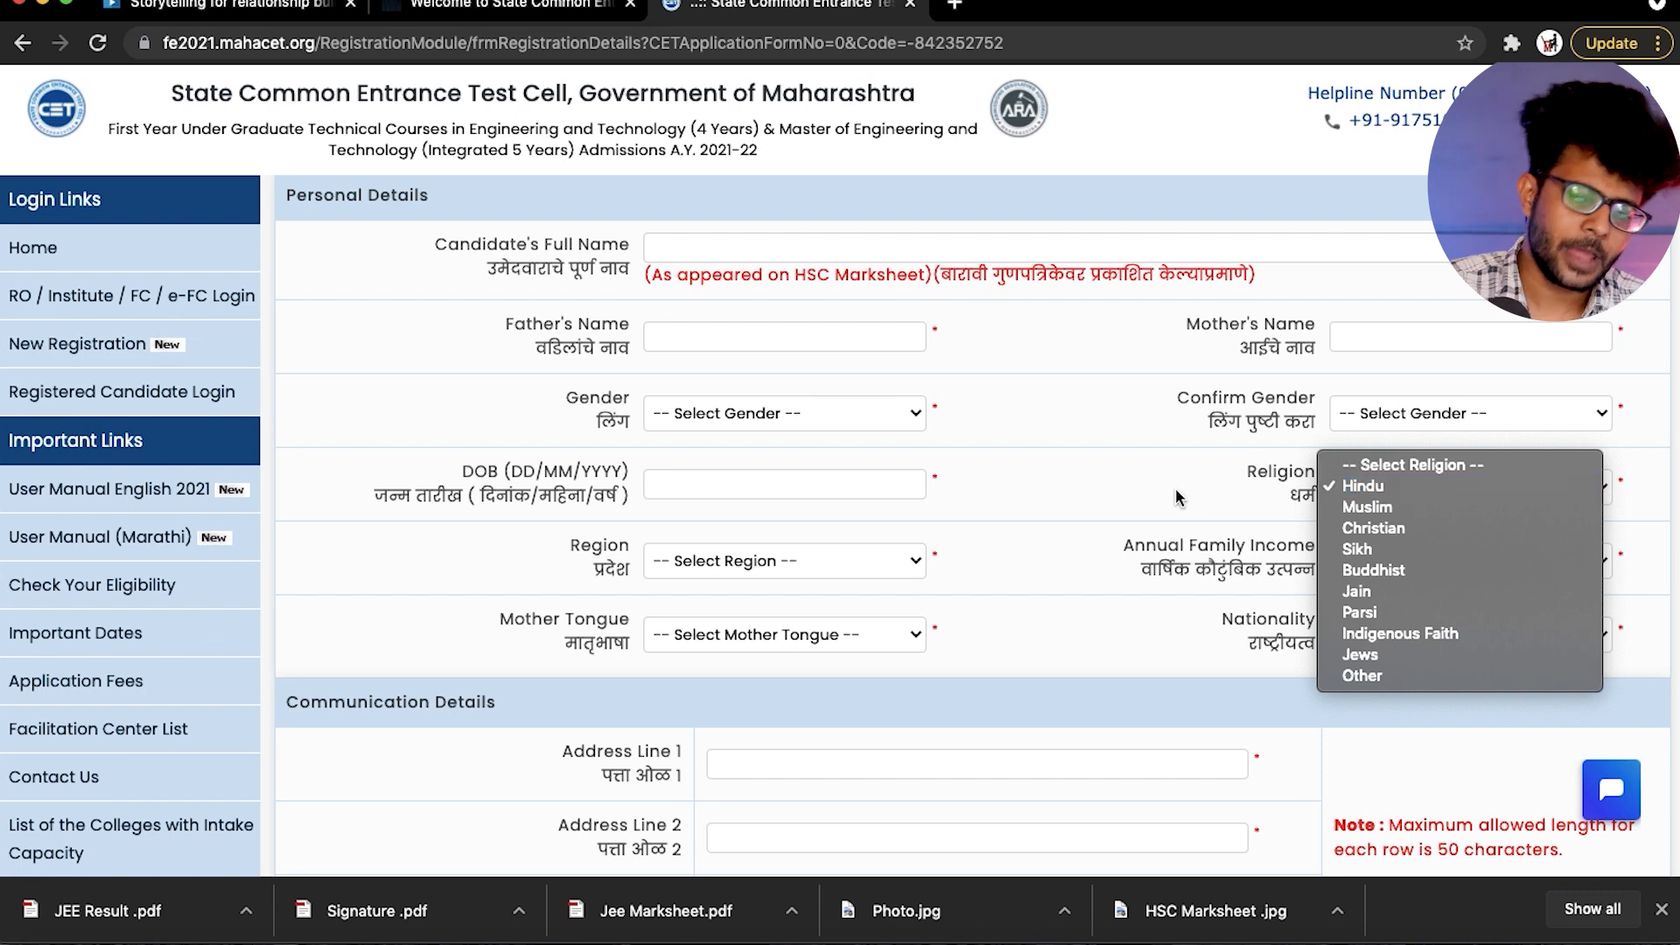
click(1378, 491)
- Set both the gender and its confirmation to Female
click(682, 426)
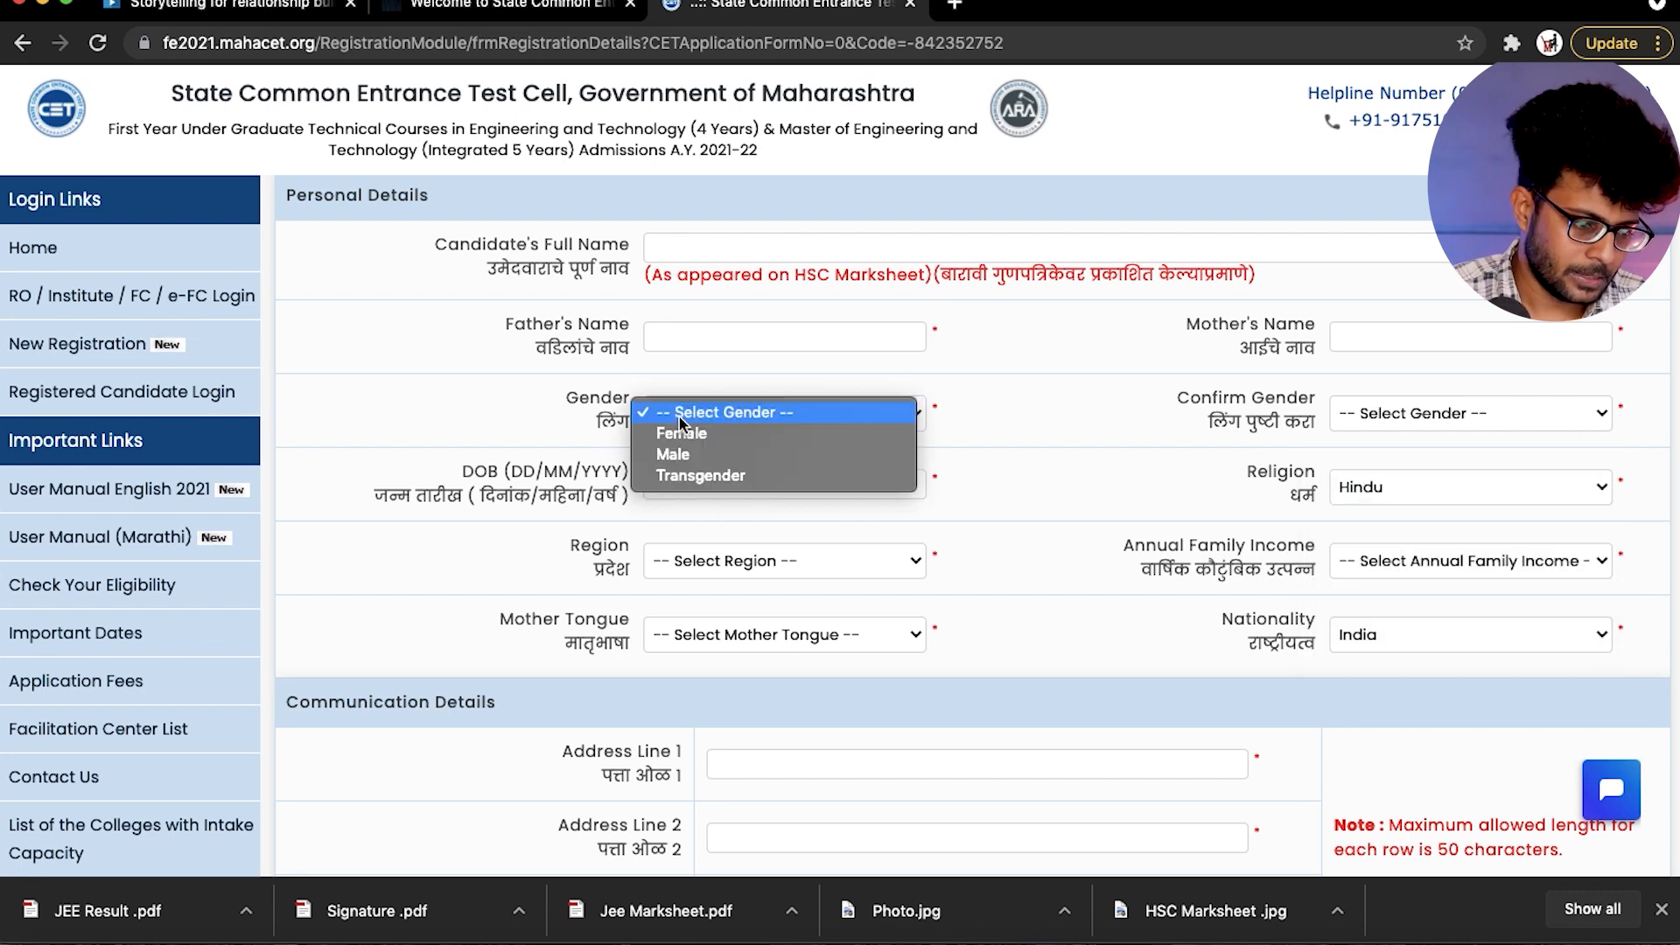
click(682, 434)
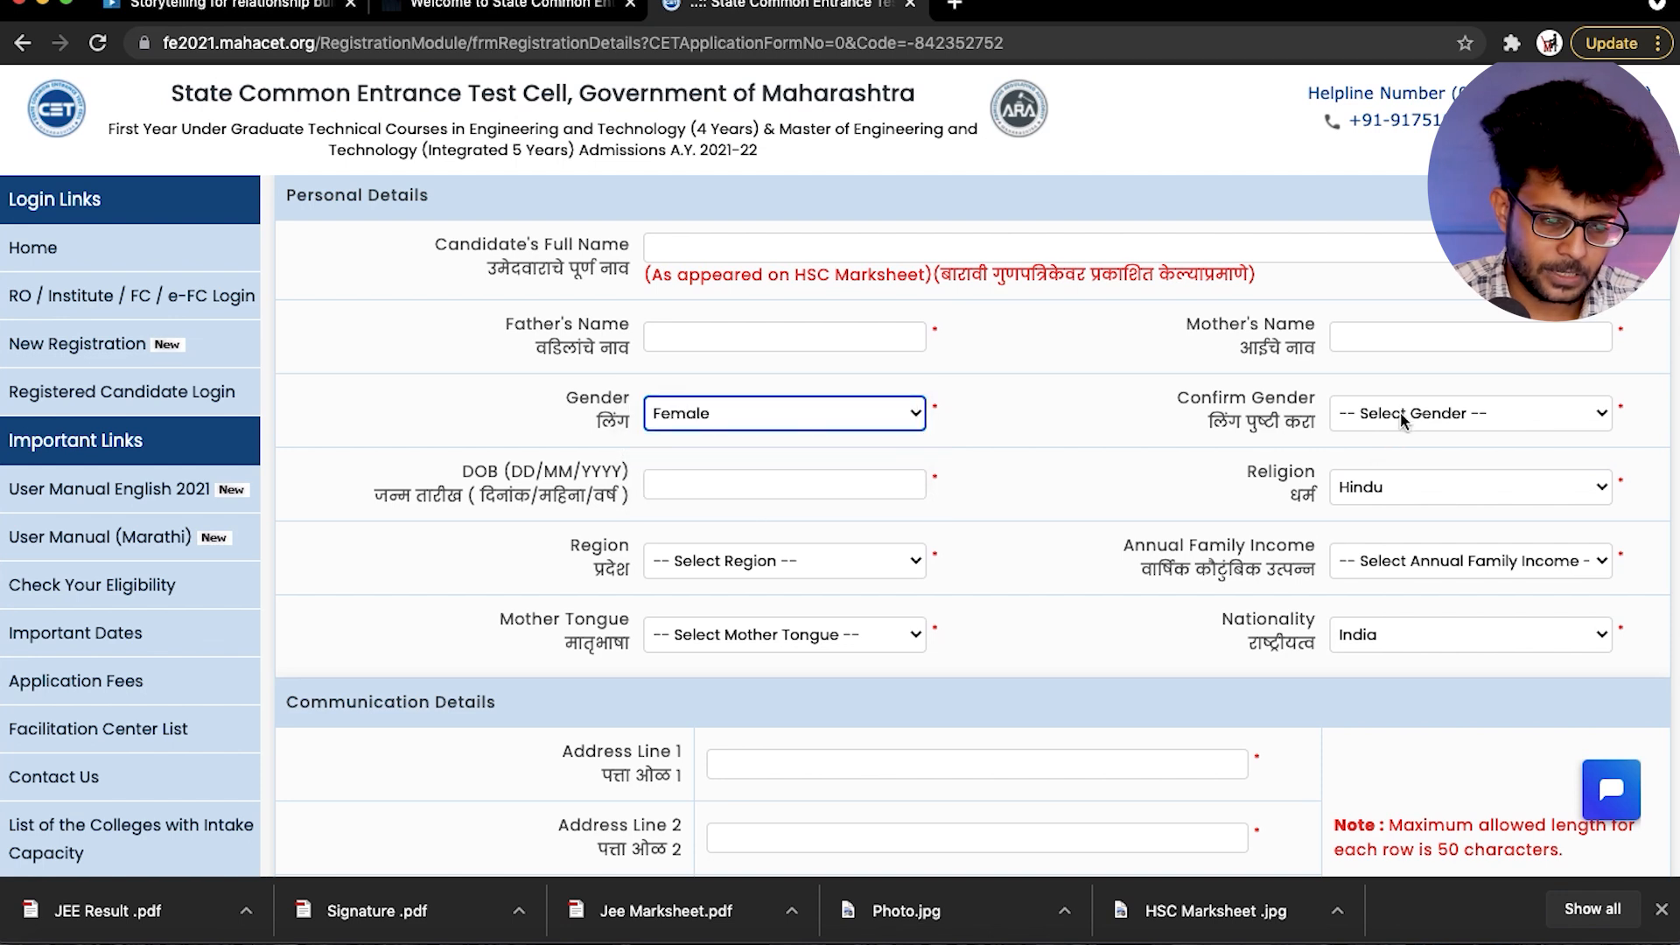
click(1400, 413)
click(1201, 420)
key(f)
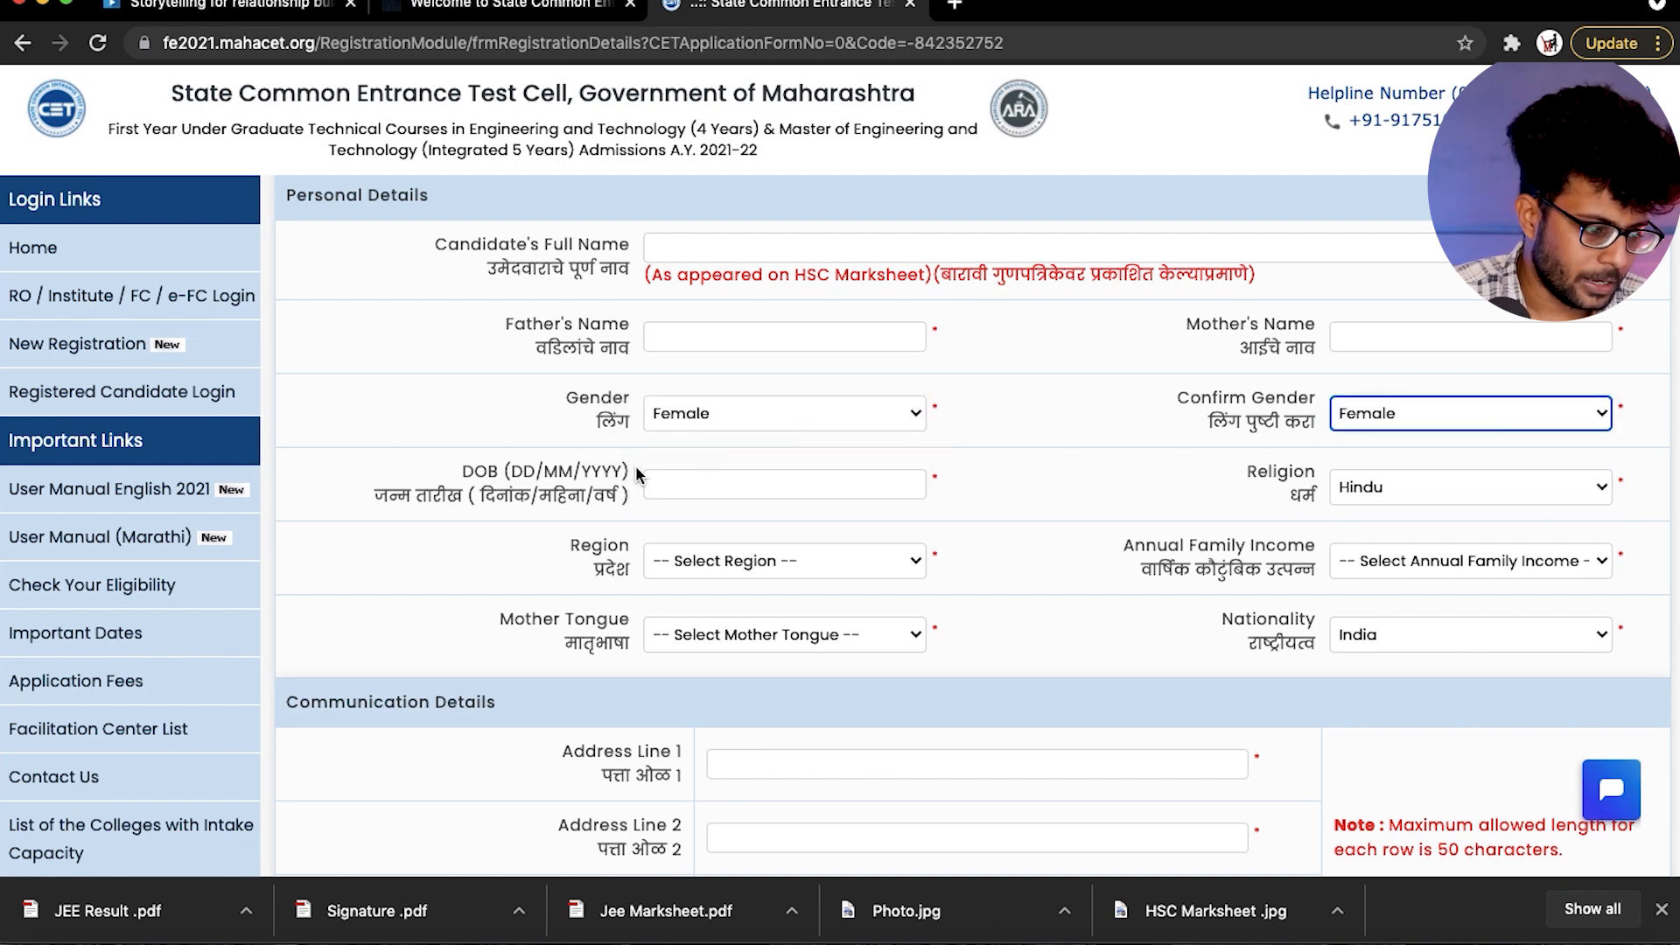
click(665, 482)
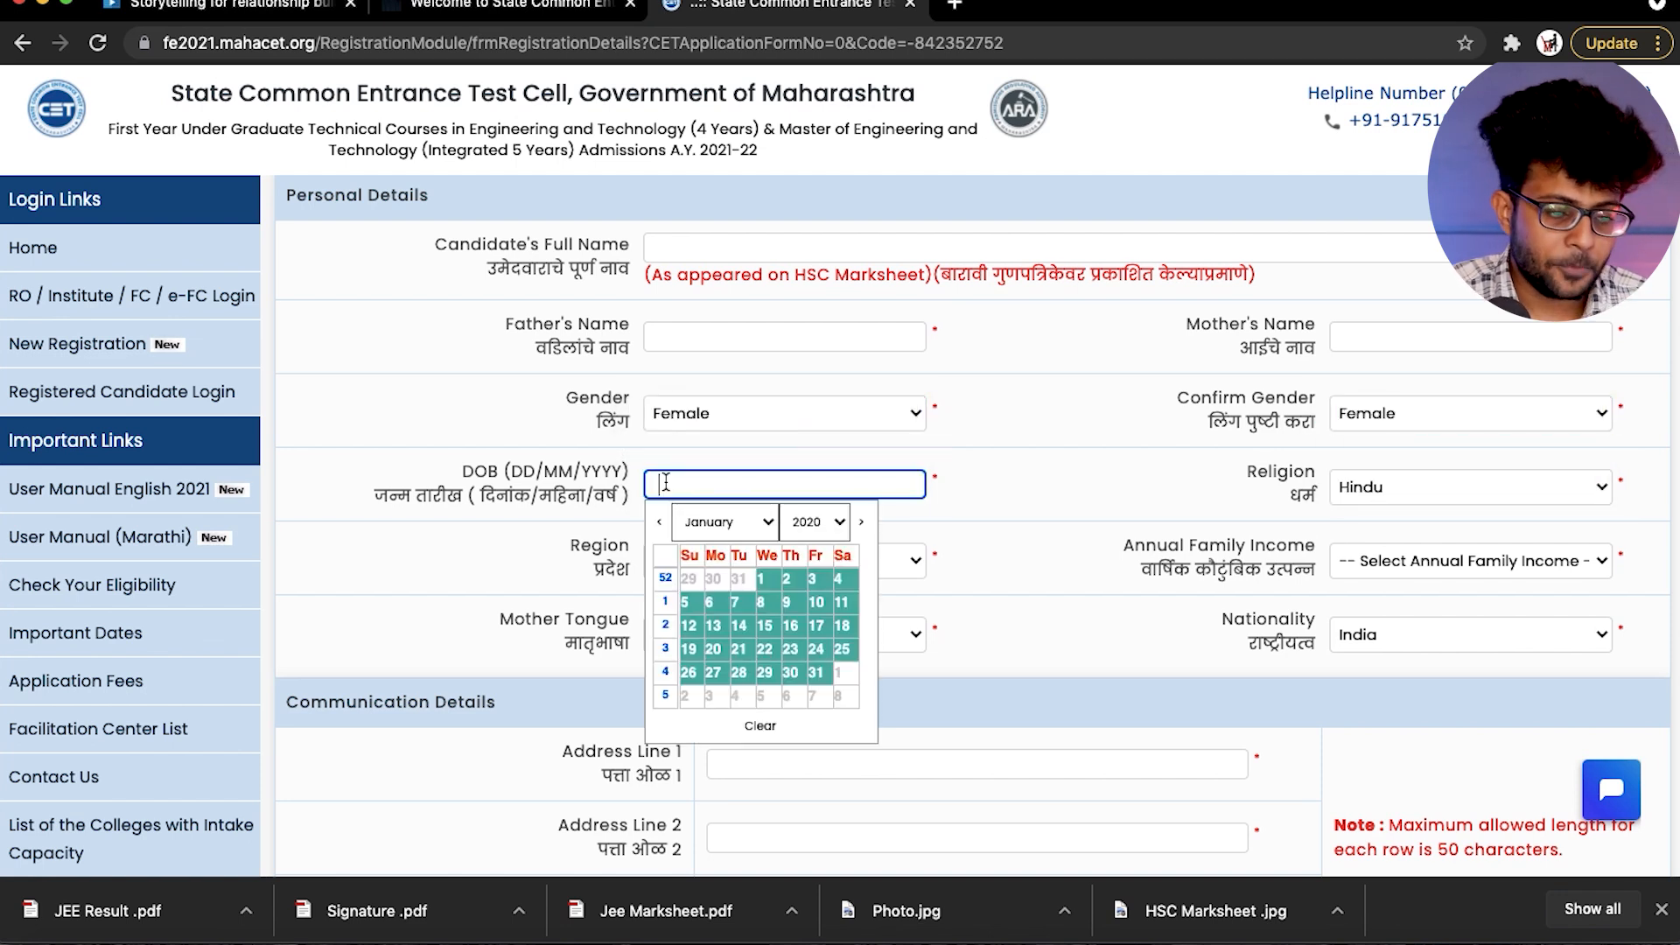
click(1084, 448)
scroll(1045, 449, down, 1)
click(750, 542)
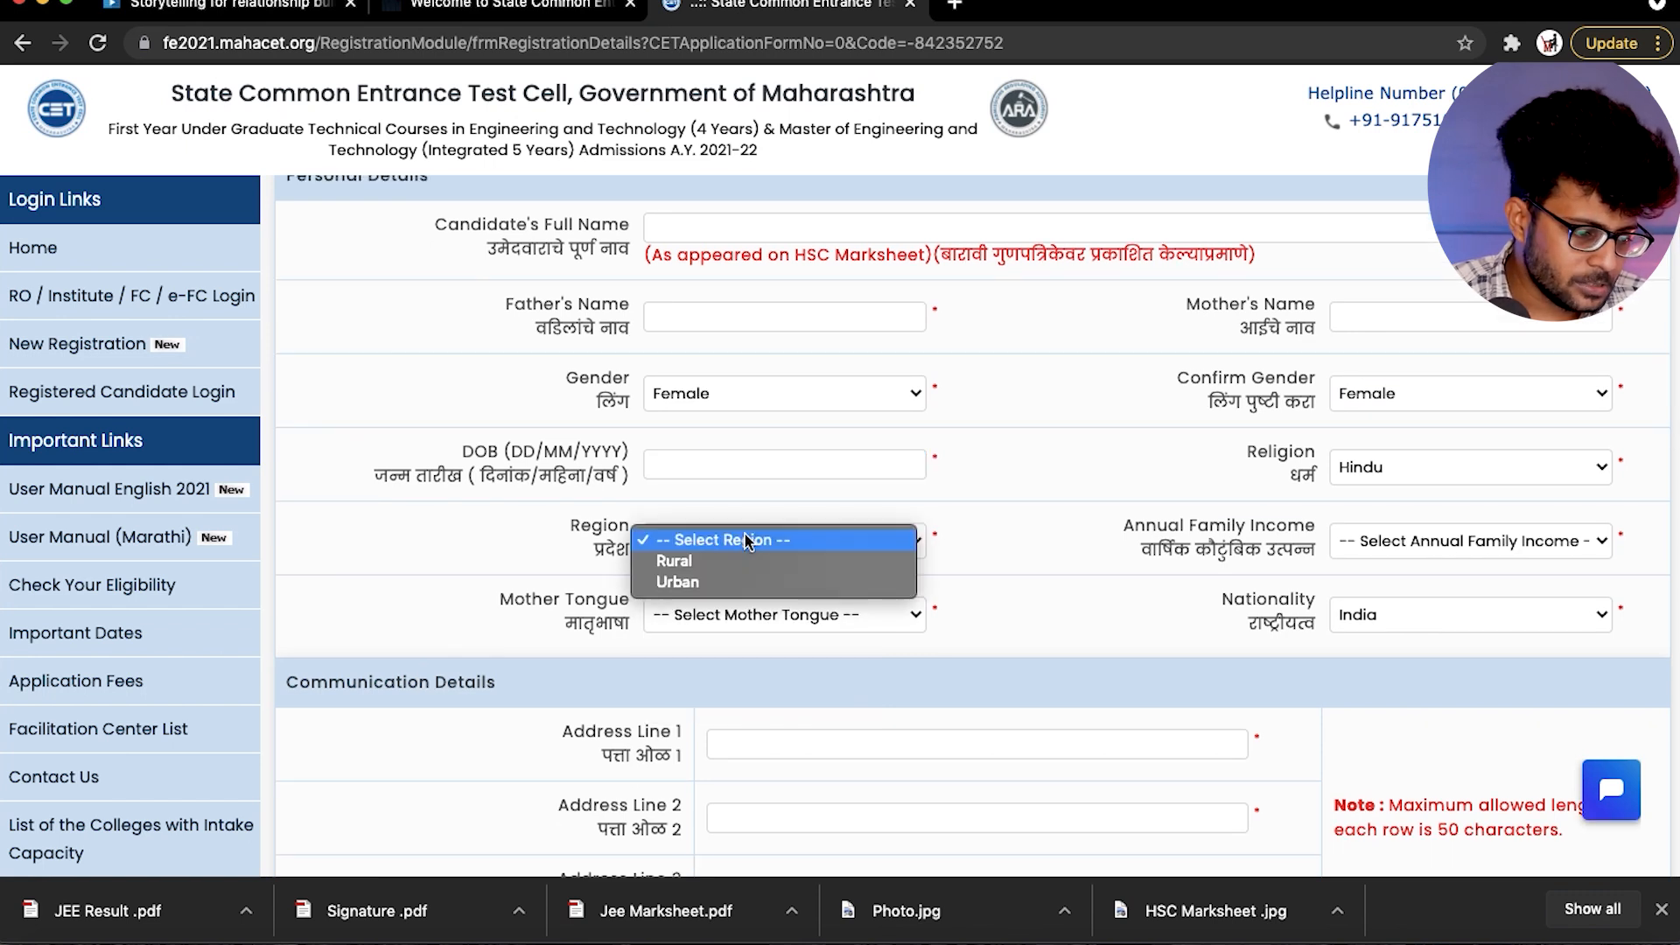
click(427, 548)
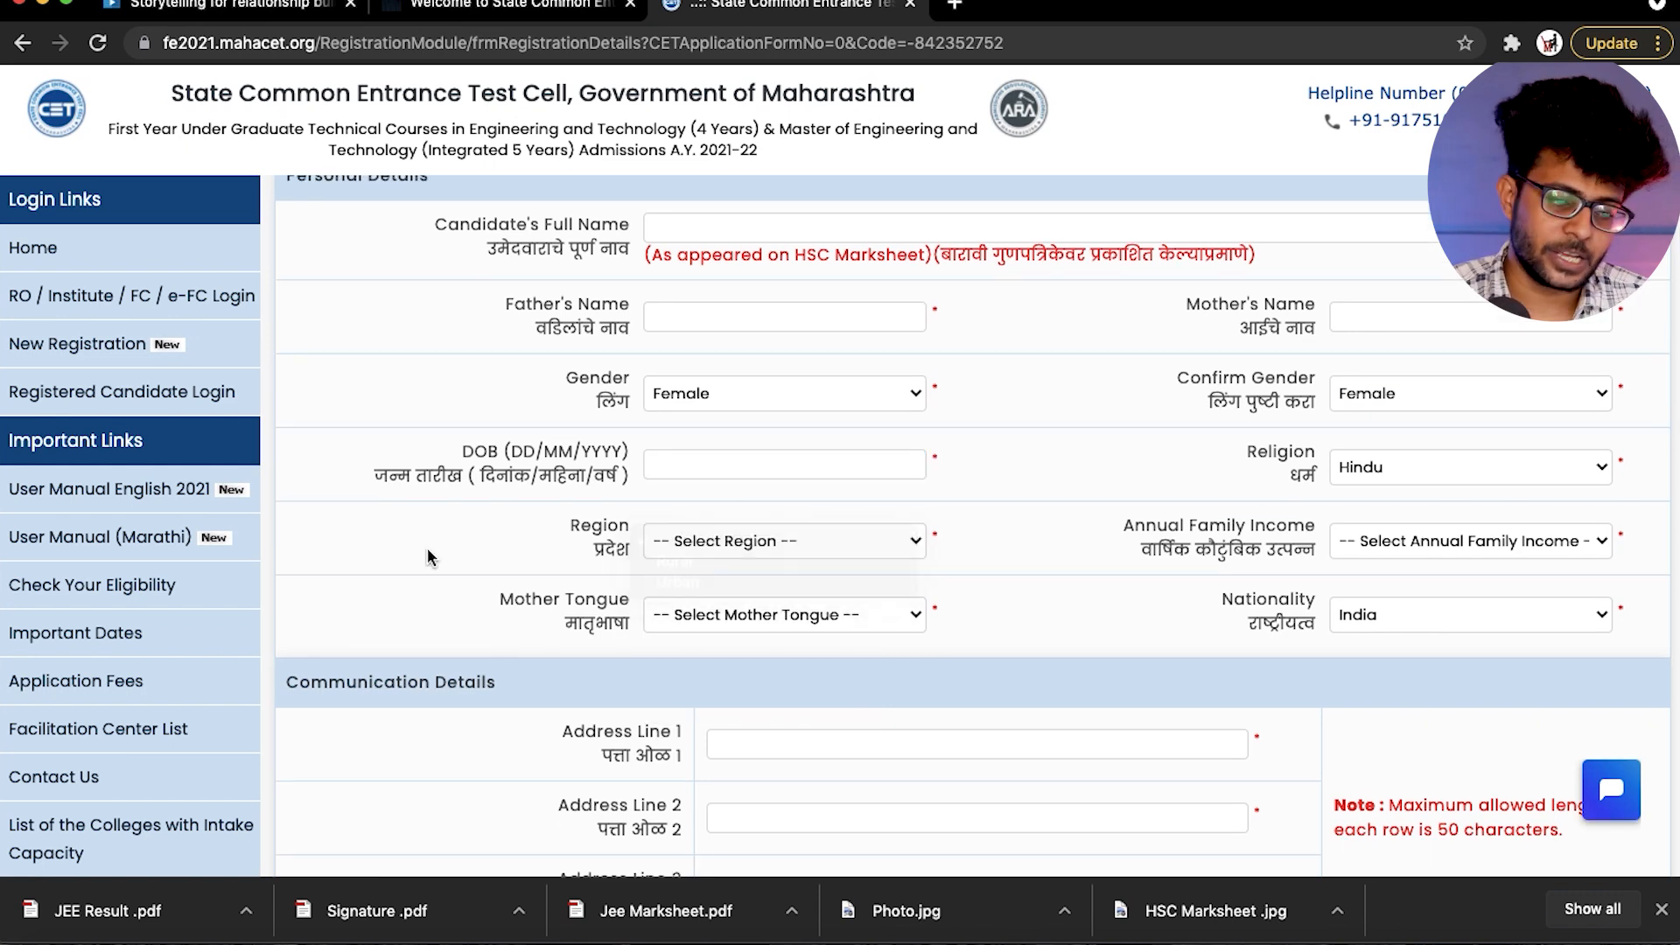
scroll(428, 548, up, 1)
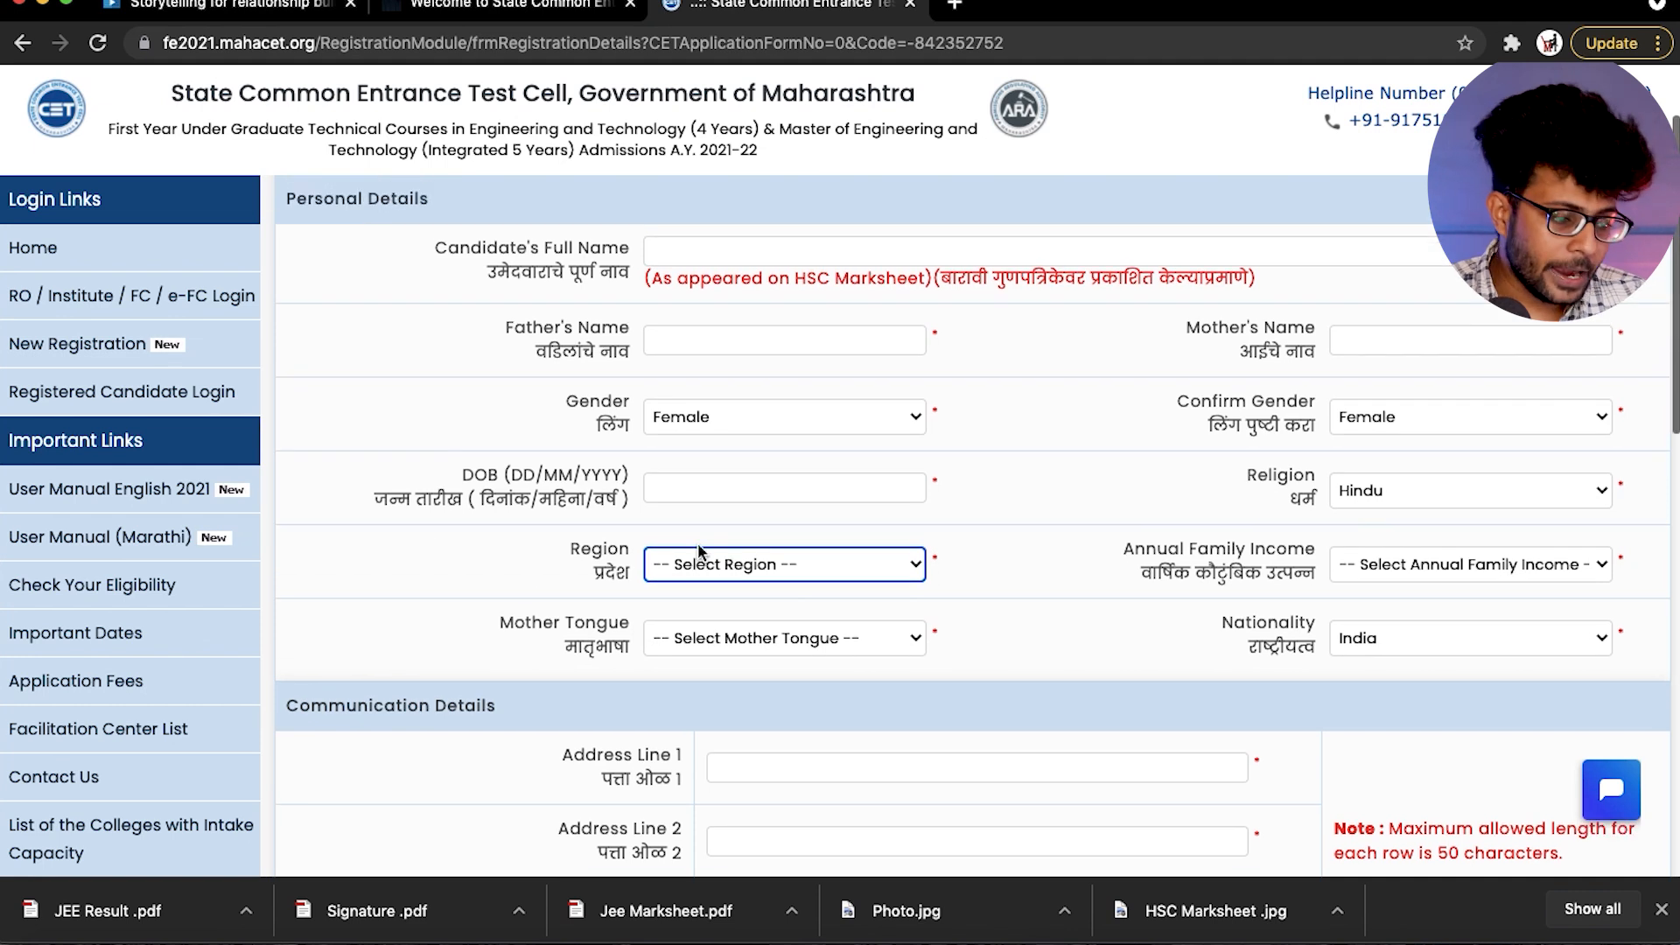
- Set the region to Urban and the annual family income to 1,00,001 - 1,50,000
click(753, 565)
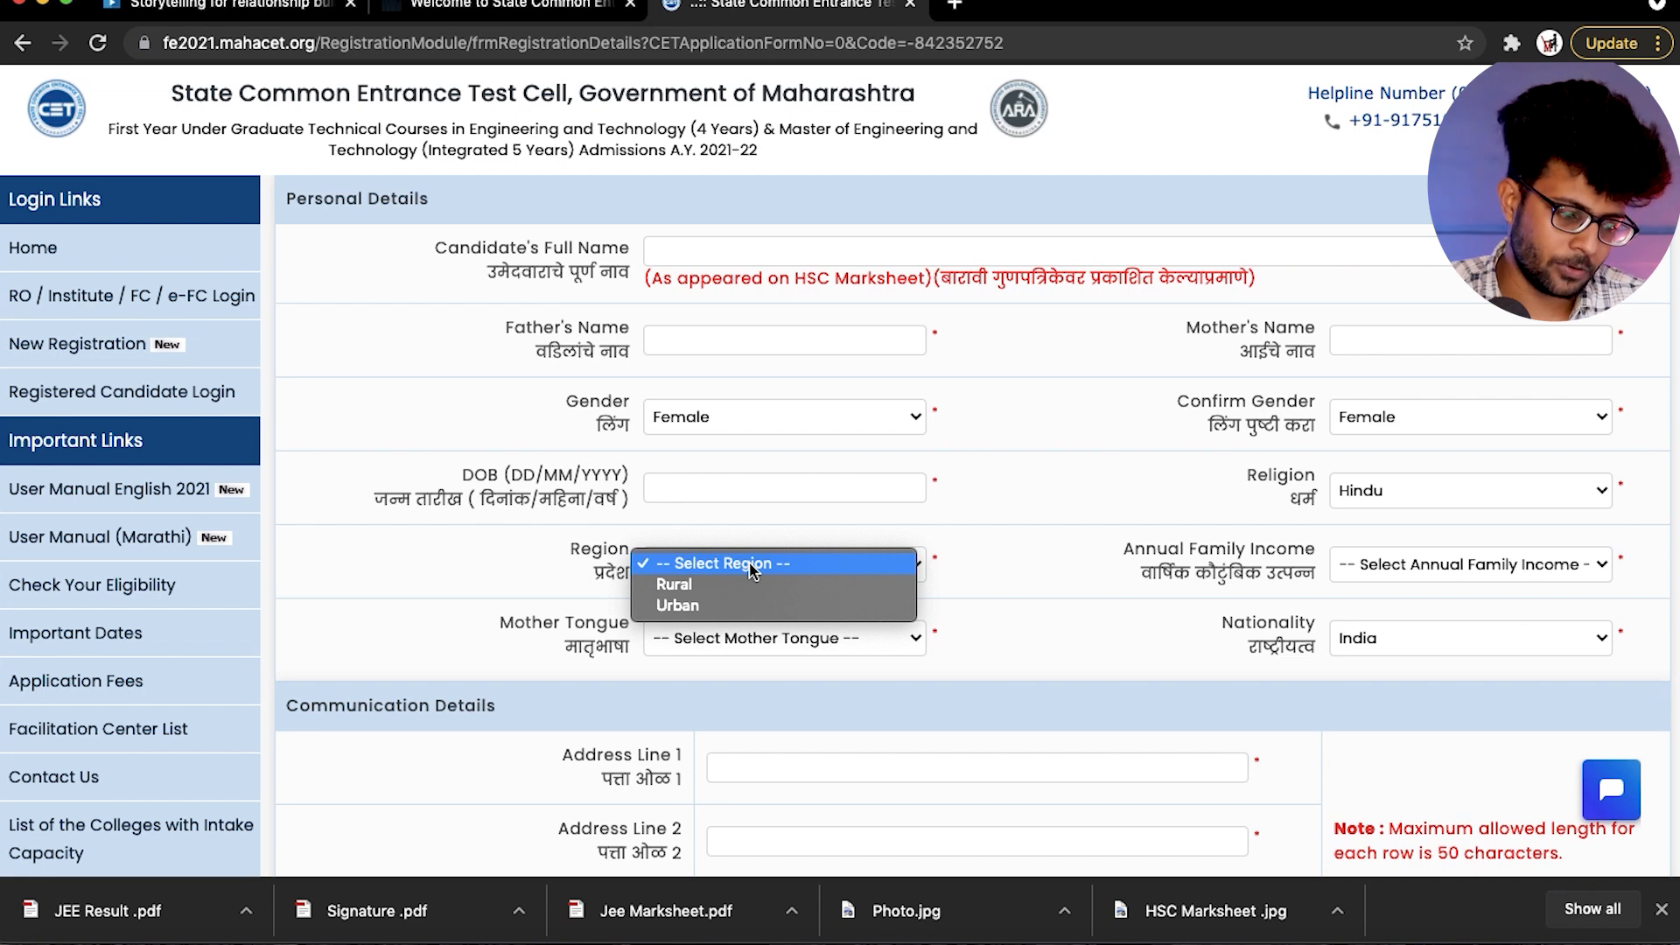
click(718, 606)
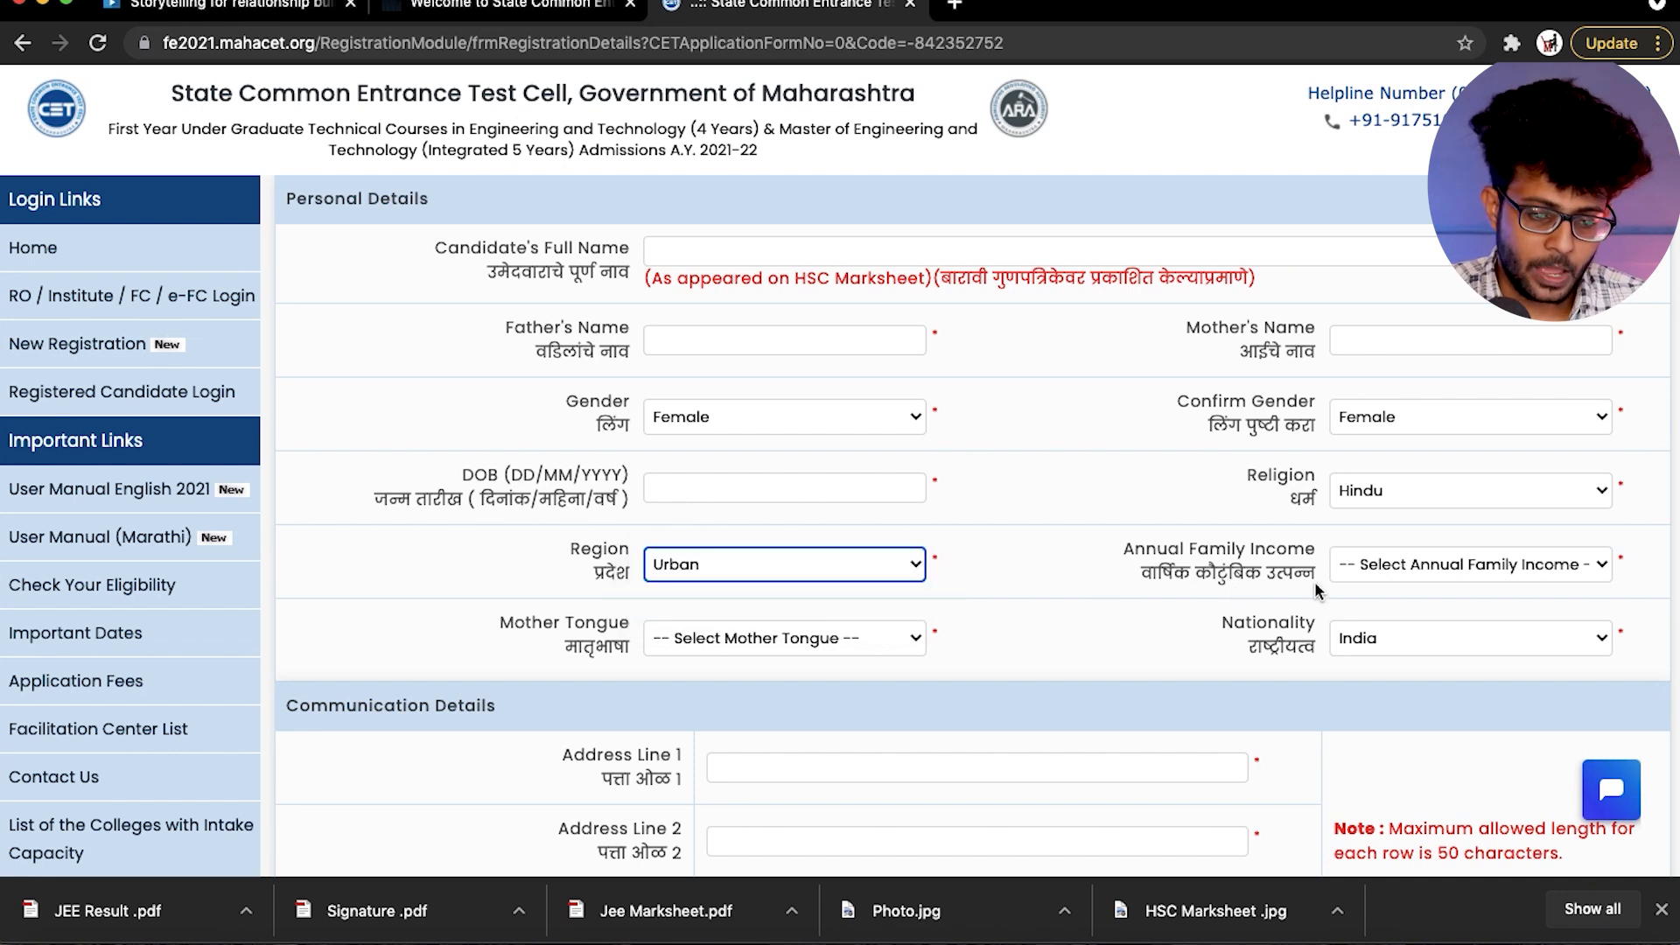
click(1372, 565)
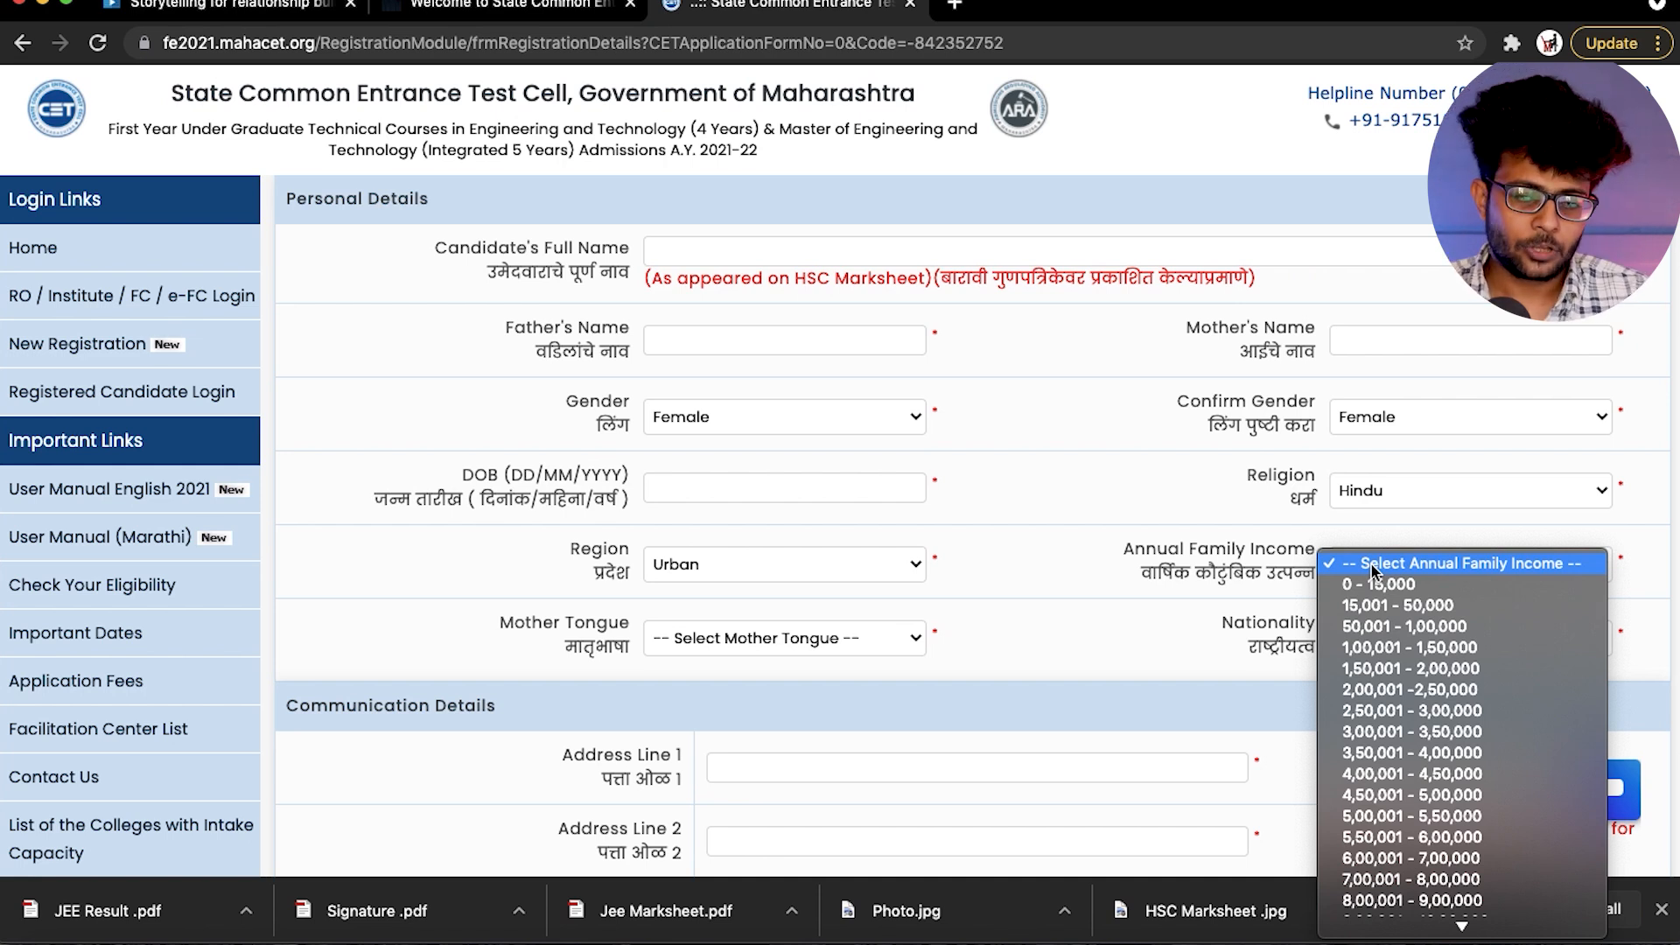
click(1369, 646)
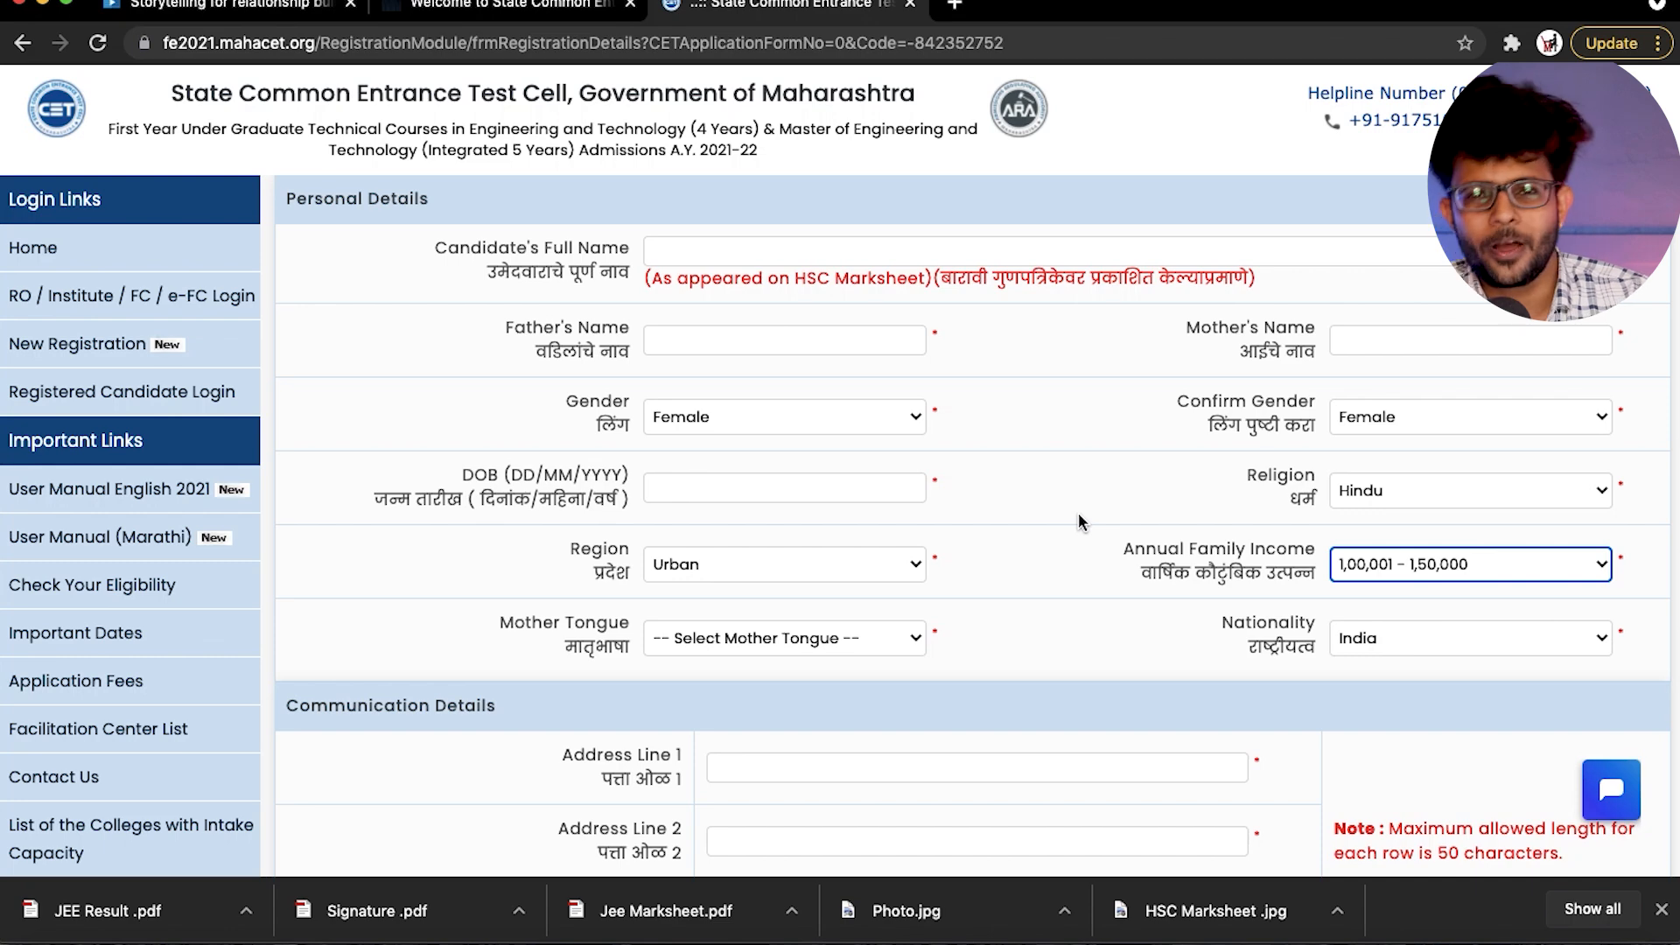
- Set the candidate's mother tongue to Other
scroll(1079, 516, up, 1)
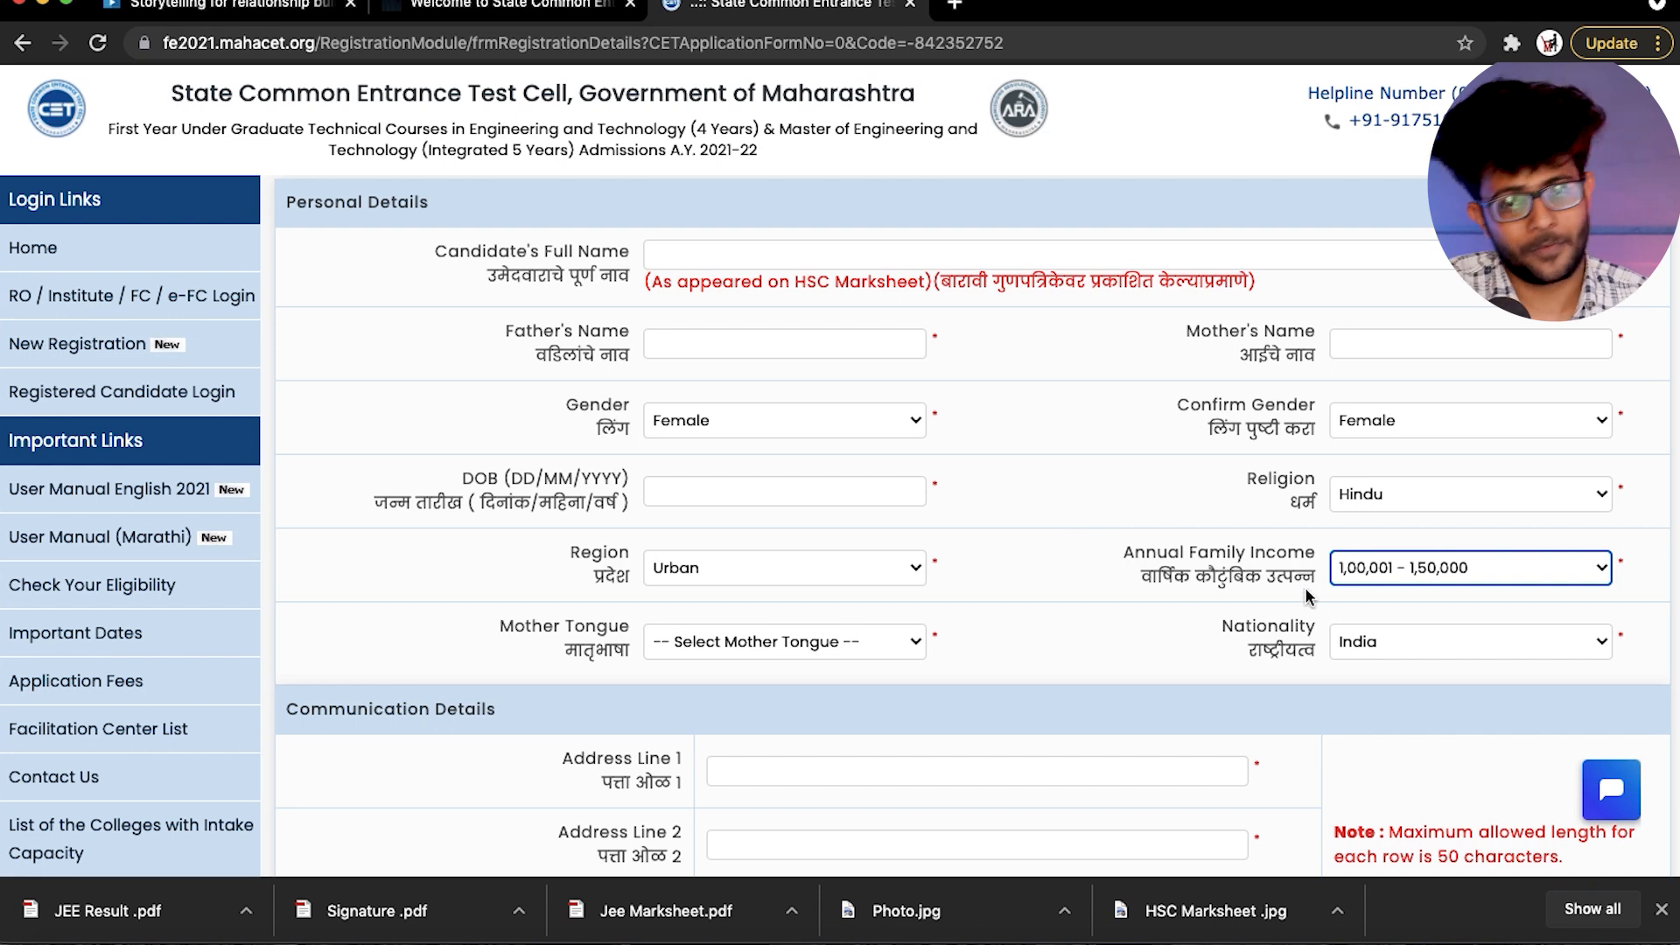
scroll(1049, 616, down, 1)
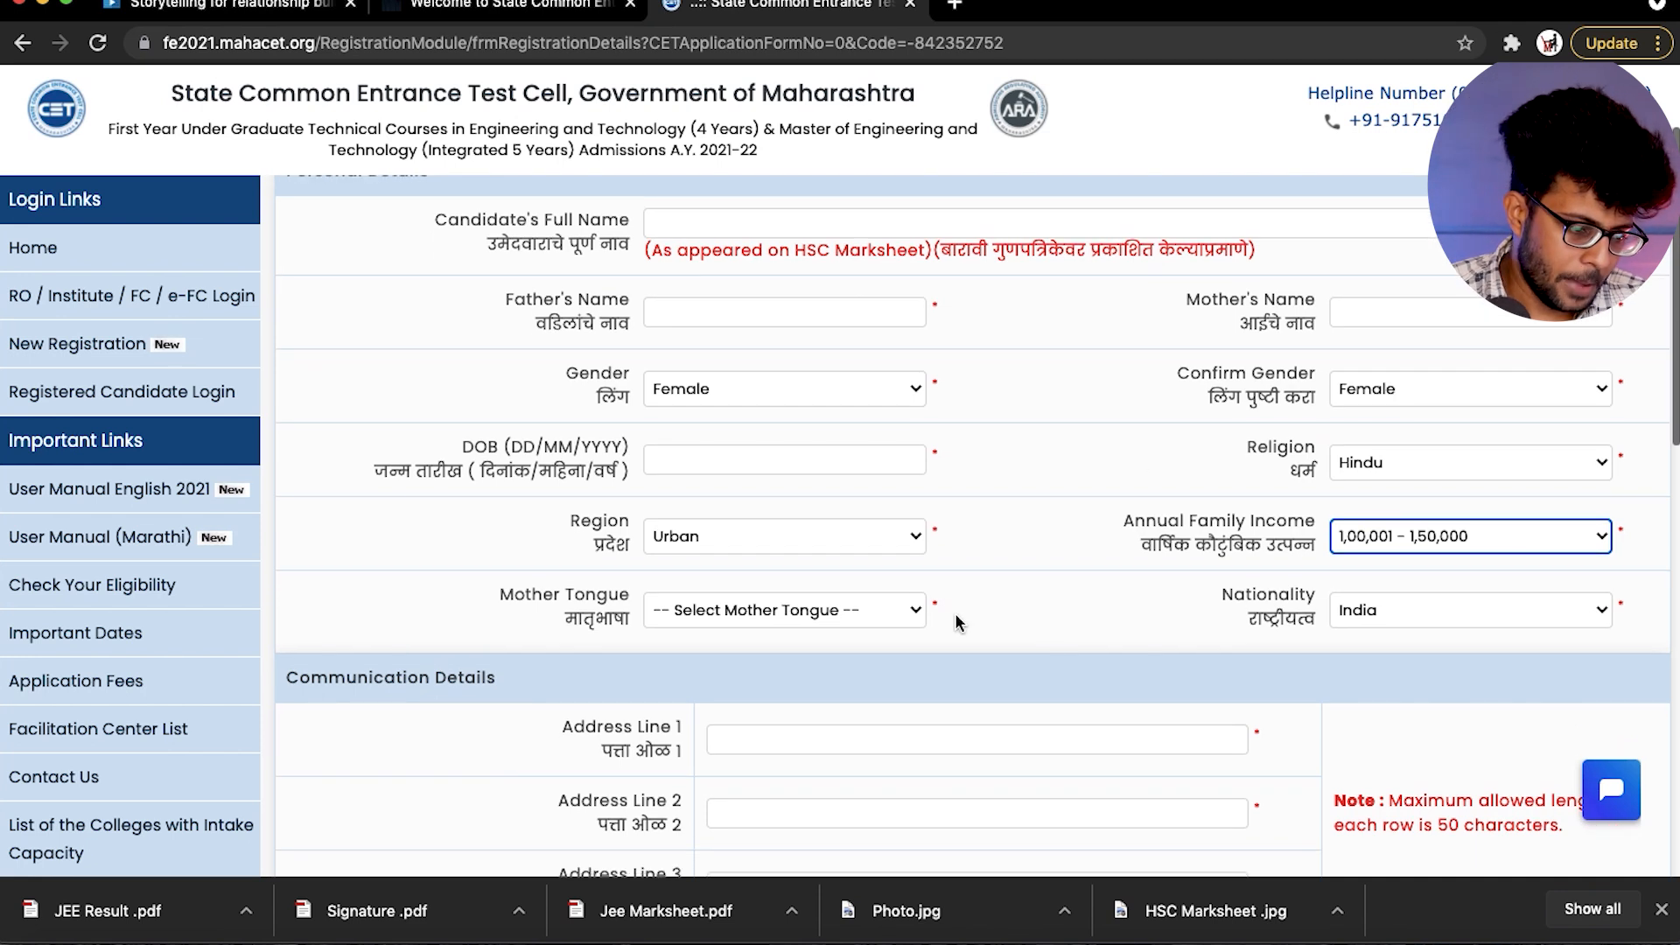
click(770, 603)
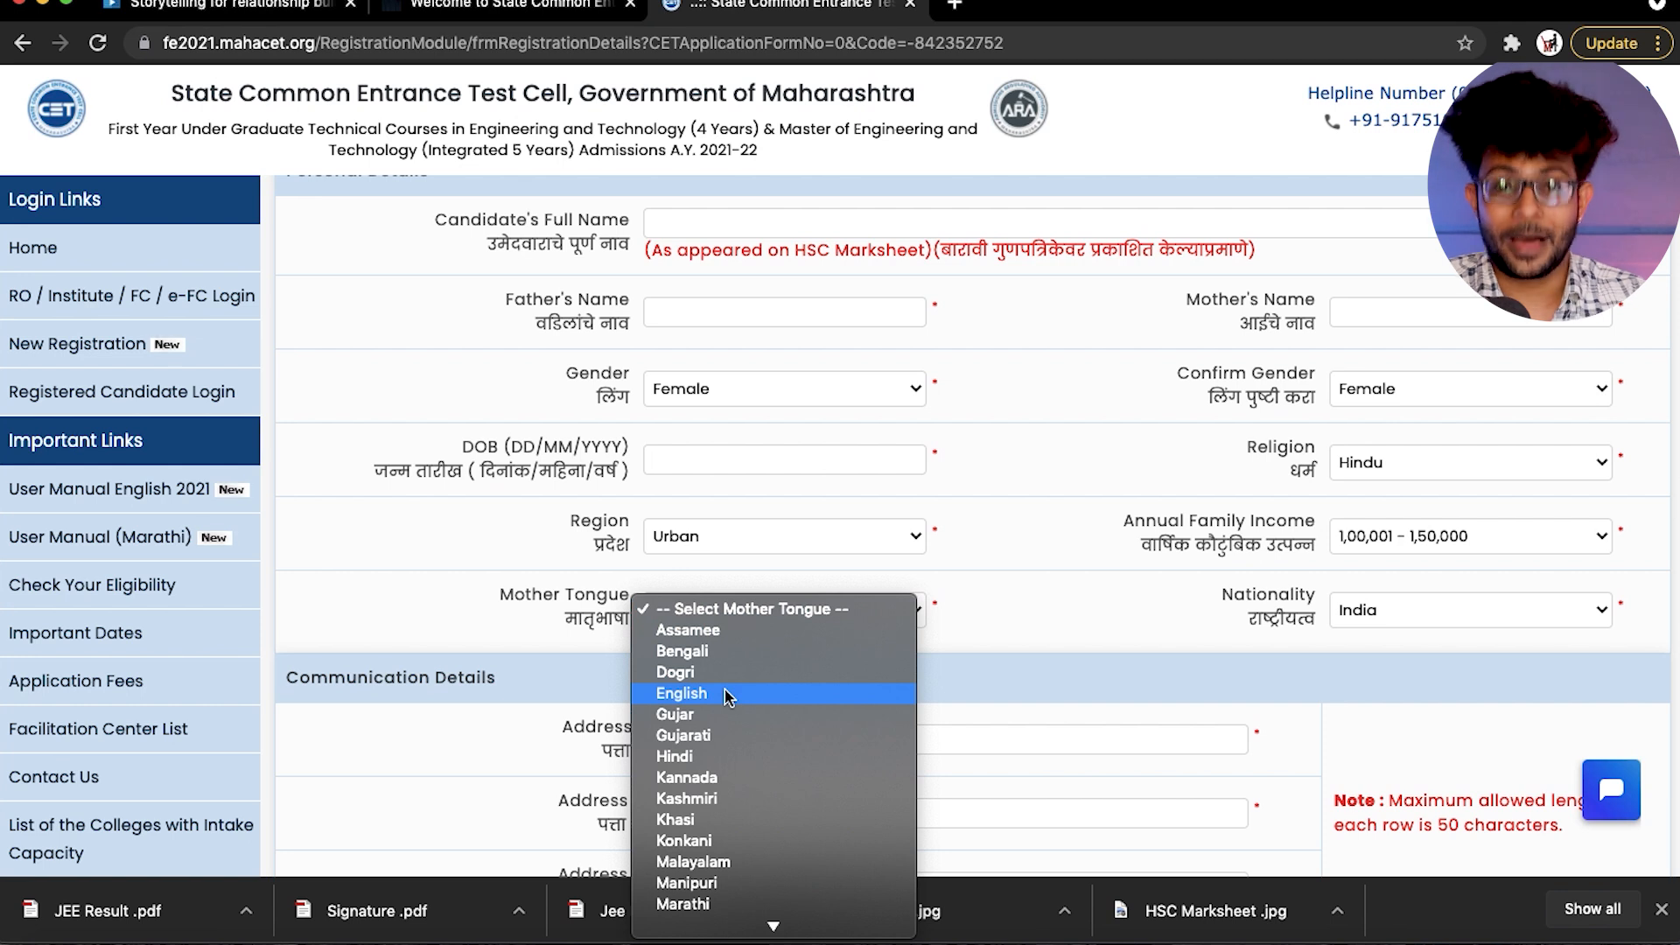
scroll(726, 696, down, 2)
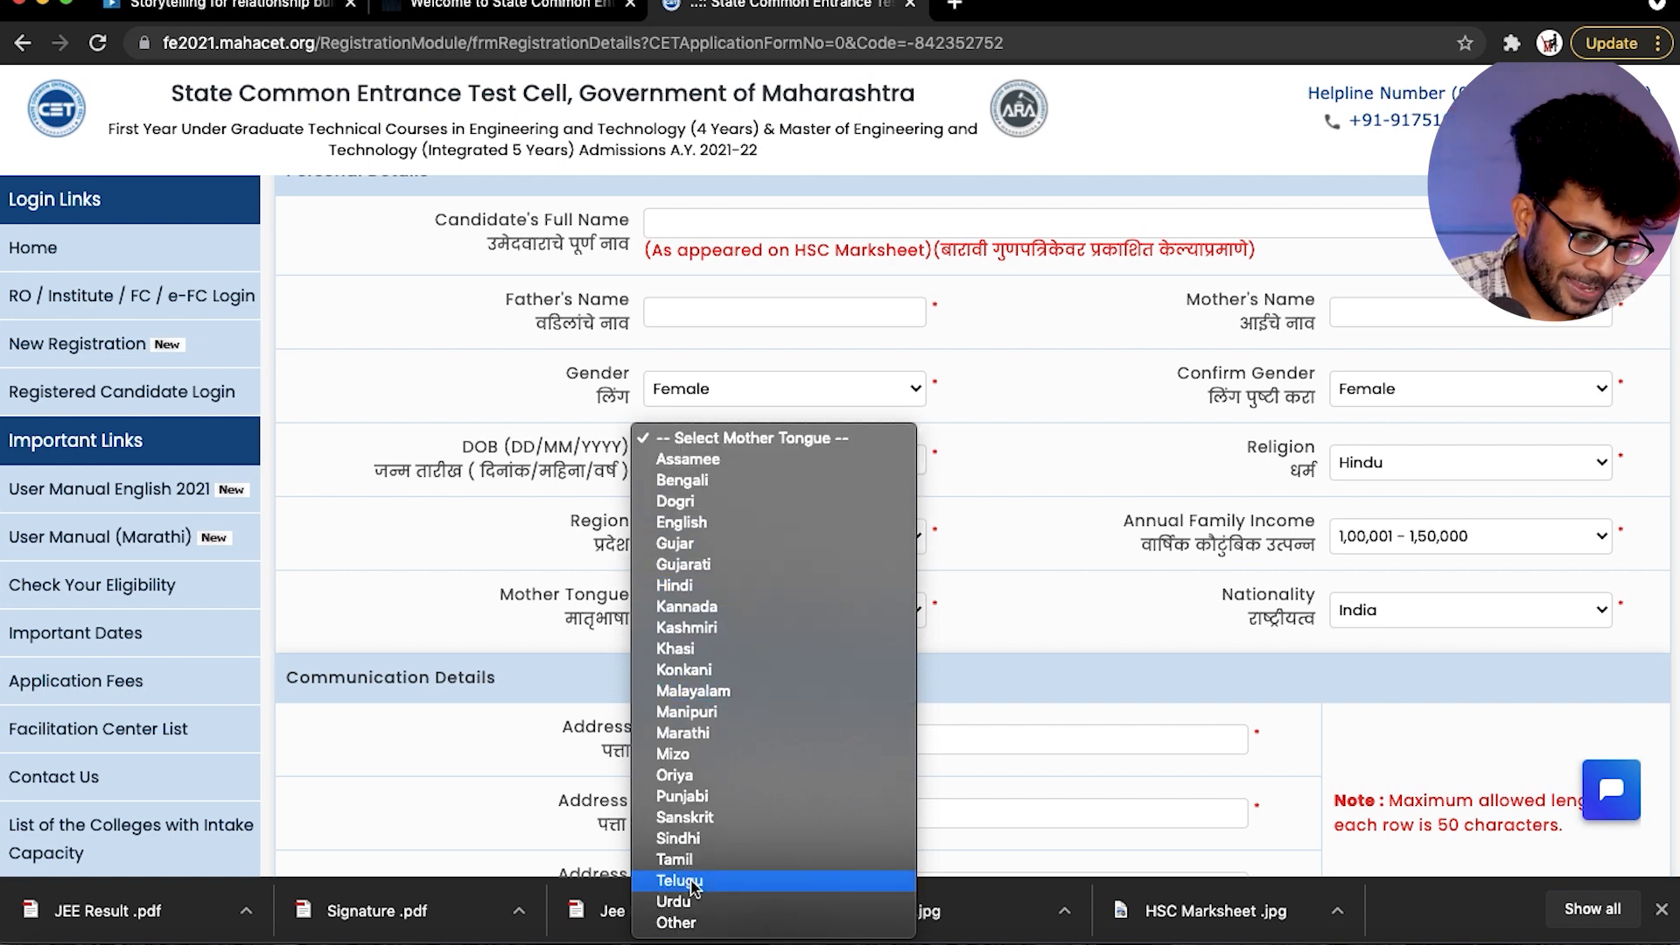
click(714, 926)
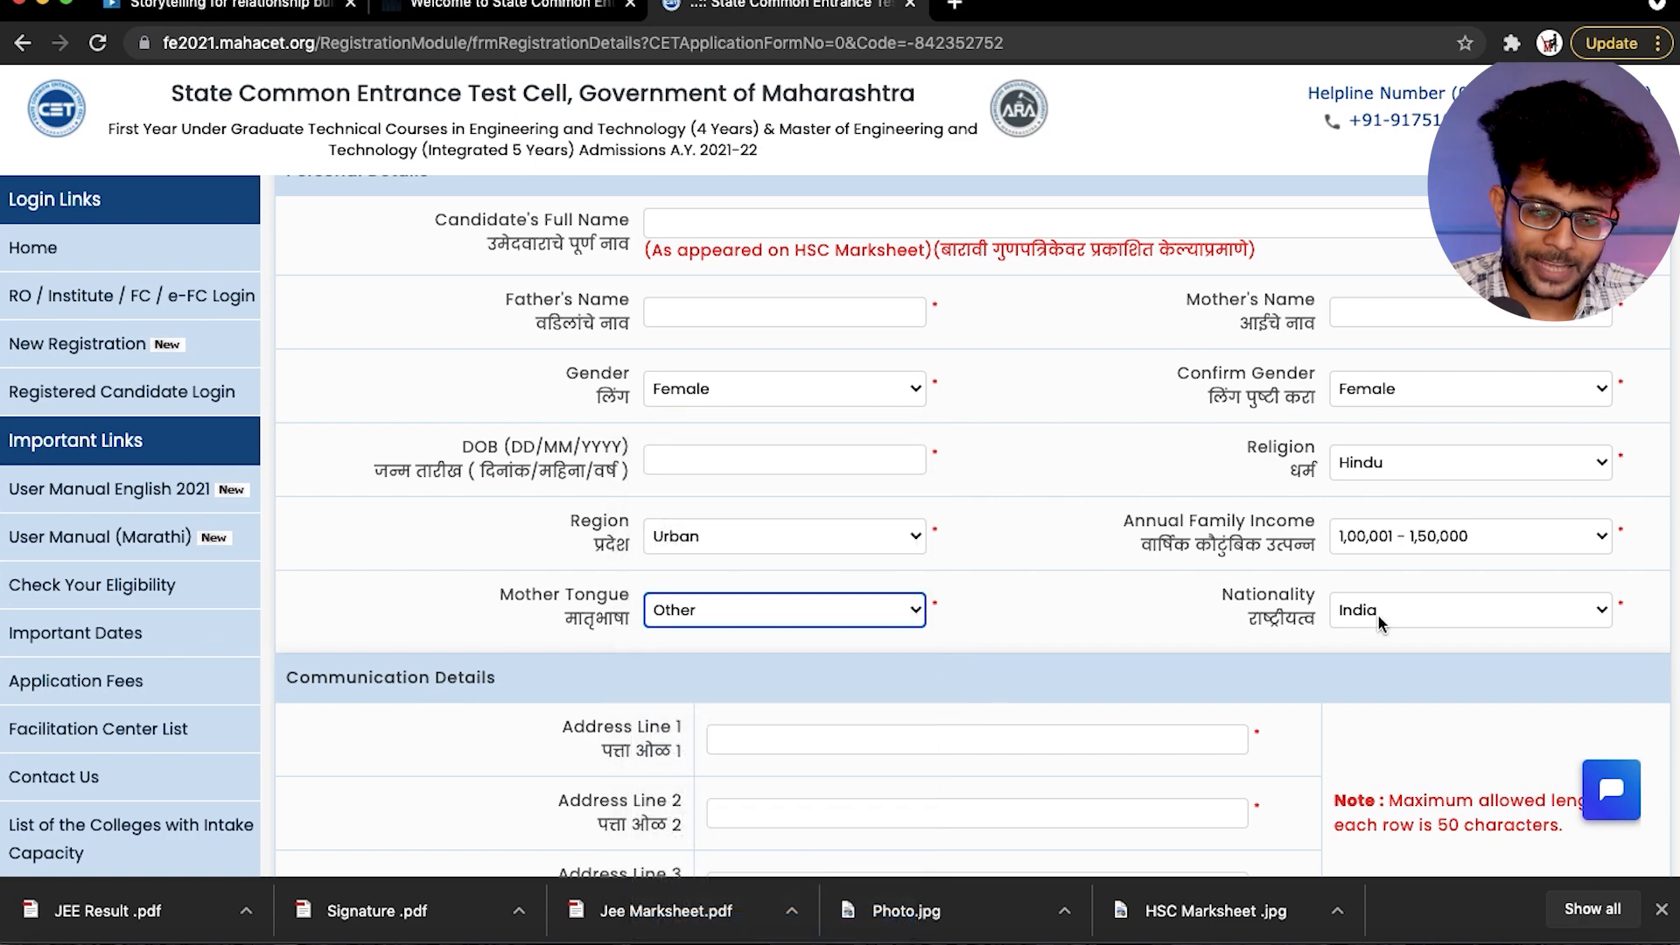
- Select India as the candidate's nationality
scroll(1378, 613, down, 1)
click(1378, 553)
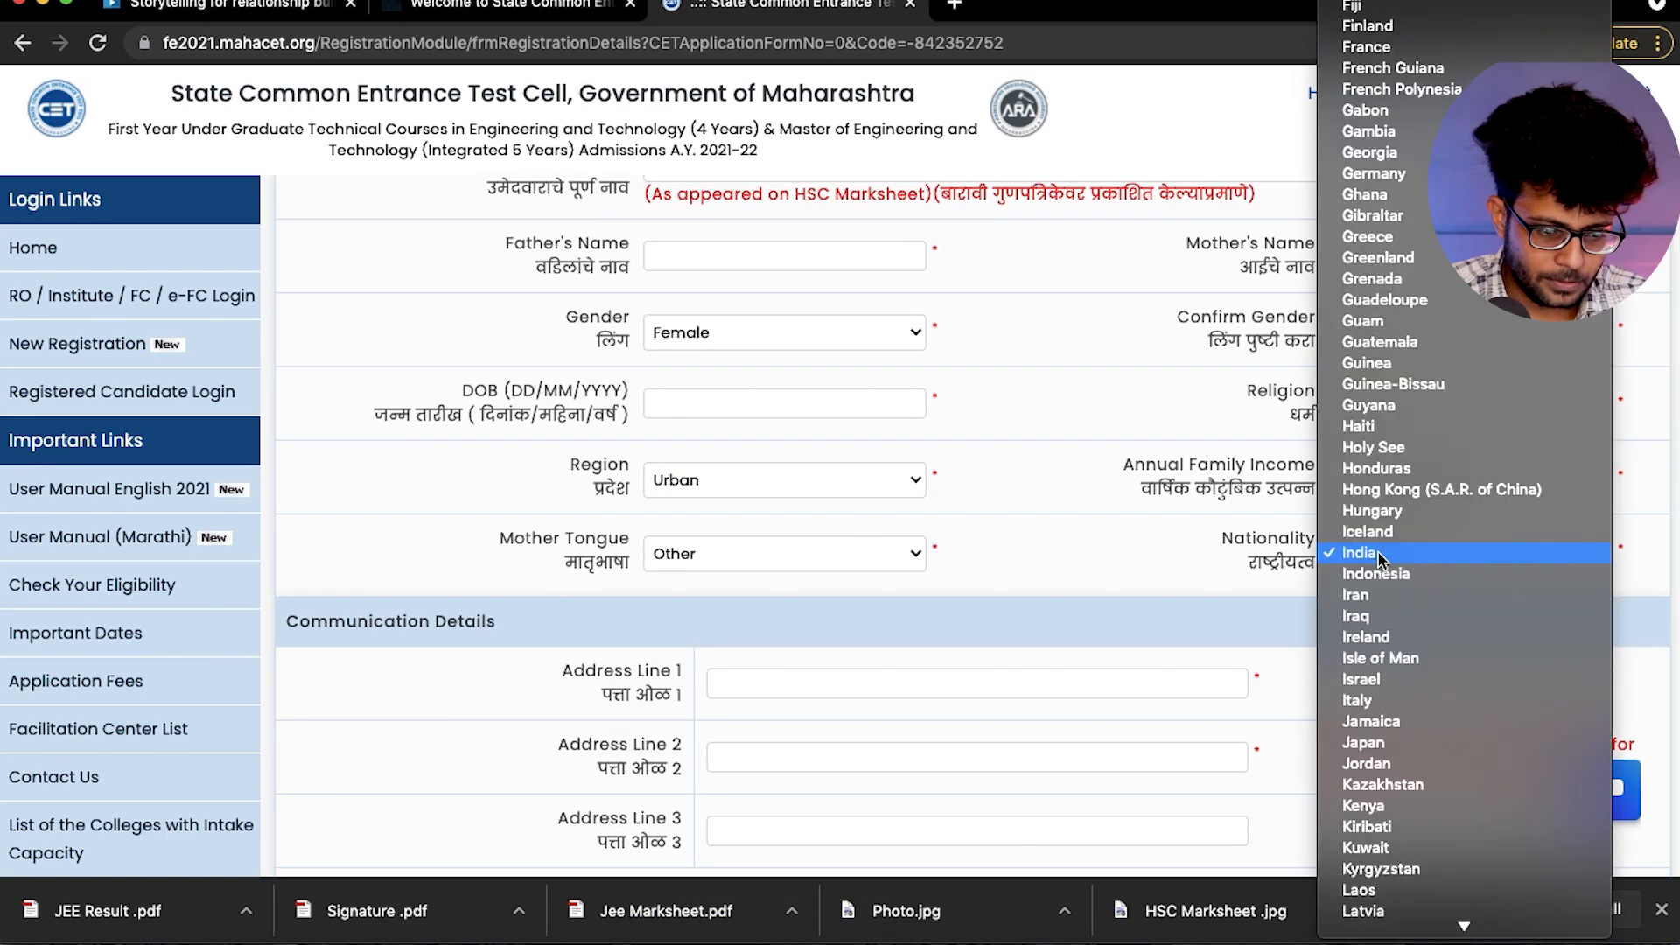
click(1378, 553)
scroll(1228, 558, down, 3)
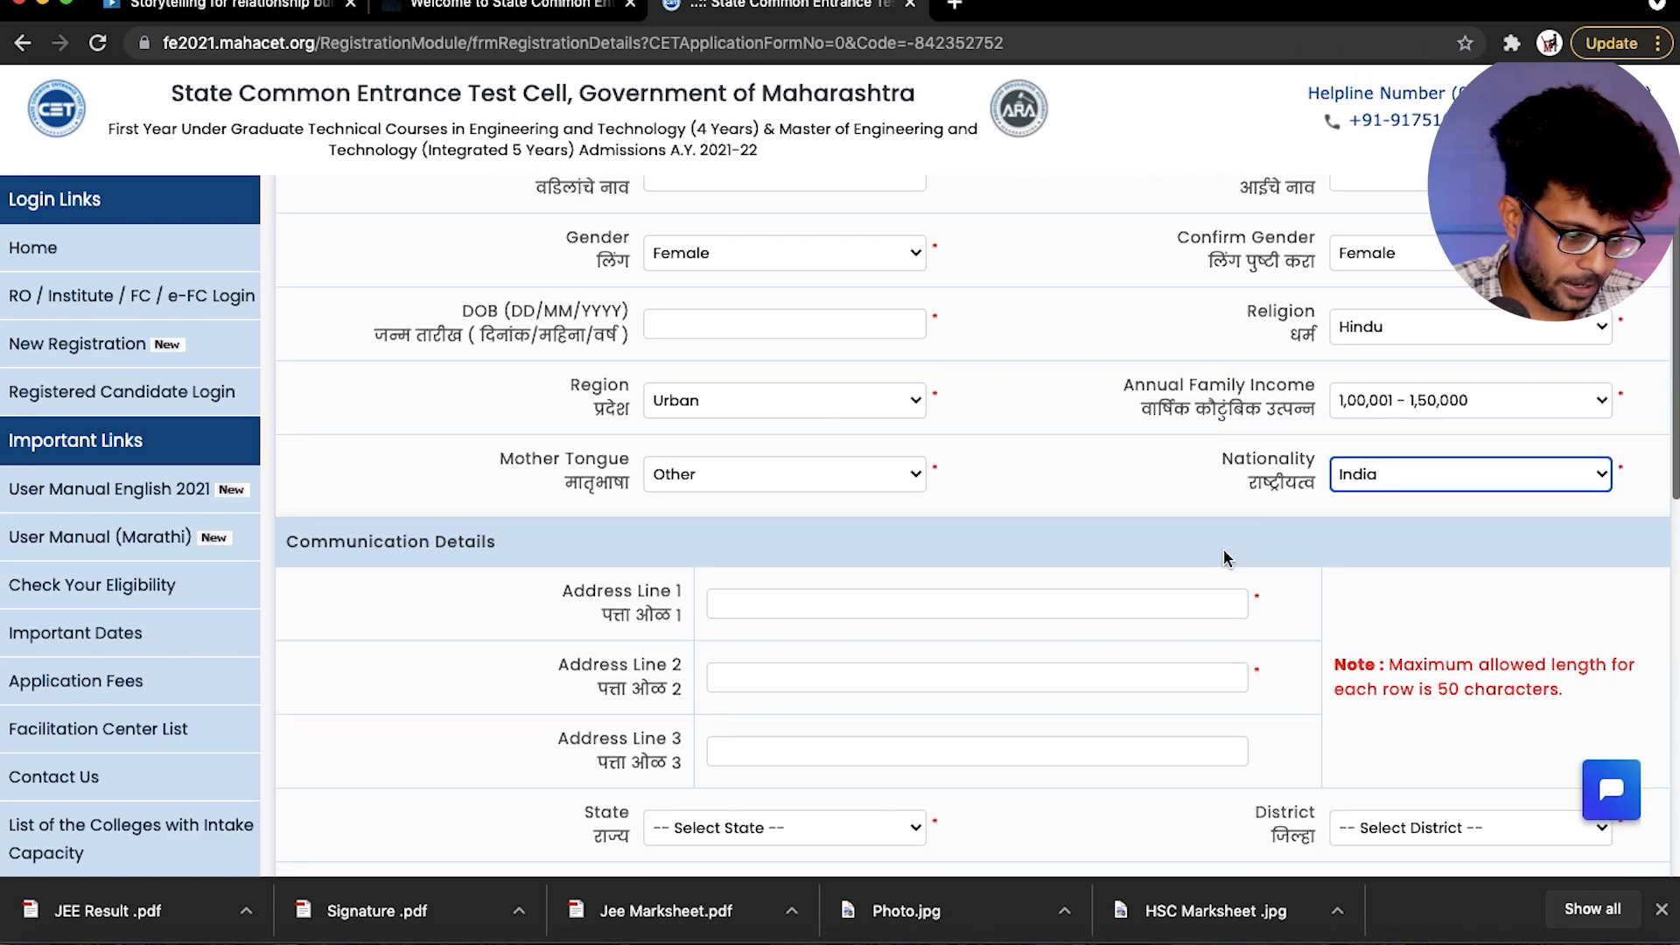
click(788, 536)
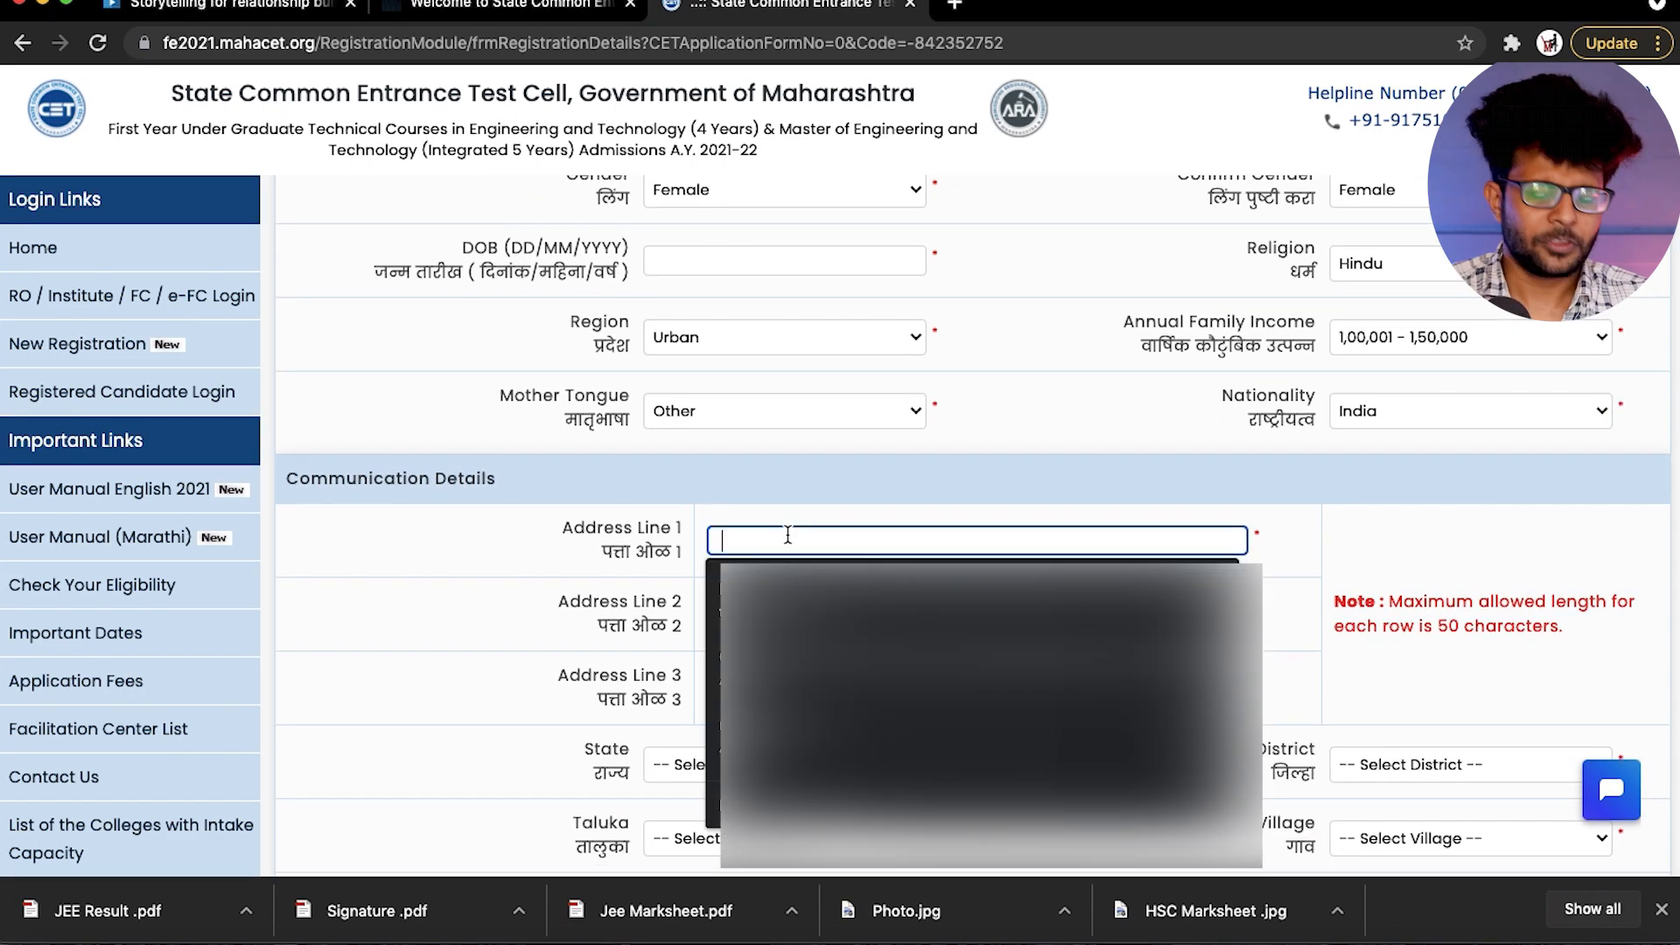
click(502, 564)
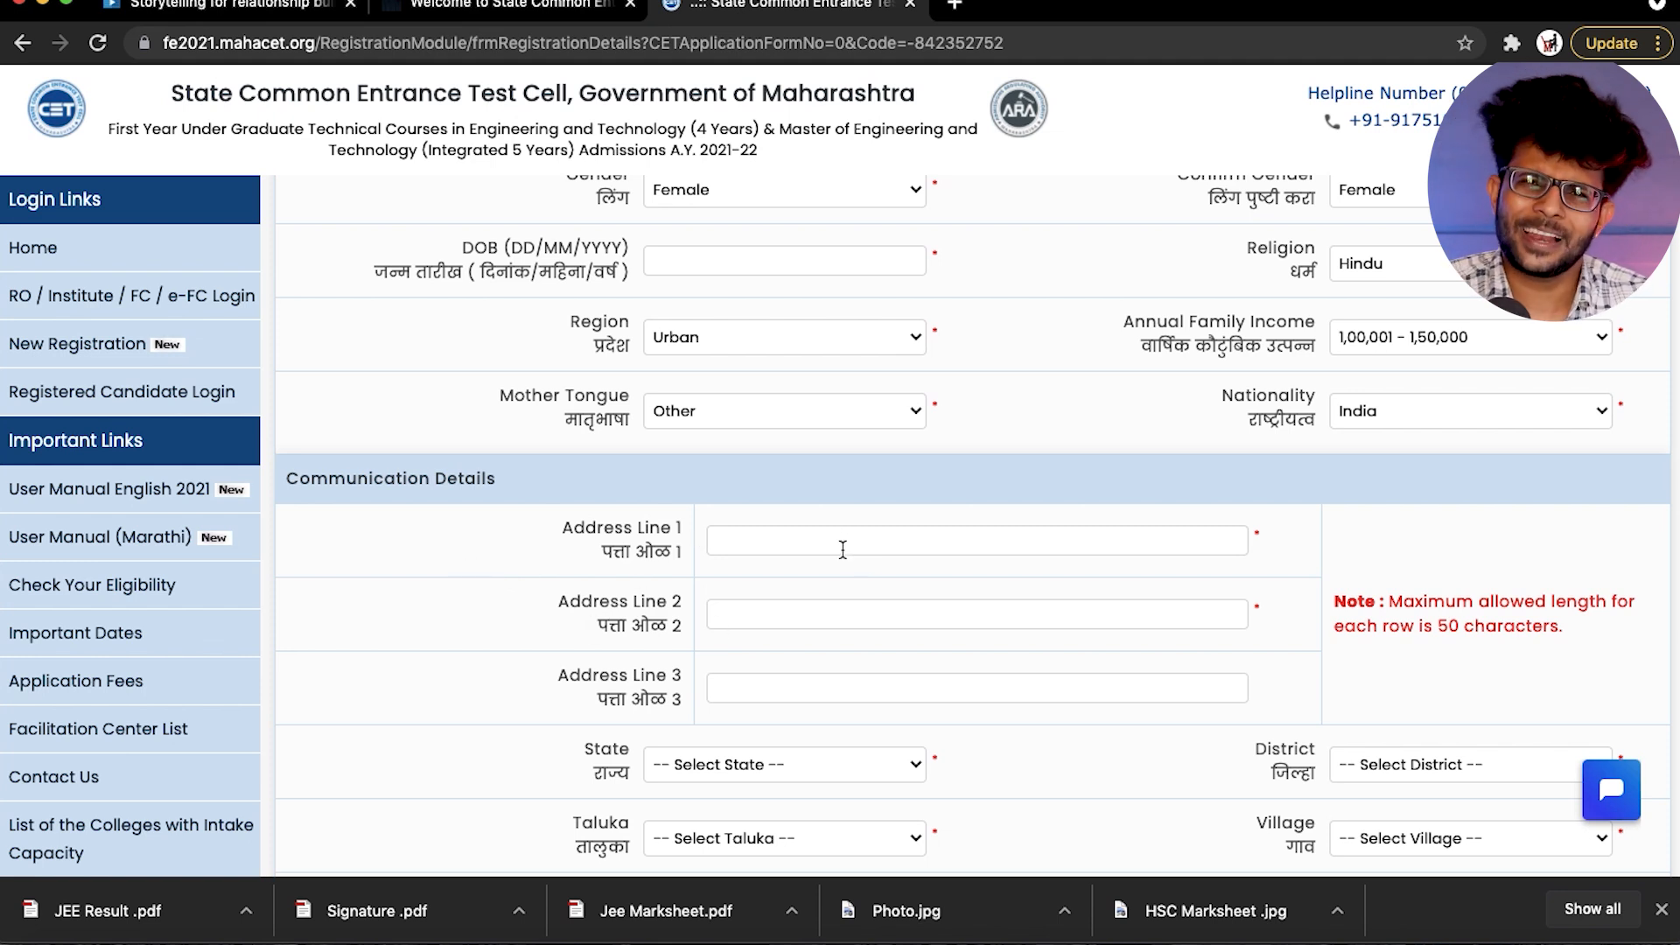
- In the communication details, set the state to Maharashtra and the district to Palghar
scroll(495, 714, down, 2)
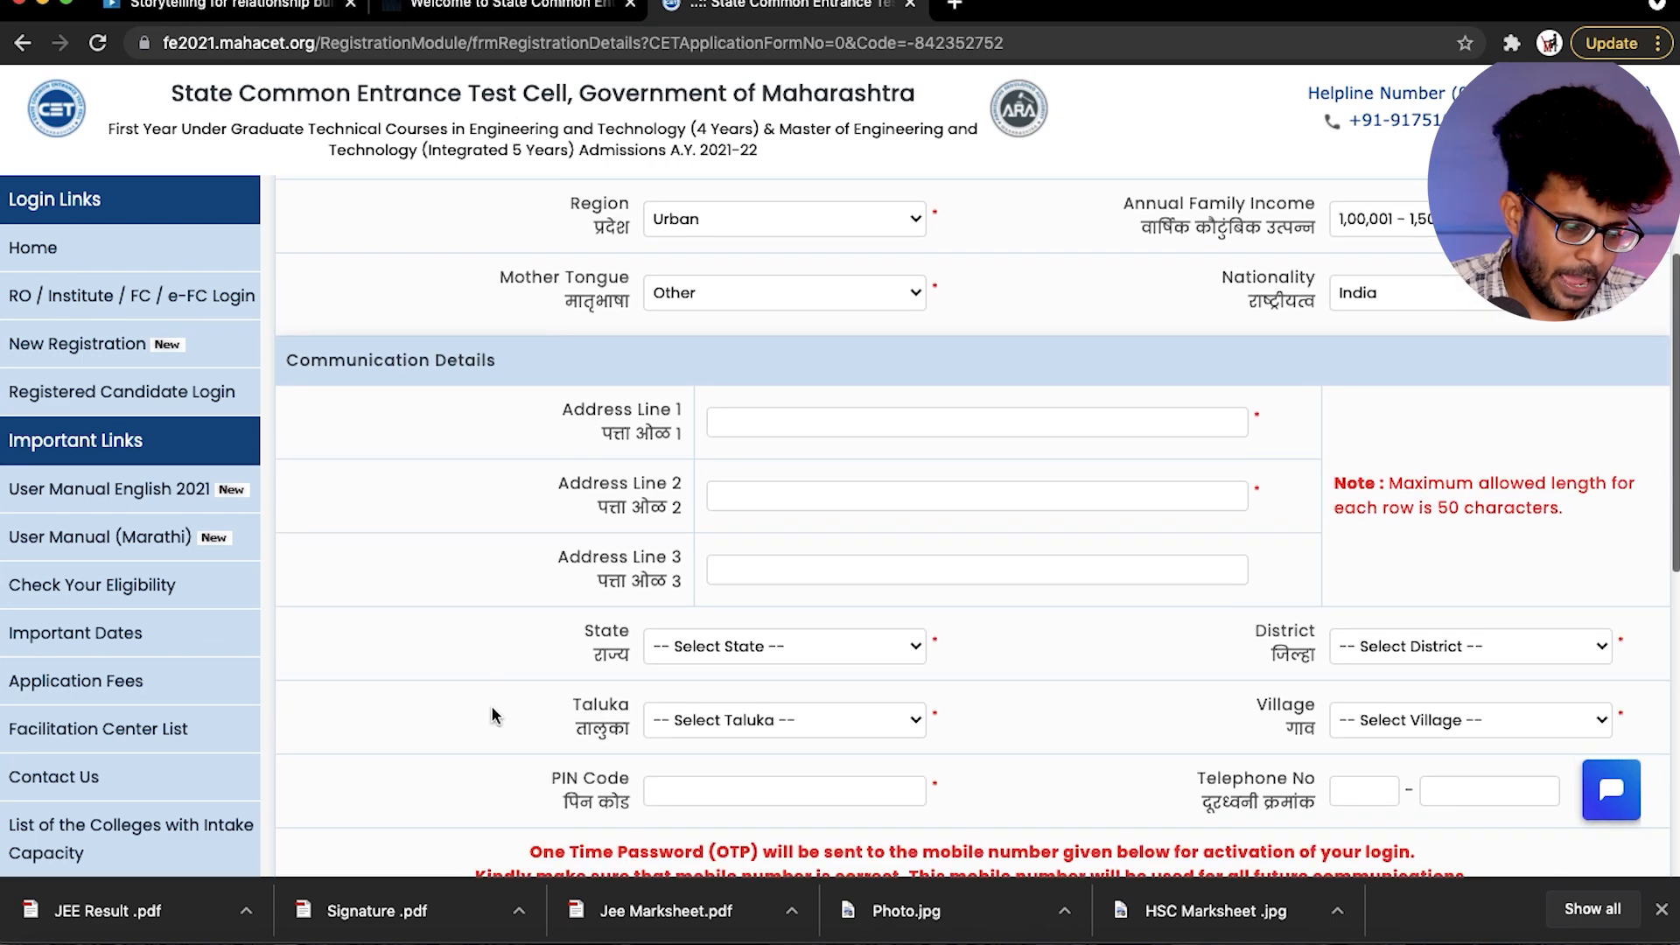
click(728, 643)
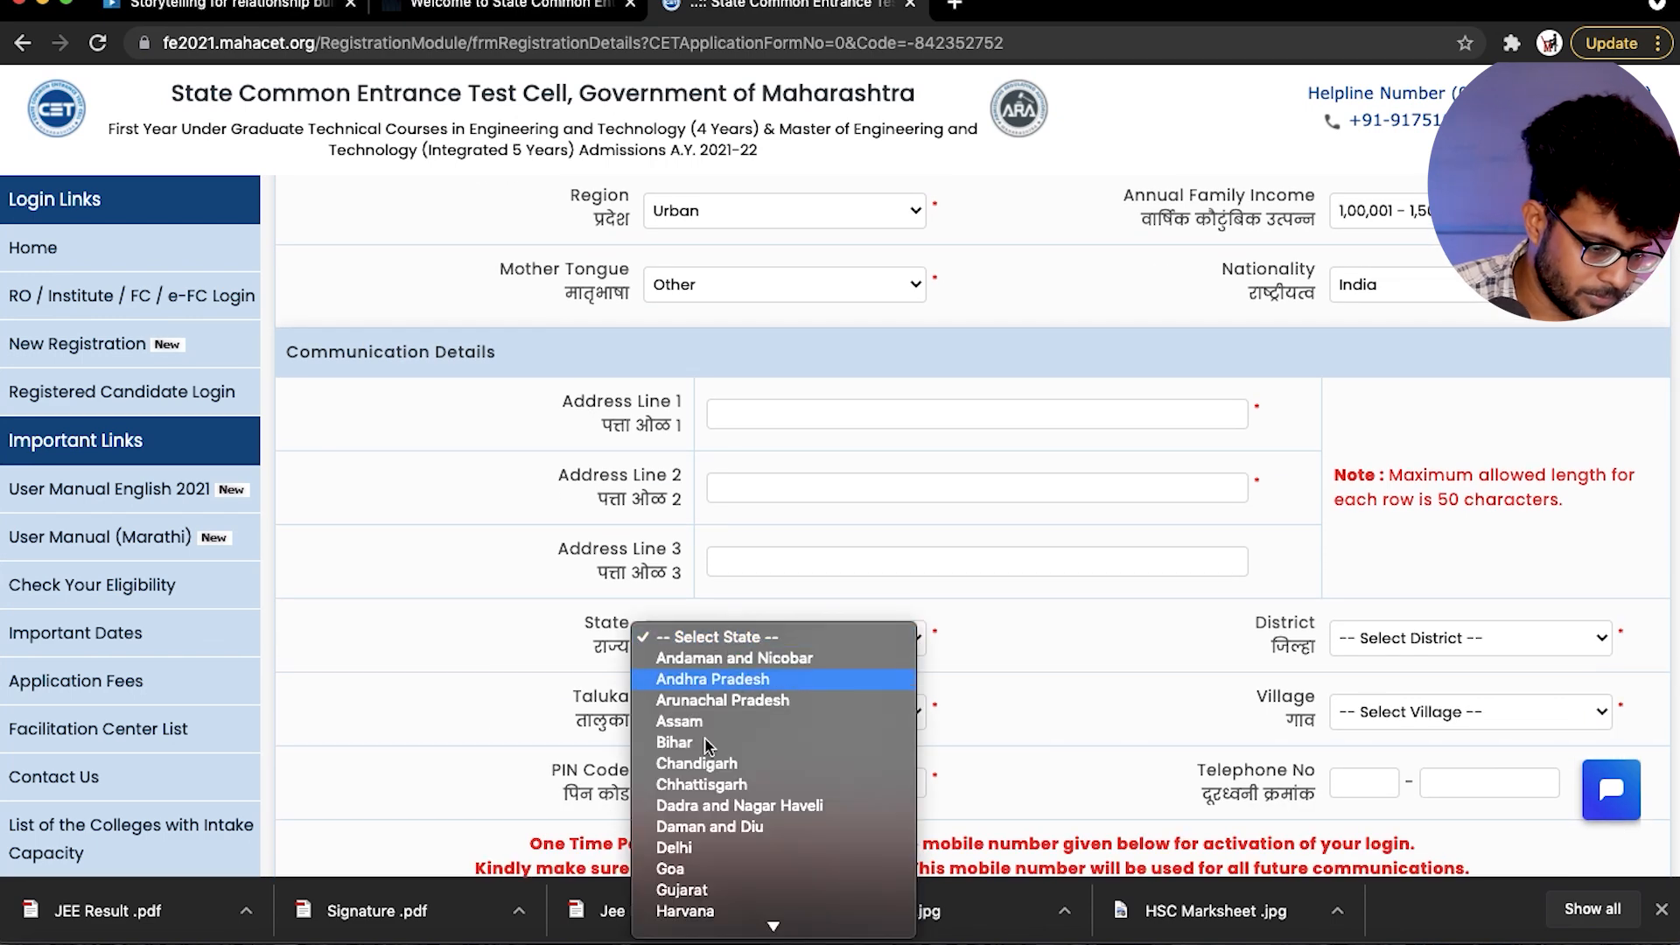
scroll(692, 800, down, 3)
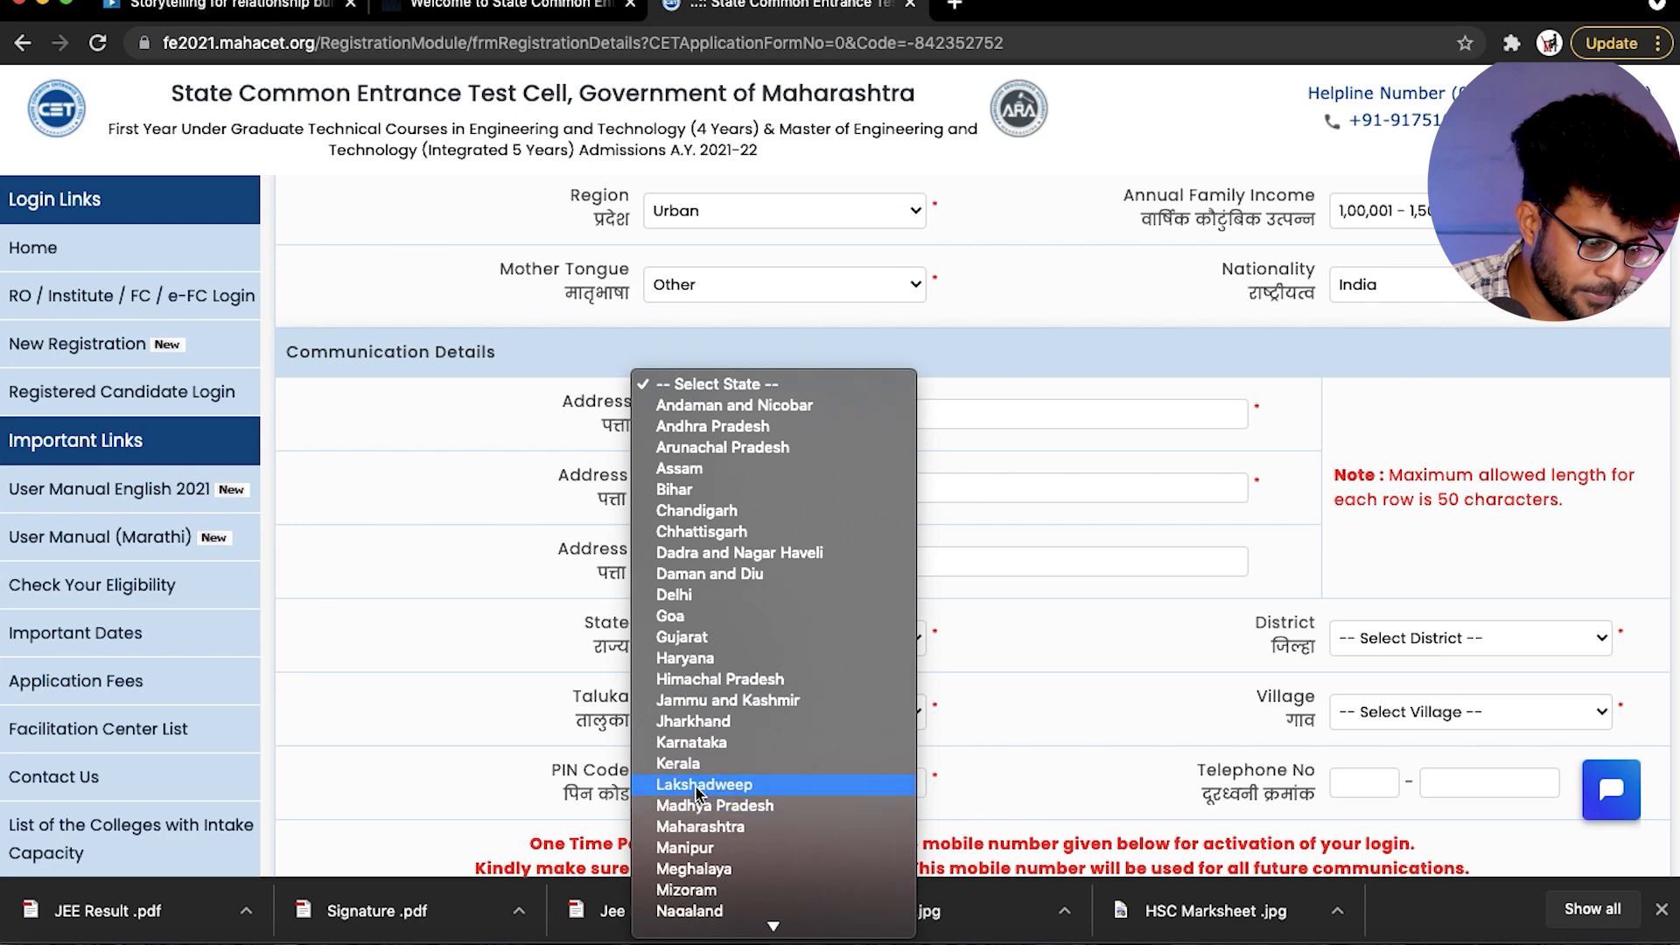
click(702, 828)
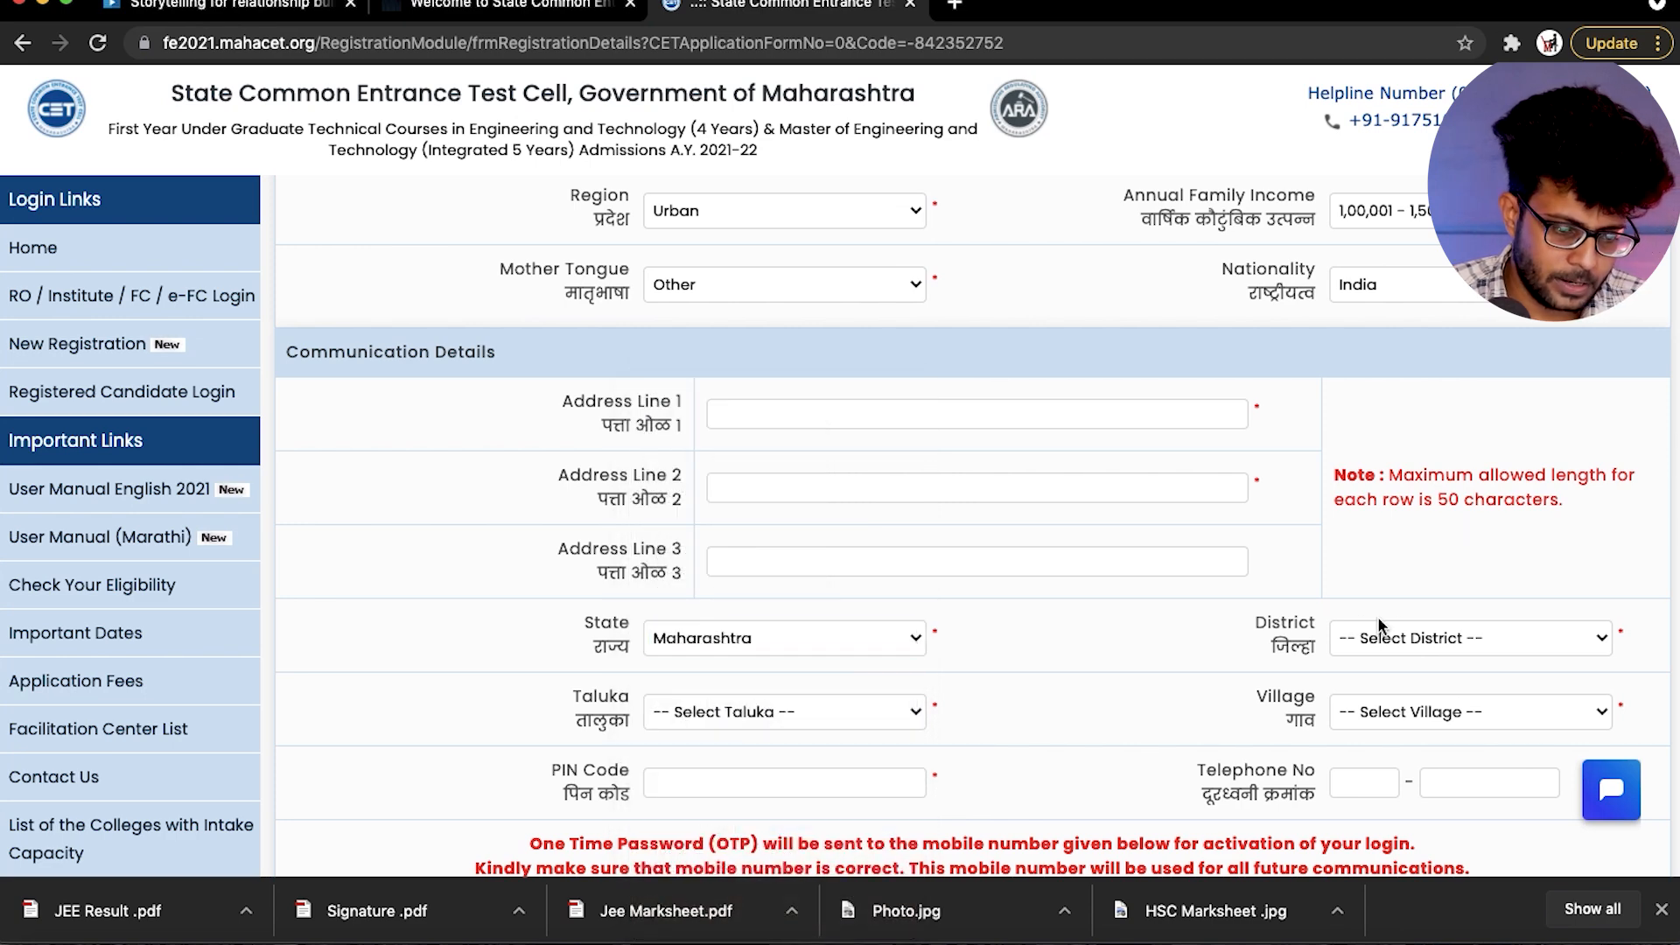
click(1406, 636)
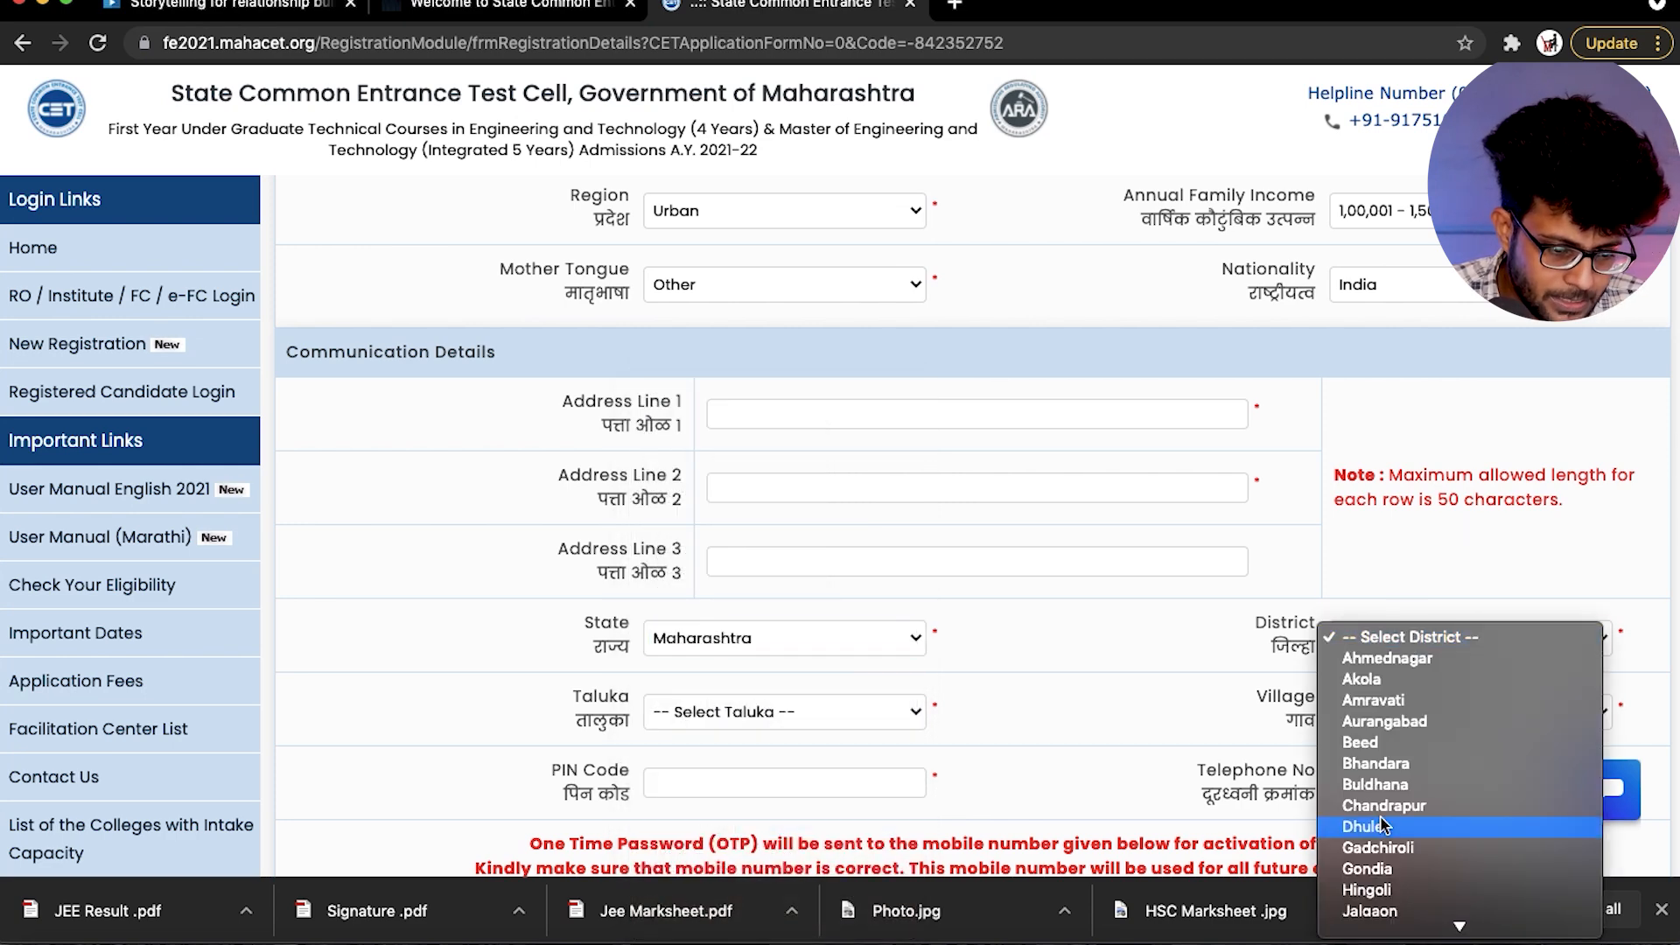
scroll(1383, 825, down, 5)
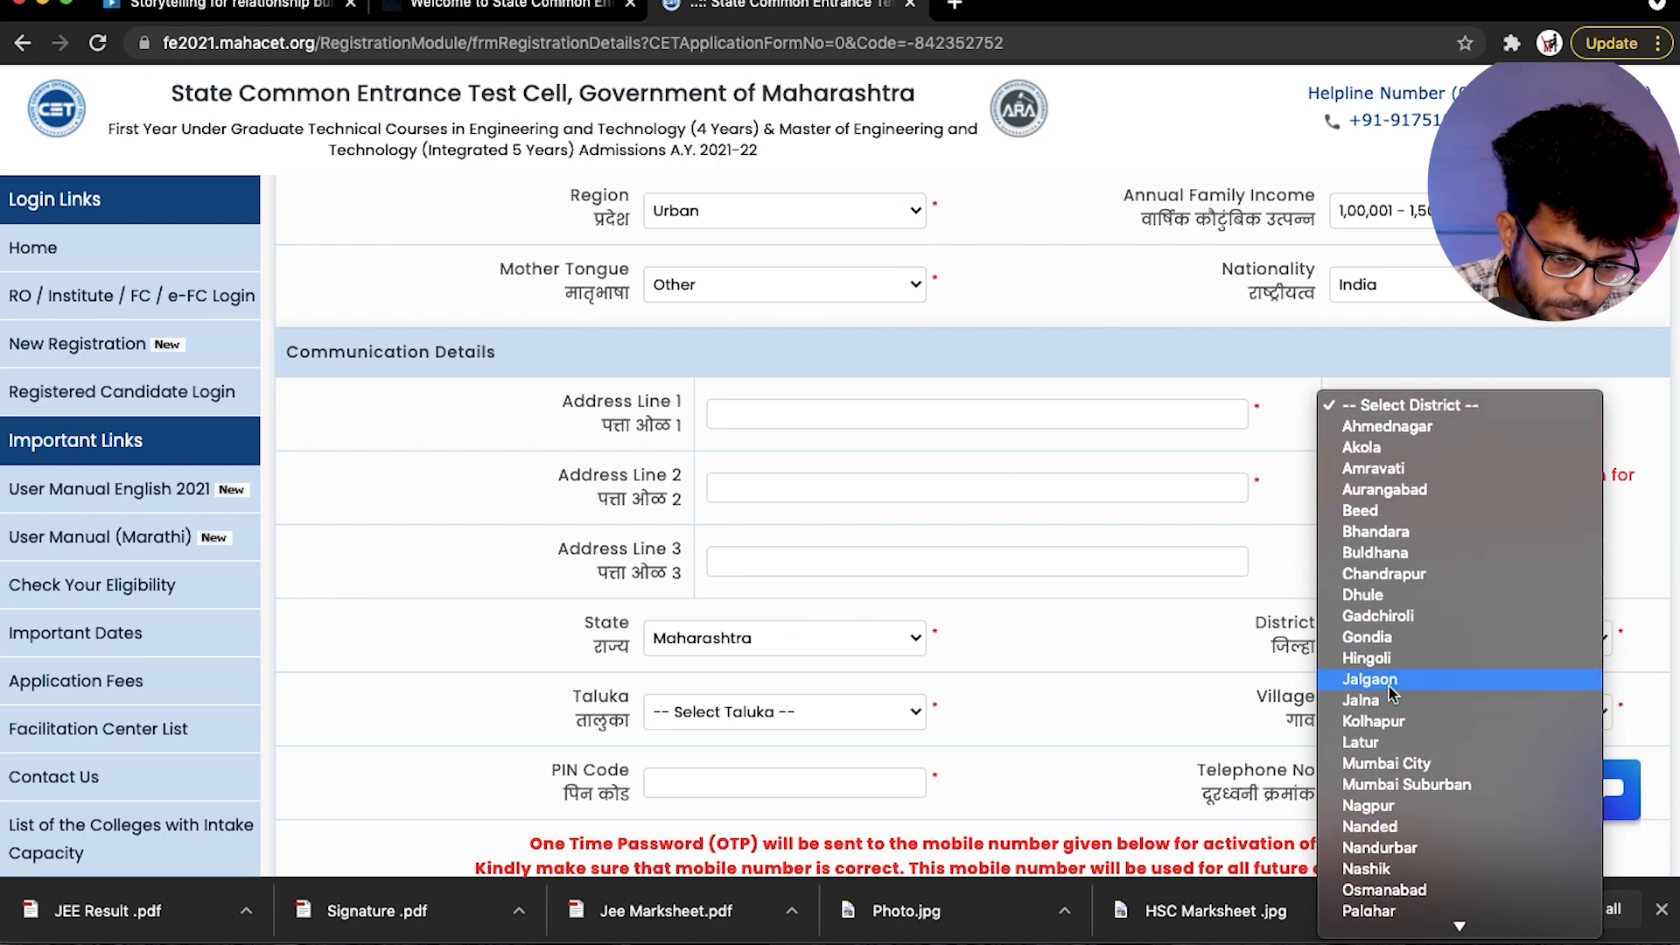
scroll(1381, 796, down, 1)
click(1371, 891)
- Set the taluka to Vasai and the village to Vasai-Virar City (M Corp)
click(682, 713)
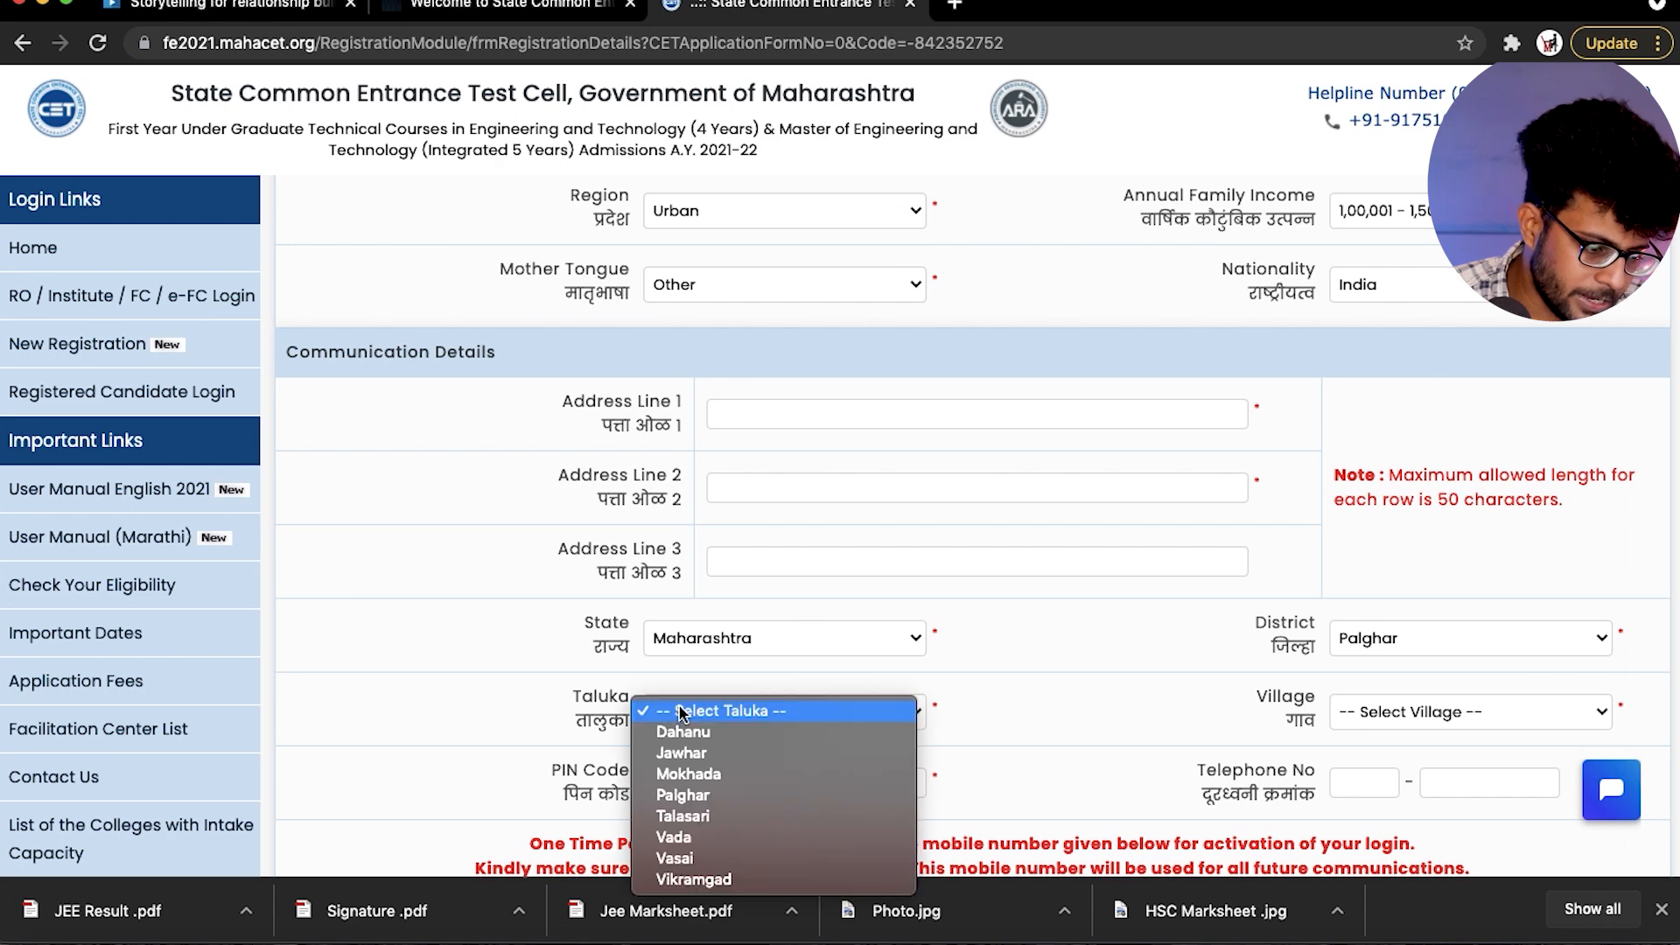
click(674, 859)
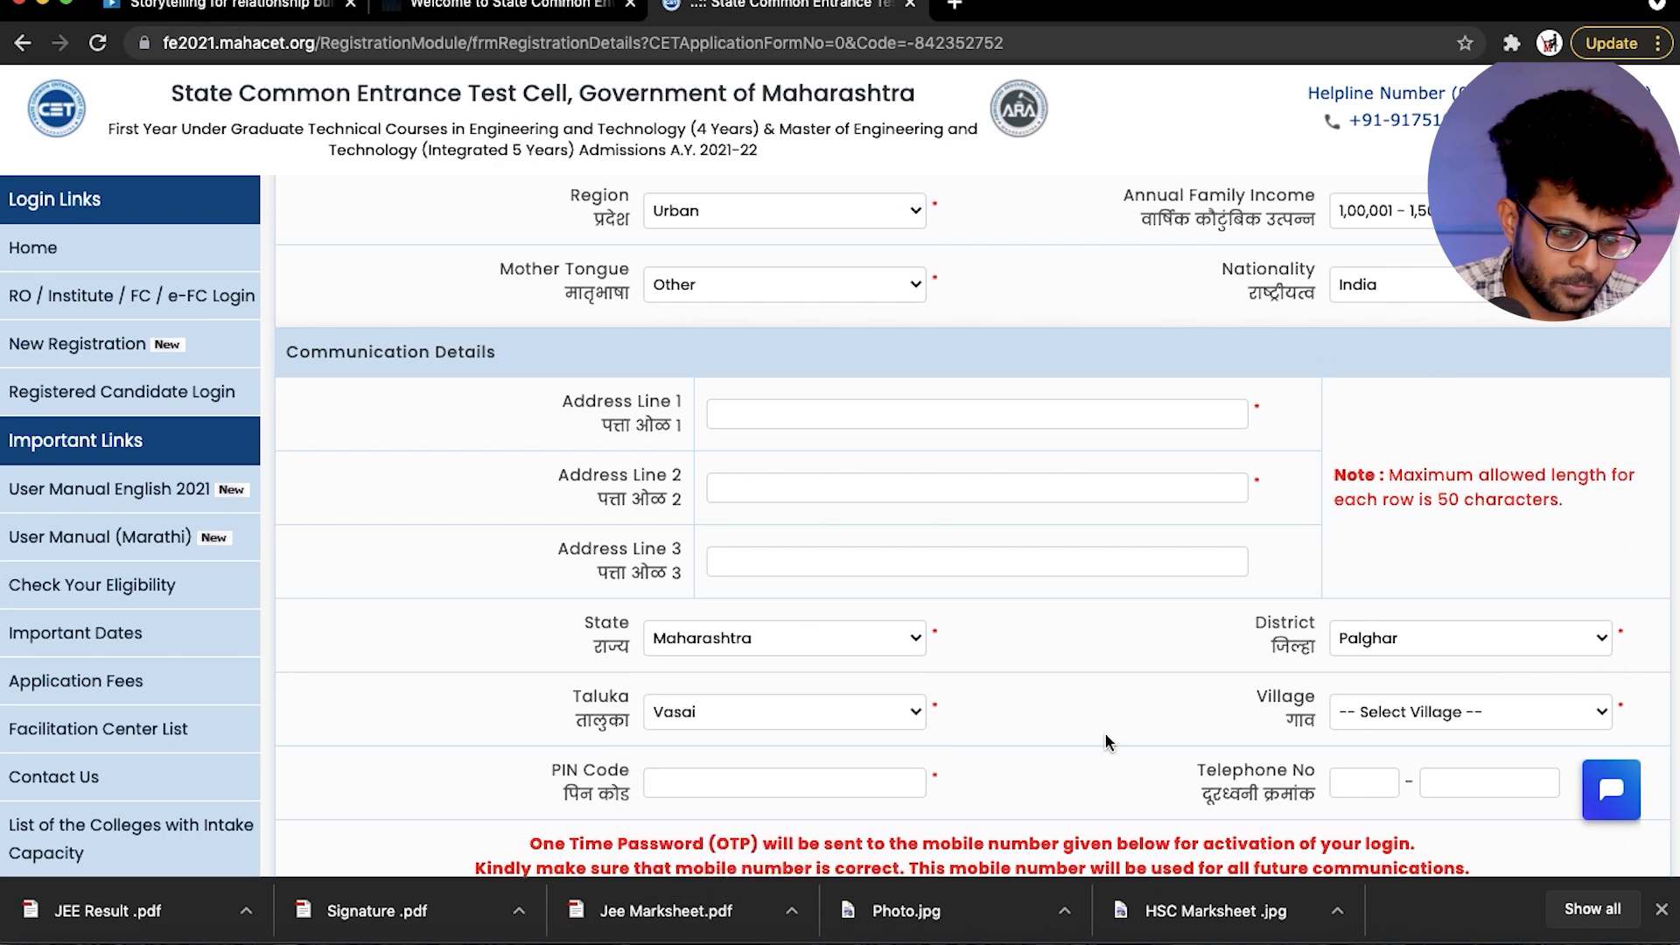
click(1409, 710)
scroll(1409, 713, down, 5)
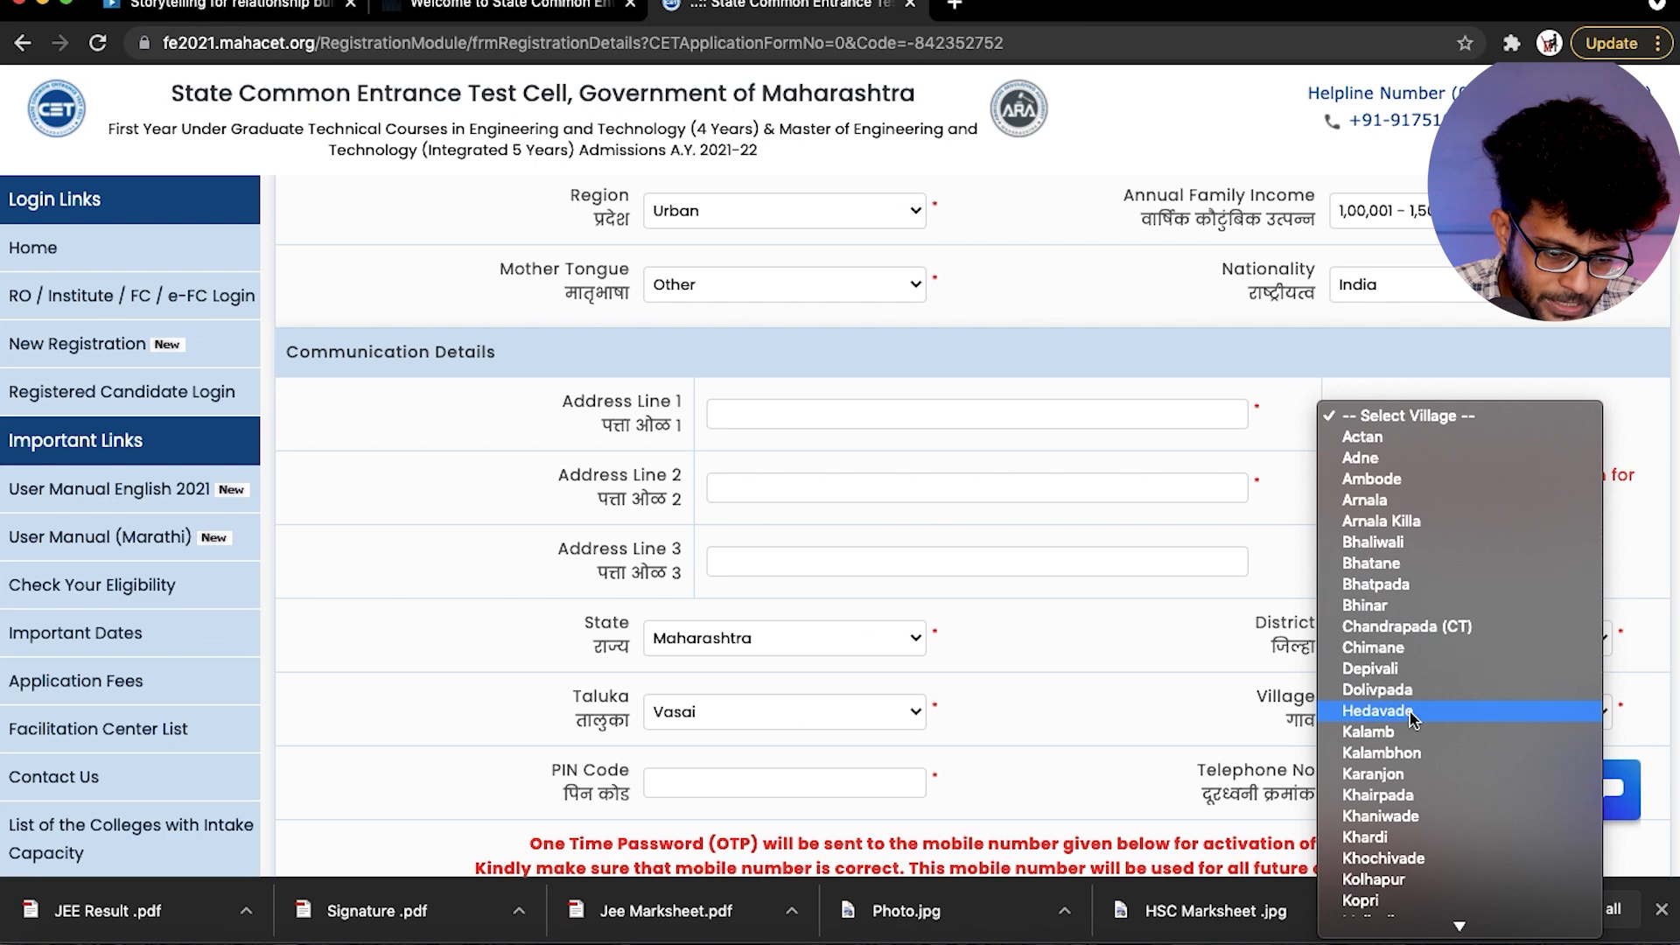
scroll(1410, 718, down, 10)
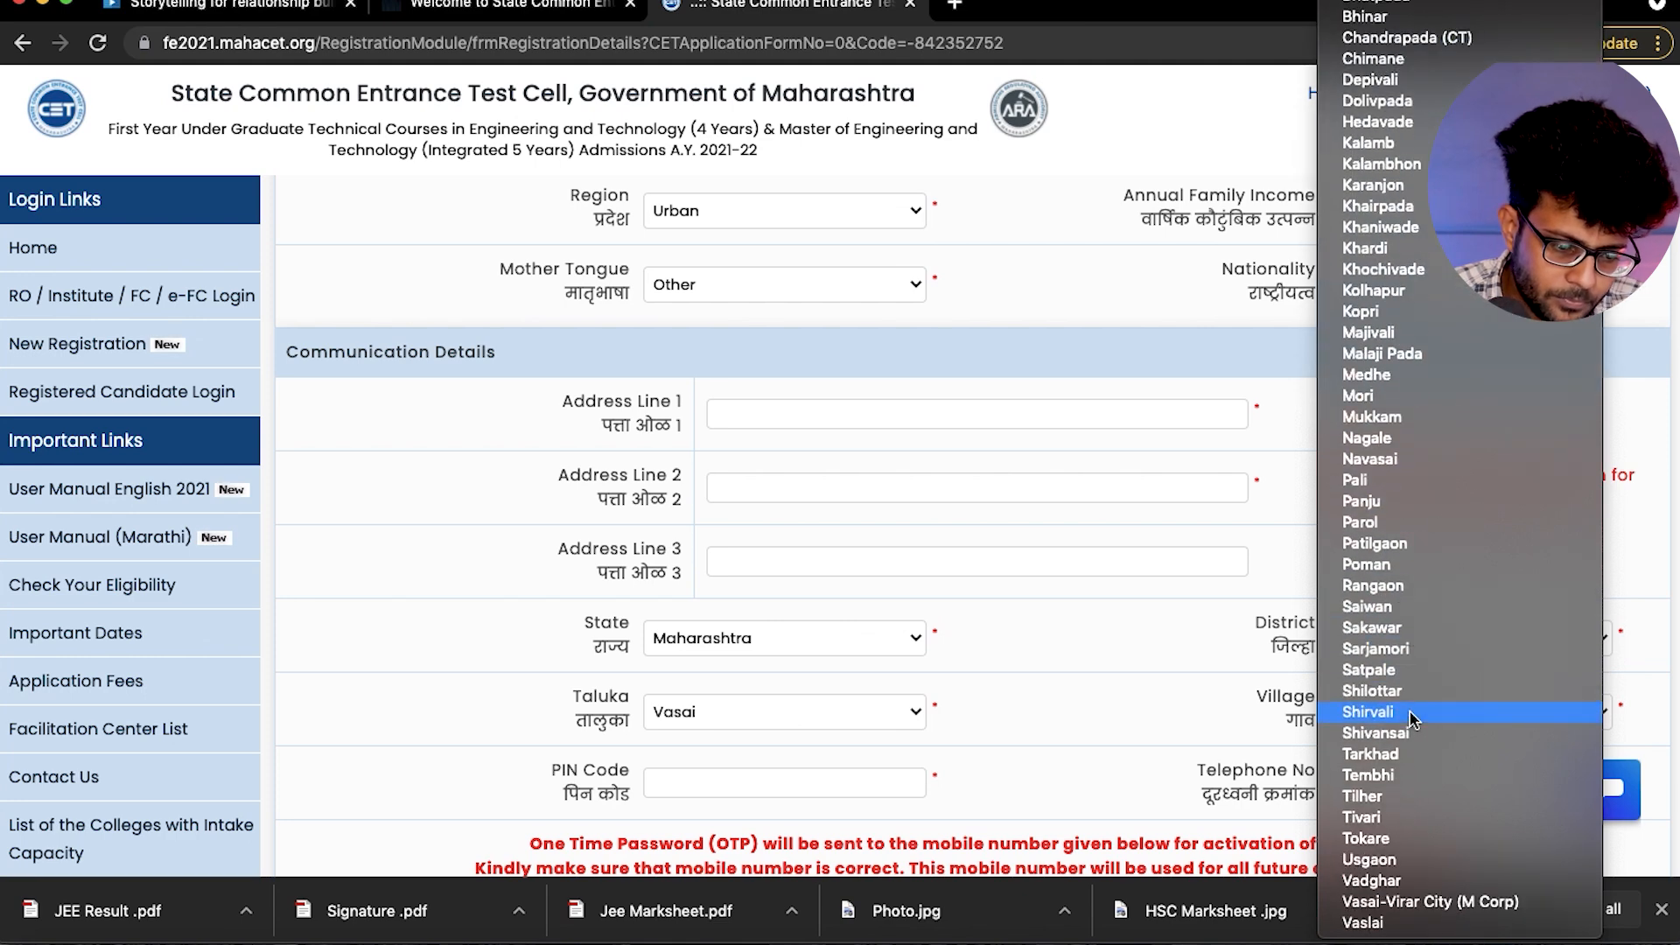
click(1398, 901)
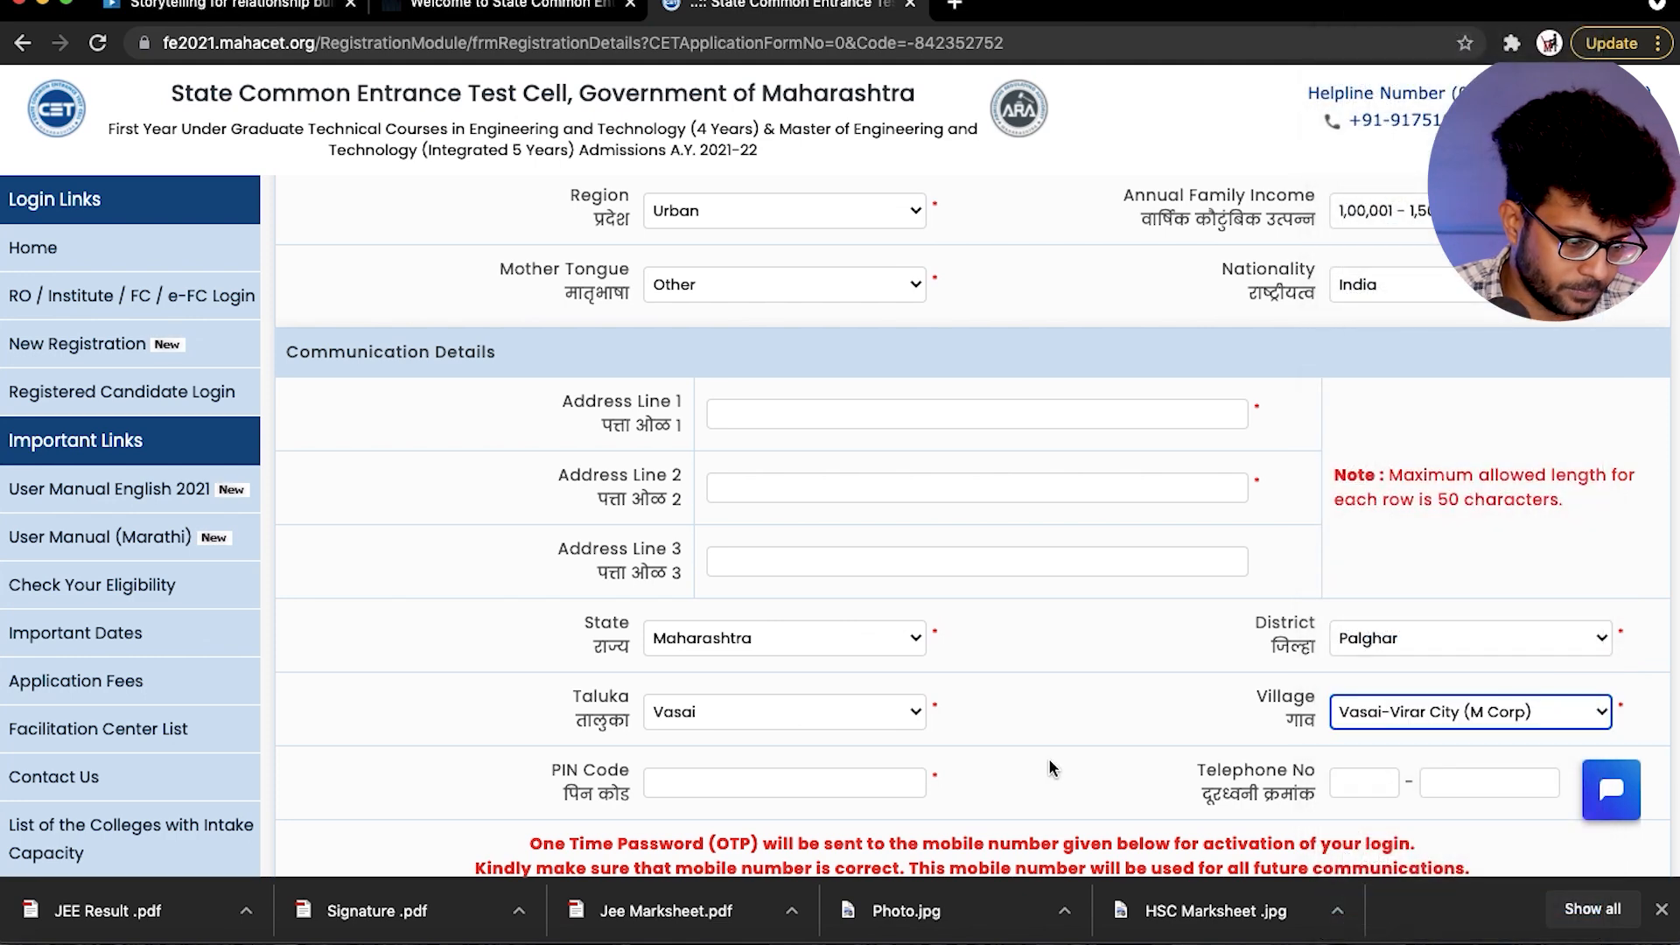
- Examine the remaining PIN code, telephone, mobile and e-mail fields and the password policy of the registration form
scroll(1049, 758, down, 1)
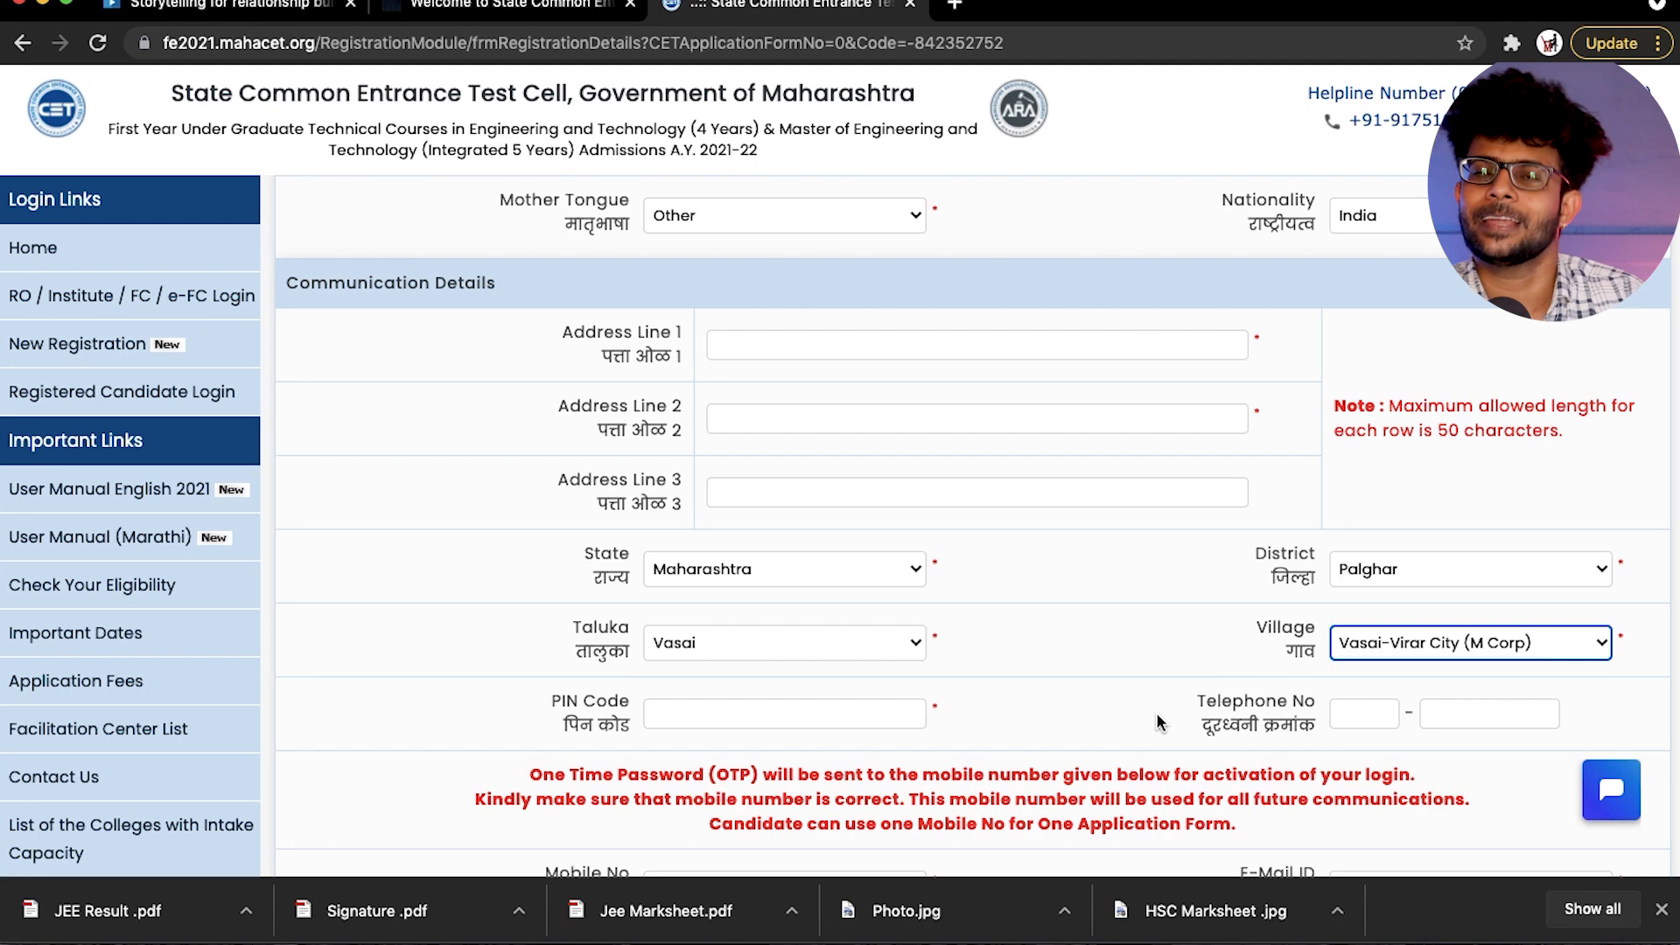
scroll(1157, 713, down, 2)
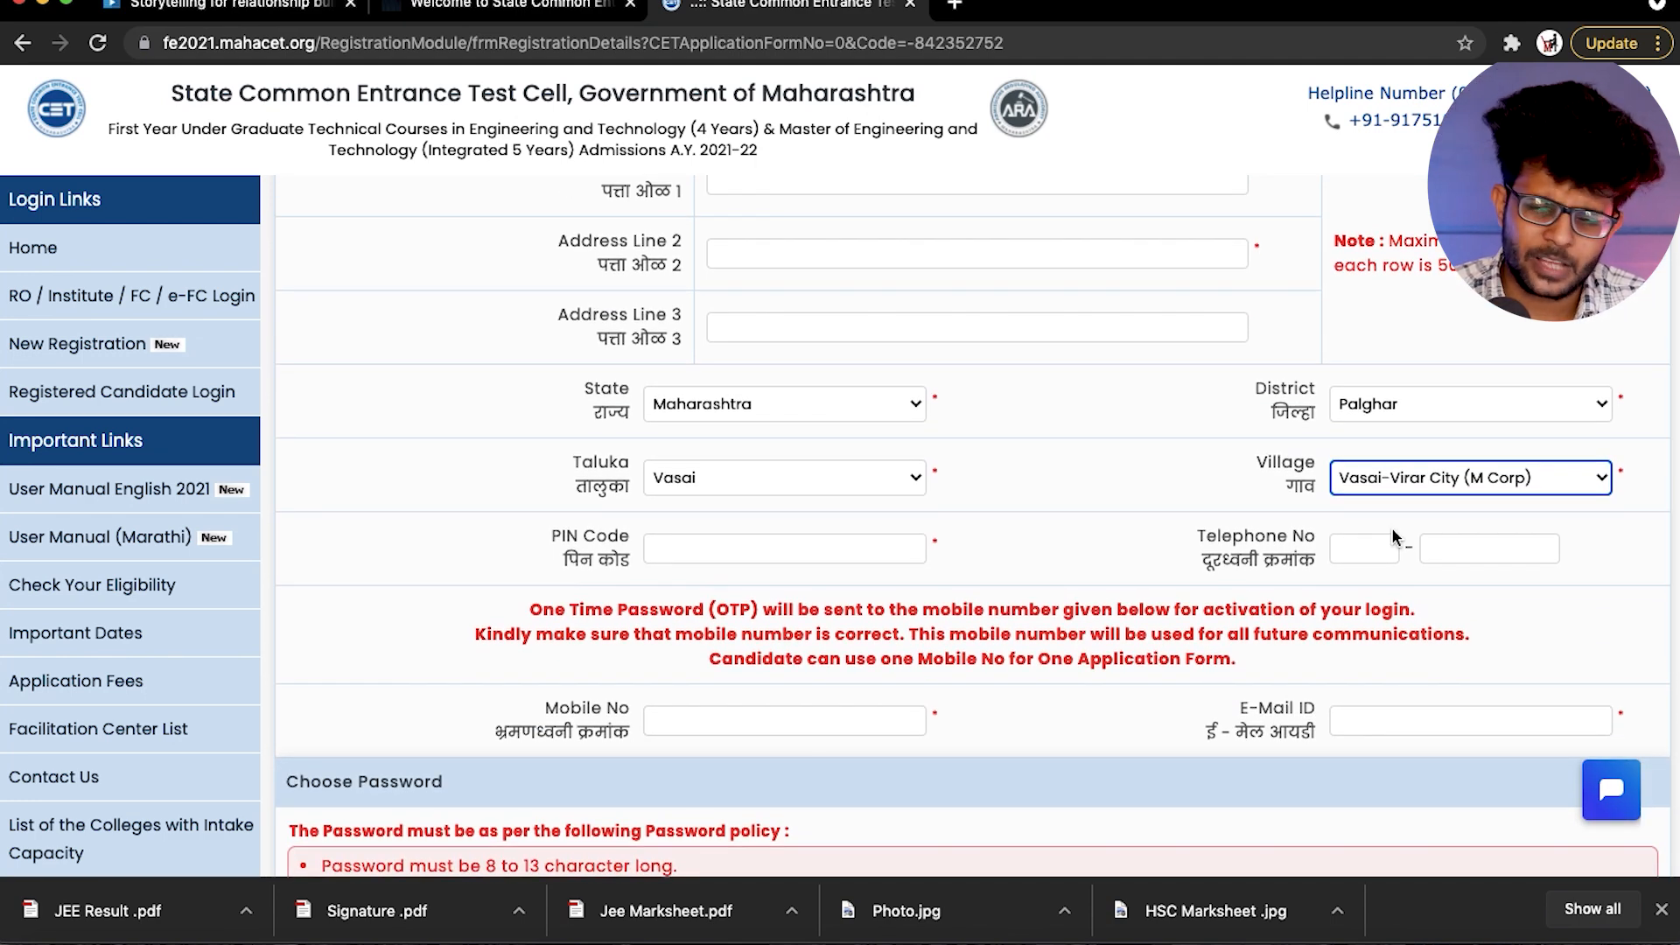
scroll(788, 631, down, 1)
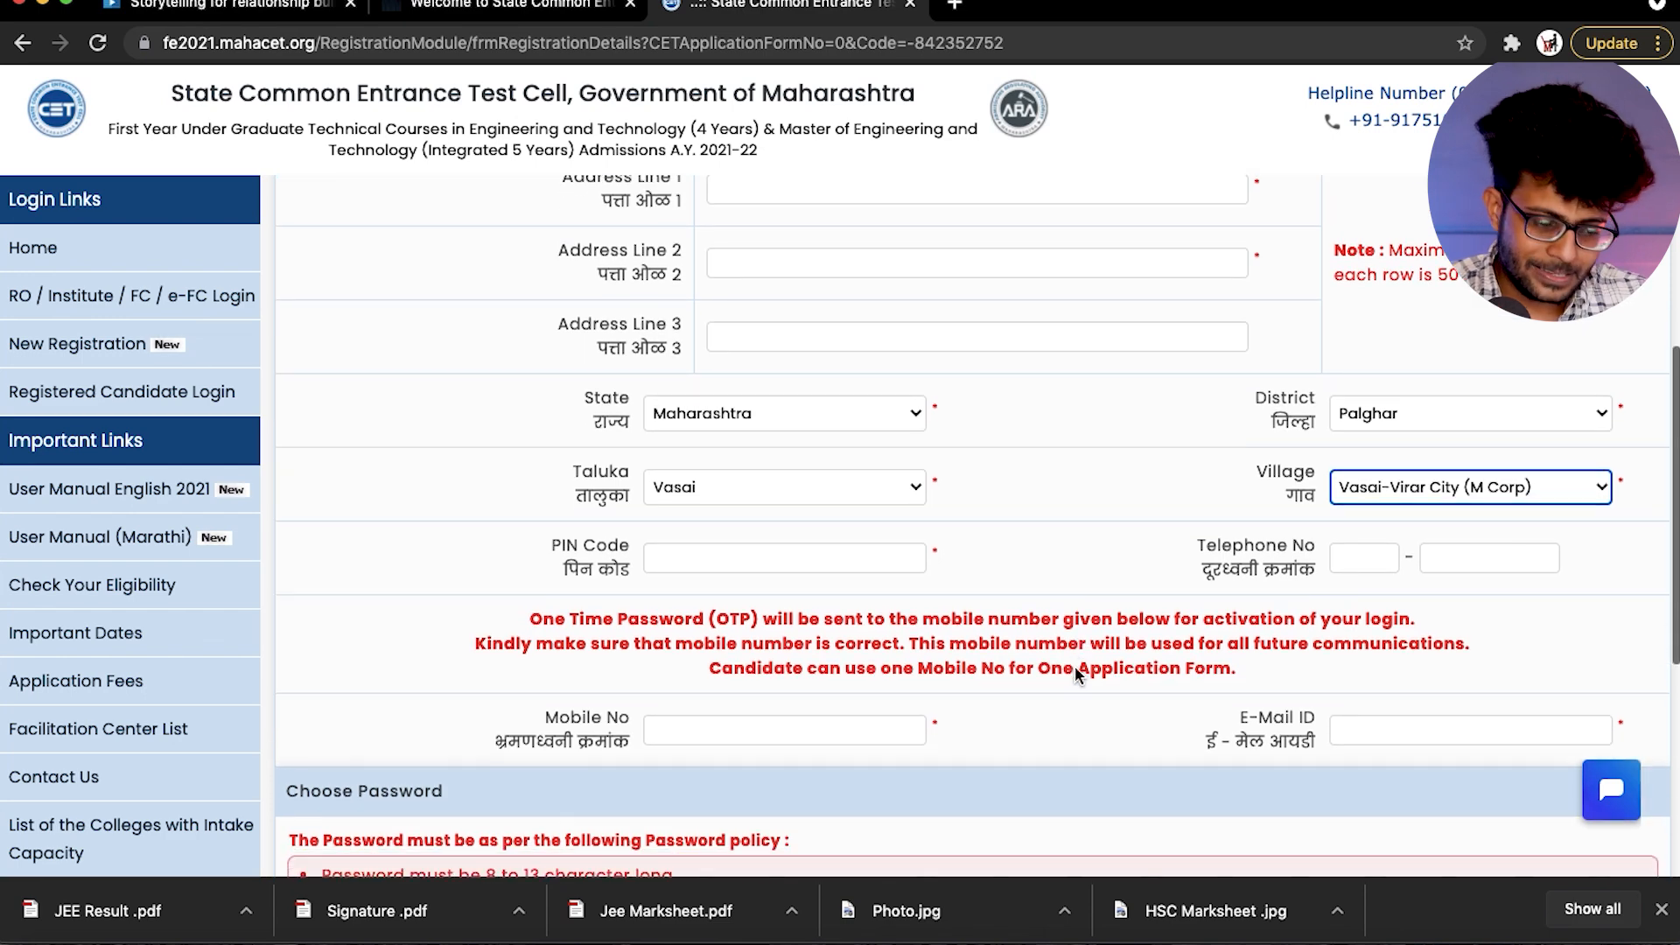
scroll(1075, 665, down, 5)
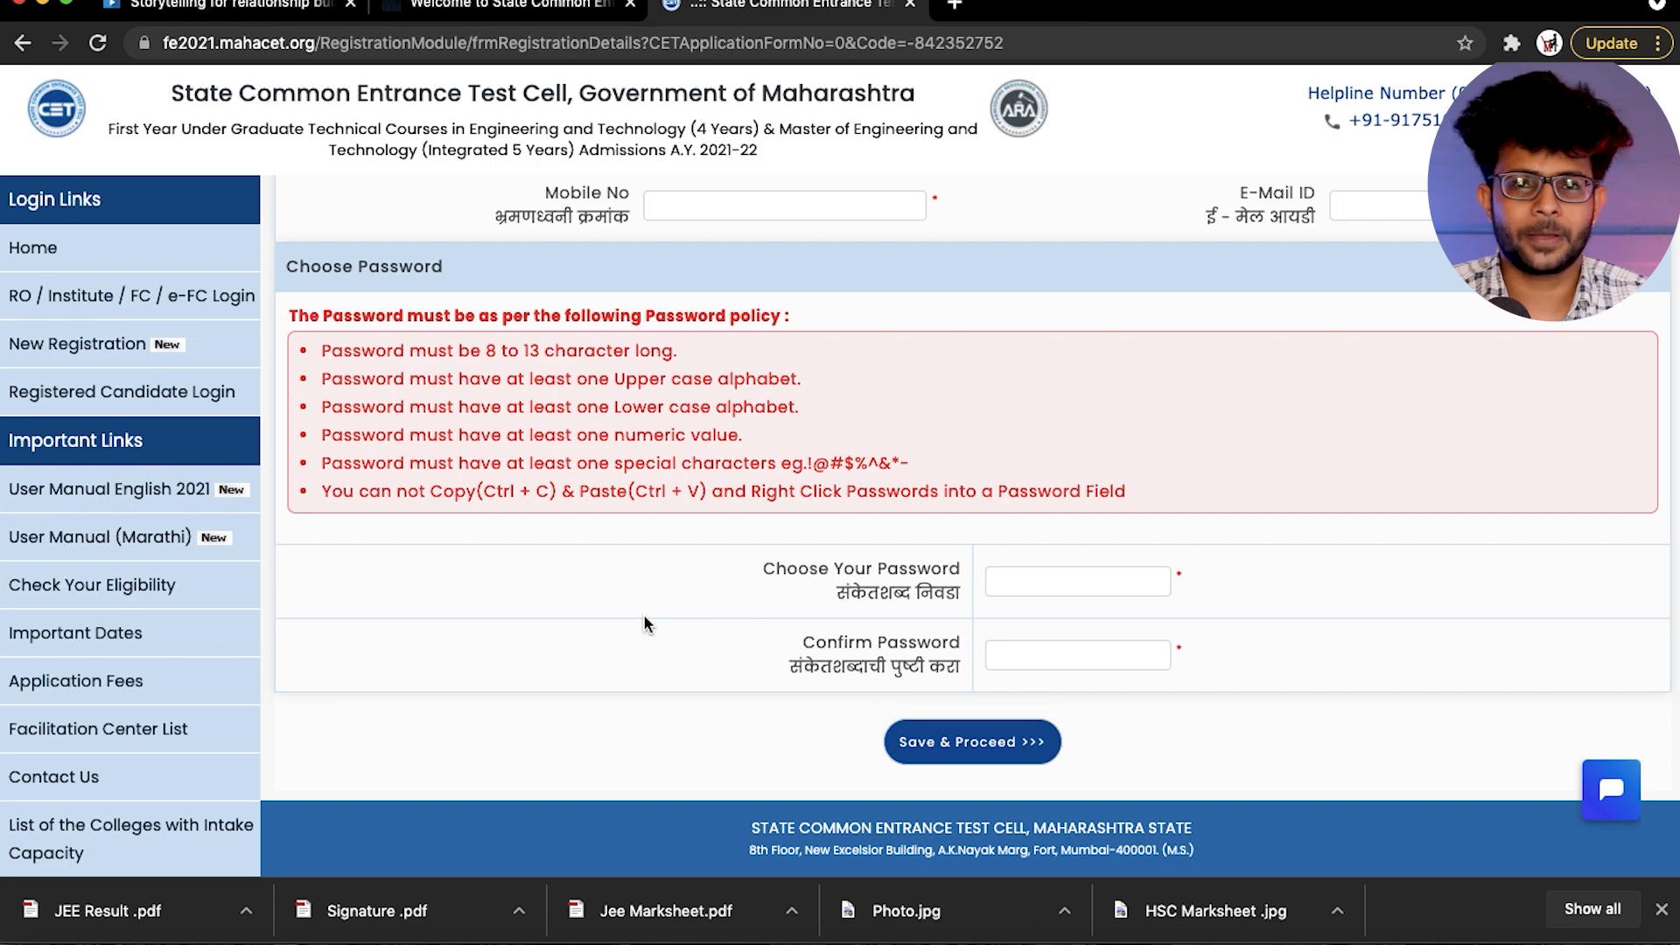
scroll(646, 610, up, 10)
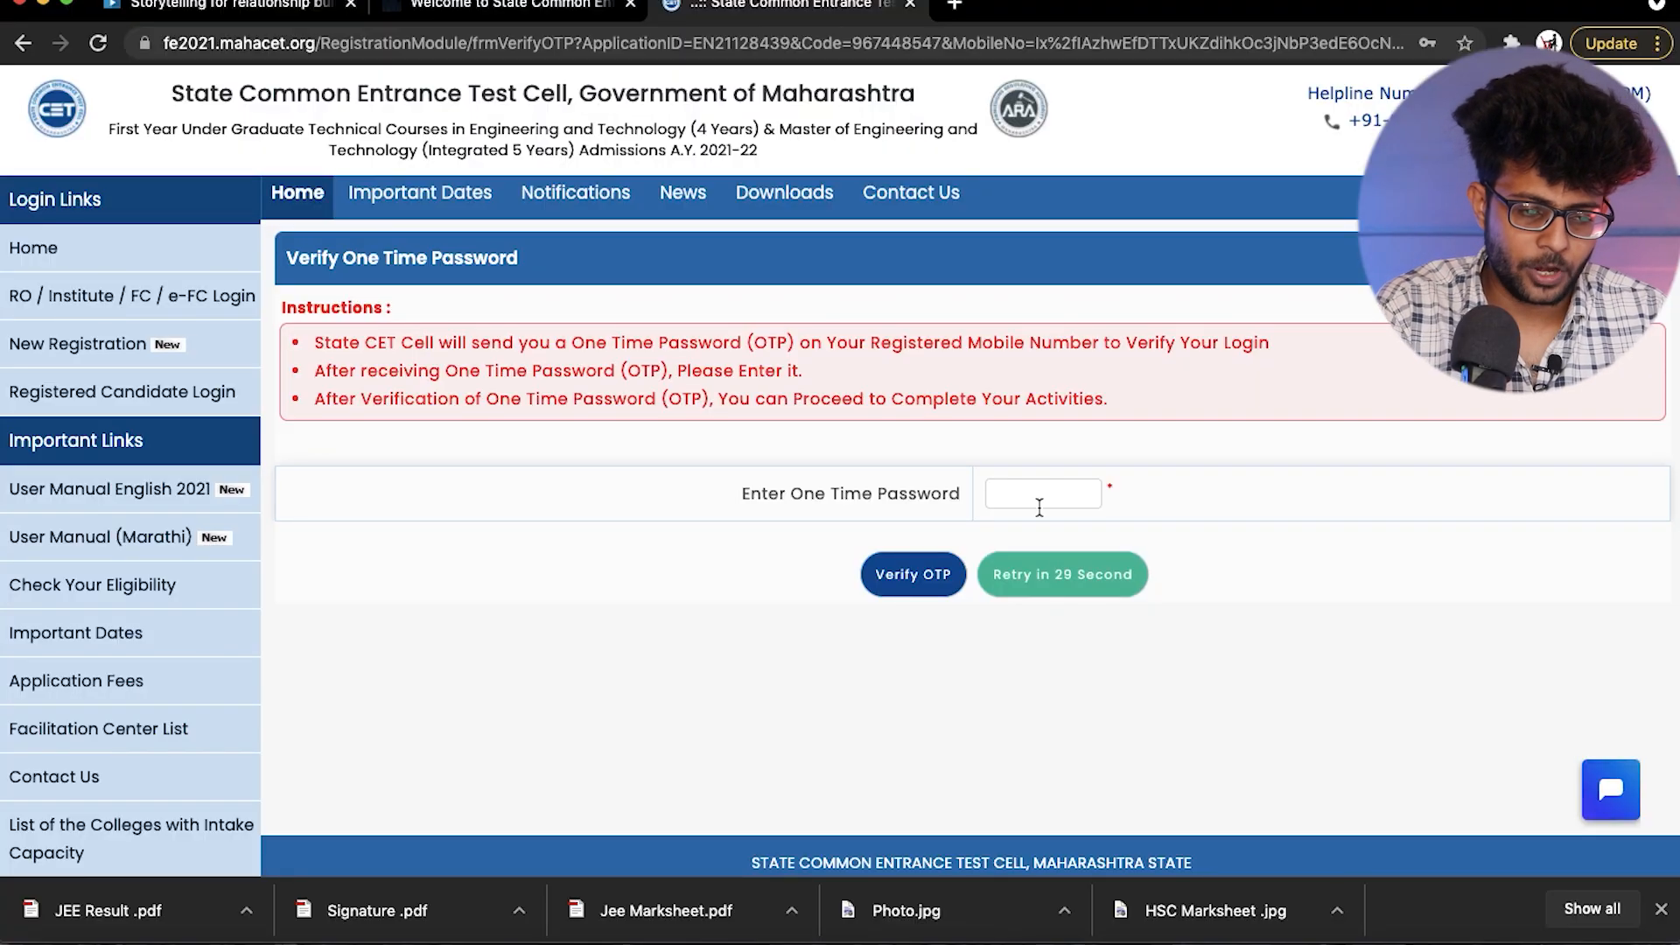
- Enter the one-time password sent to the registered mobile number and verify it
click(1040, 495)
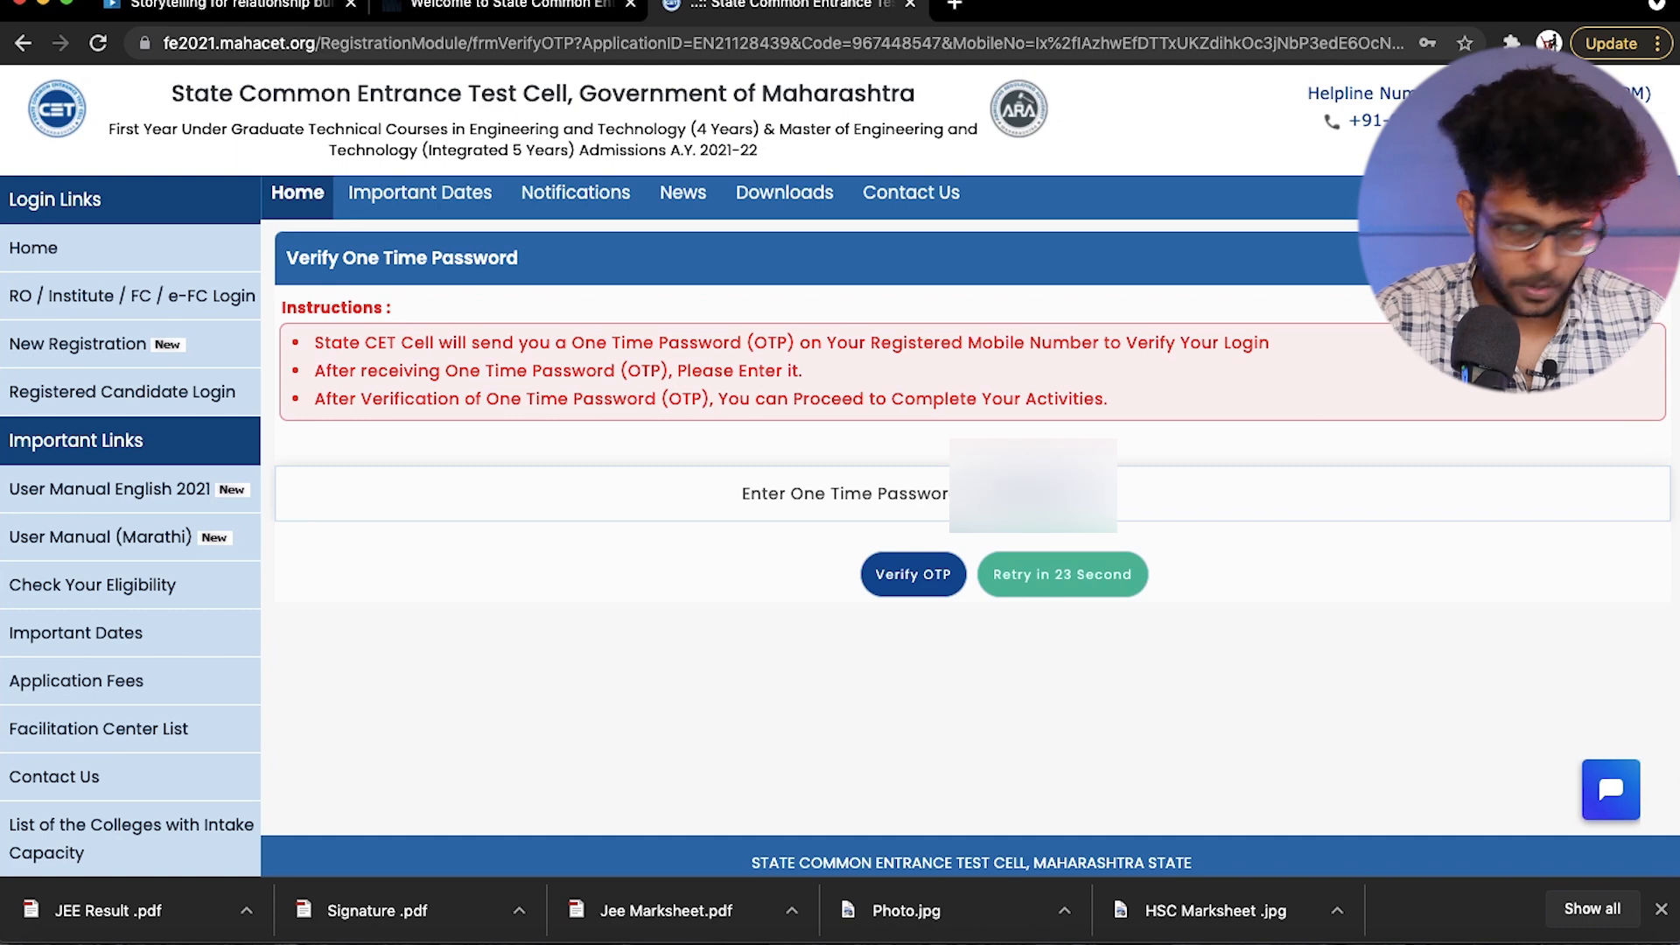
click(920, 578)
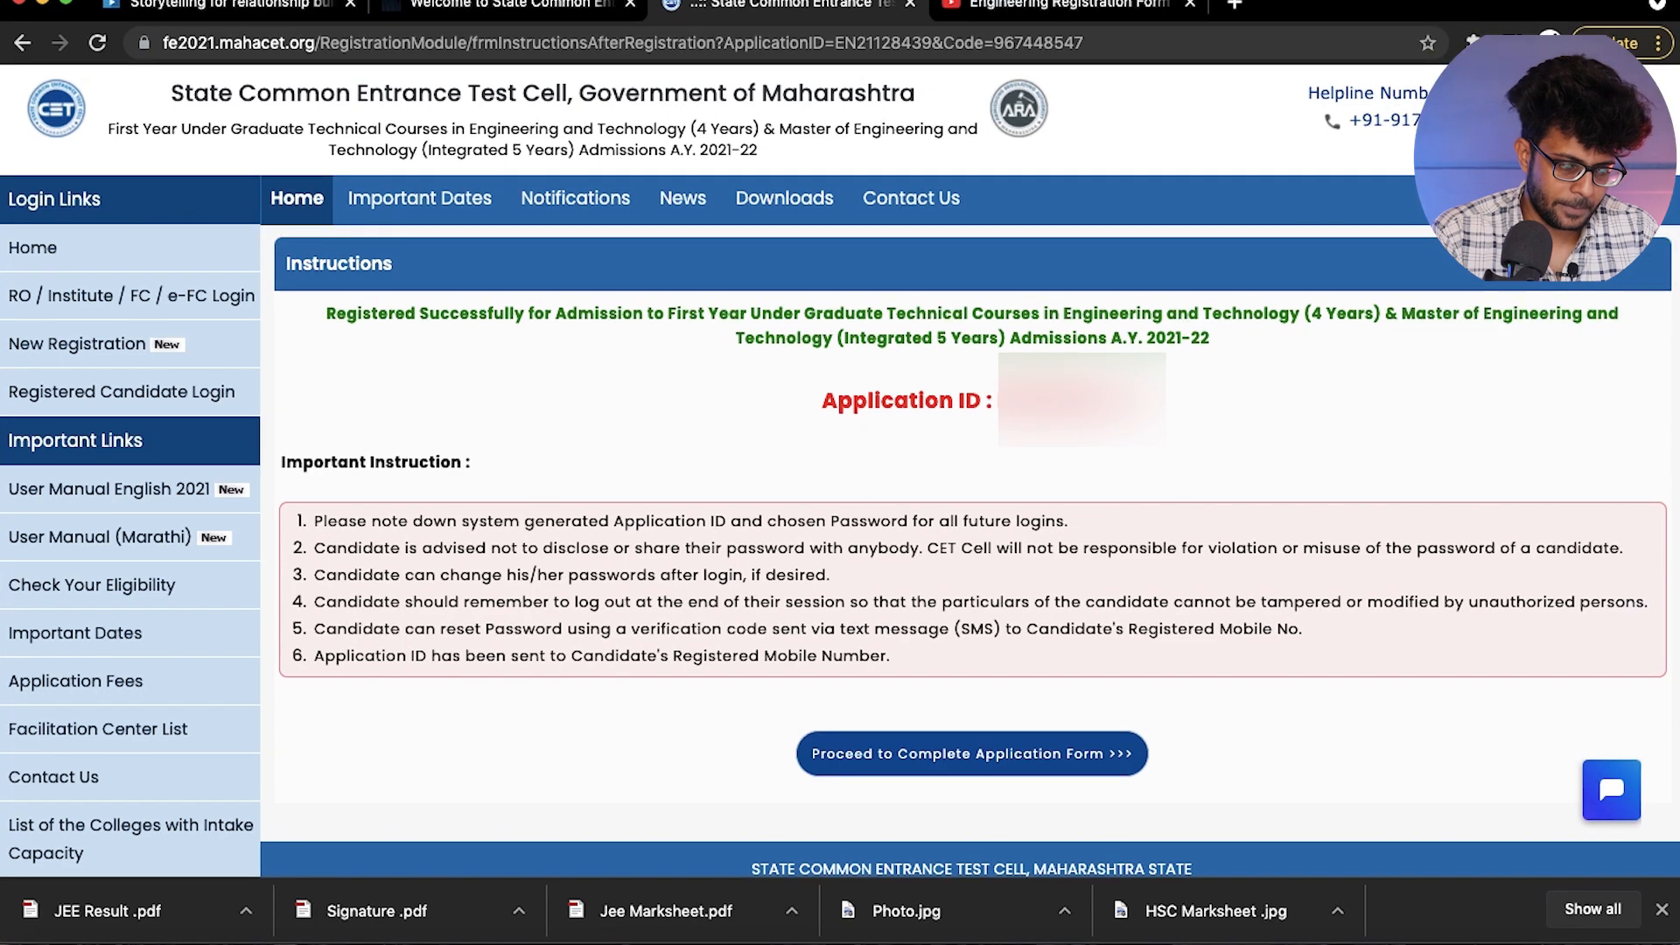
- Copy the issued application ID and proceed to complete the application form
drag(994, 396, 1129, 400)
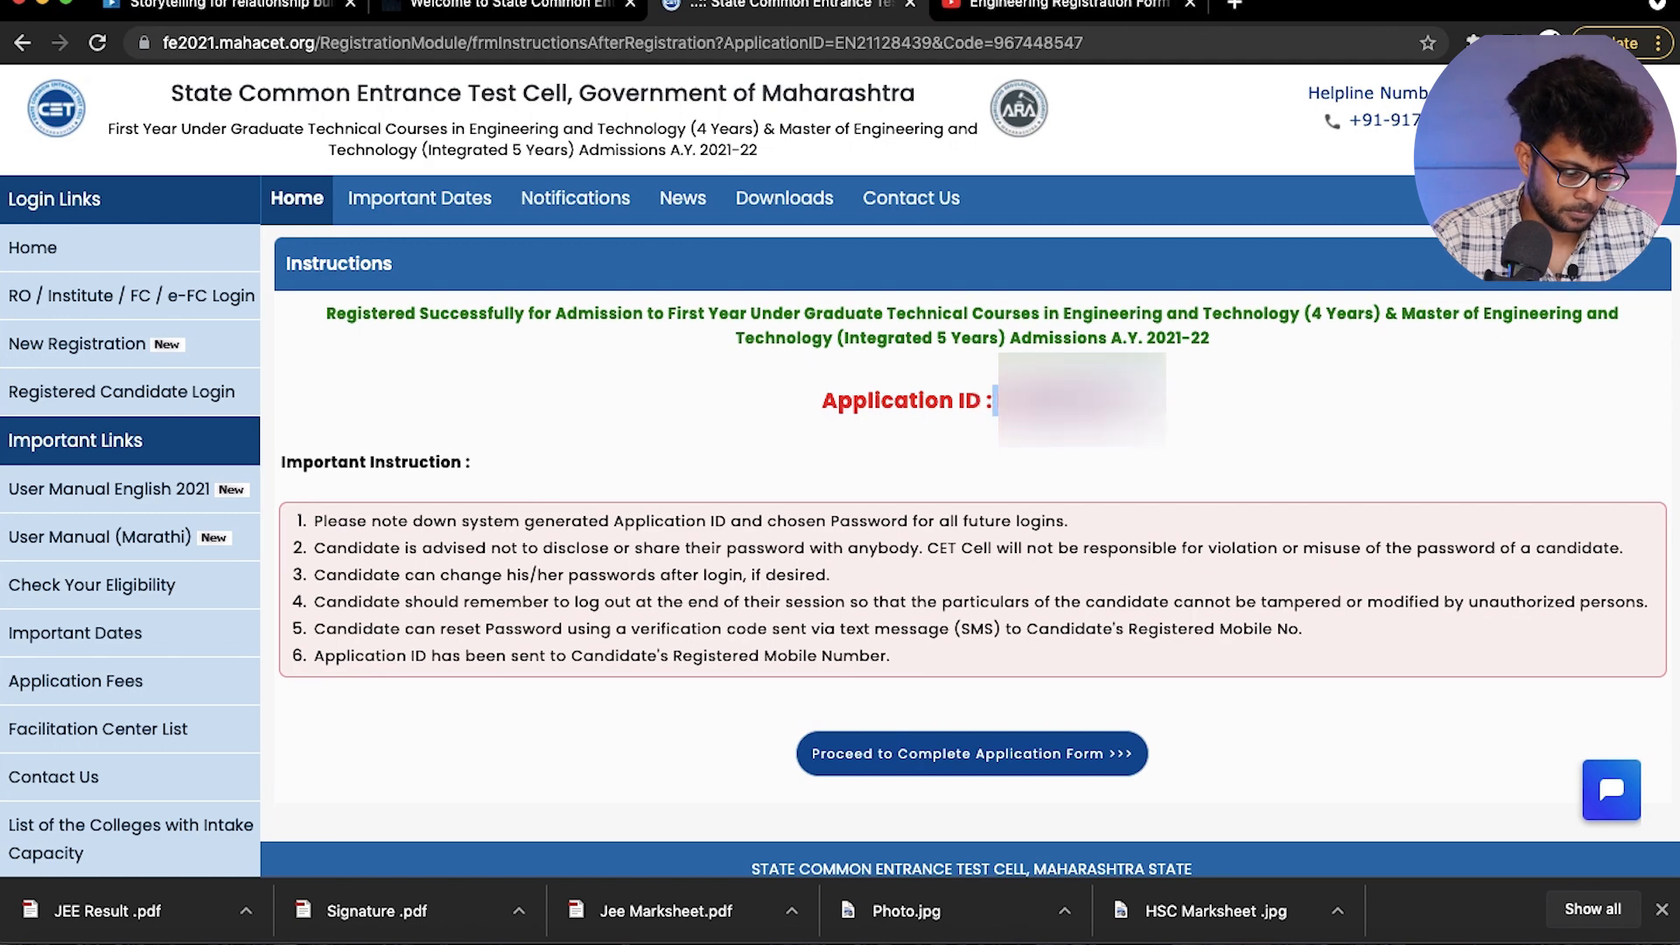
click(966, 761)
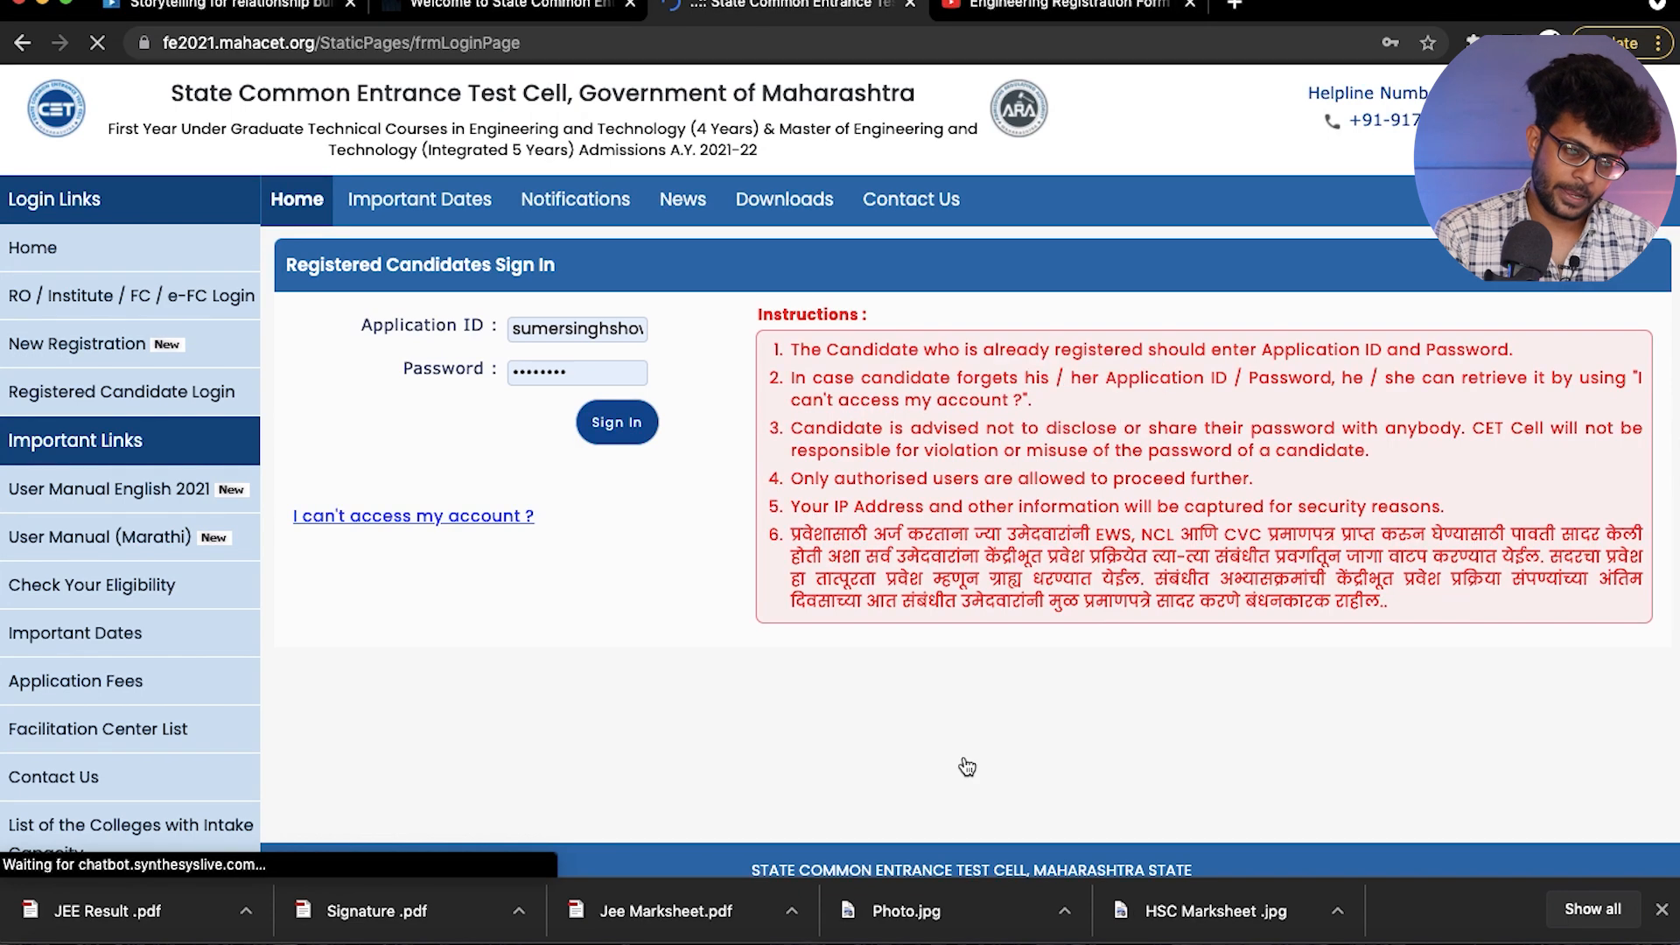
- Replace the prefilled login with the copied application ID, sign in and save the login credentials in the browser
double_click(561, 330)
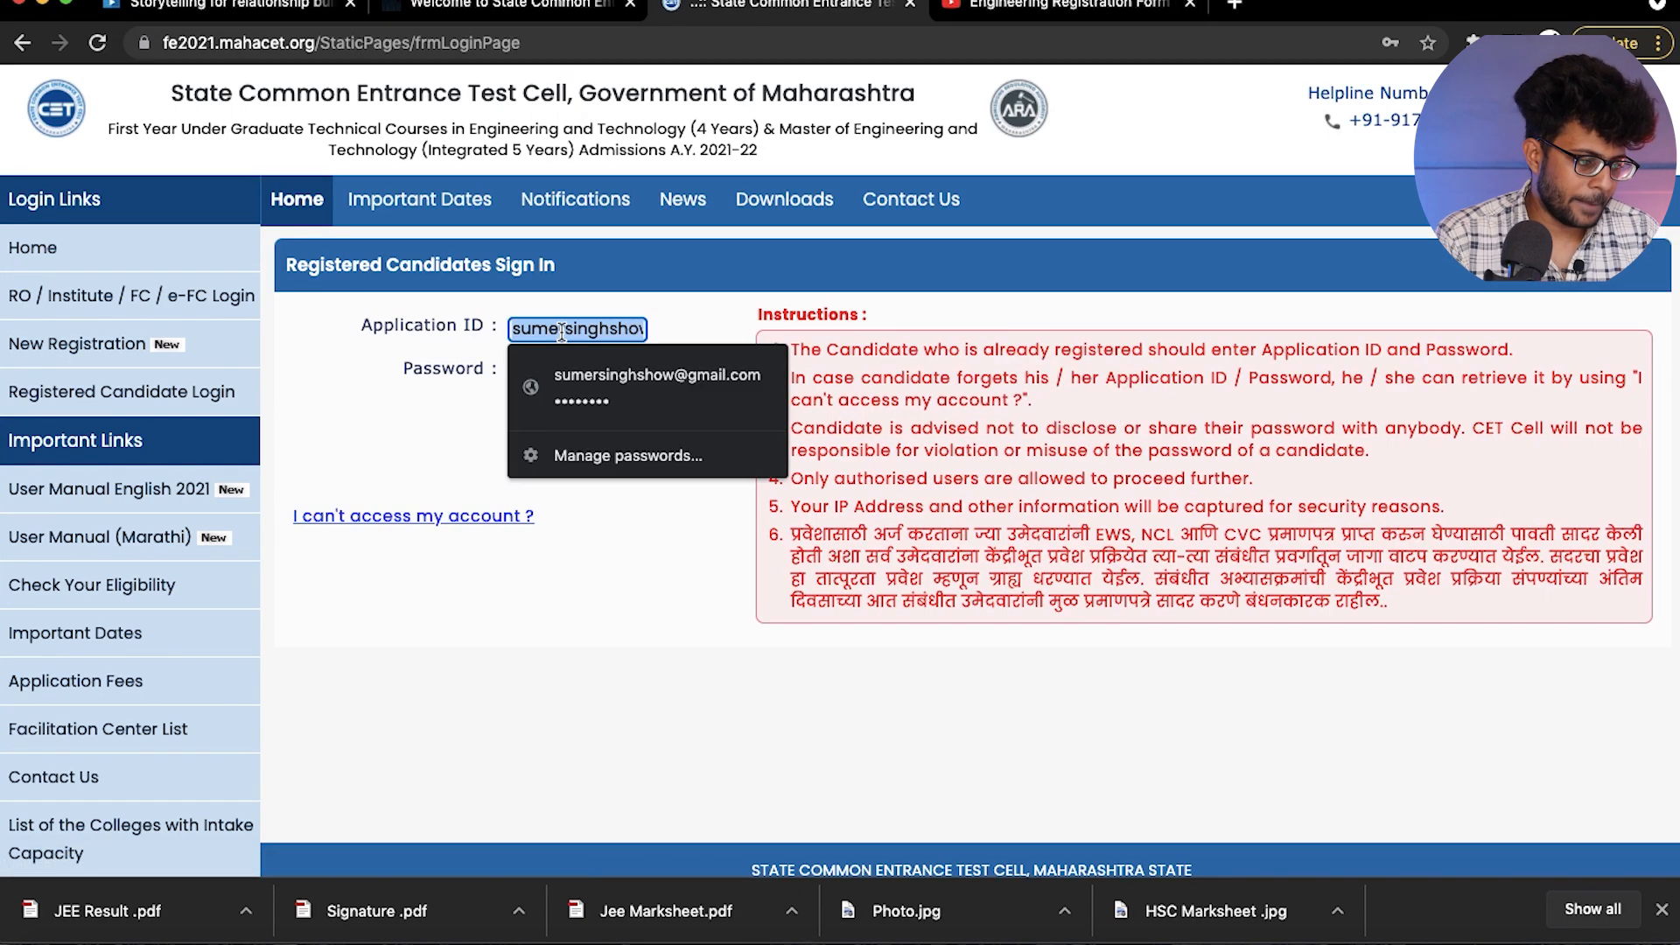
key(BackSpace)
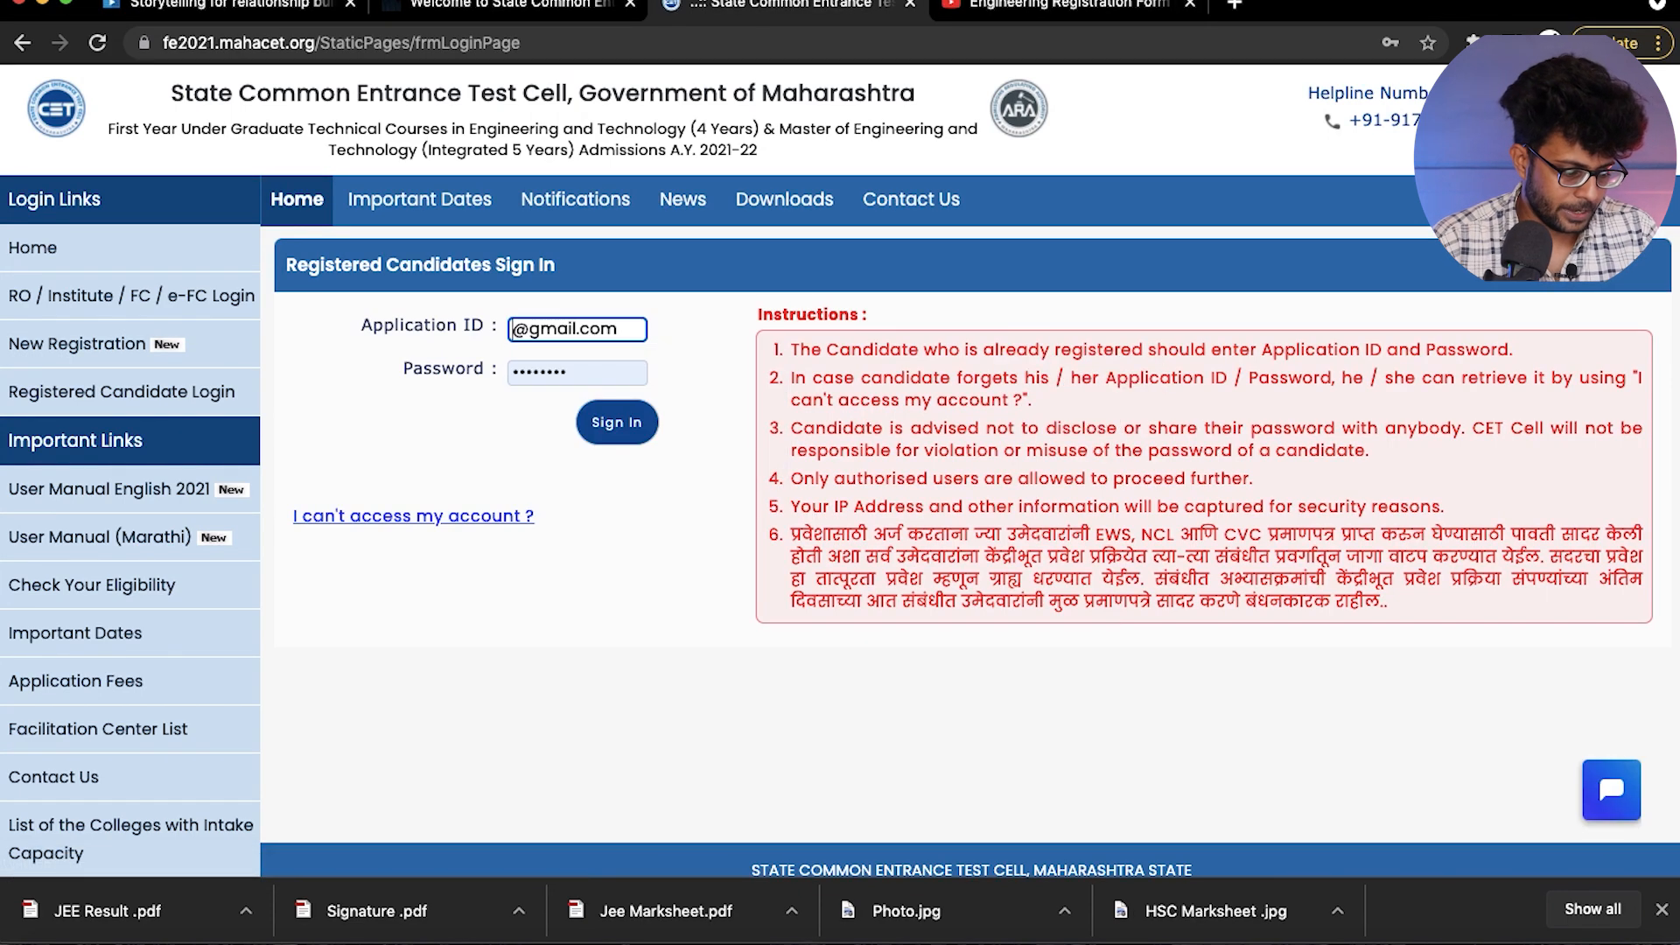
key(super+a)
key(BackSpace)
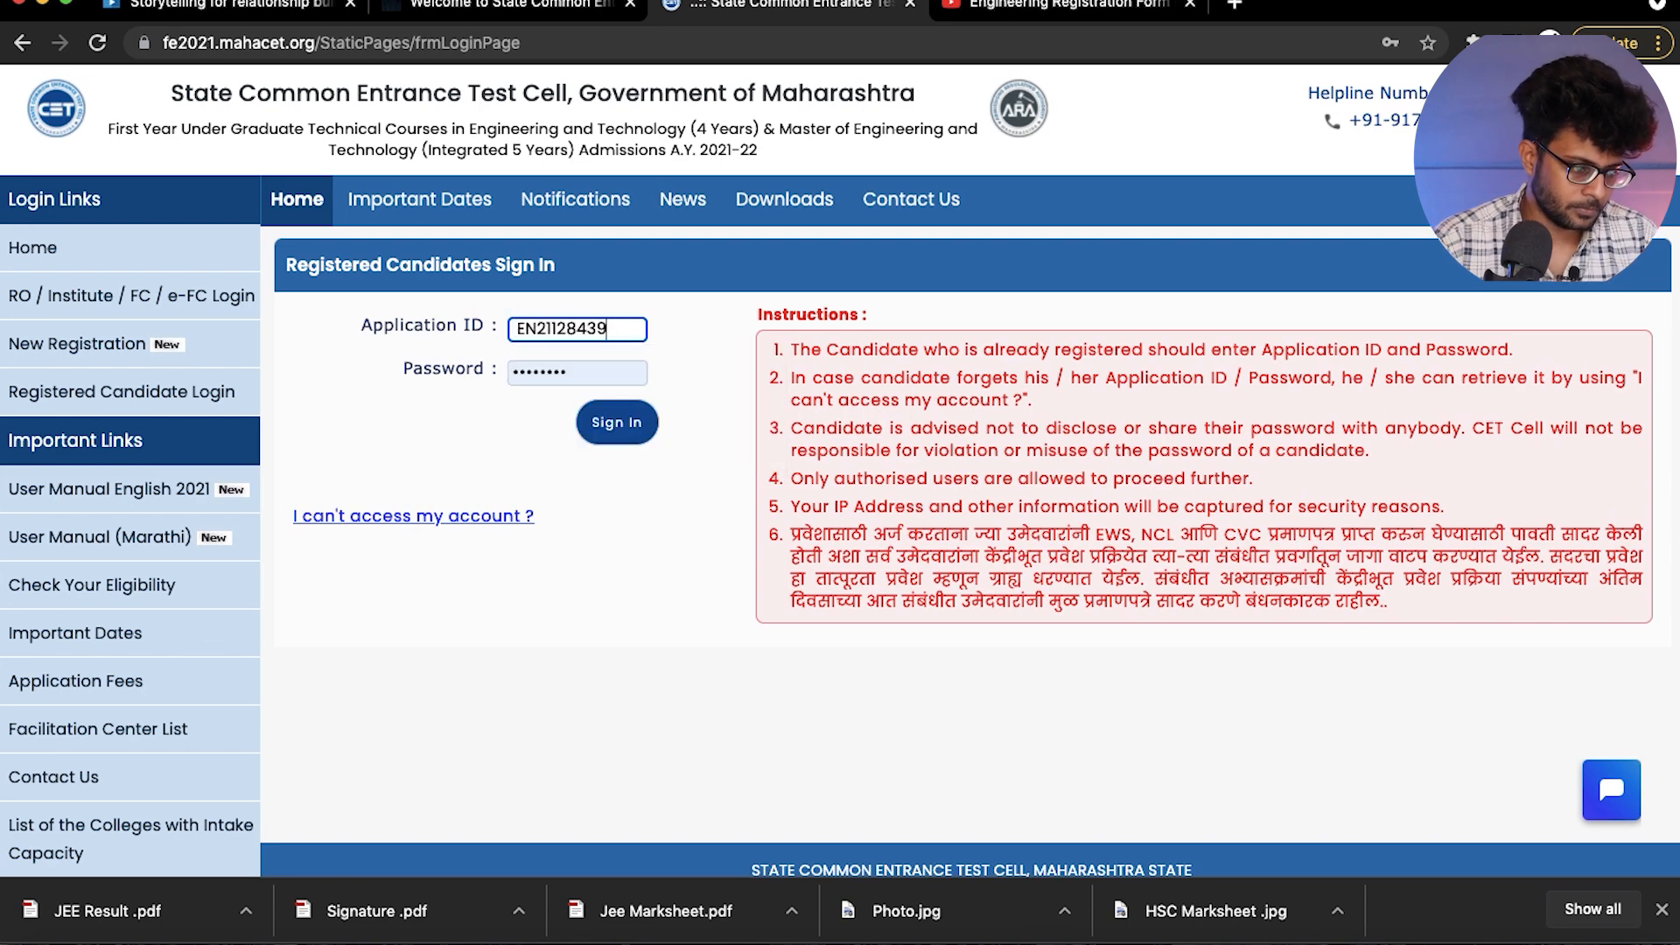
click(610, 424)
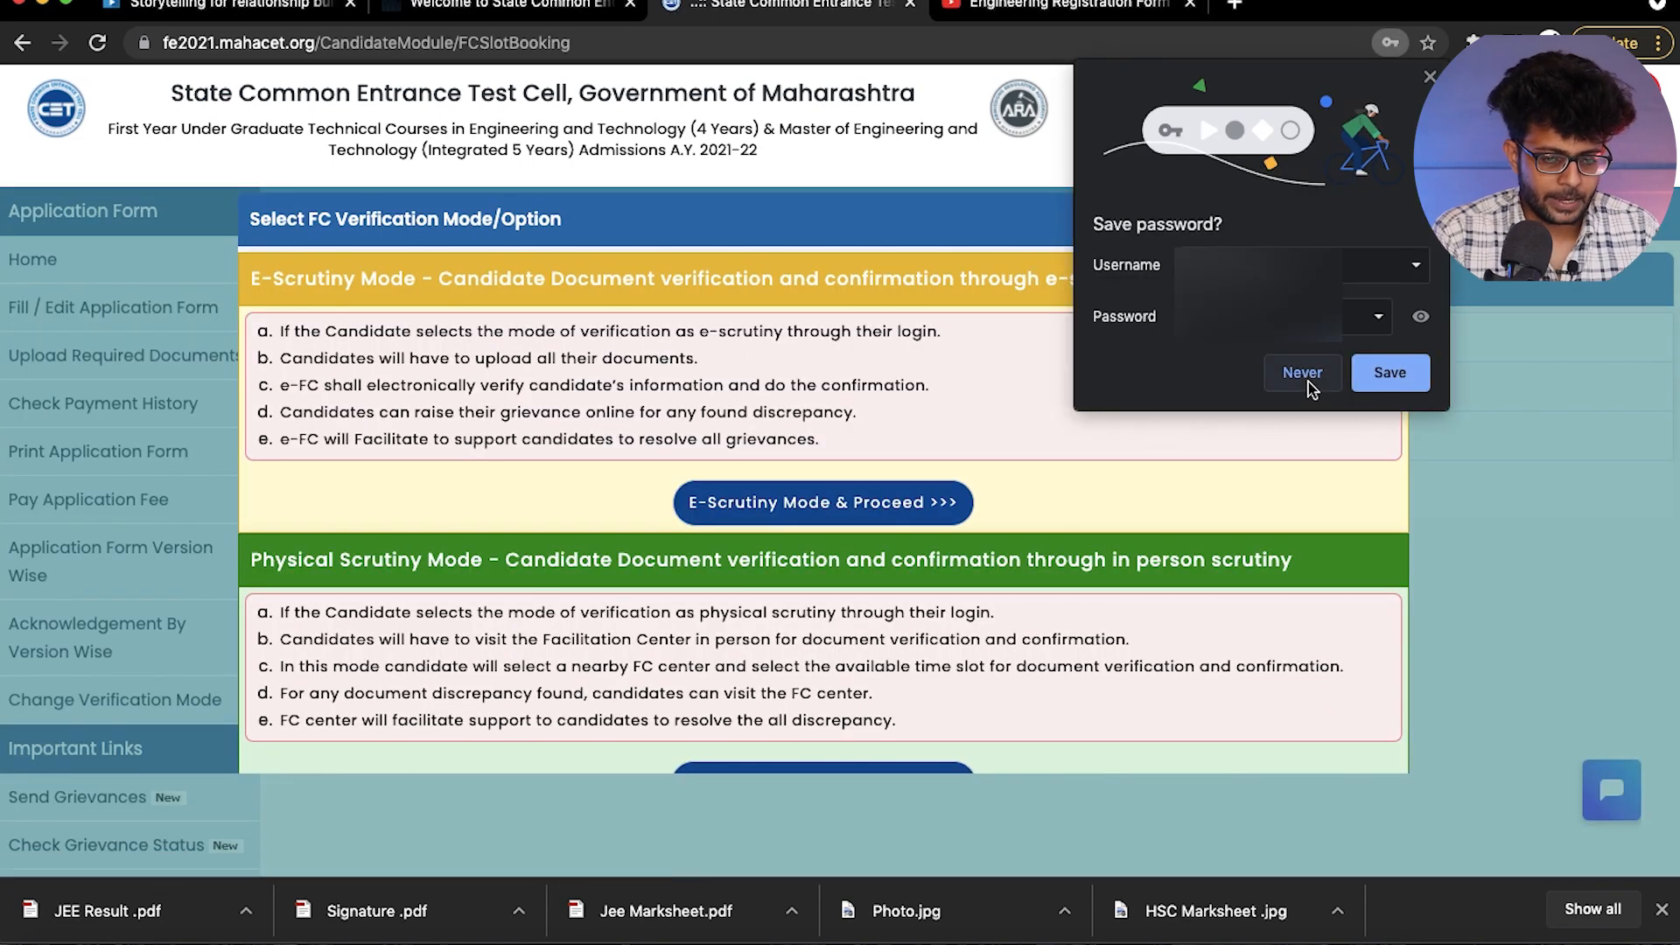
click(1382, 376)
- Review the FC verification options and proceed with E-Scrutiny Mode for document verification
scroll(543, 484, down, 1)
scroll(539, 481, up, 1)
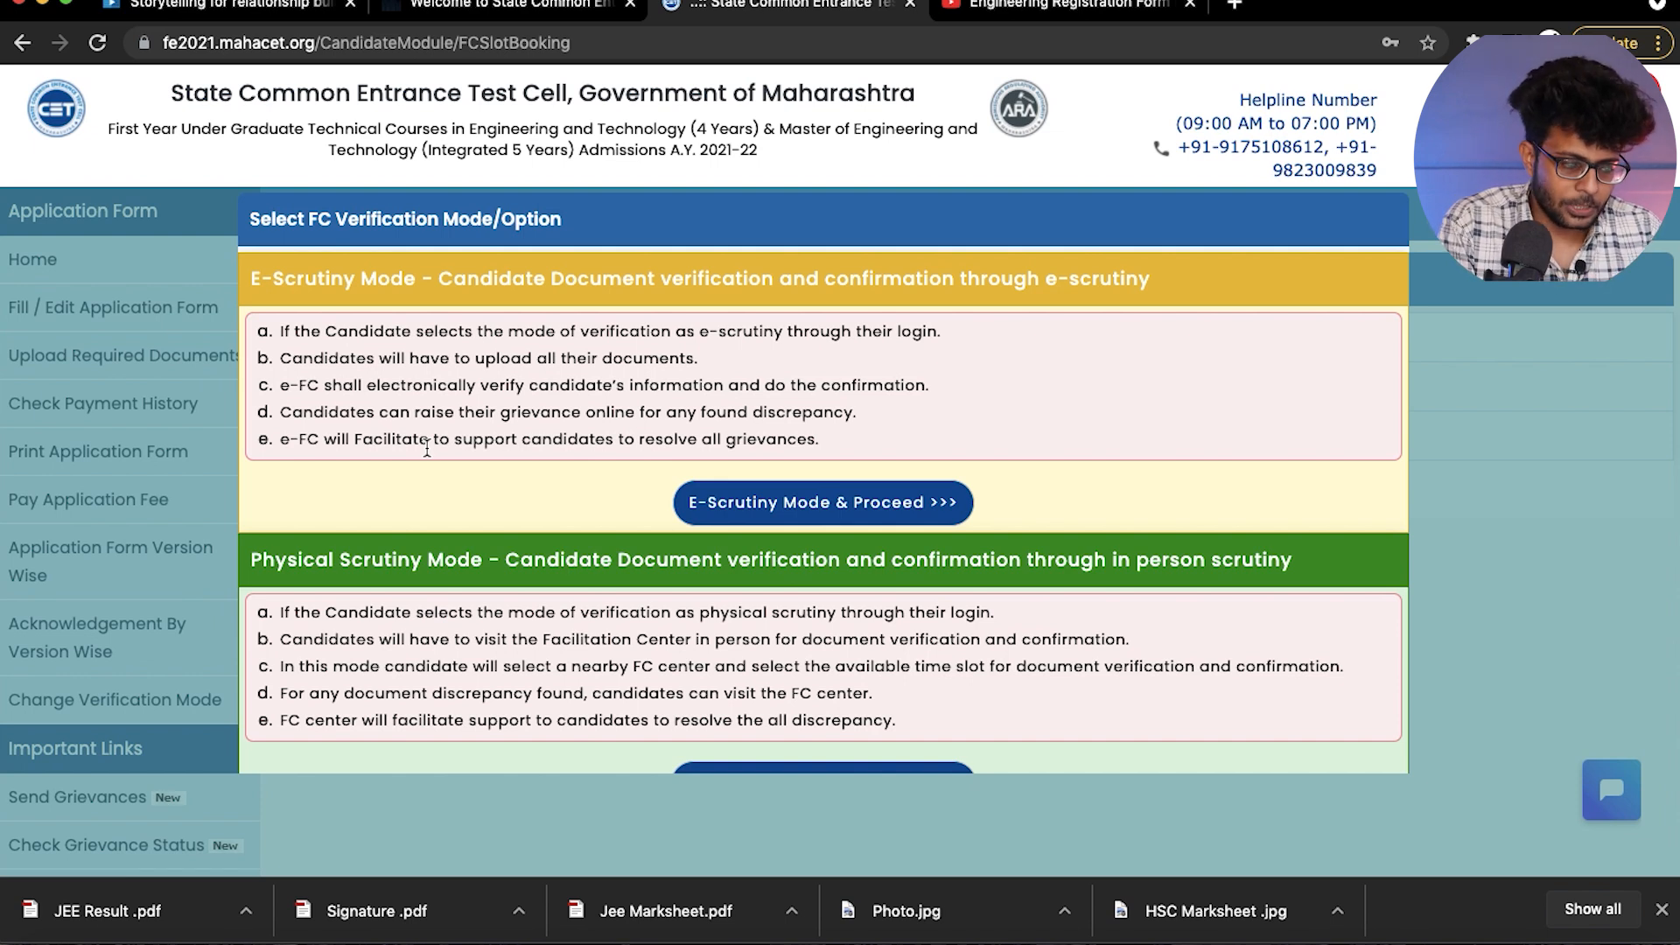
click(778, 501)
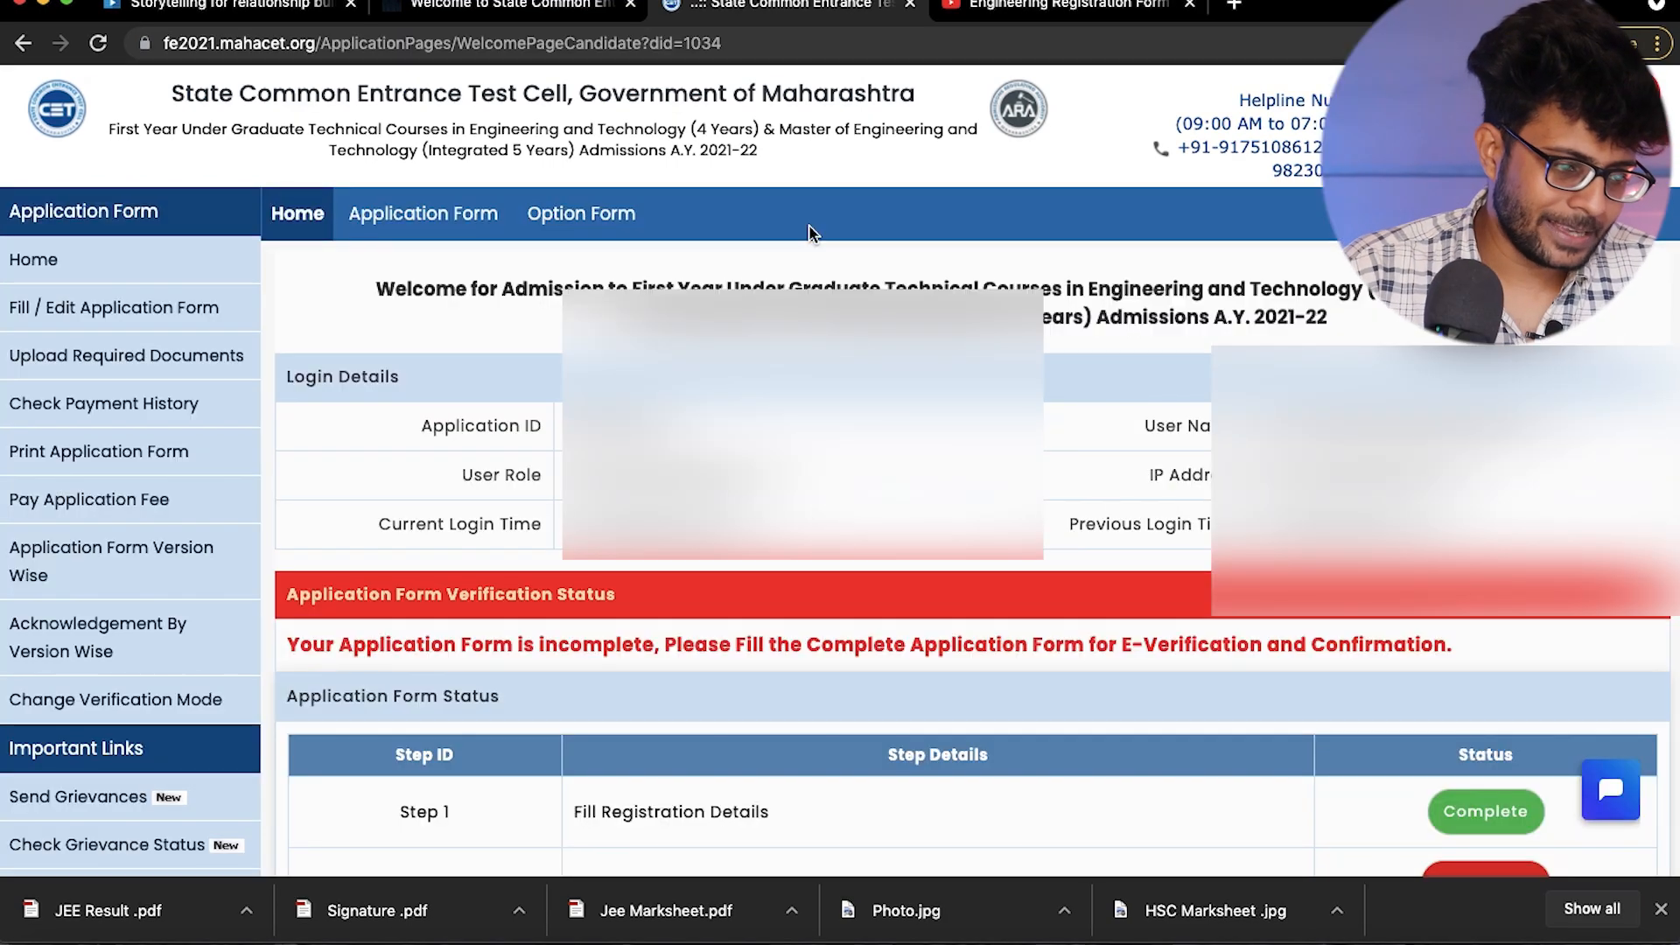
- Open the incomplete Step 2, Fill Candidature Type Details, from the application form status table
scroll(454, 450, down, 4)
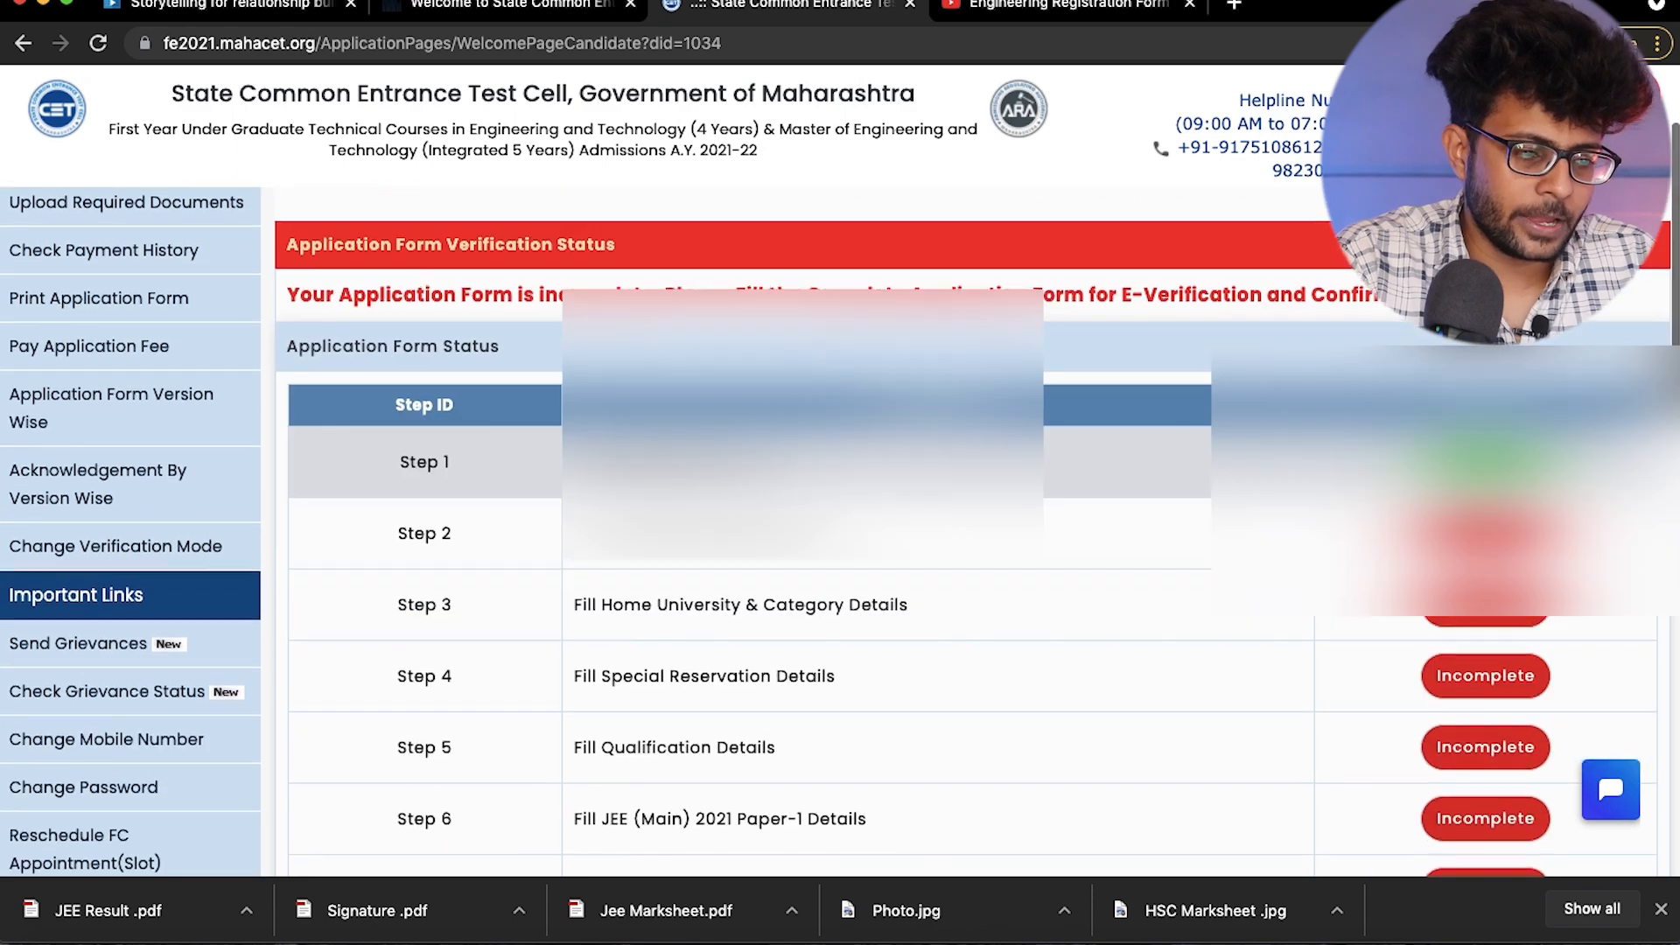
scroll(613, 477, up, 1)
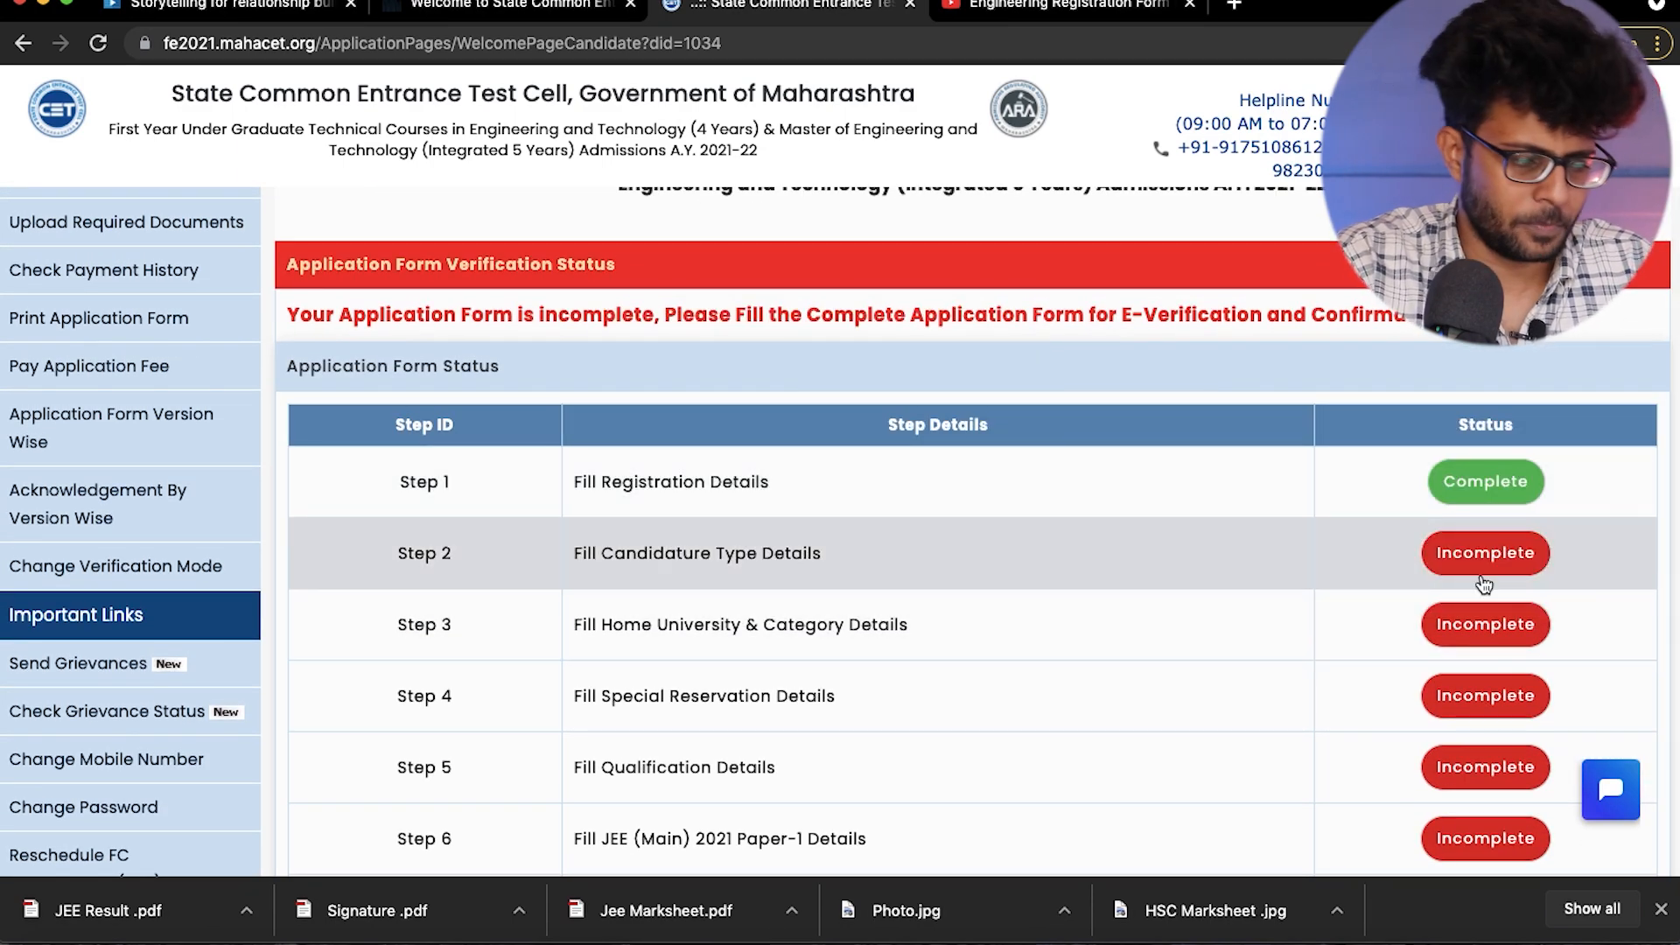
click(1476, 571)
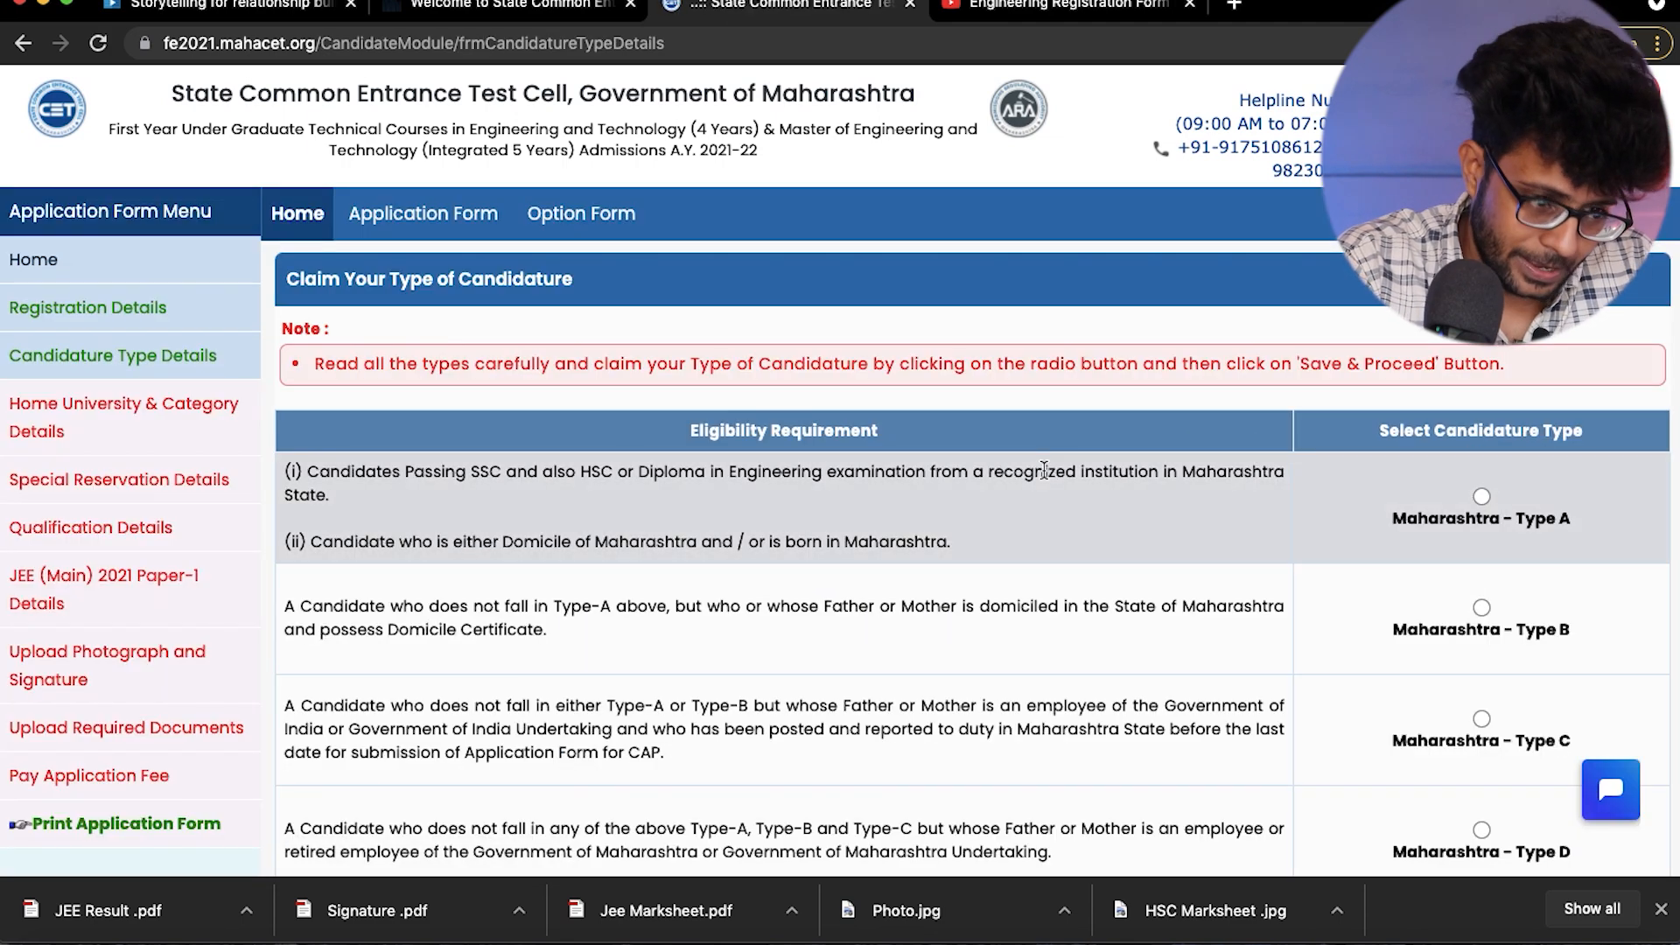
- Claim Maharashtra - Type A as the type of candidature, review the other types, then save and proceed
scroll(1044, 470, down, 1)
scroll(1043, 470, down, 1)
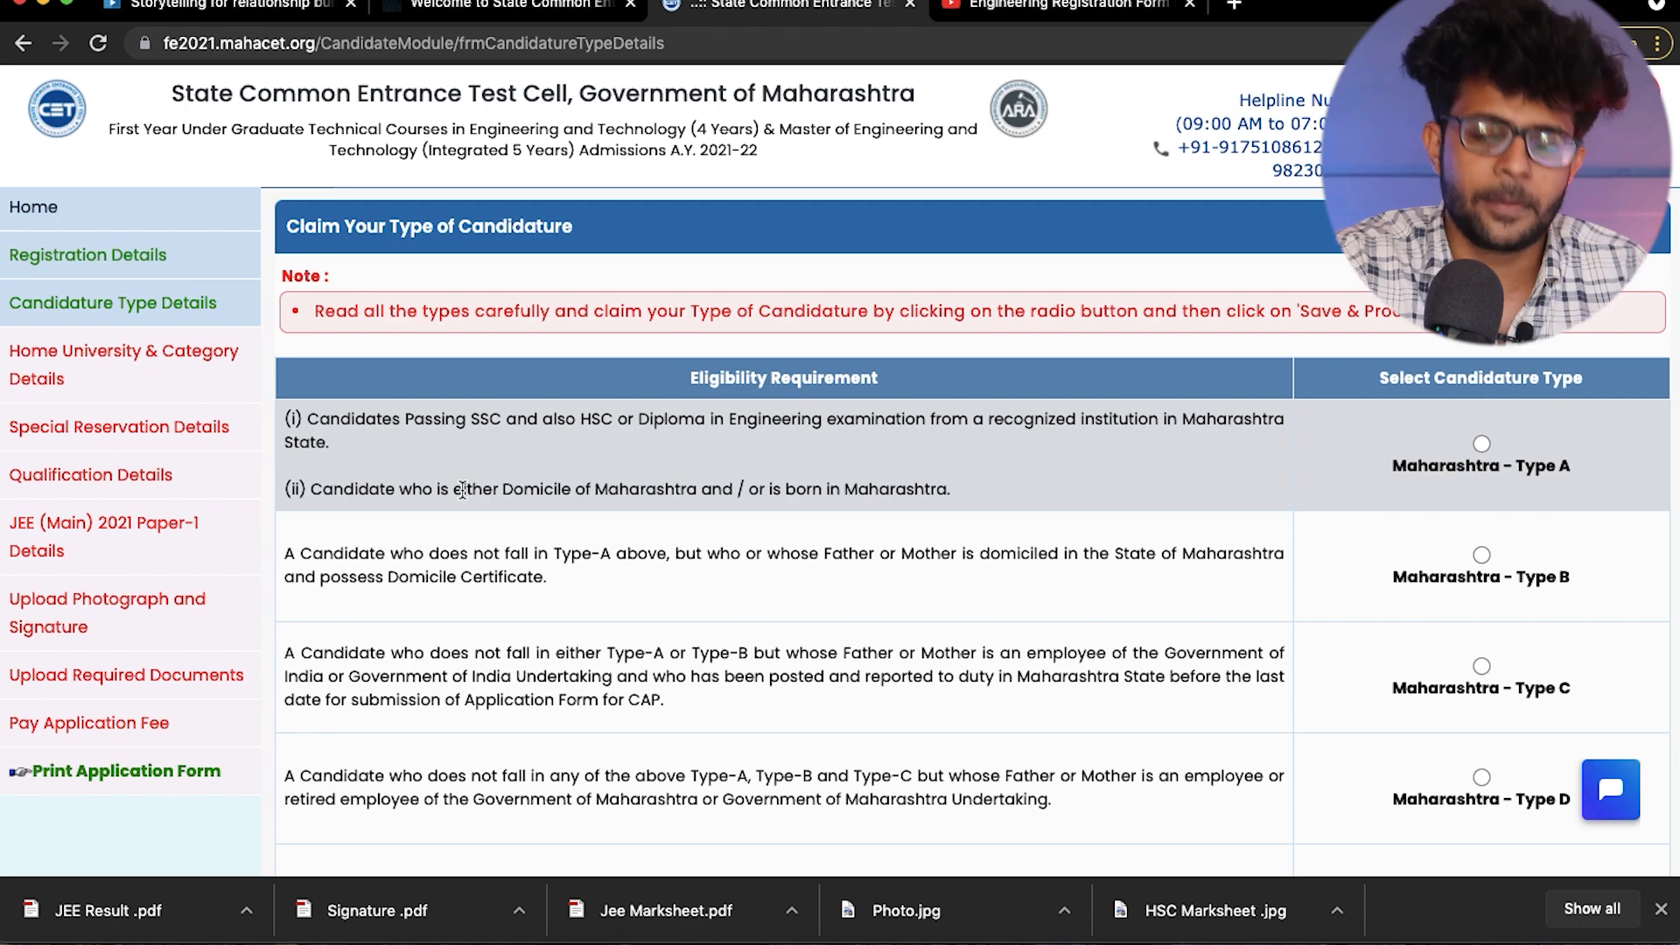
click(1482, 444)
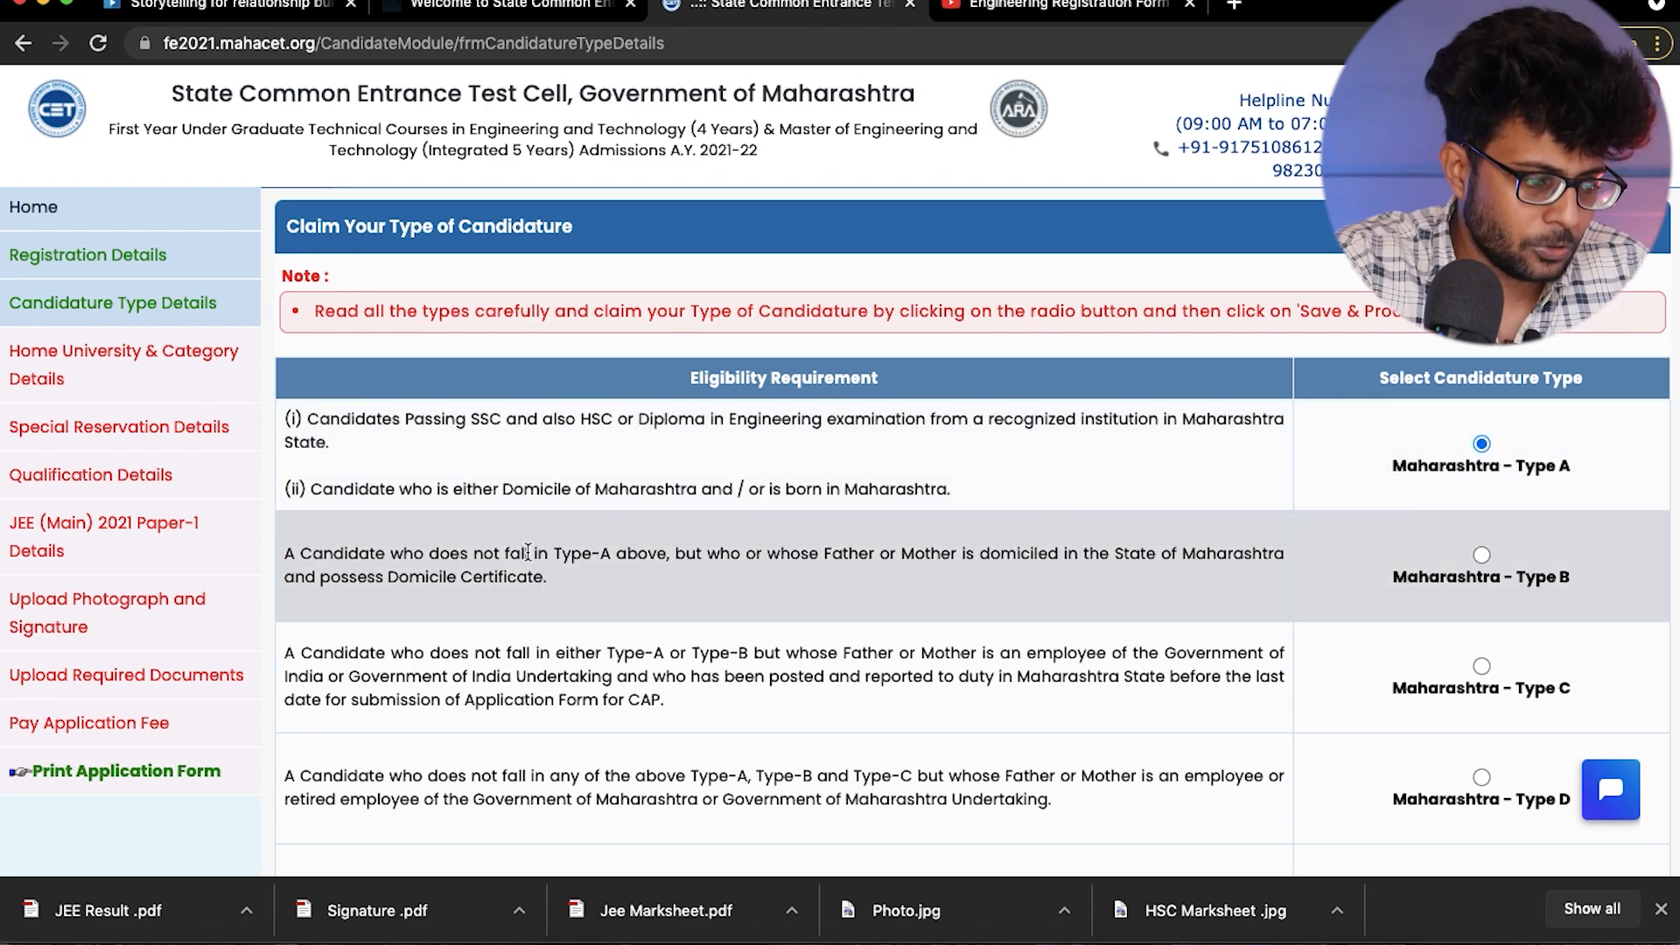
scroll(525, 556, down, 2)
scroll(458, 578, down, 6)
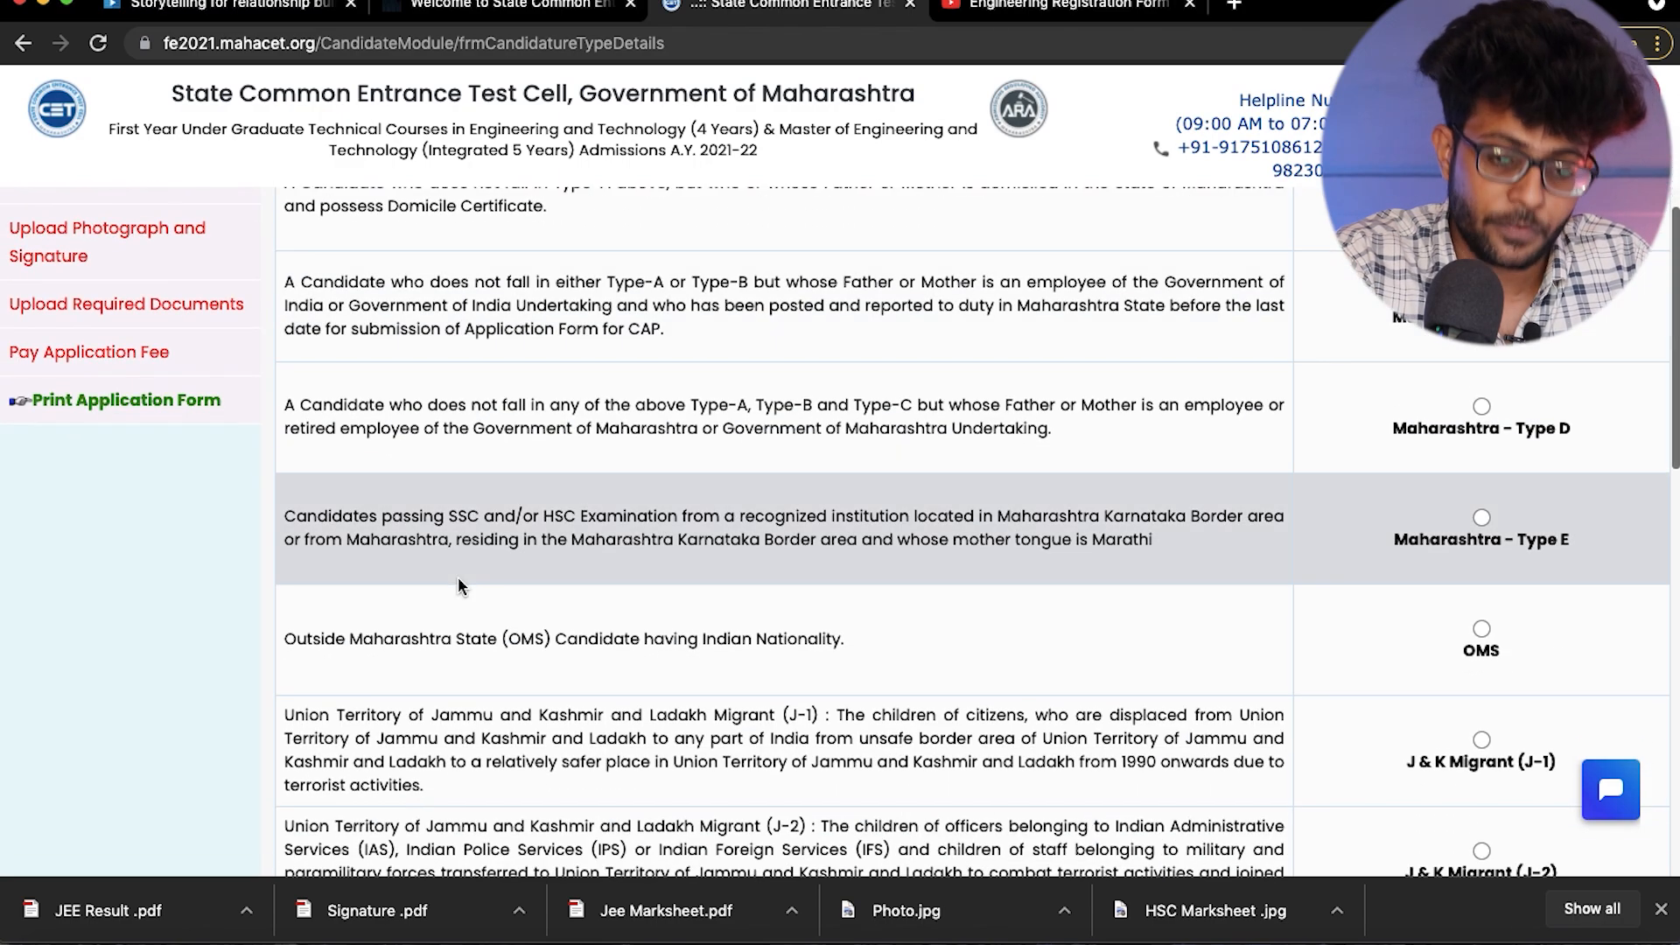
scroll(458, 584, down, 4)
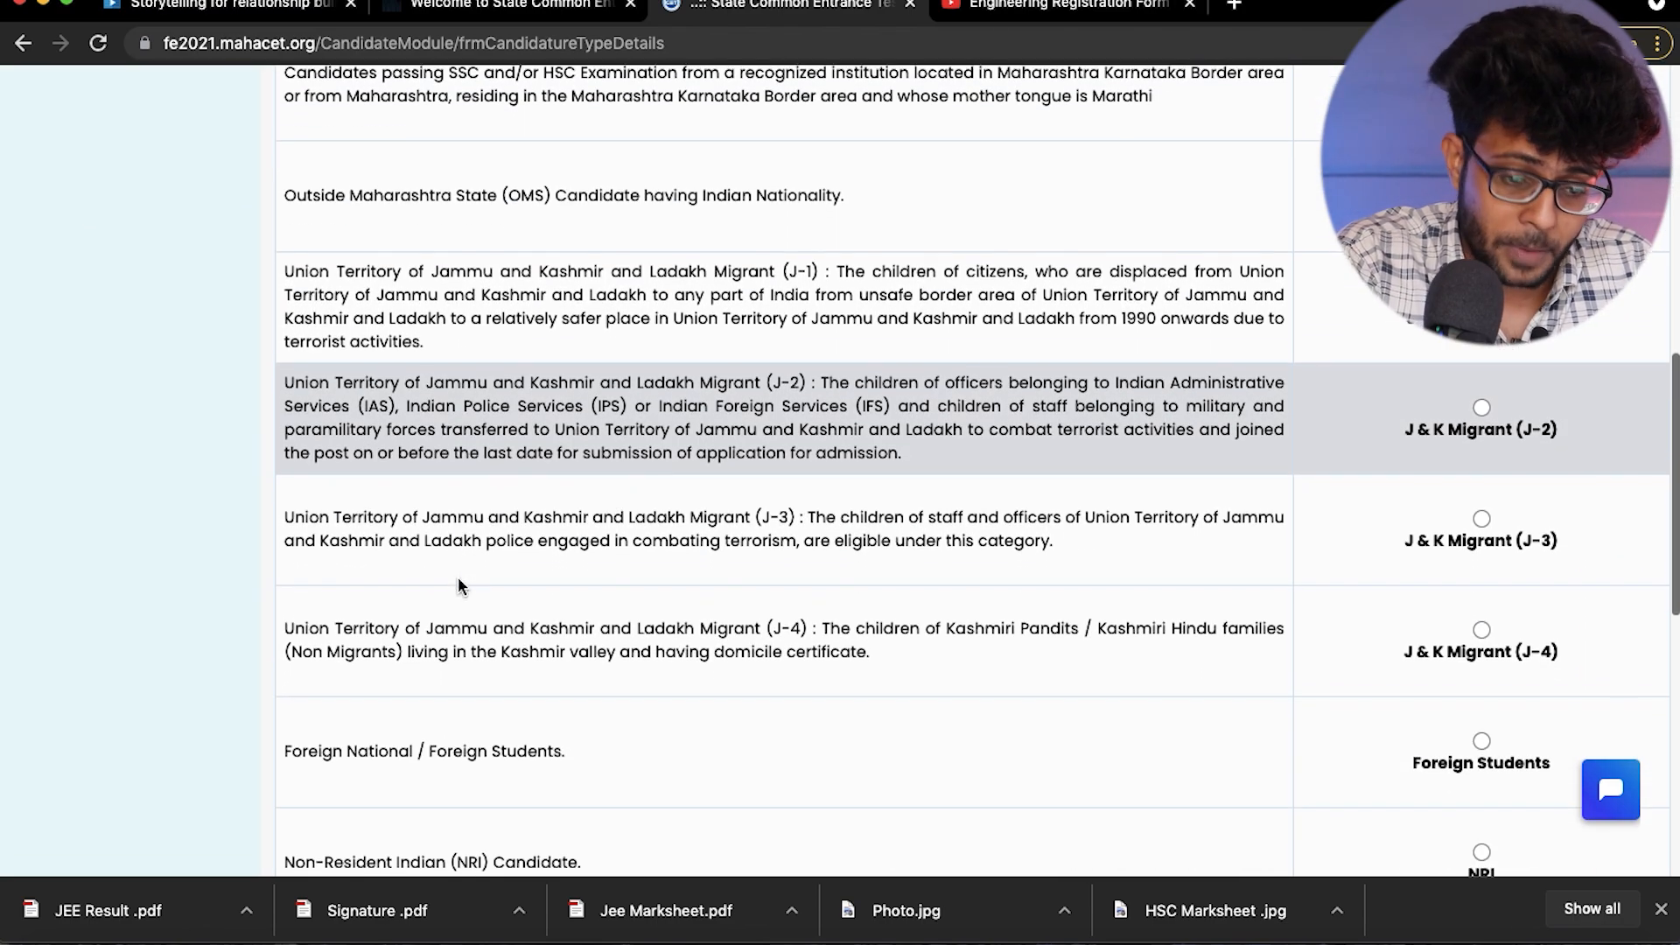
scroll(459, 582, down, 4)
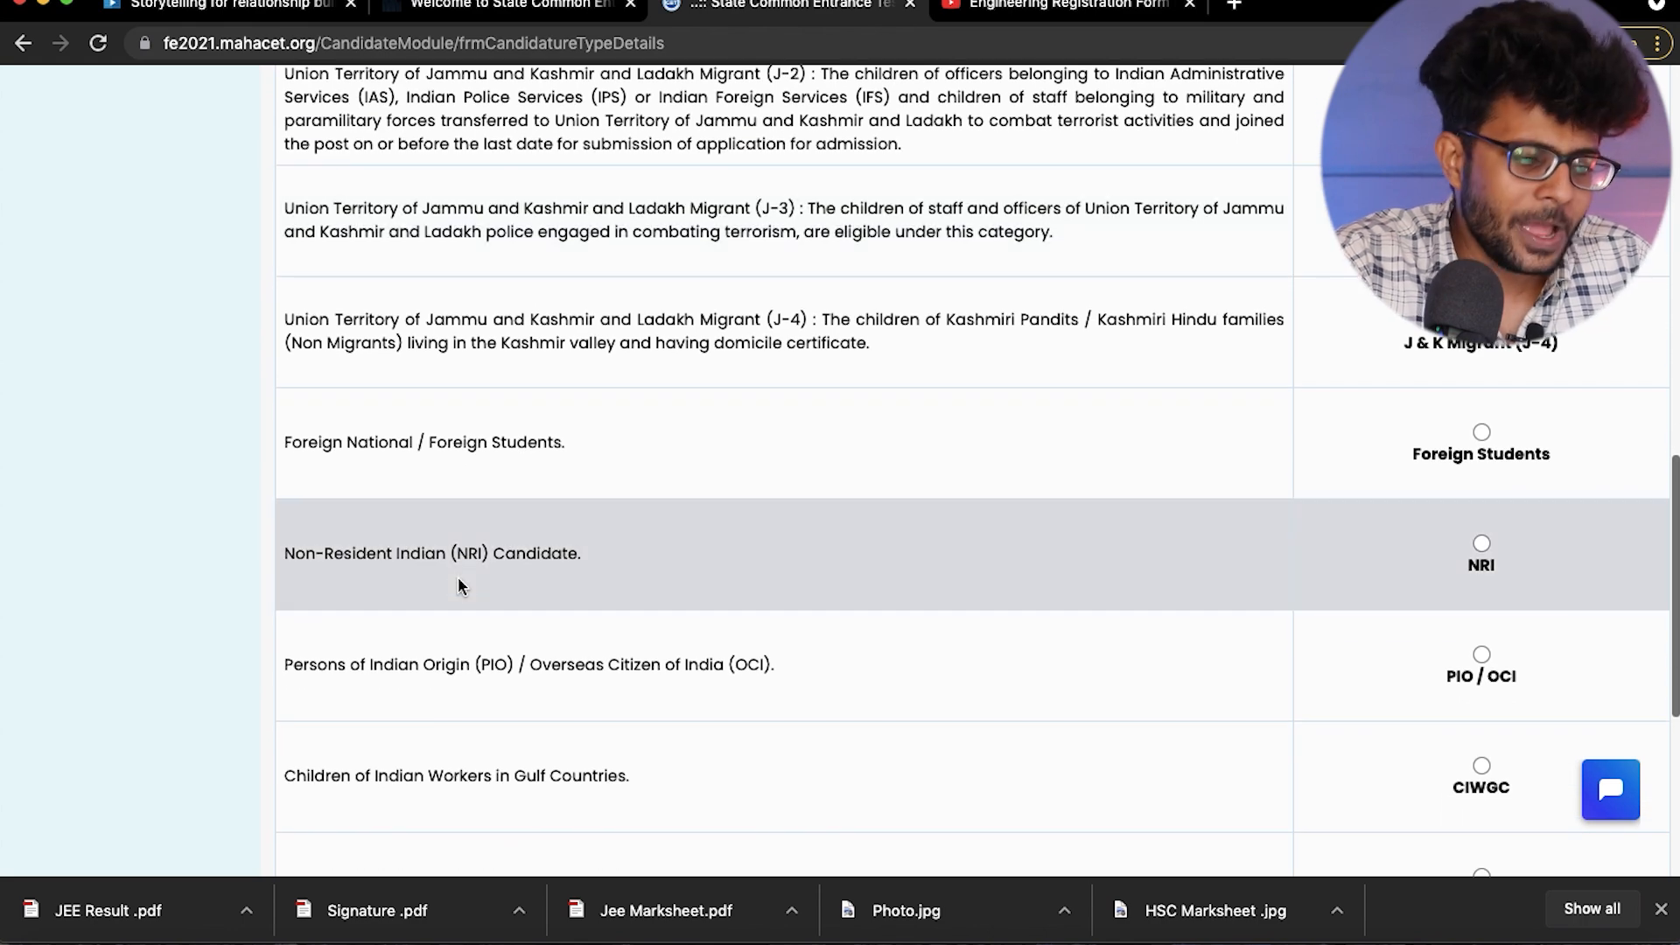
scroll(459, 576, down, 2)
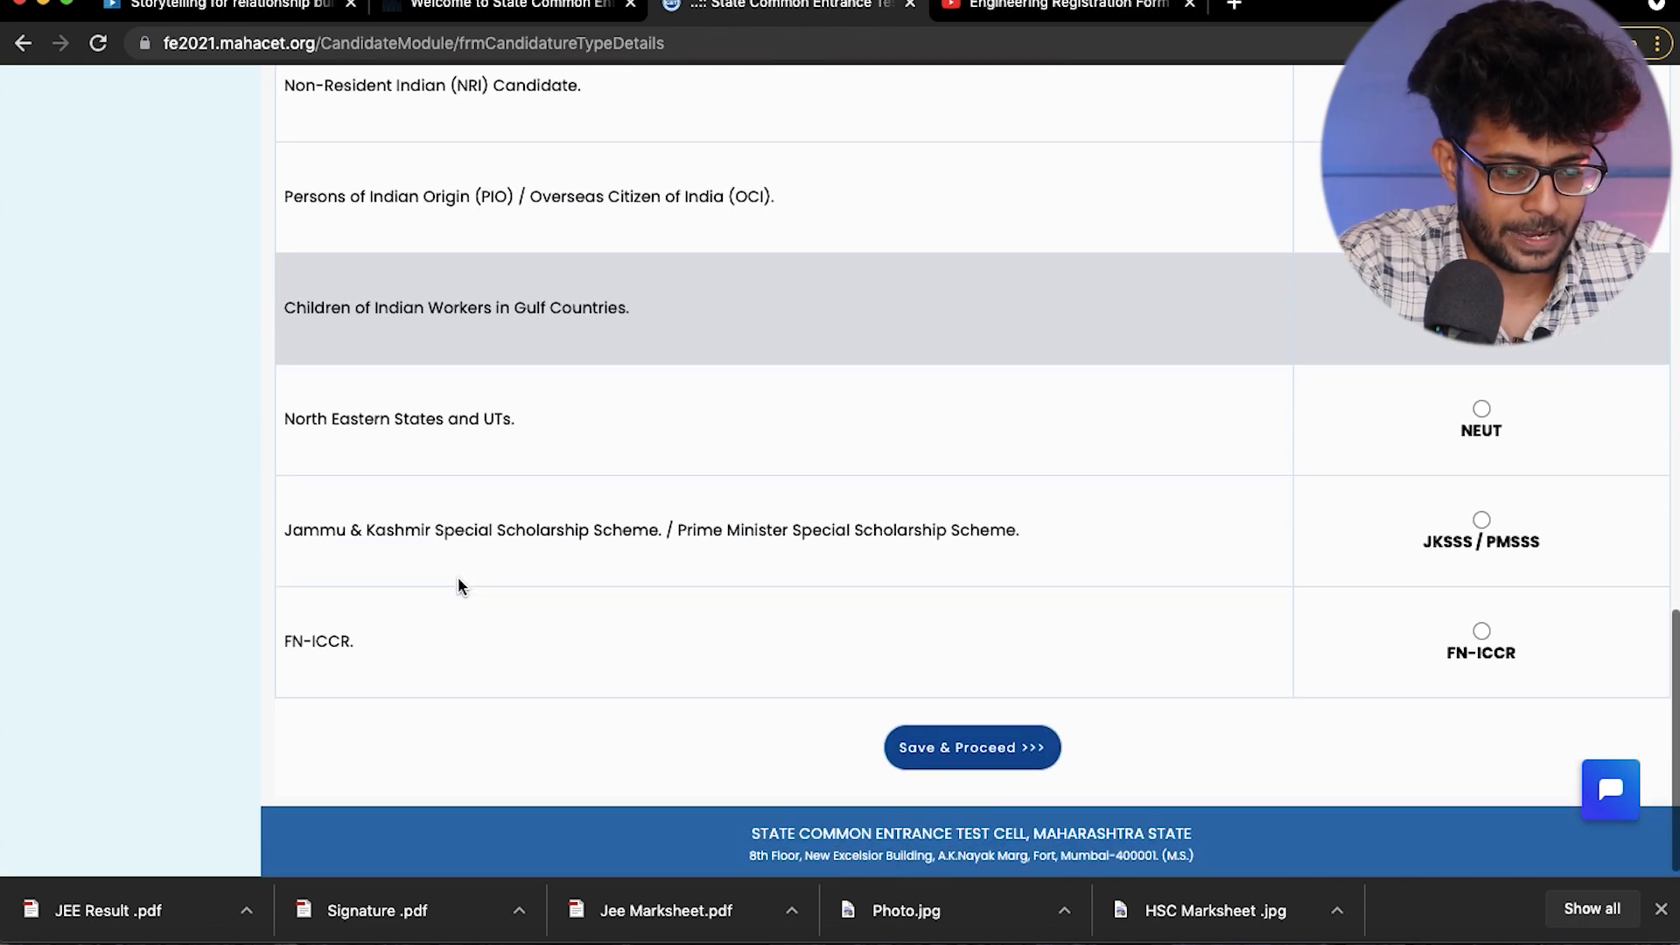
click(942, 768)
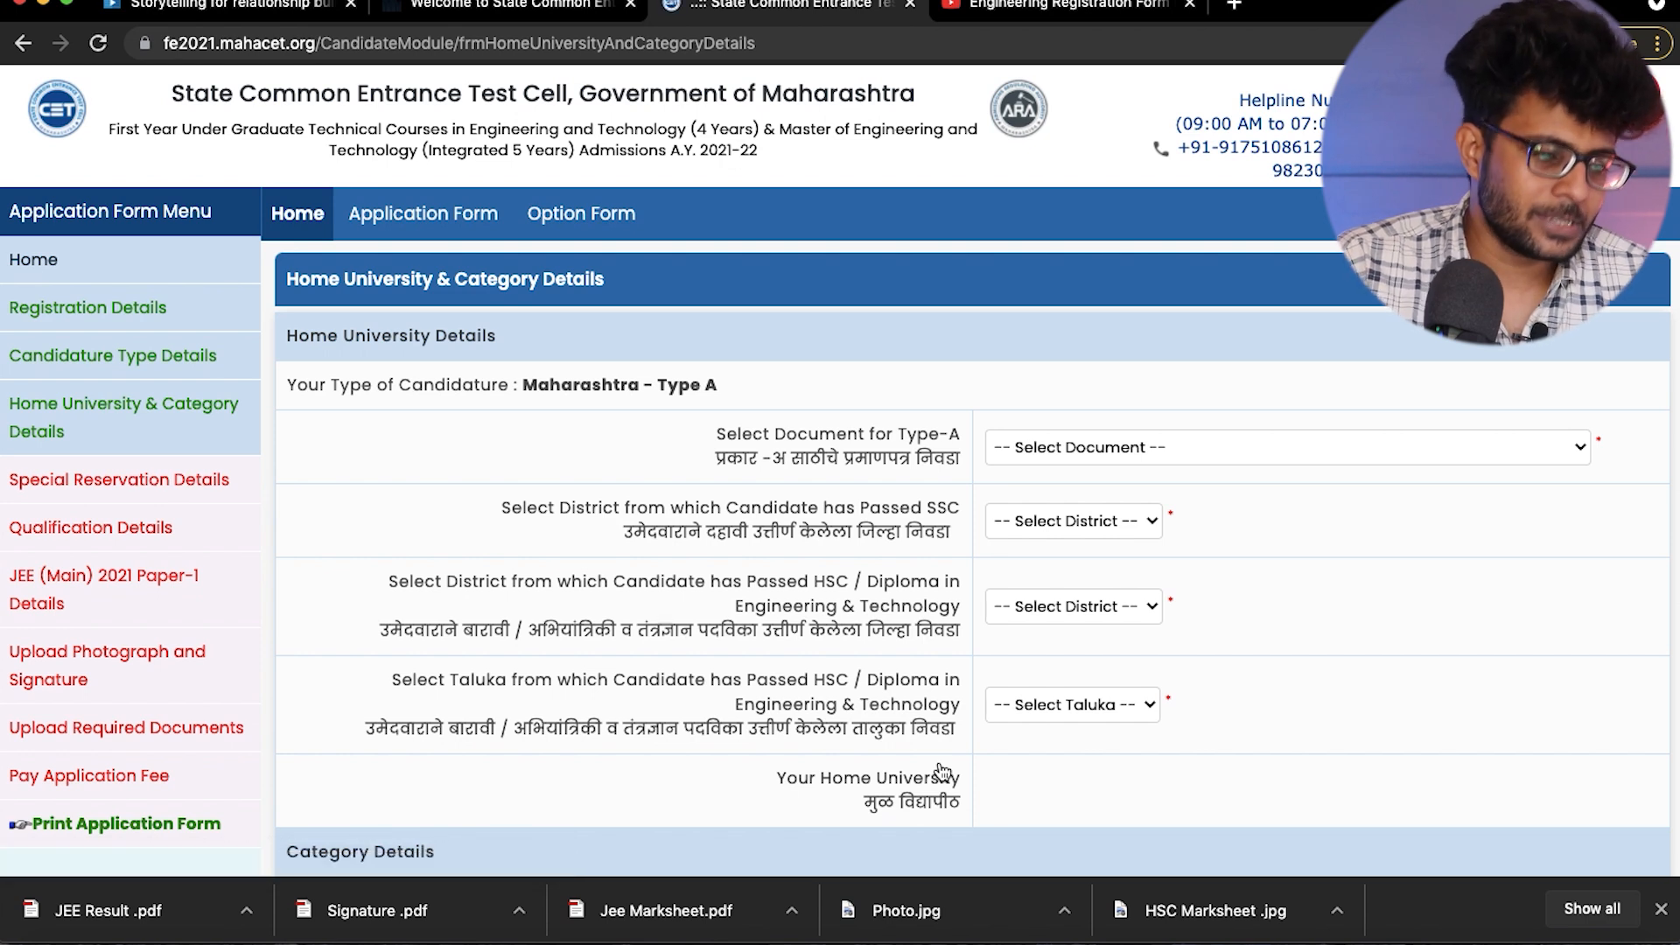
- Choose School Leaving Certificate as the supporting document for Type-A
click(1067, 445)
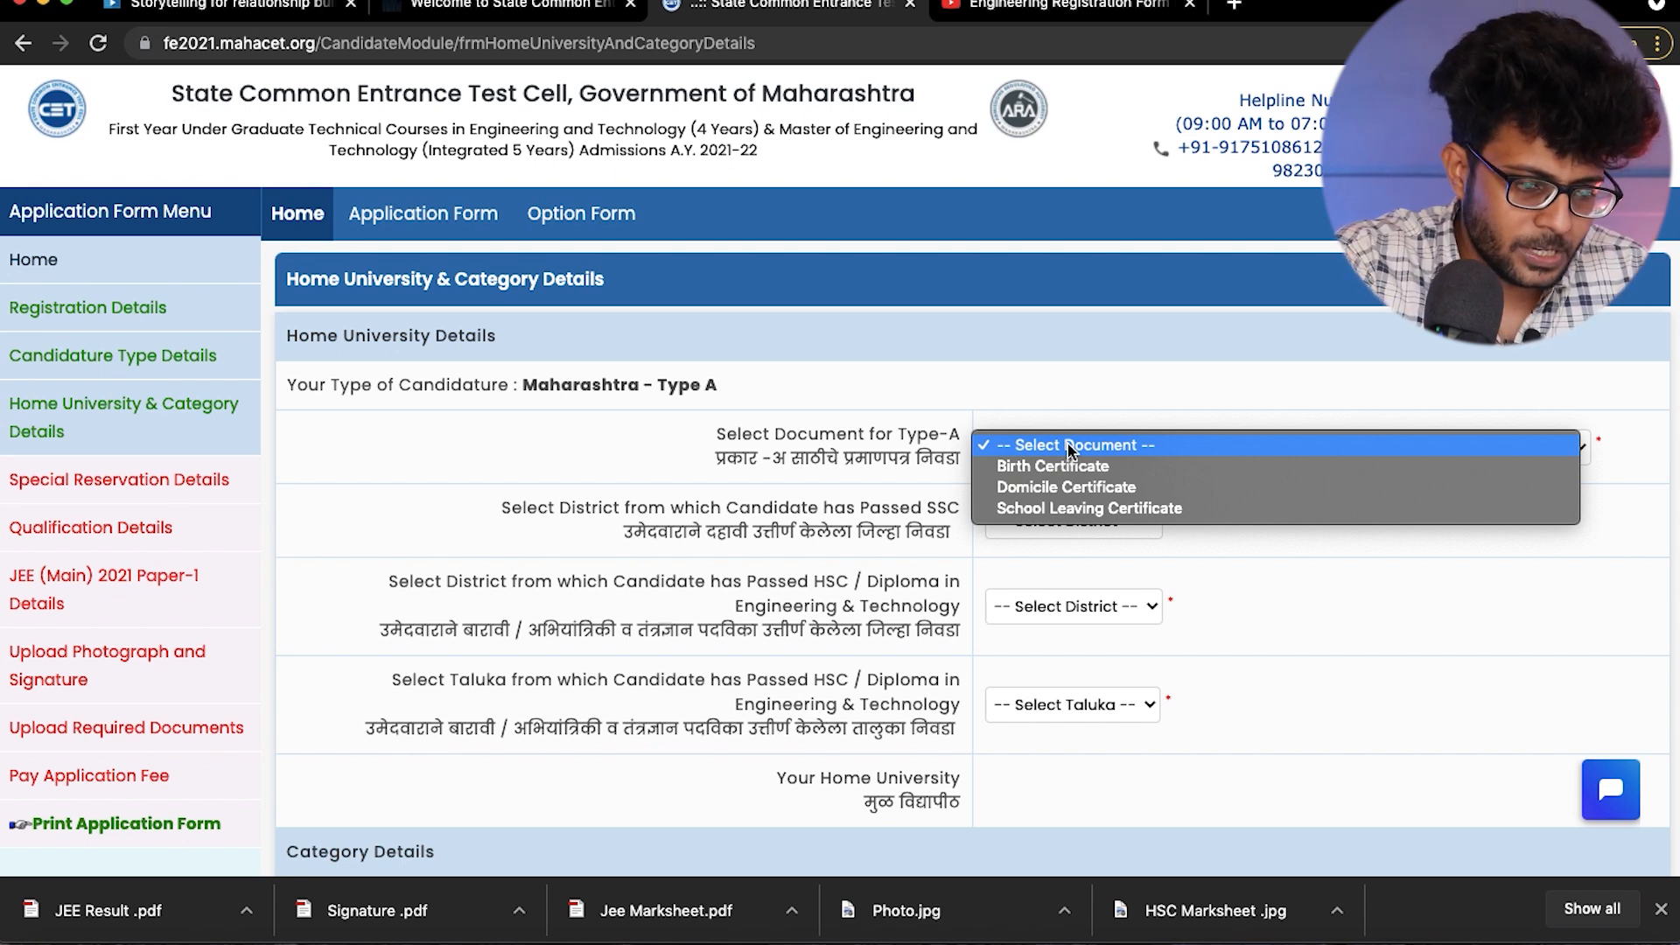
click(1038, 509)
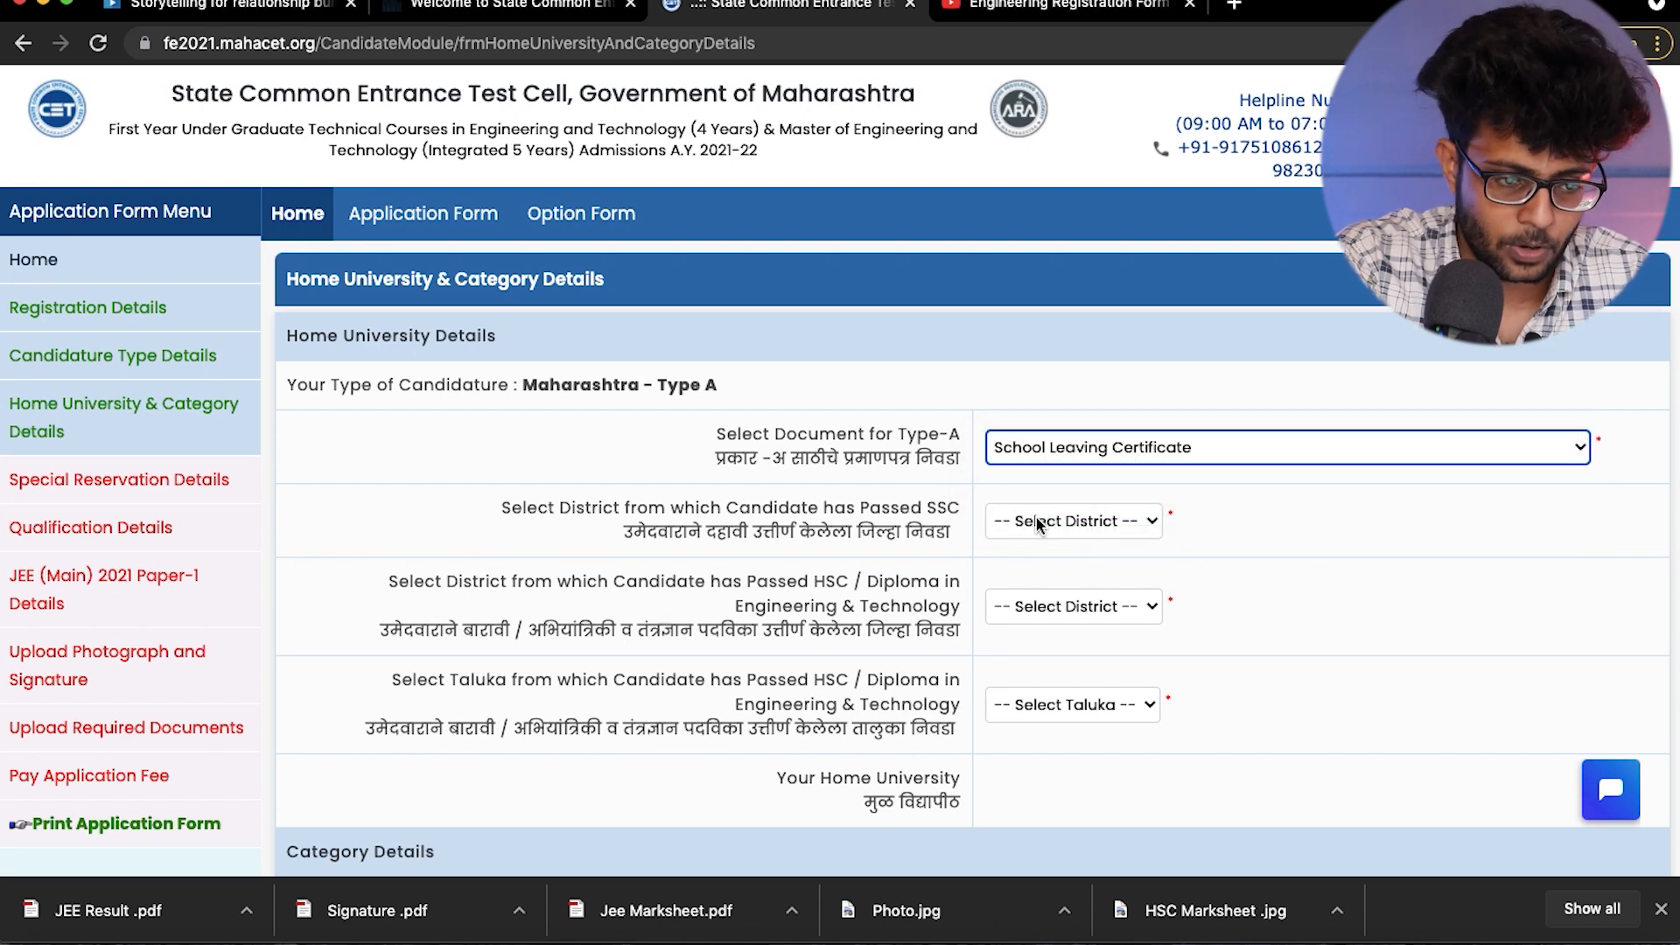
click(1026, 447)
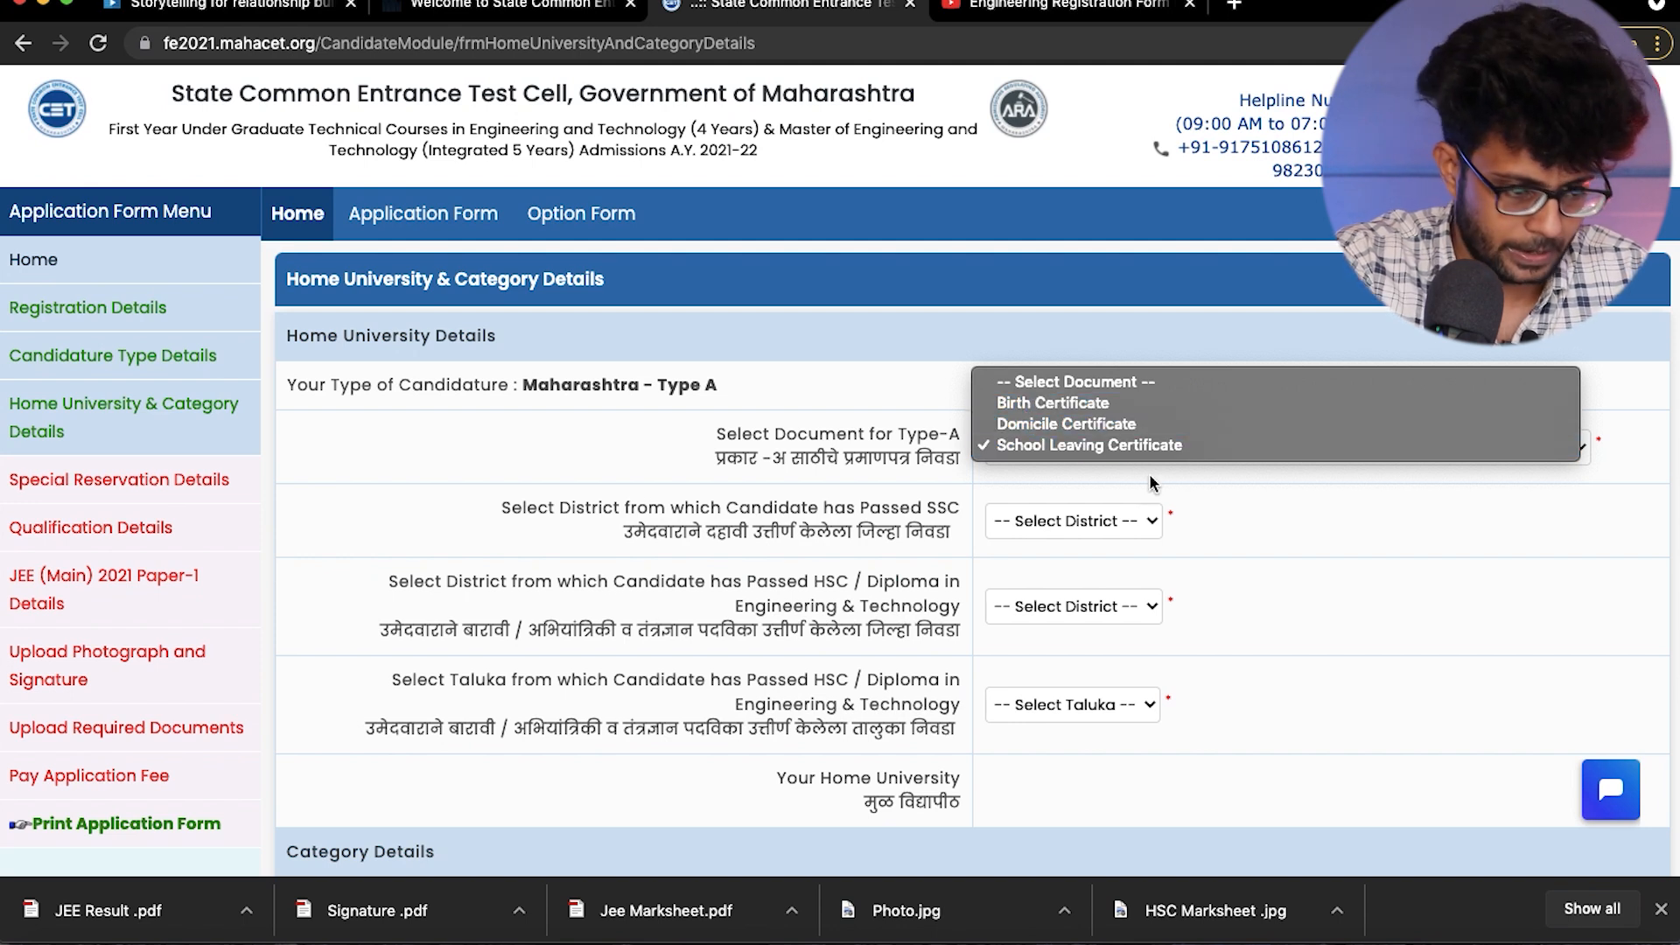
click(1239, 506)
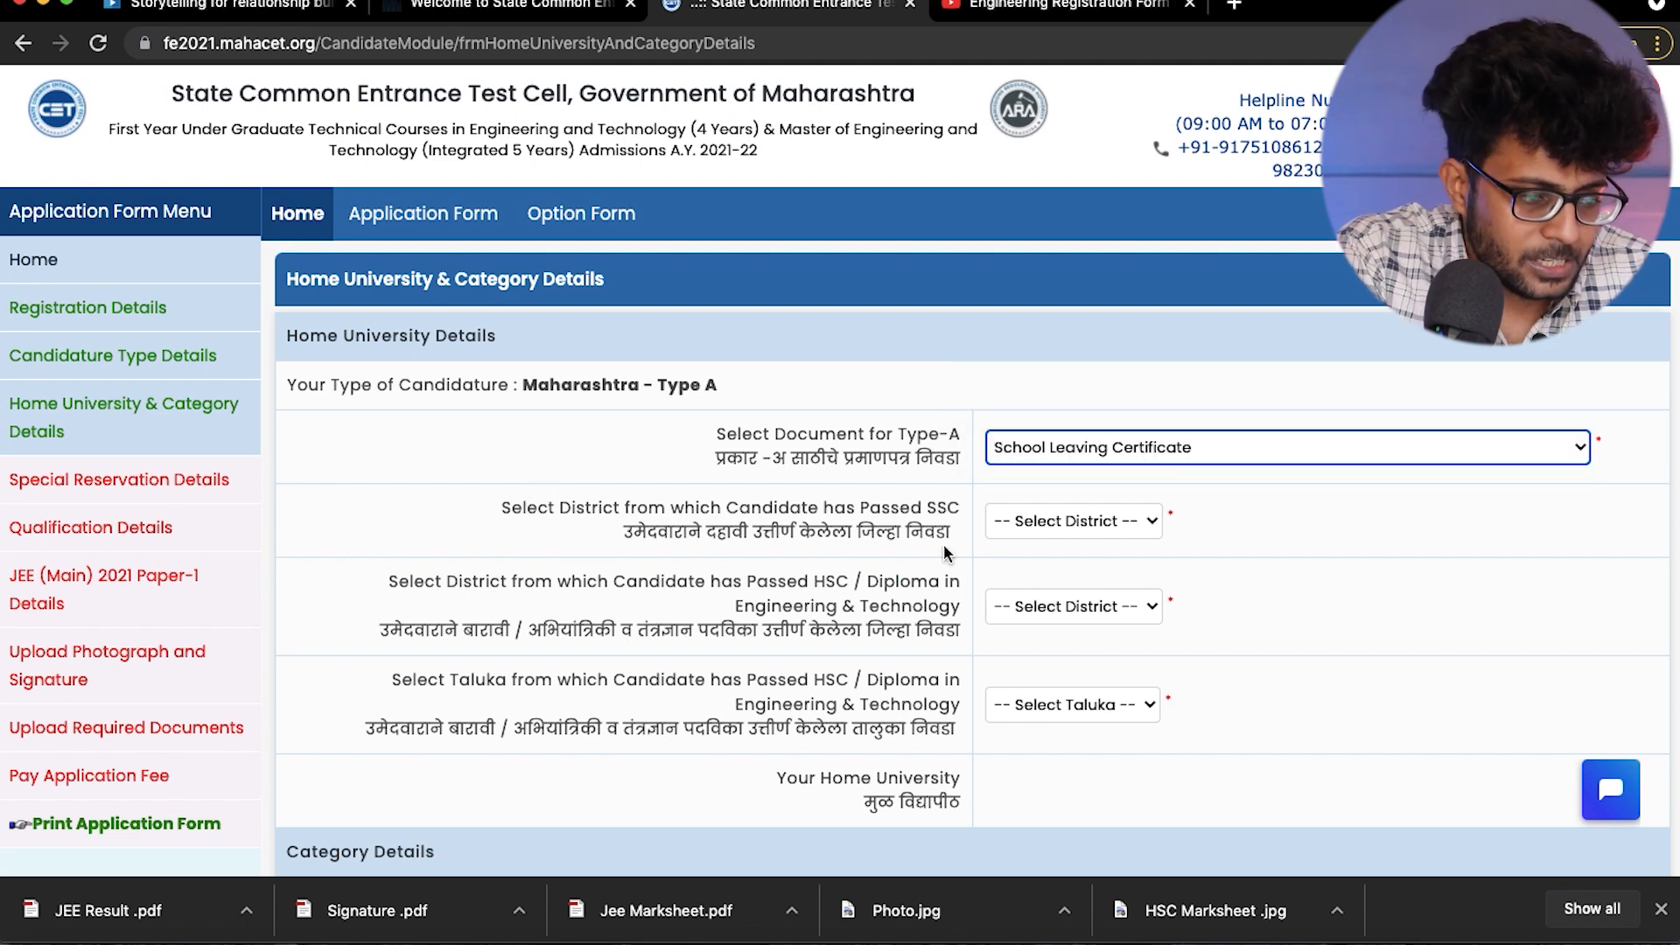
- Set the district from which the candidate passed SSC to Palghar
click(1043, 523)
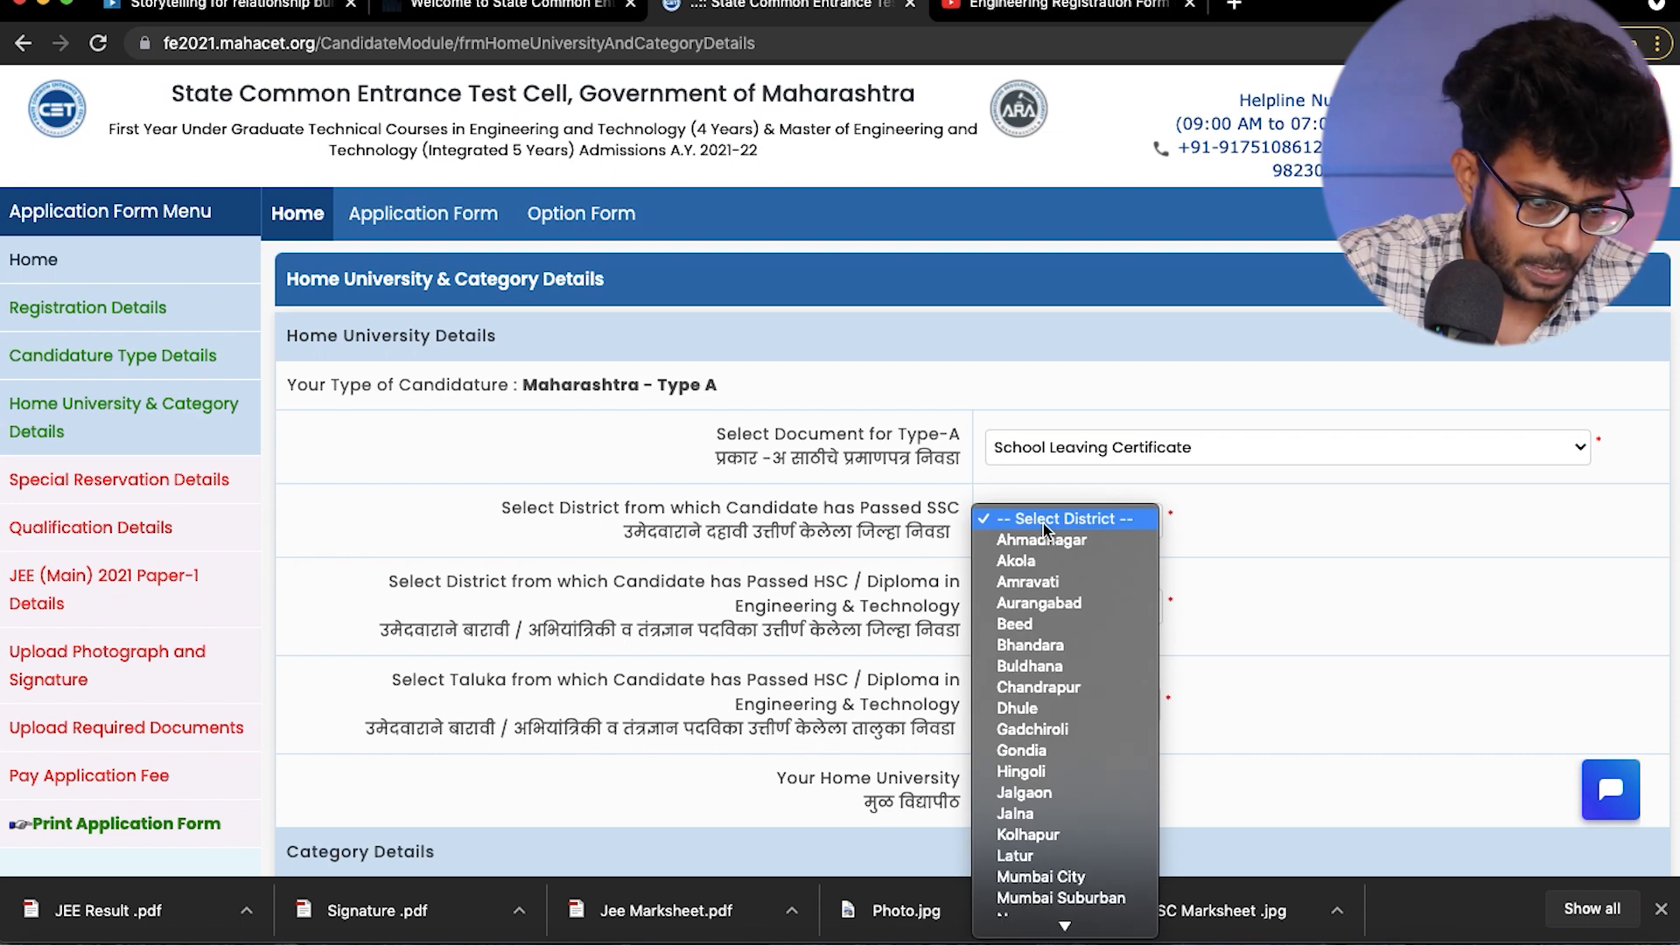
scroll(1033, 628, down, 5)
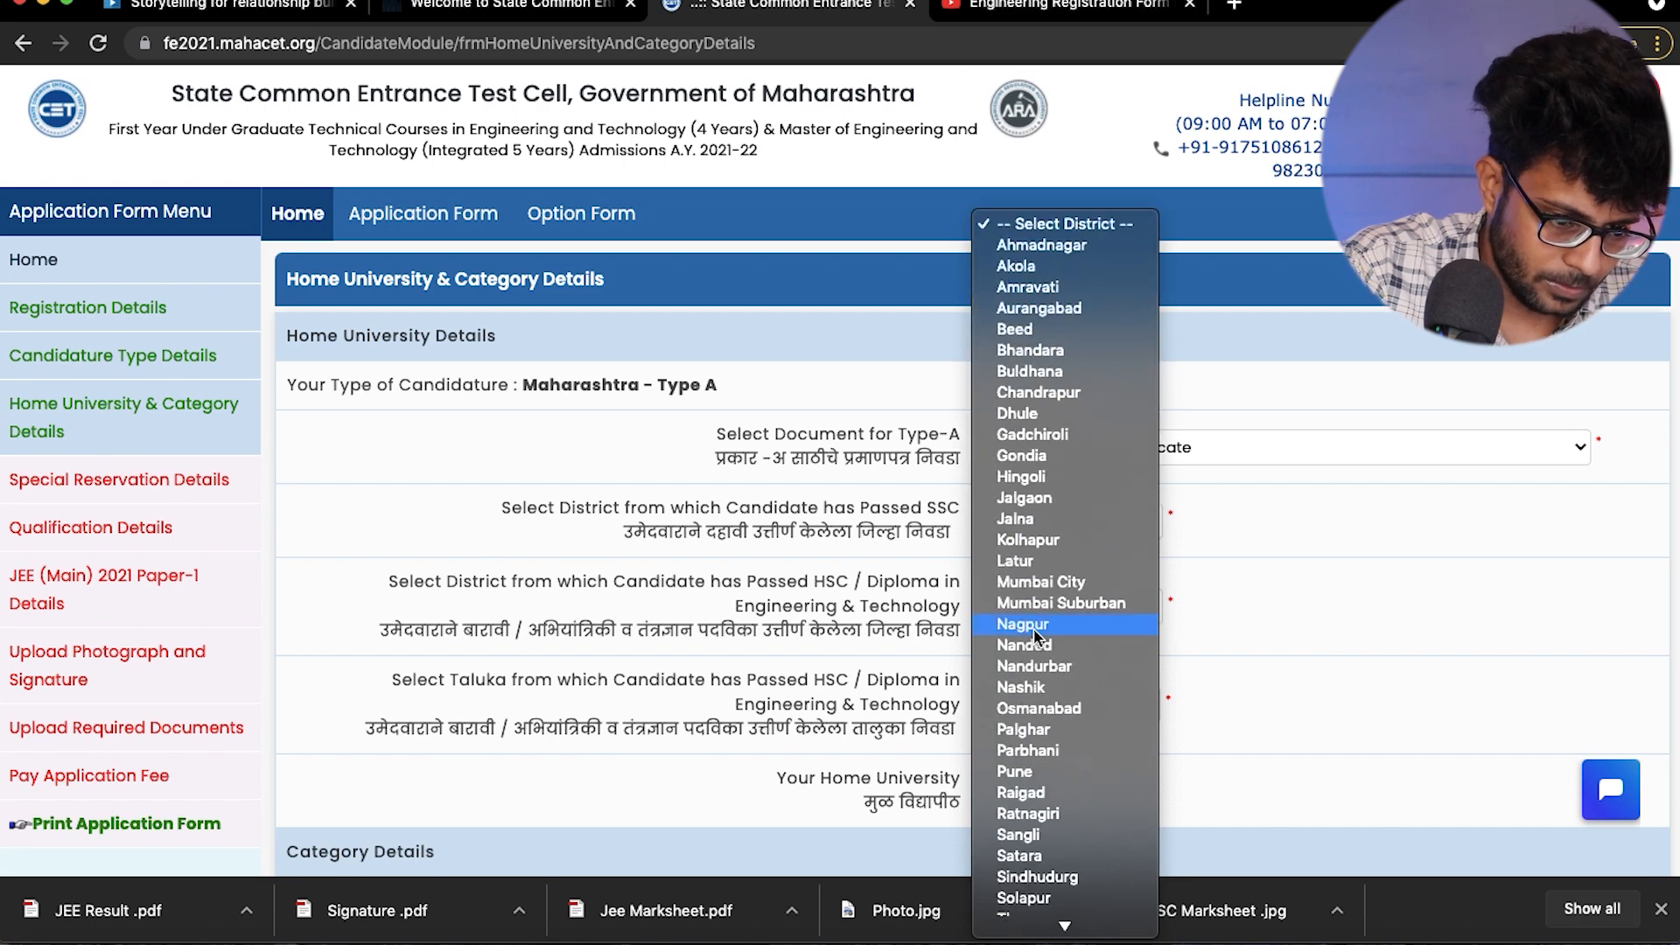
scroll(1033, 629, down, 2)
key(p)
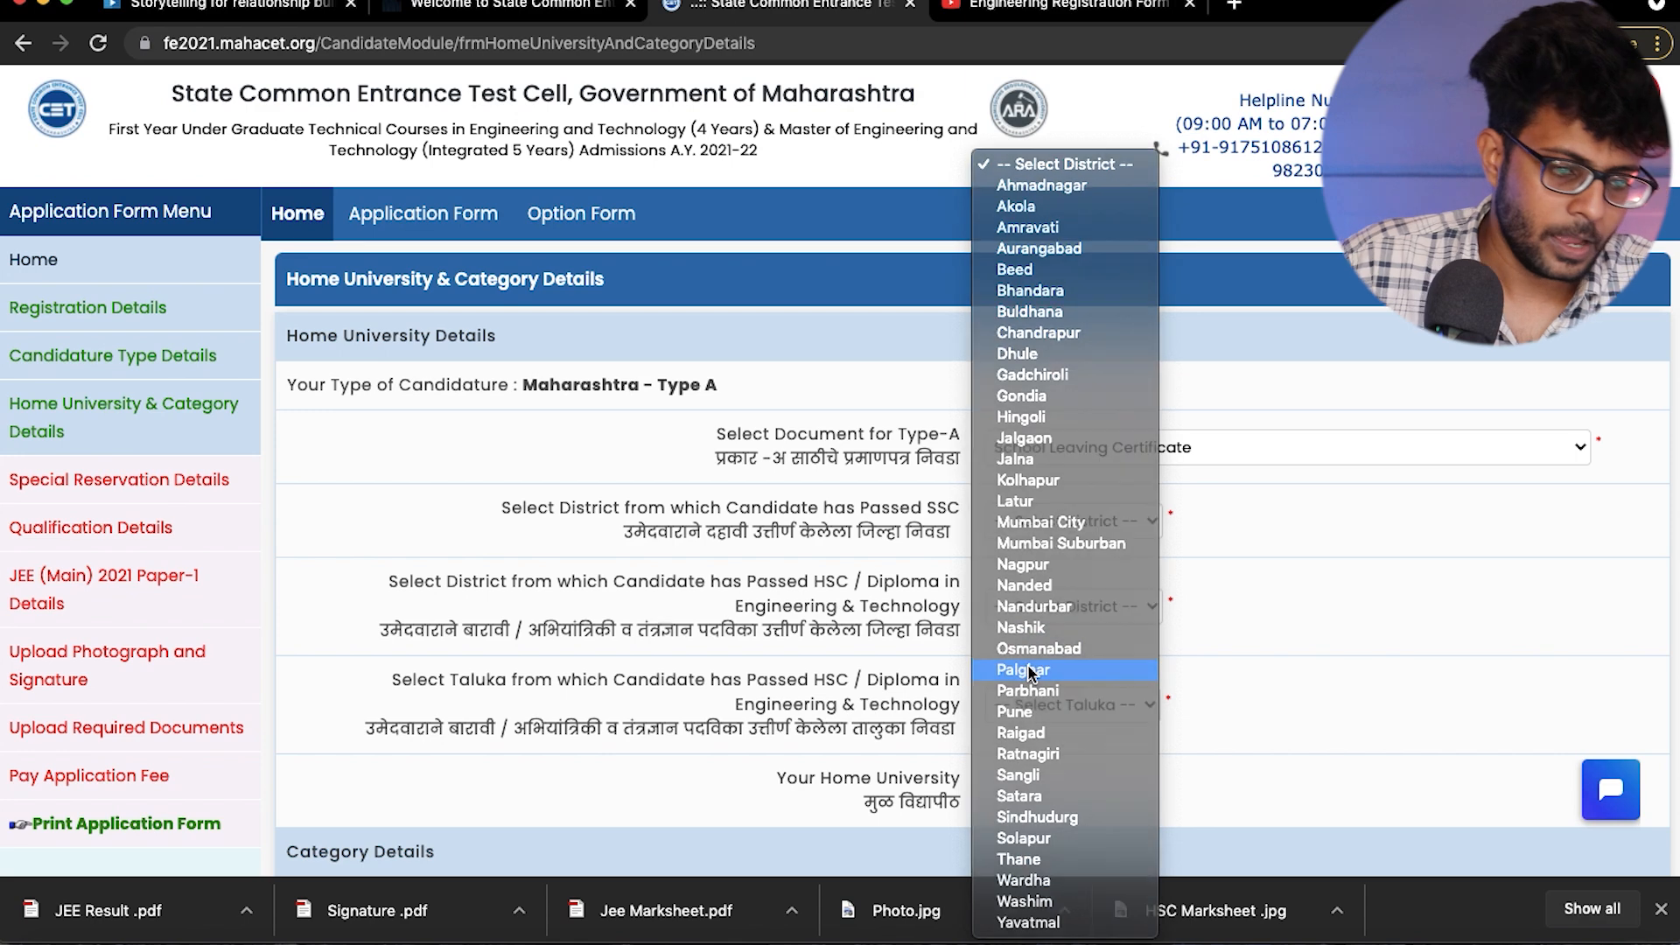
key(Return)
- Set the HSC / Diploma passing district to Palghar and its taluka to Vasai
click(1047, 610)
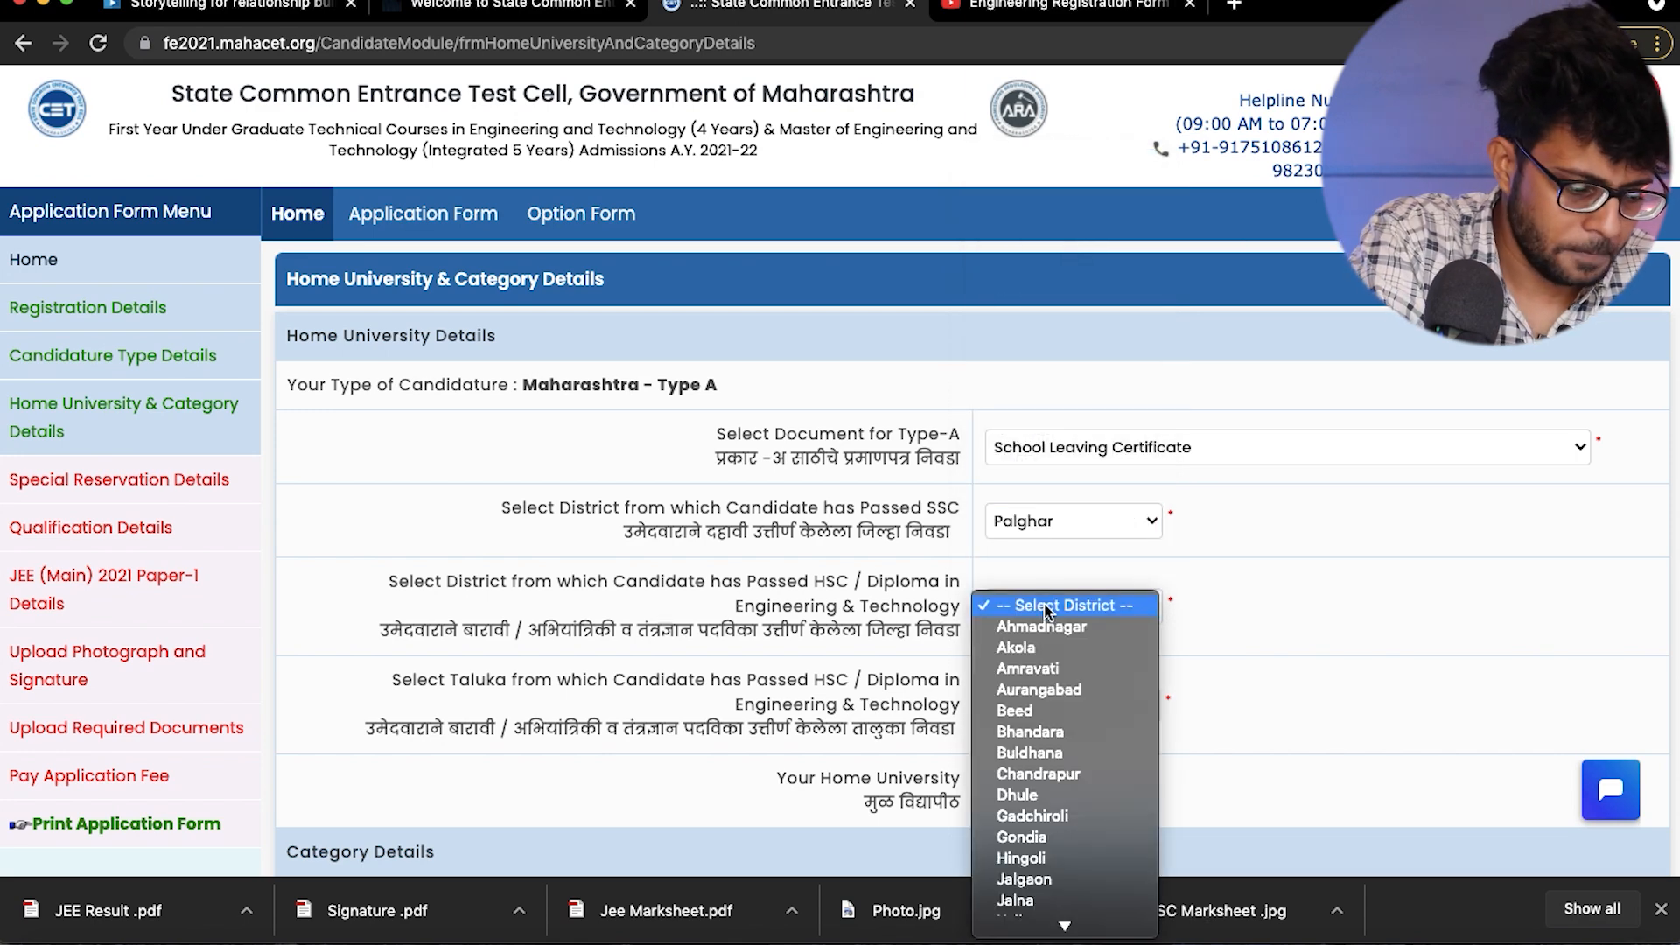
key(p)
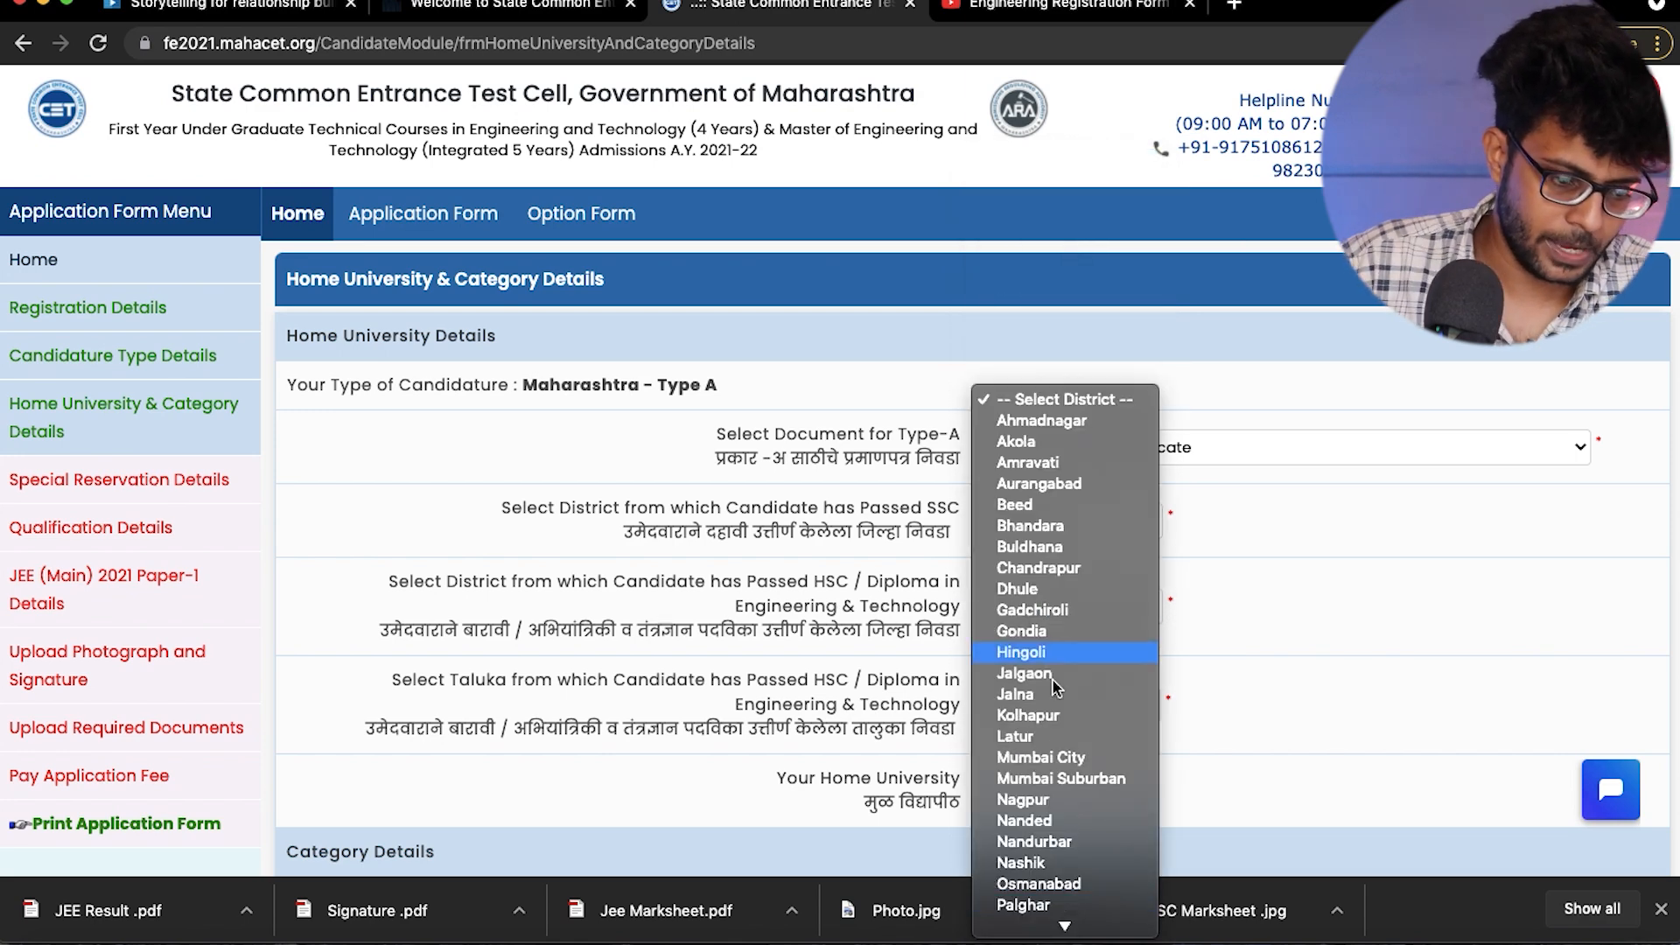
click(1024, 905)
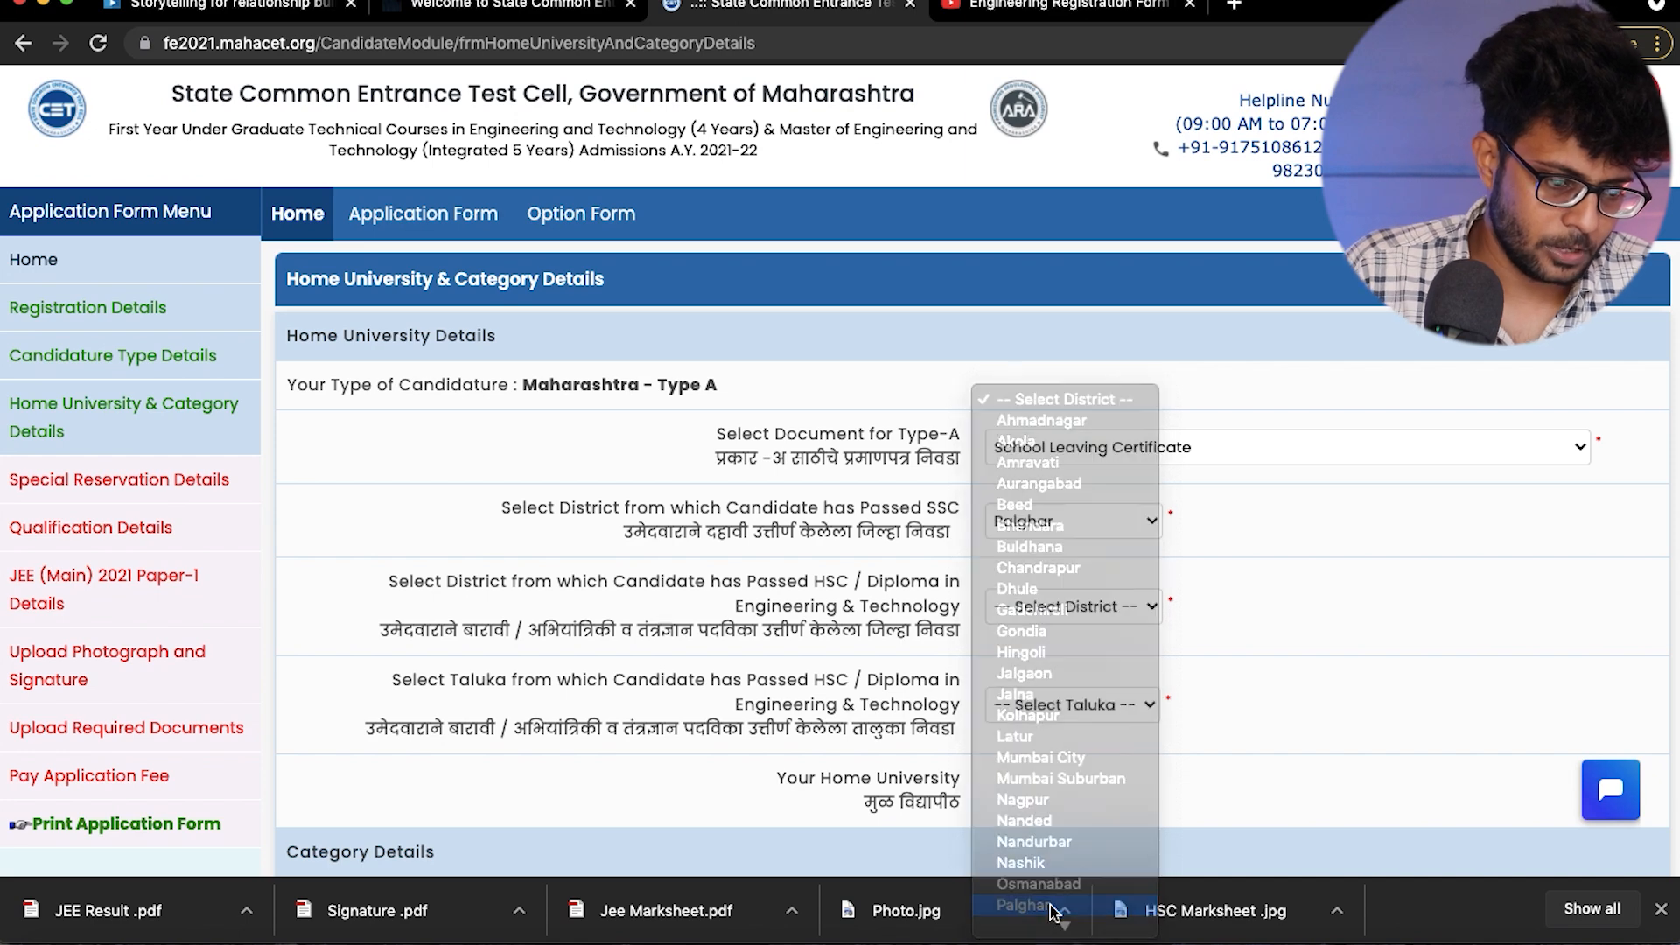
scroll(517, 644, down, 1)
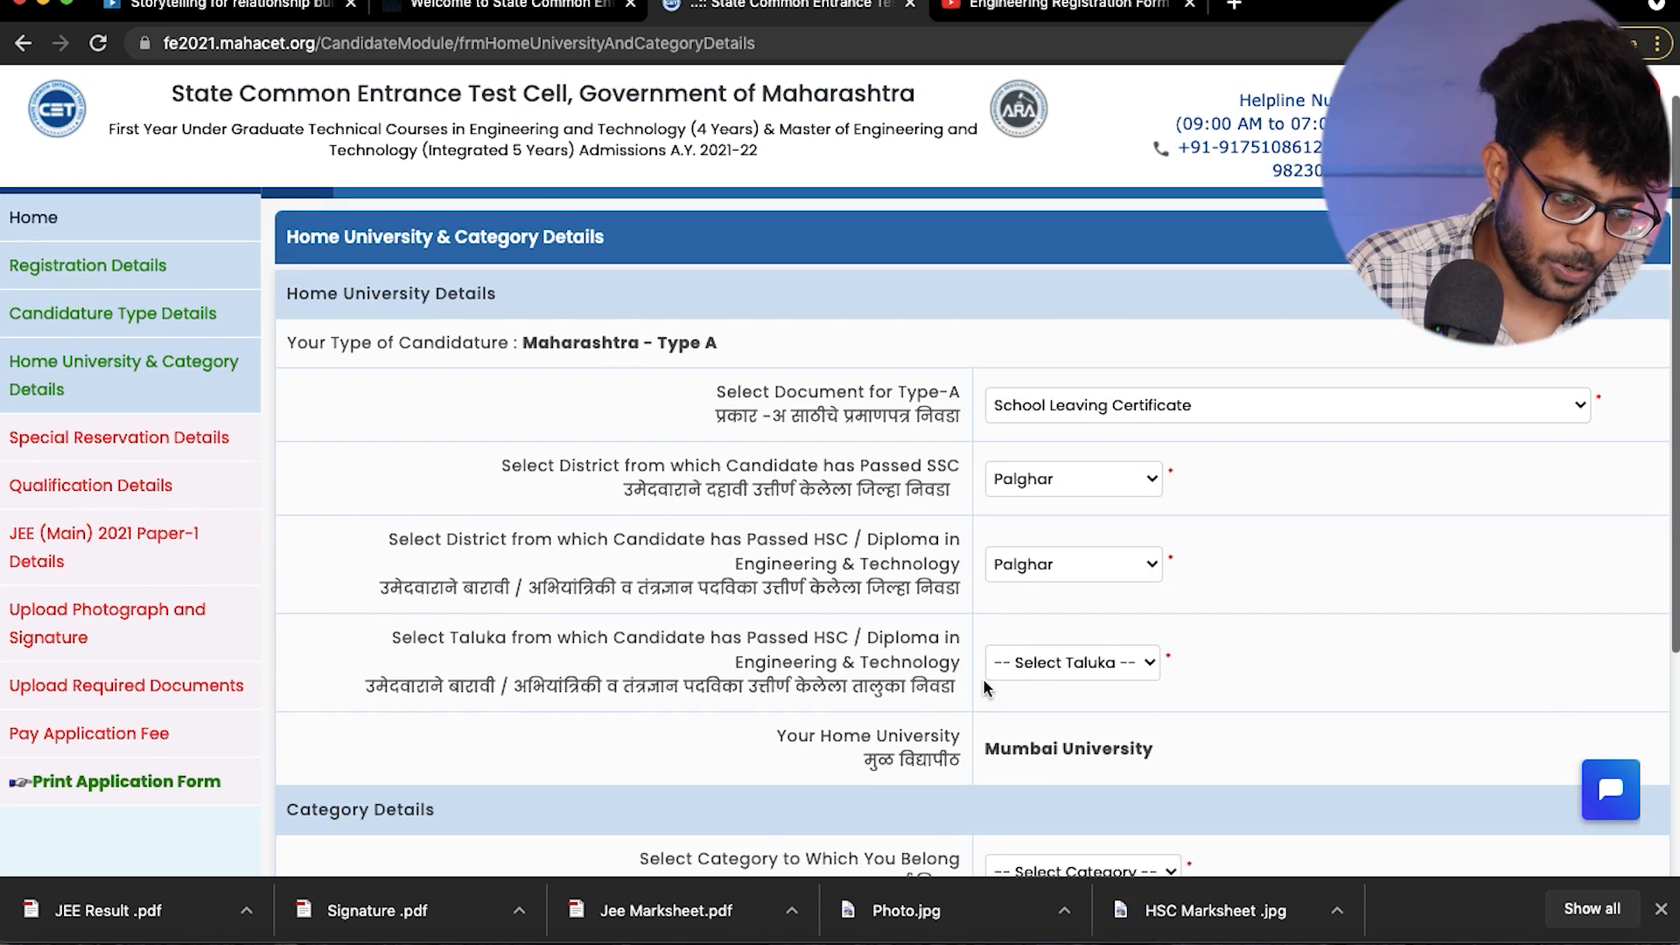
click(1020, 667)
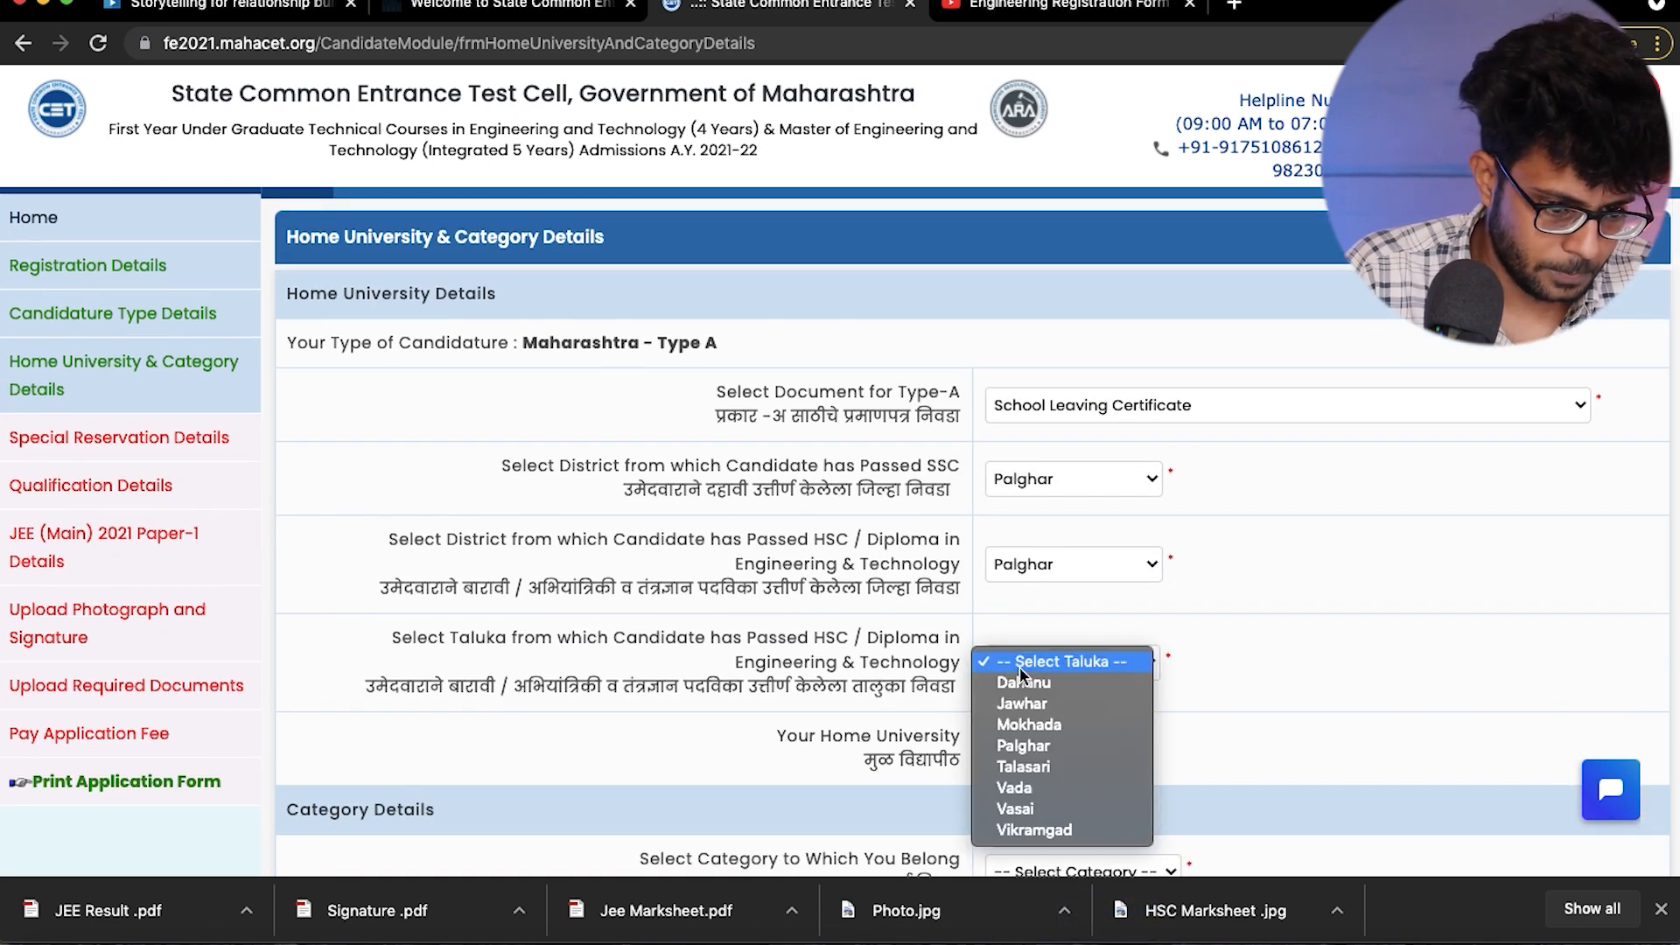
click(1020, 811)
- Try the SC and OBC categories and examine the caste and certificate status fields each one requires
scroll(1020, 810, down, 3)
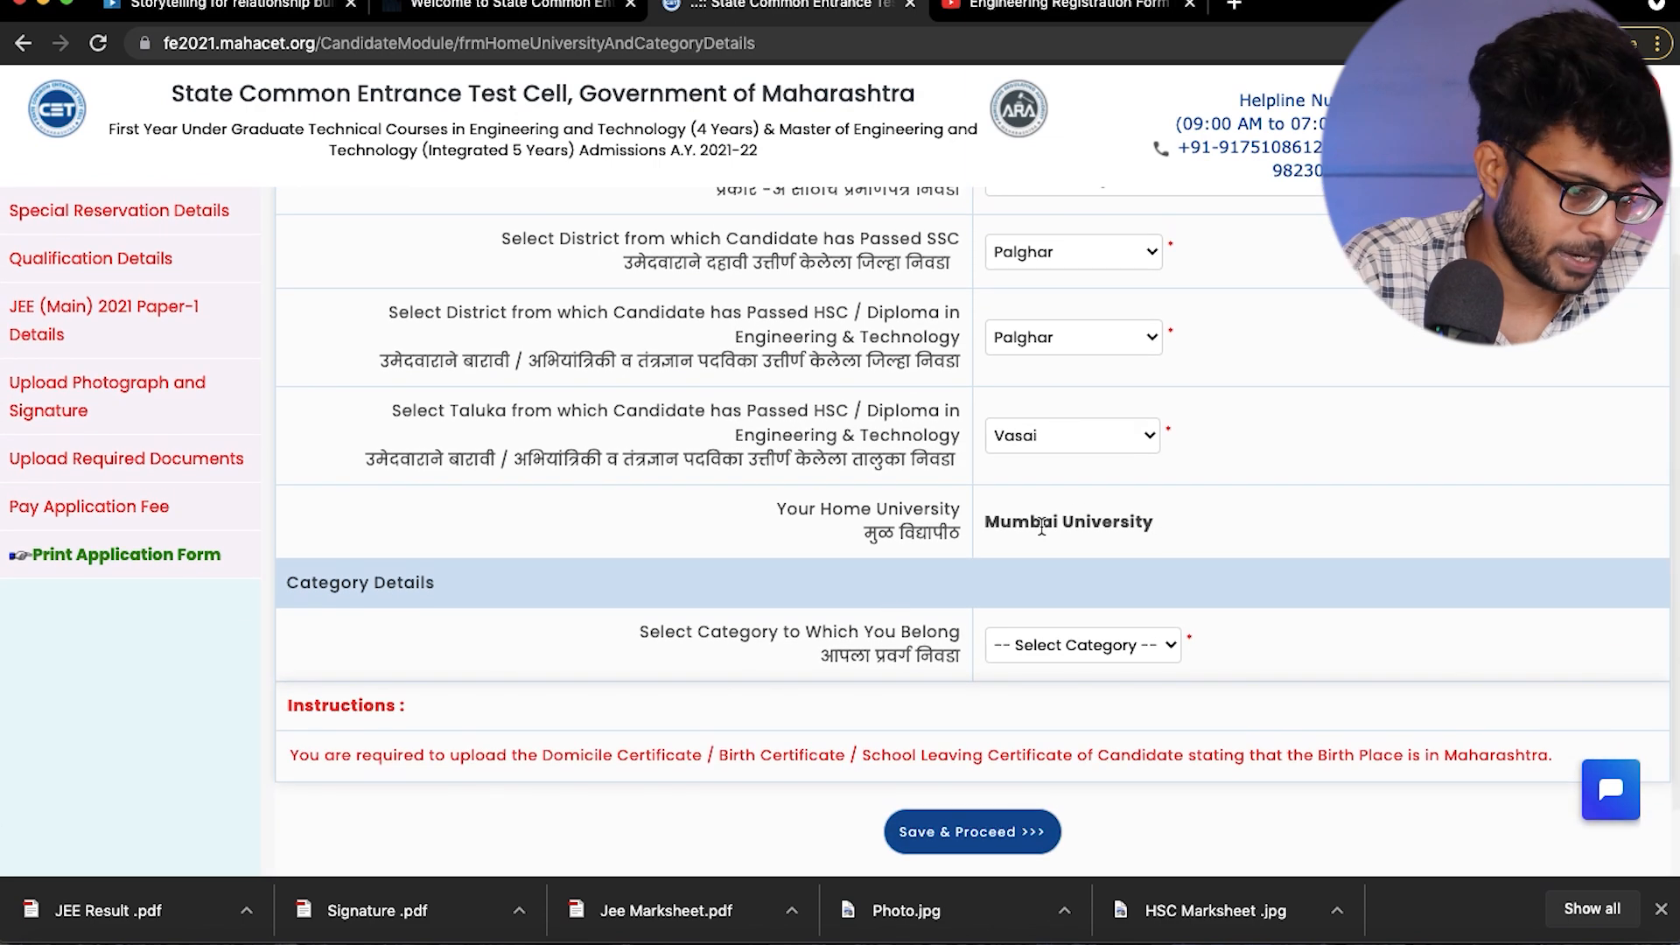
click(1062, 644)
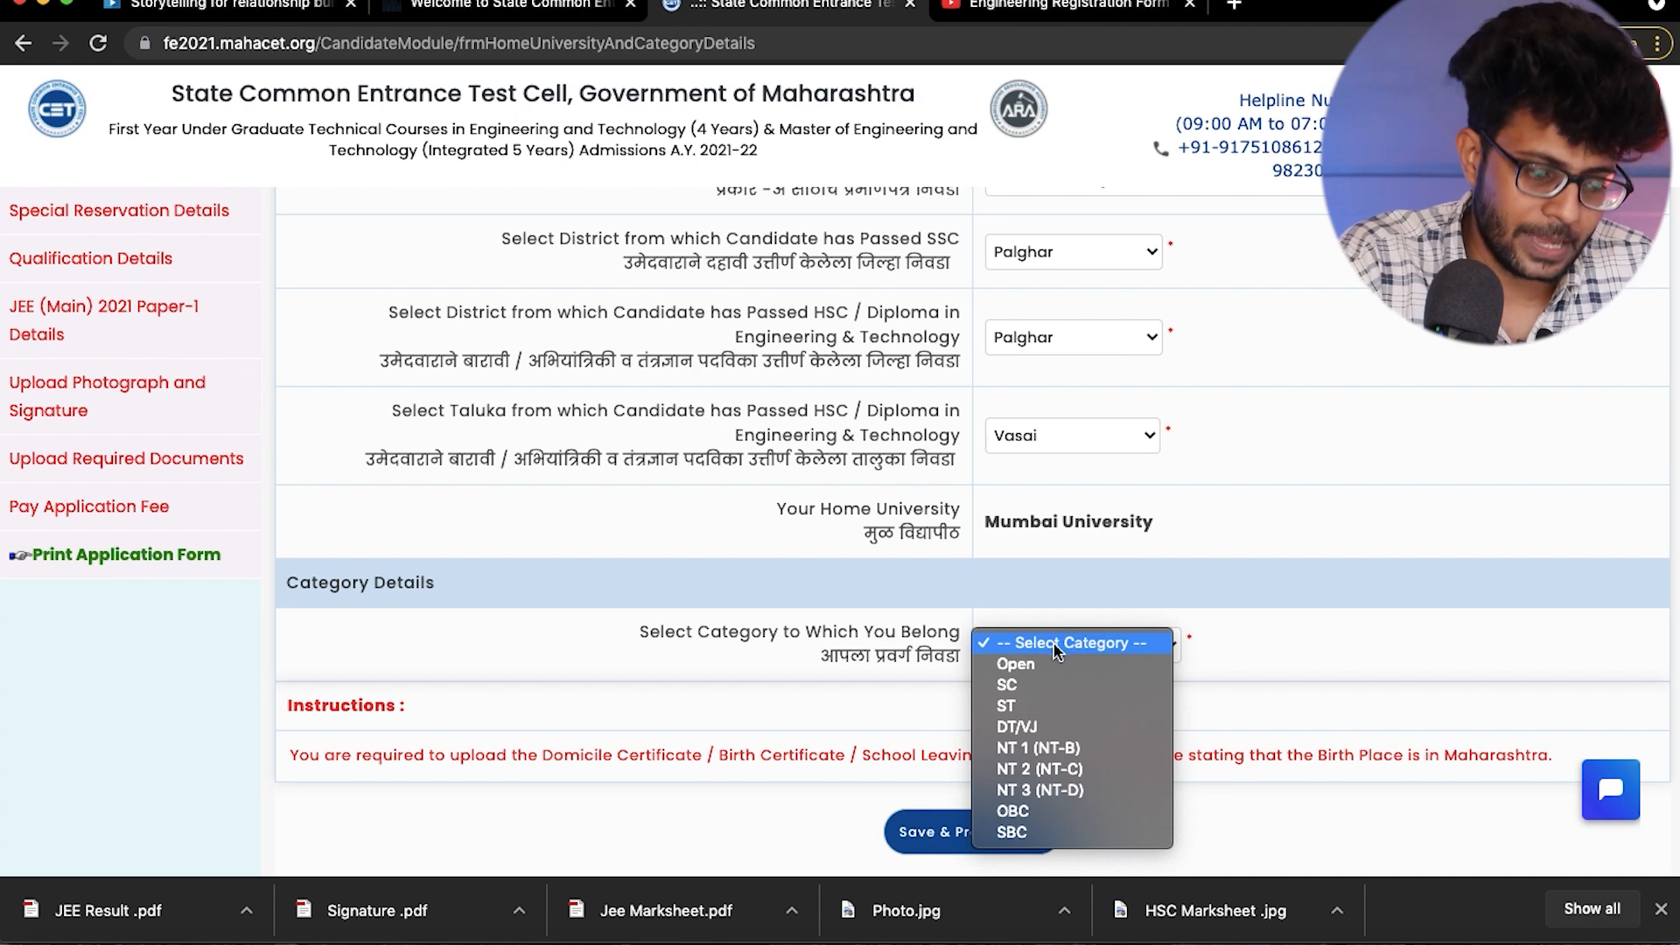
click(1020, 688)
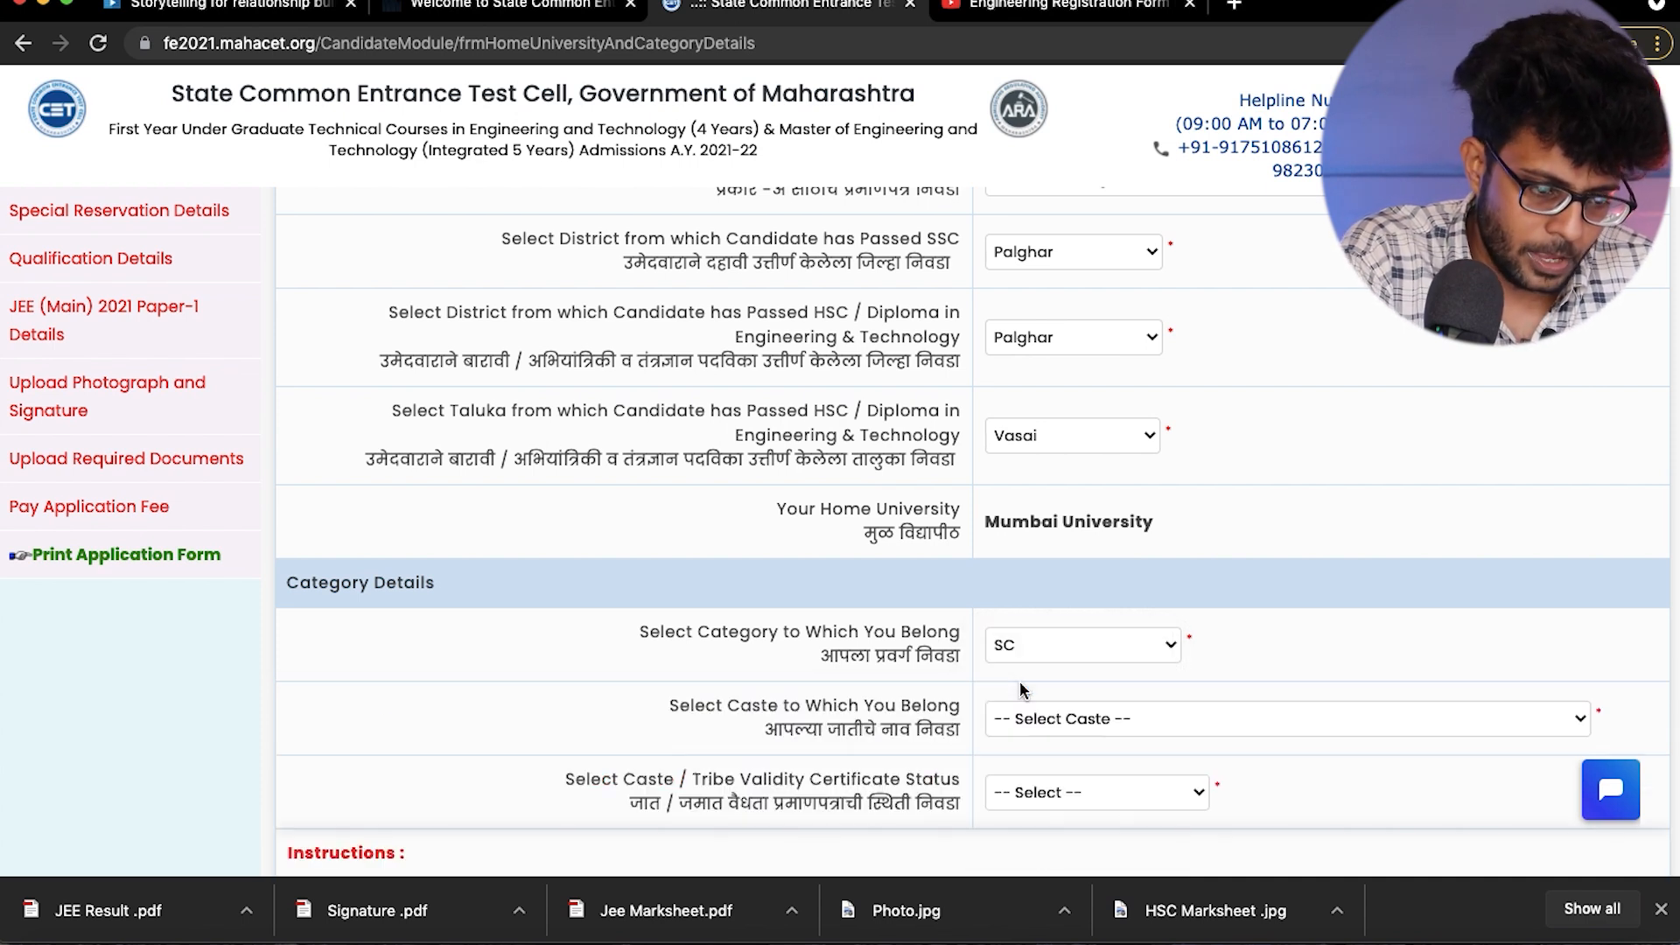
scroll(791, 648, down, 2)
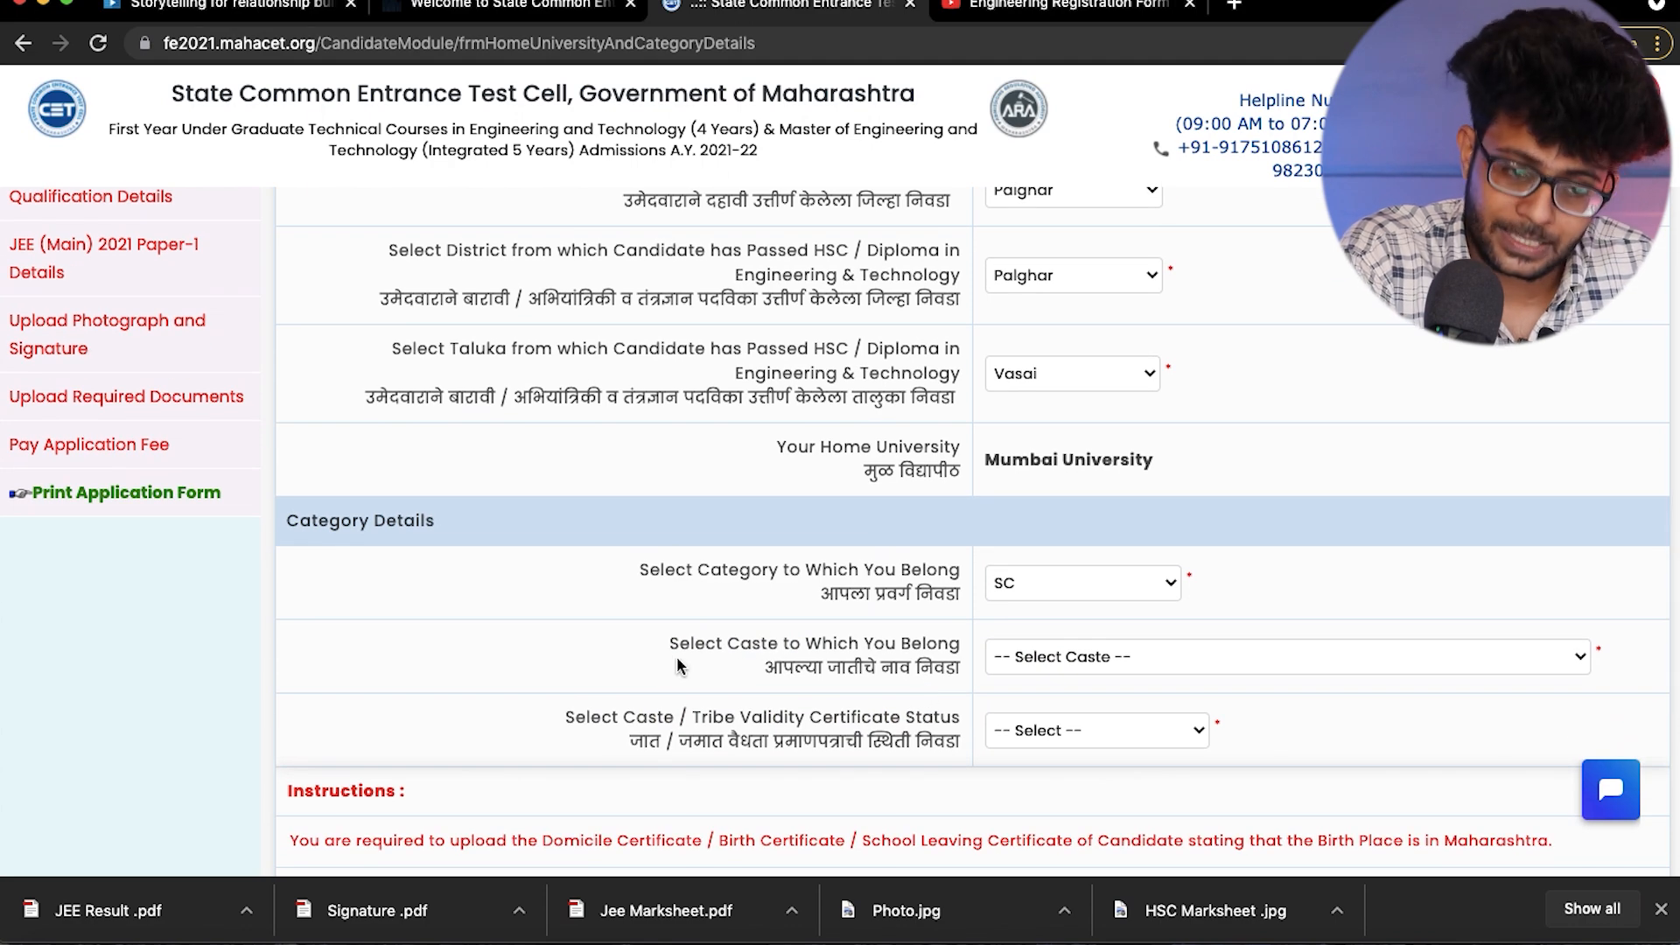
click(1072, 658)
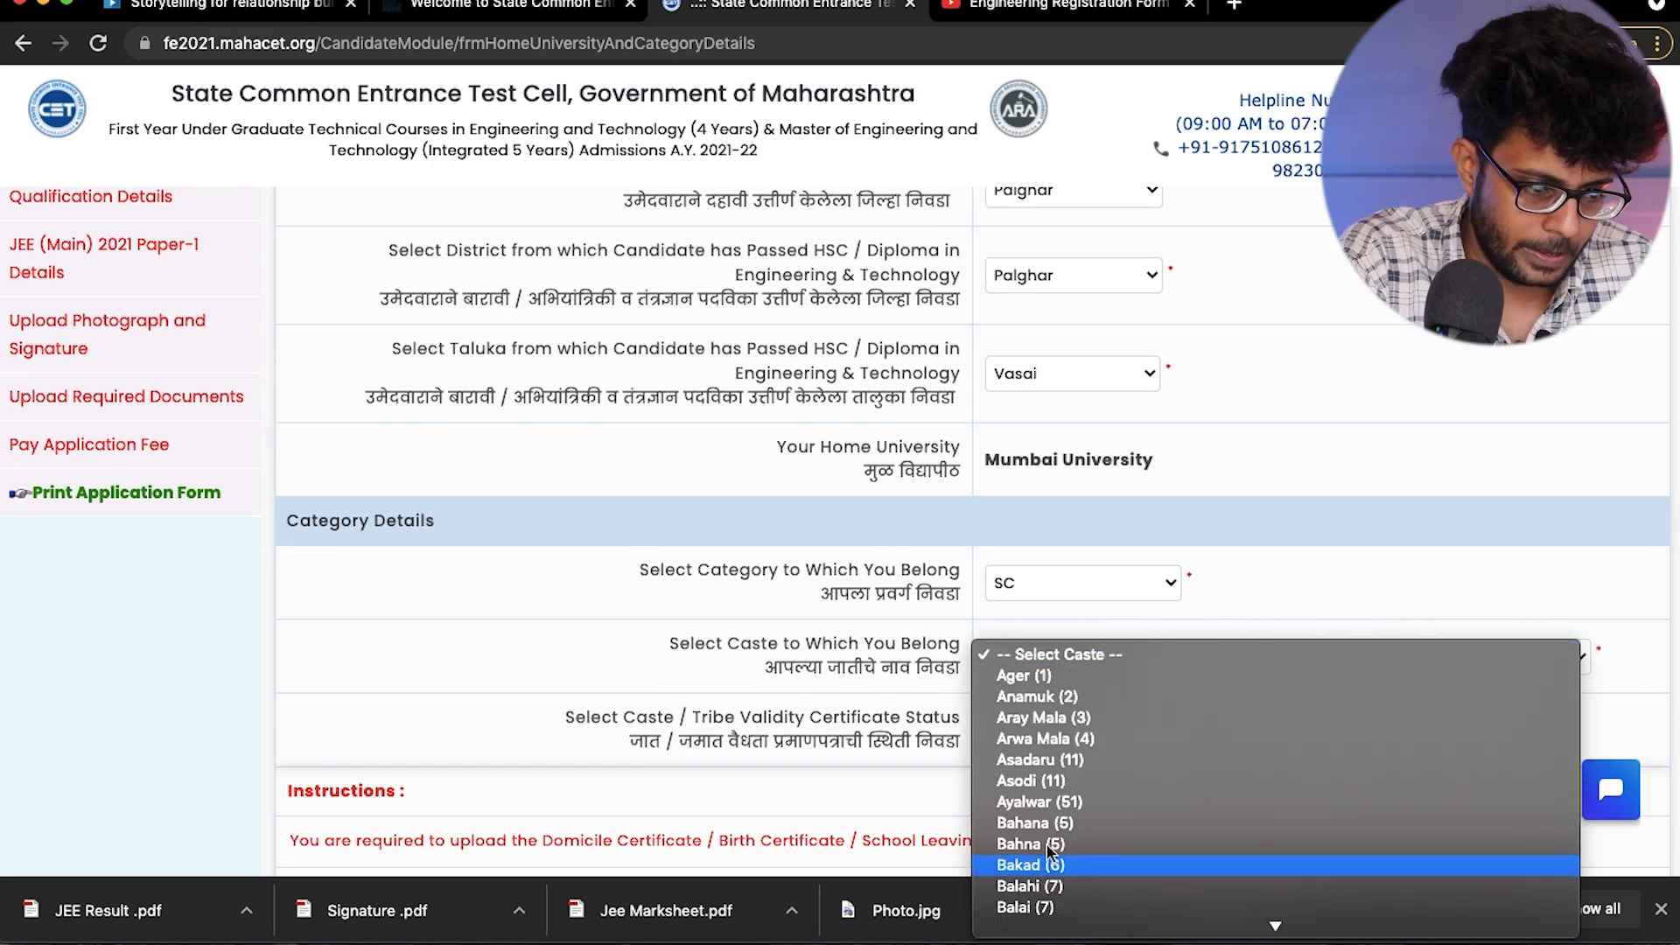
click(746, 618)
scroll(746, 618, down, 2)
click(1051, 651)
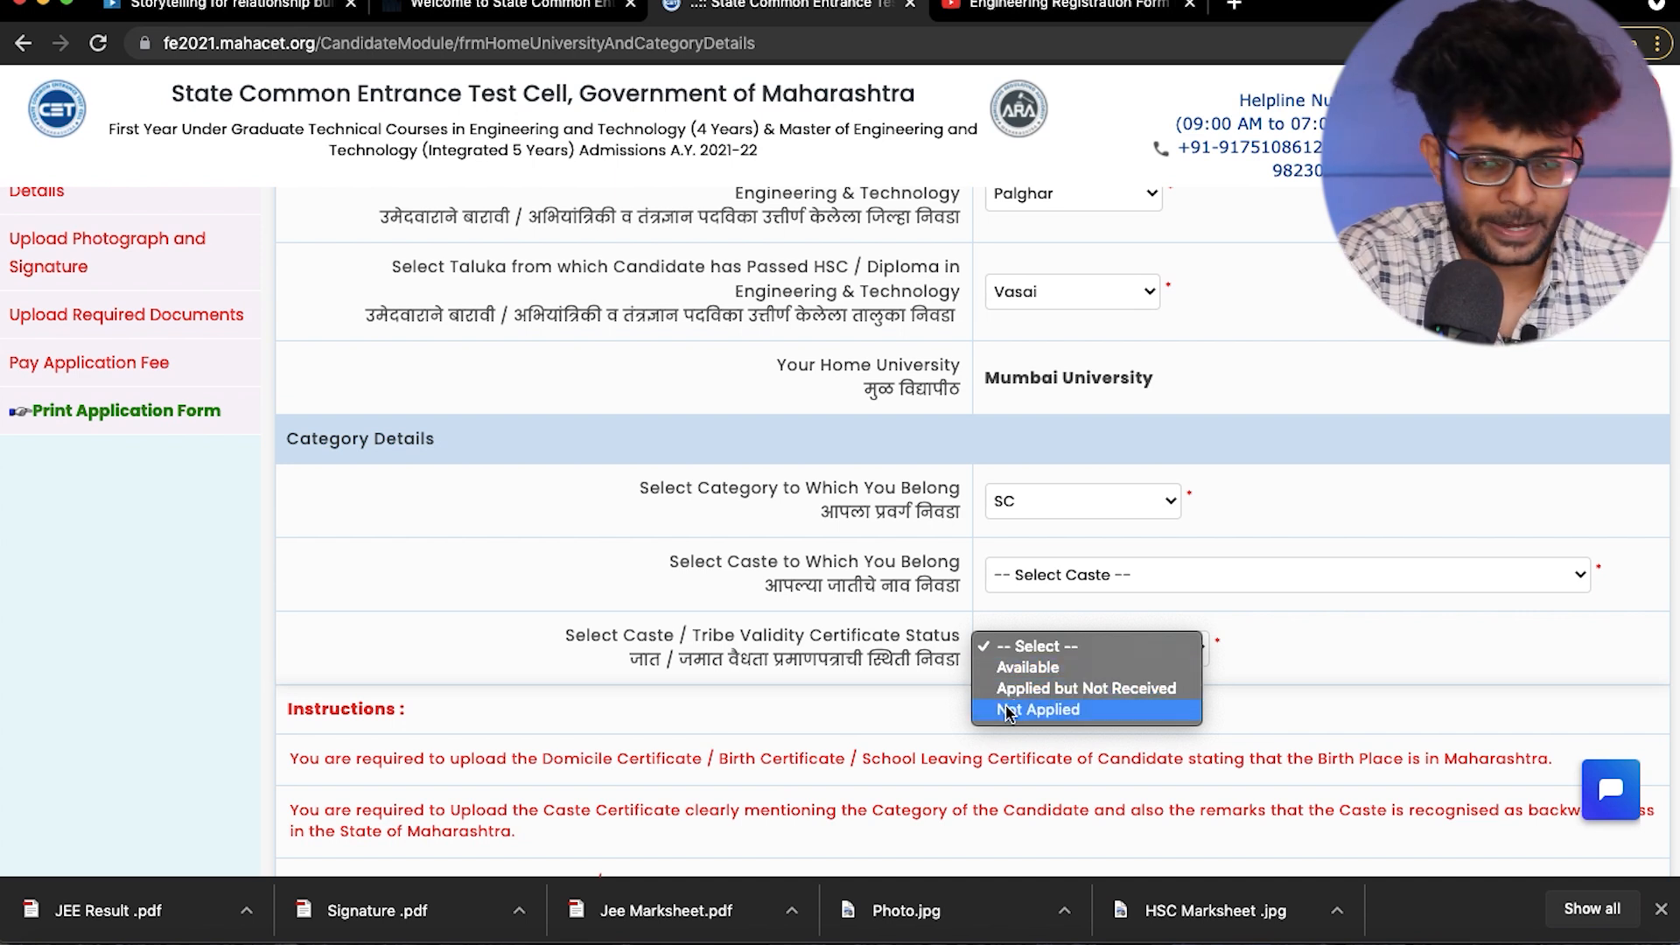
click(770, 571)
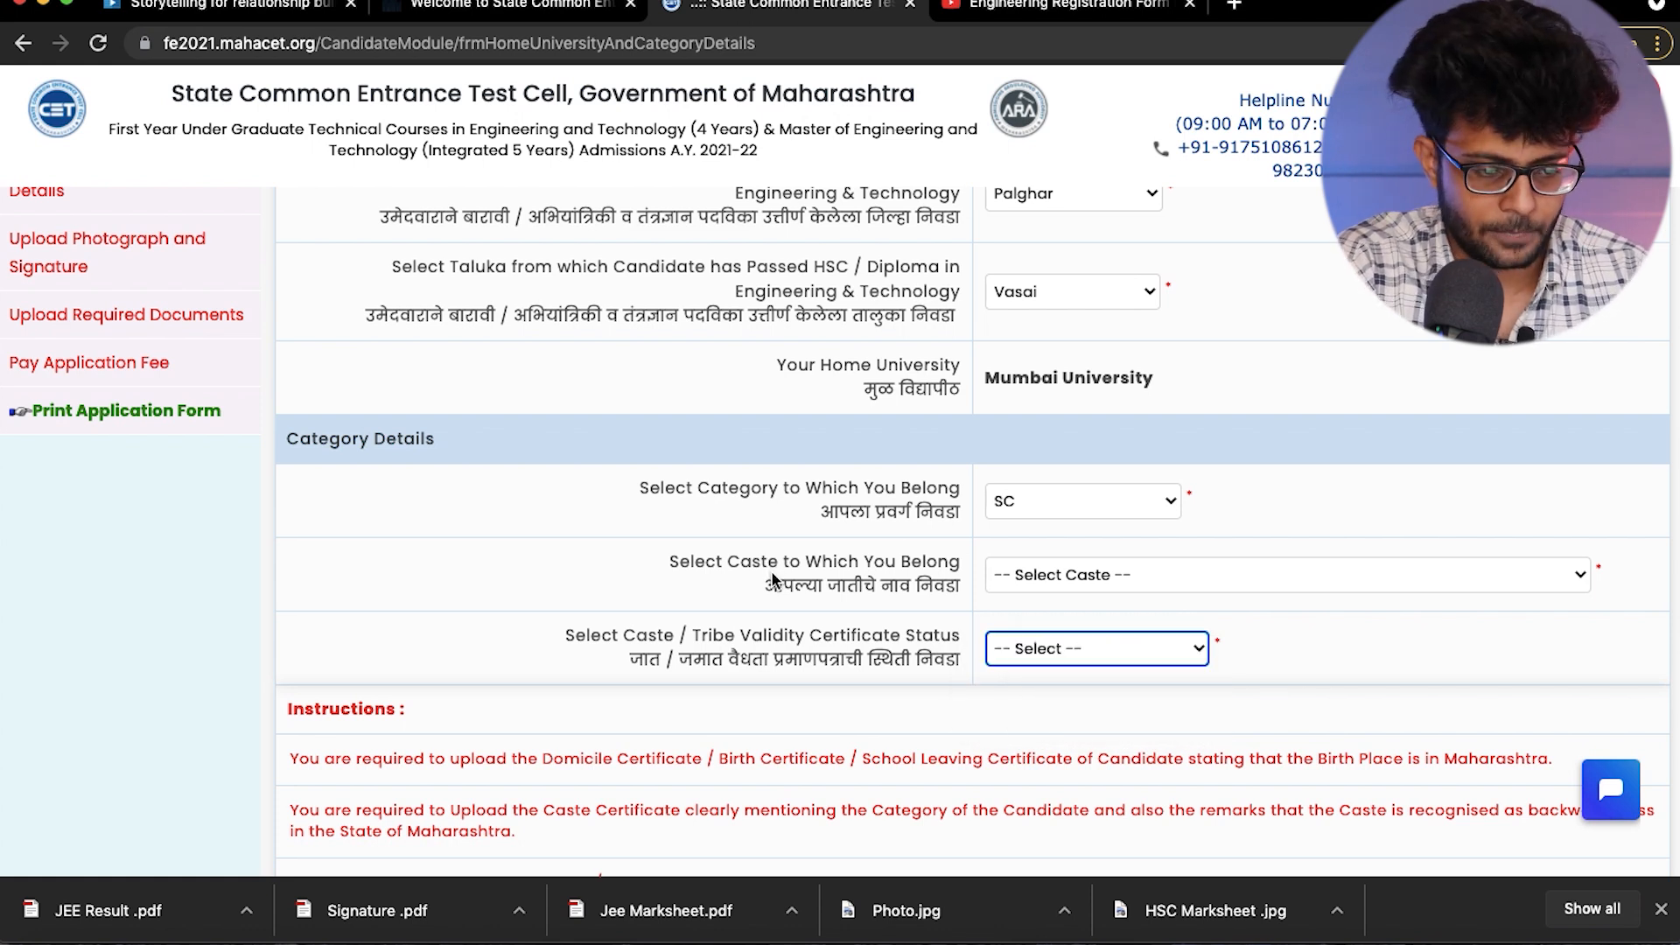
click(1005, 501)
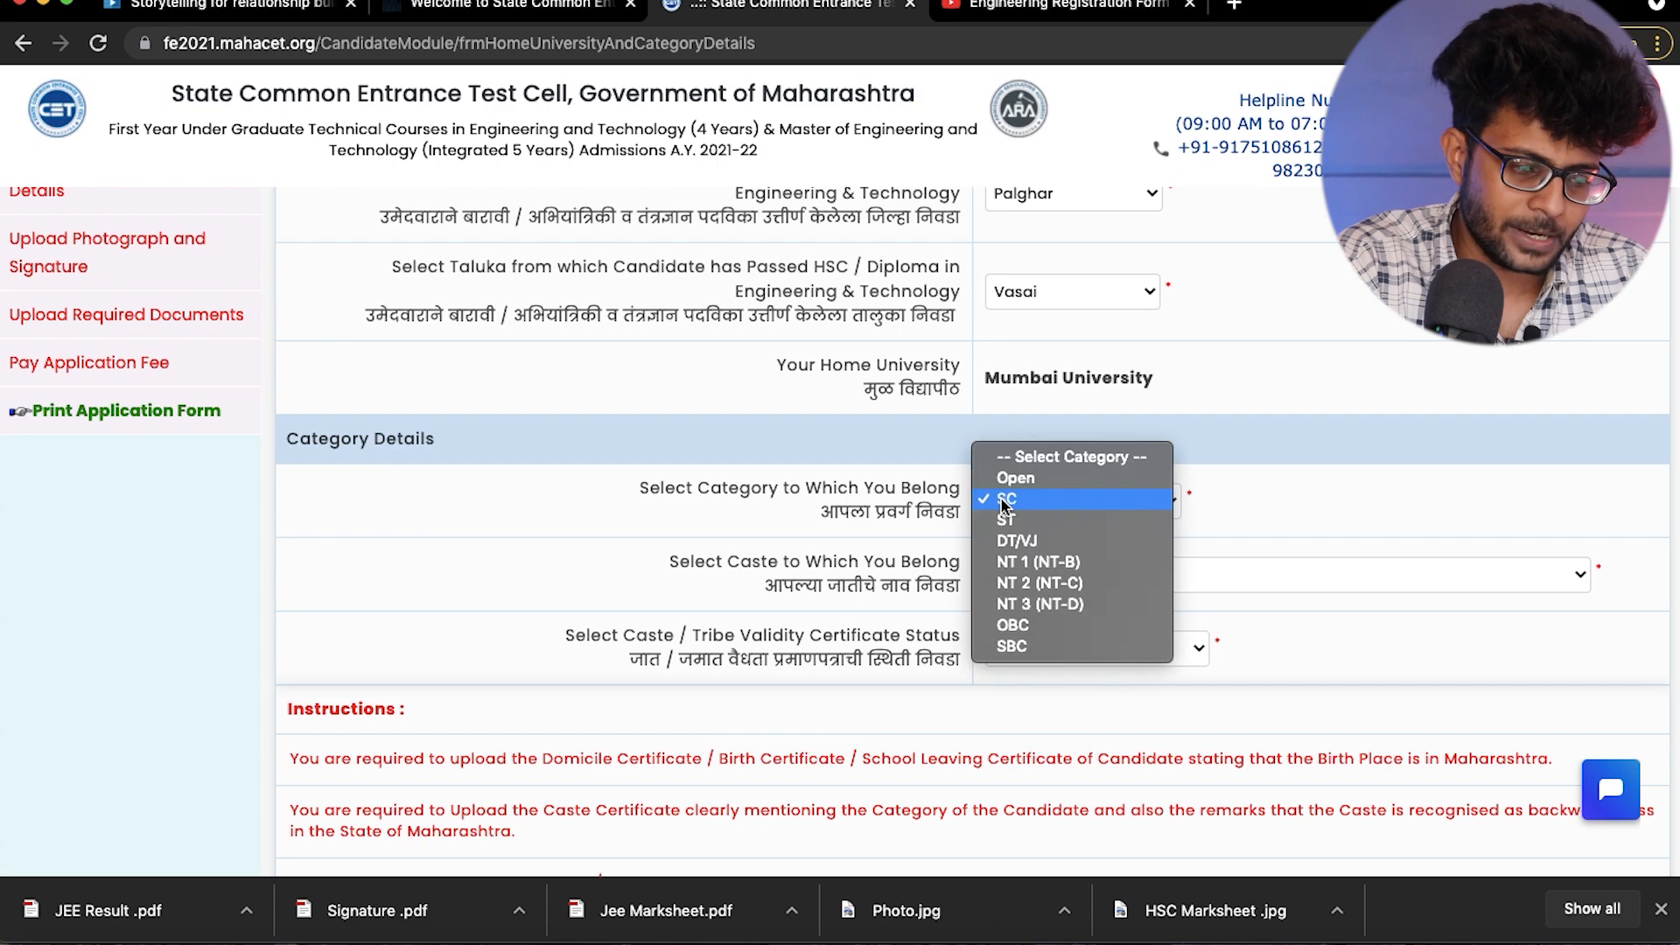
click(1010, 625)
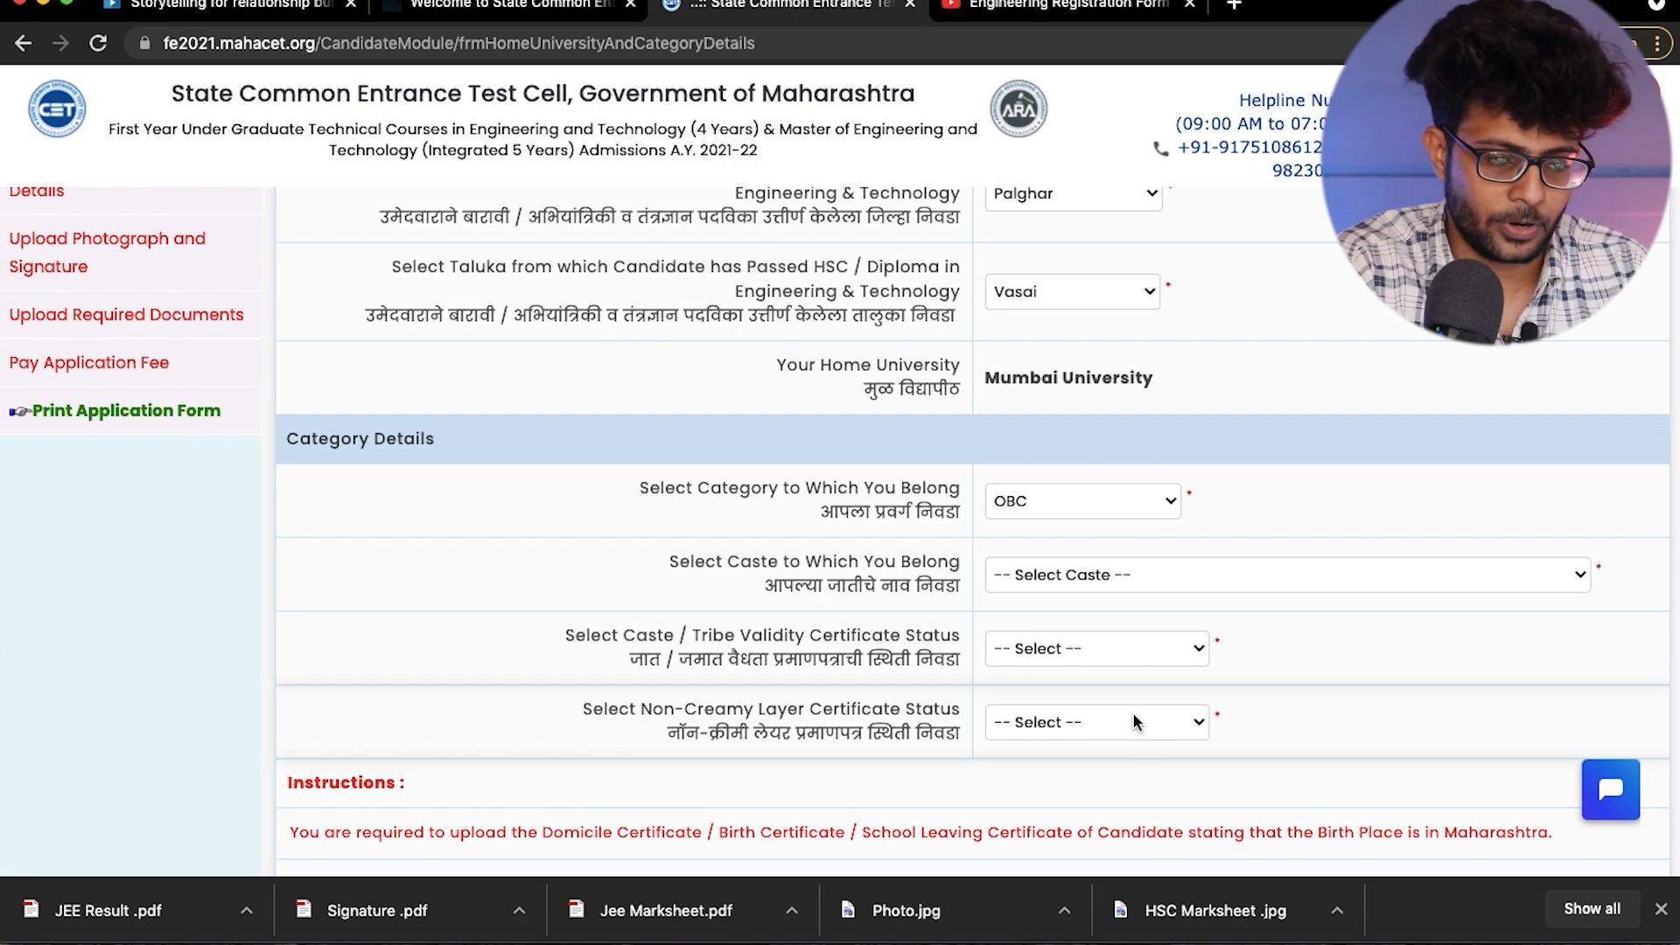
- Set the candidate's category to Open and answer No to applying for EWS seats
click(1062, 503)
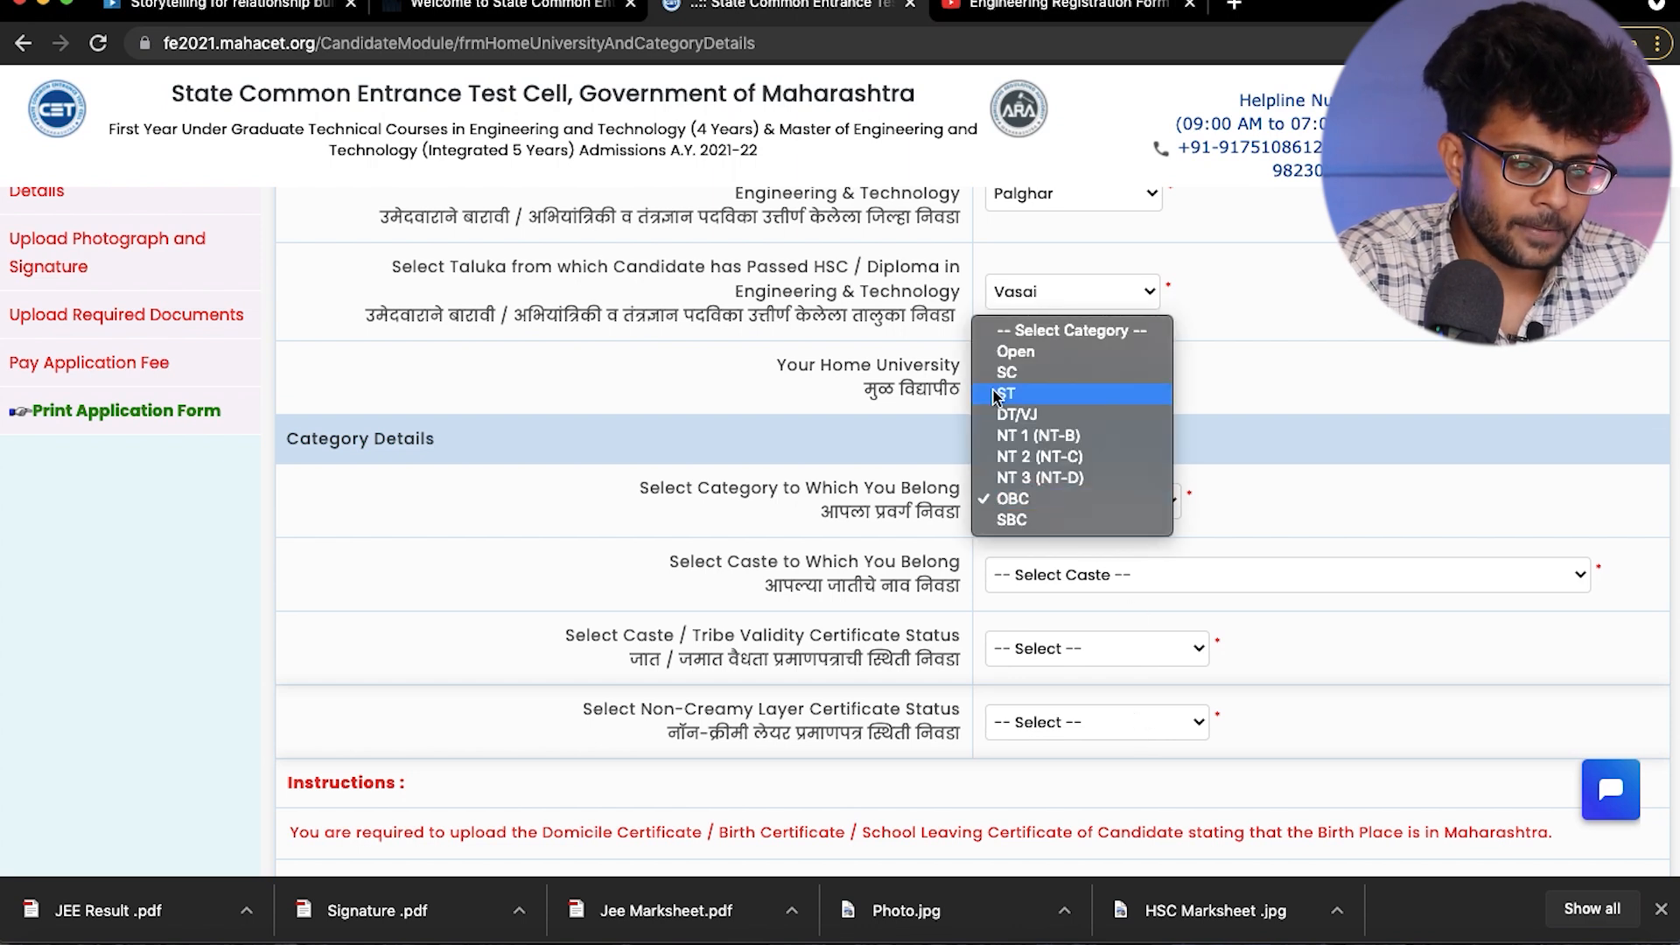
click(1004, 355)
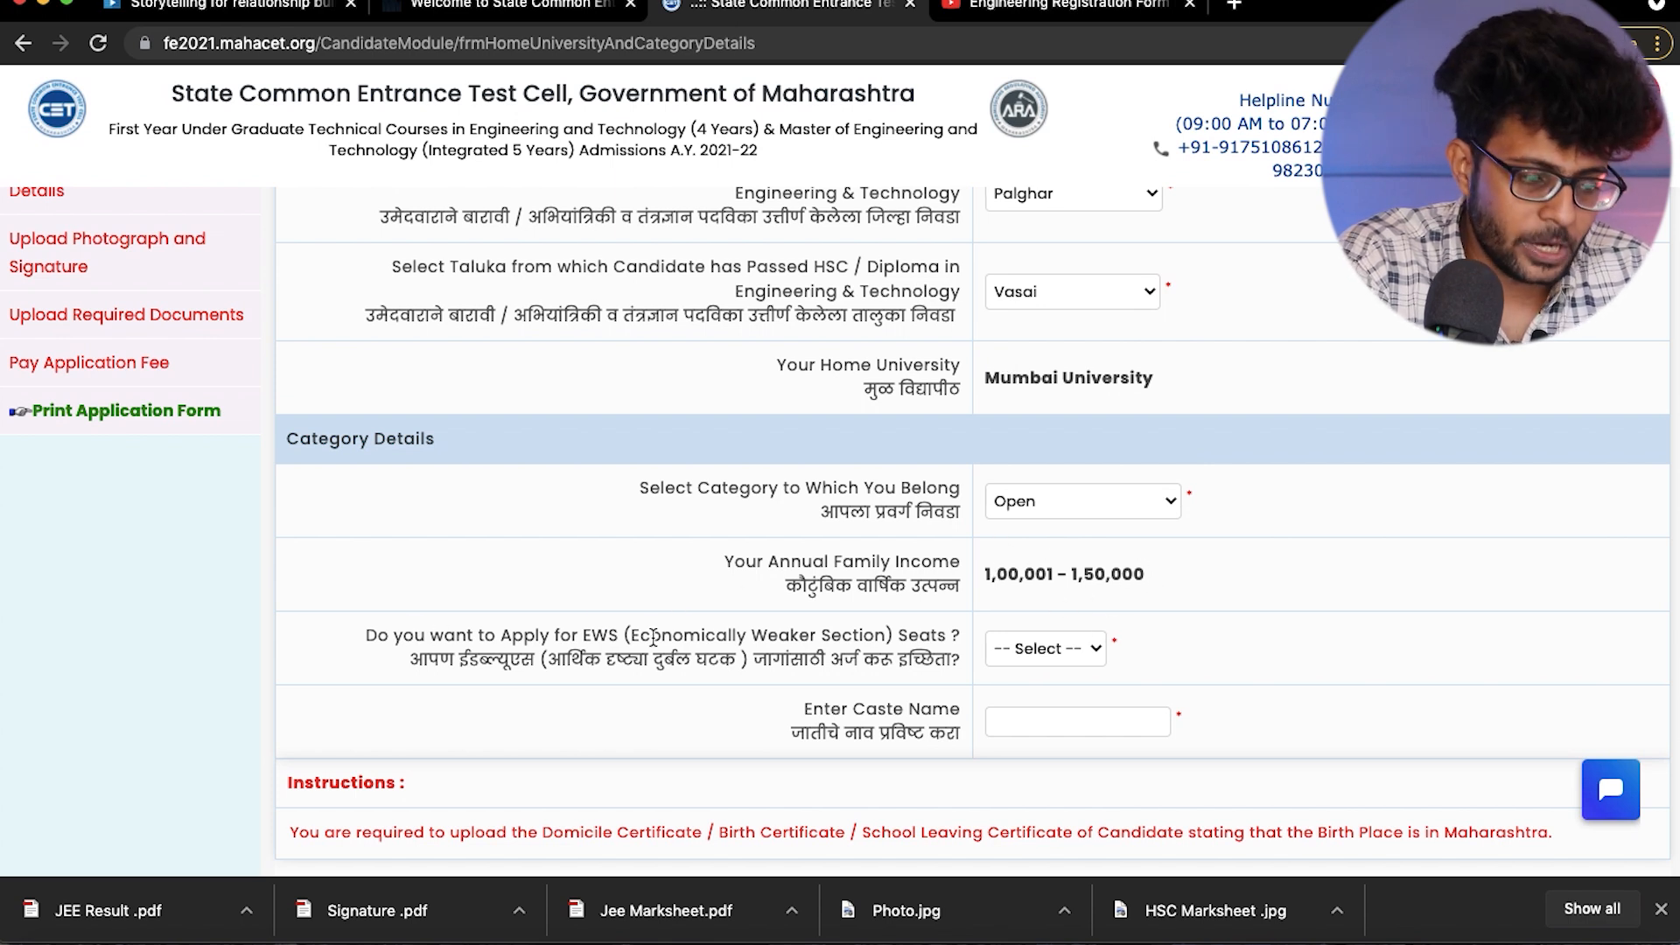
click(1068, 649)
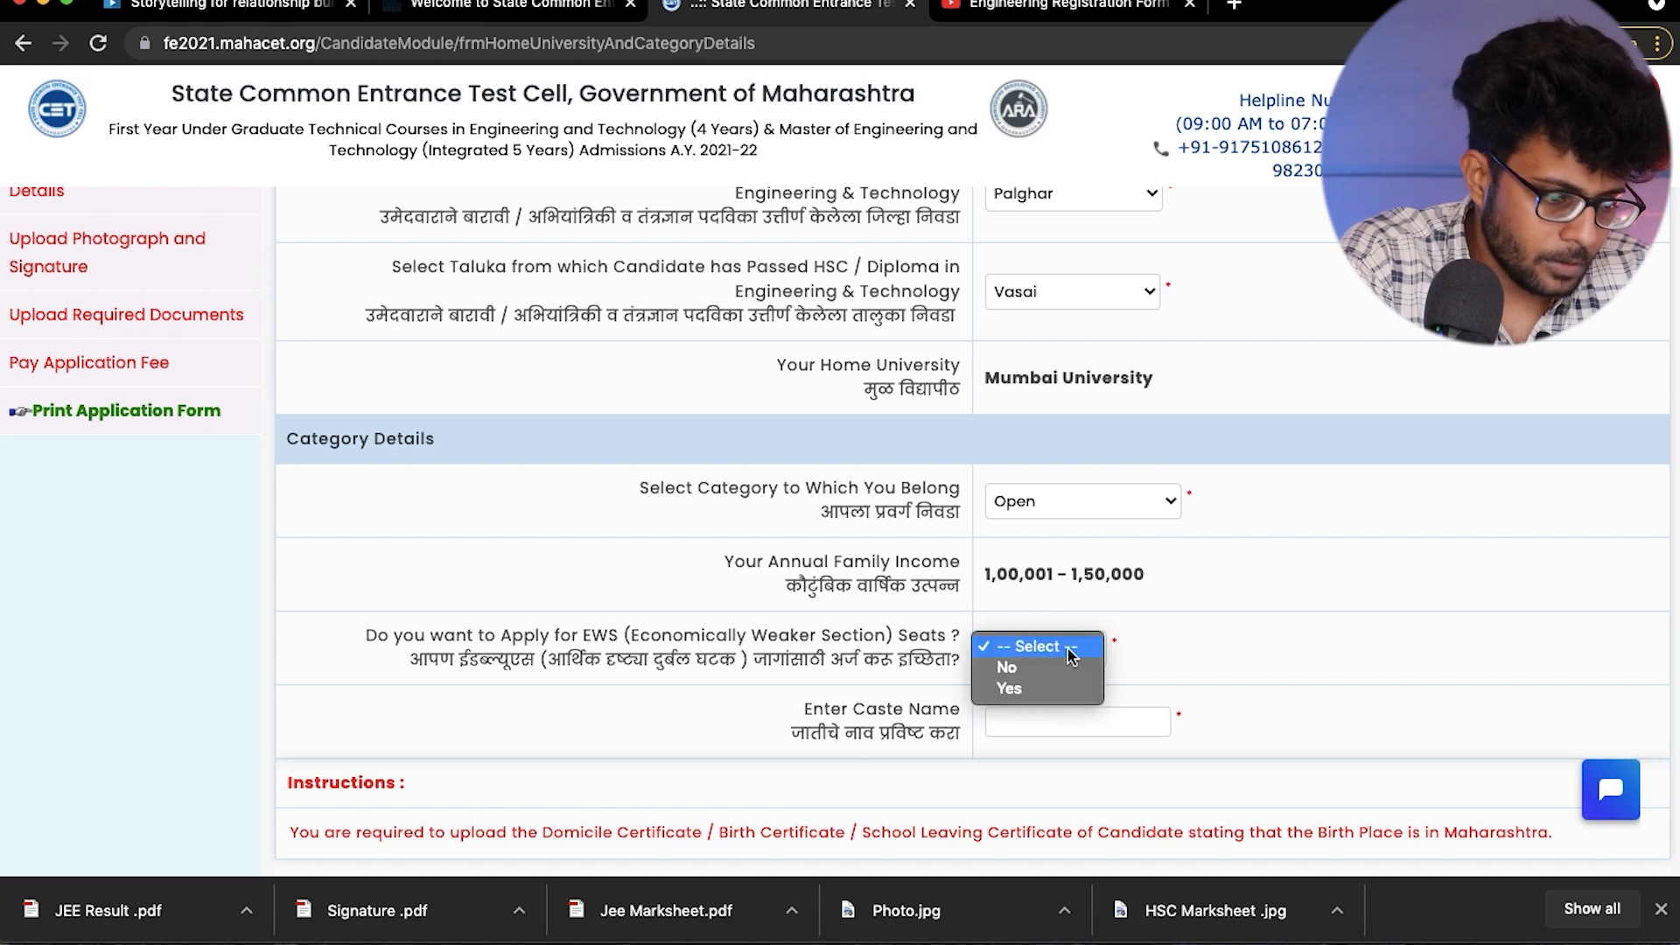
click(1006, 668)
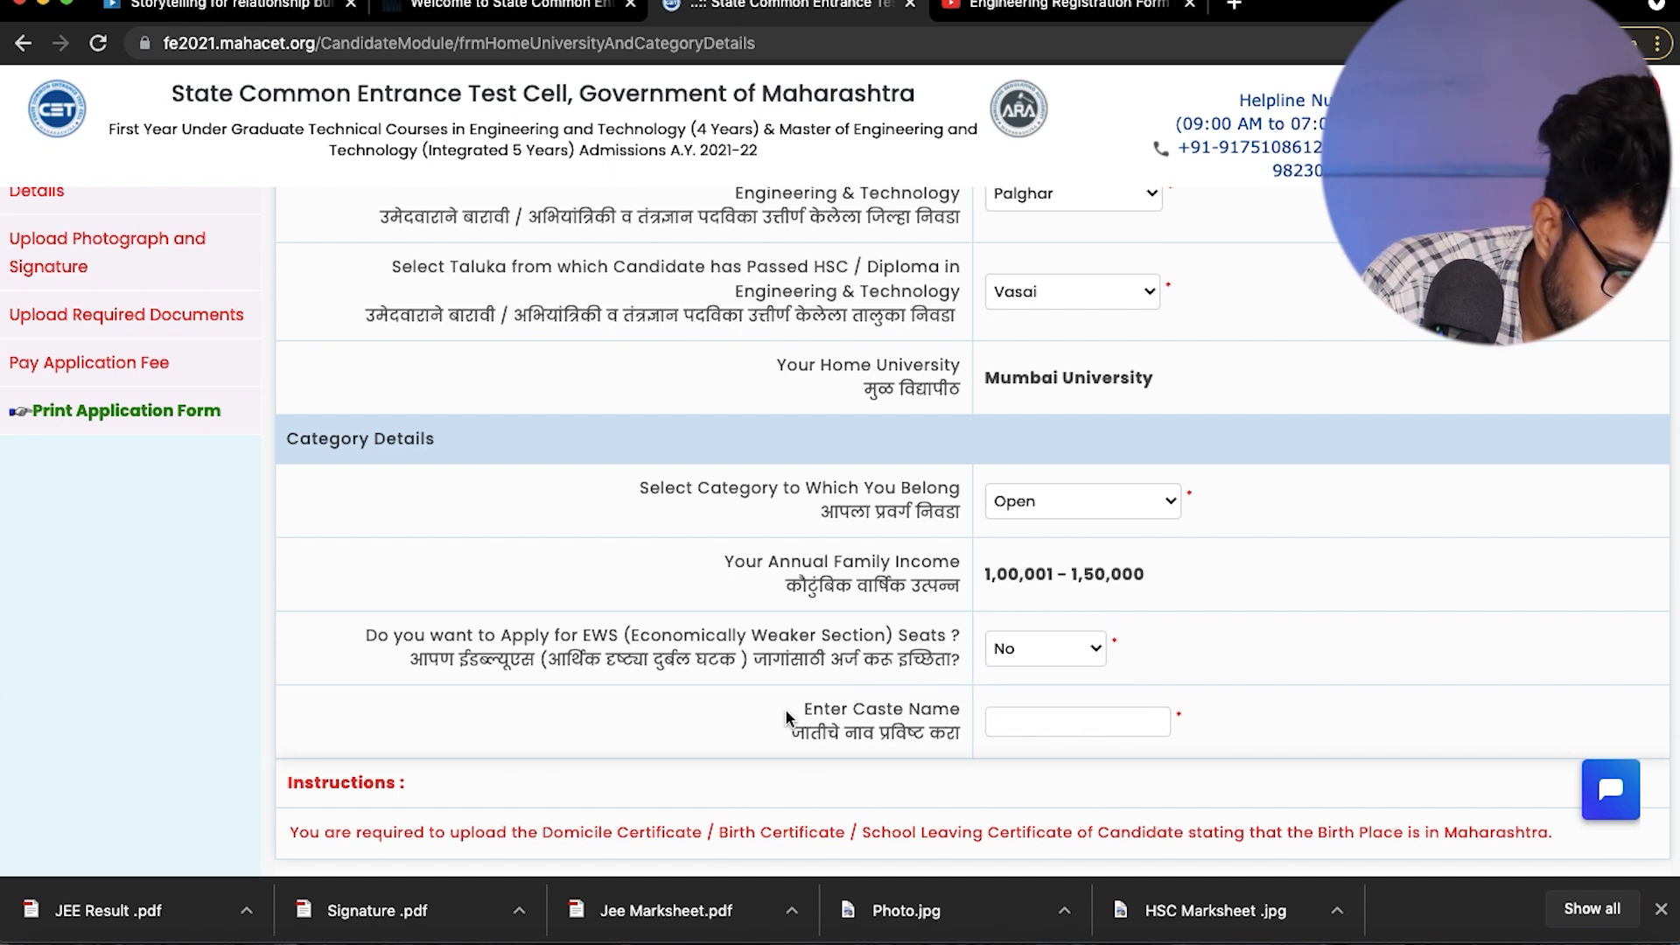
- Enter Marwadi as the caste name and save the Home University and Category Details
scroll(779, 717, down, 1)
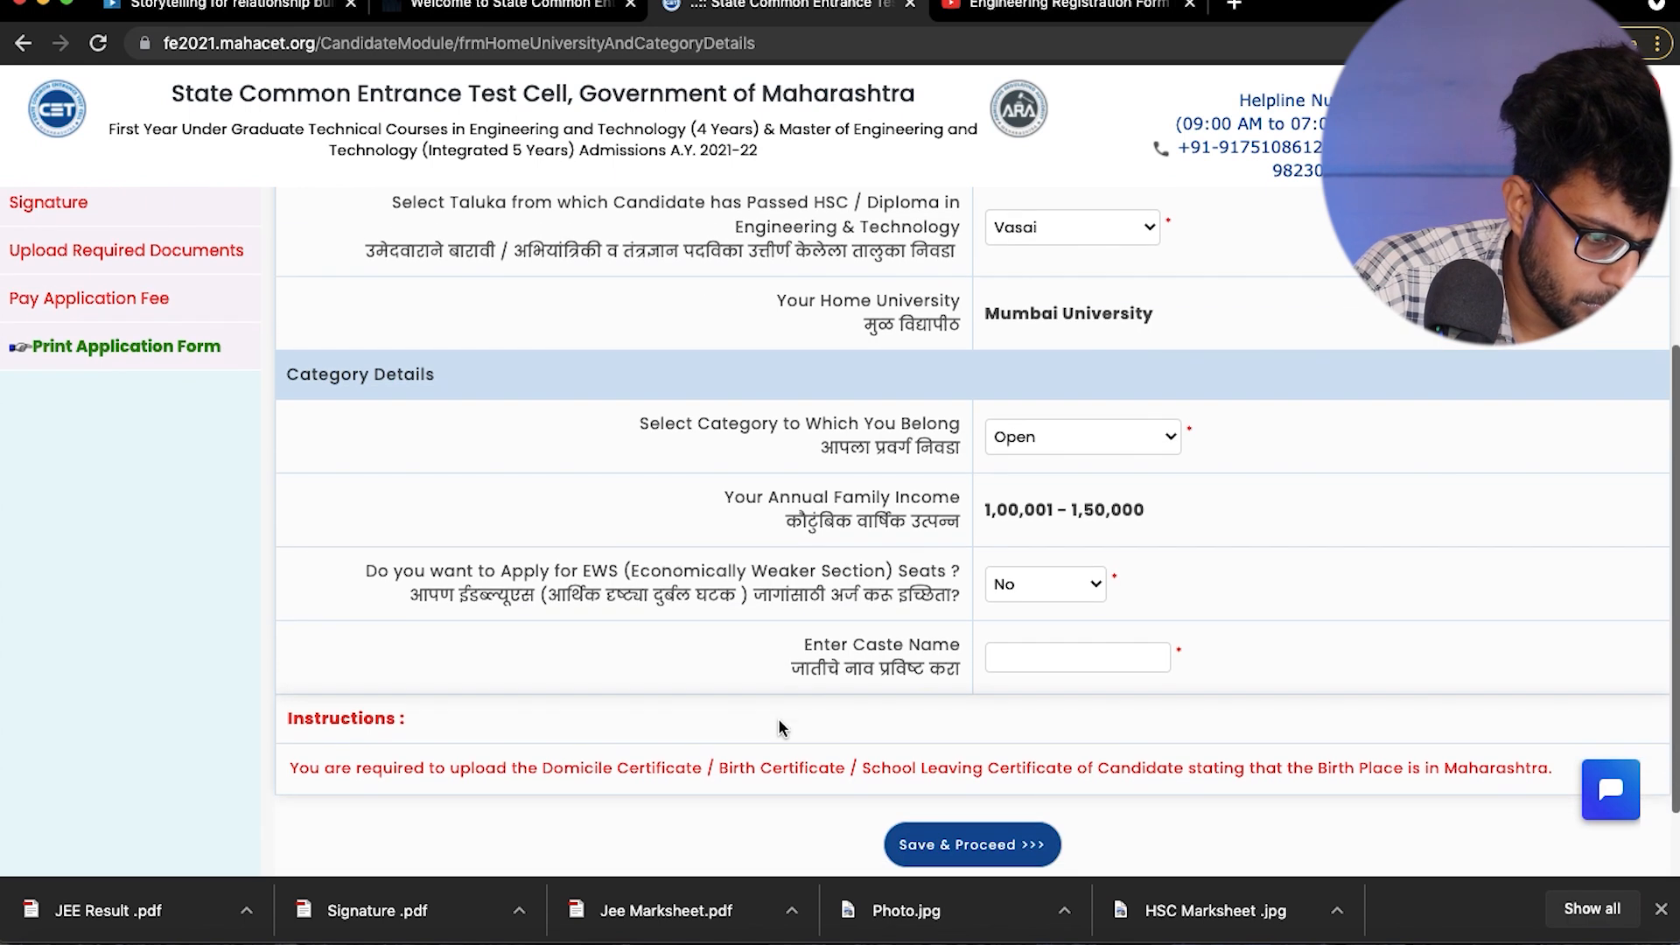
click(1059, 656)
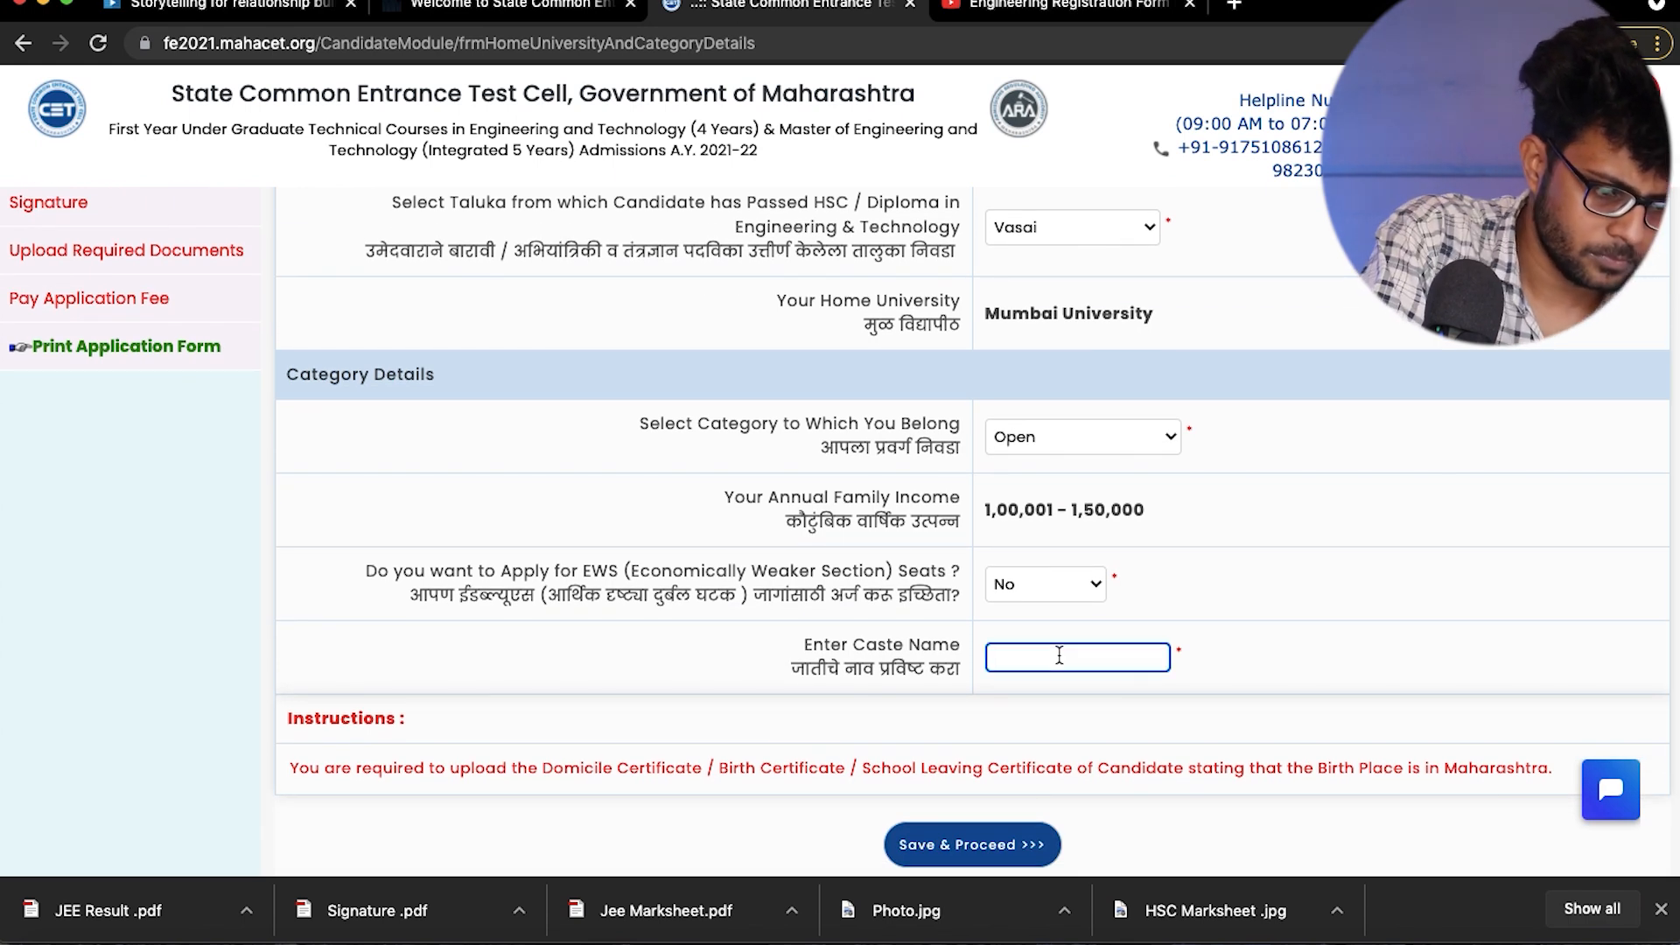
text(M)
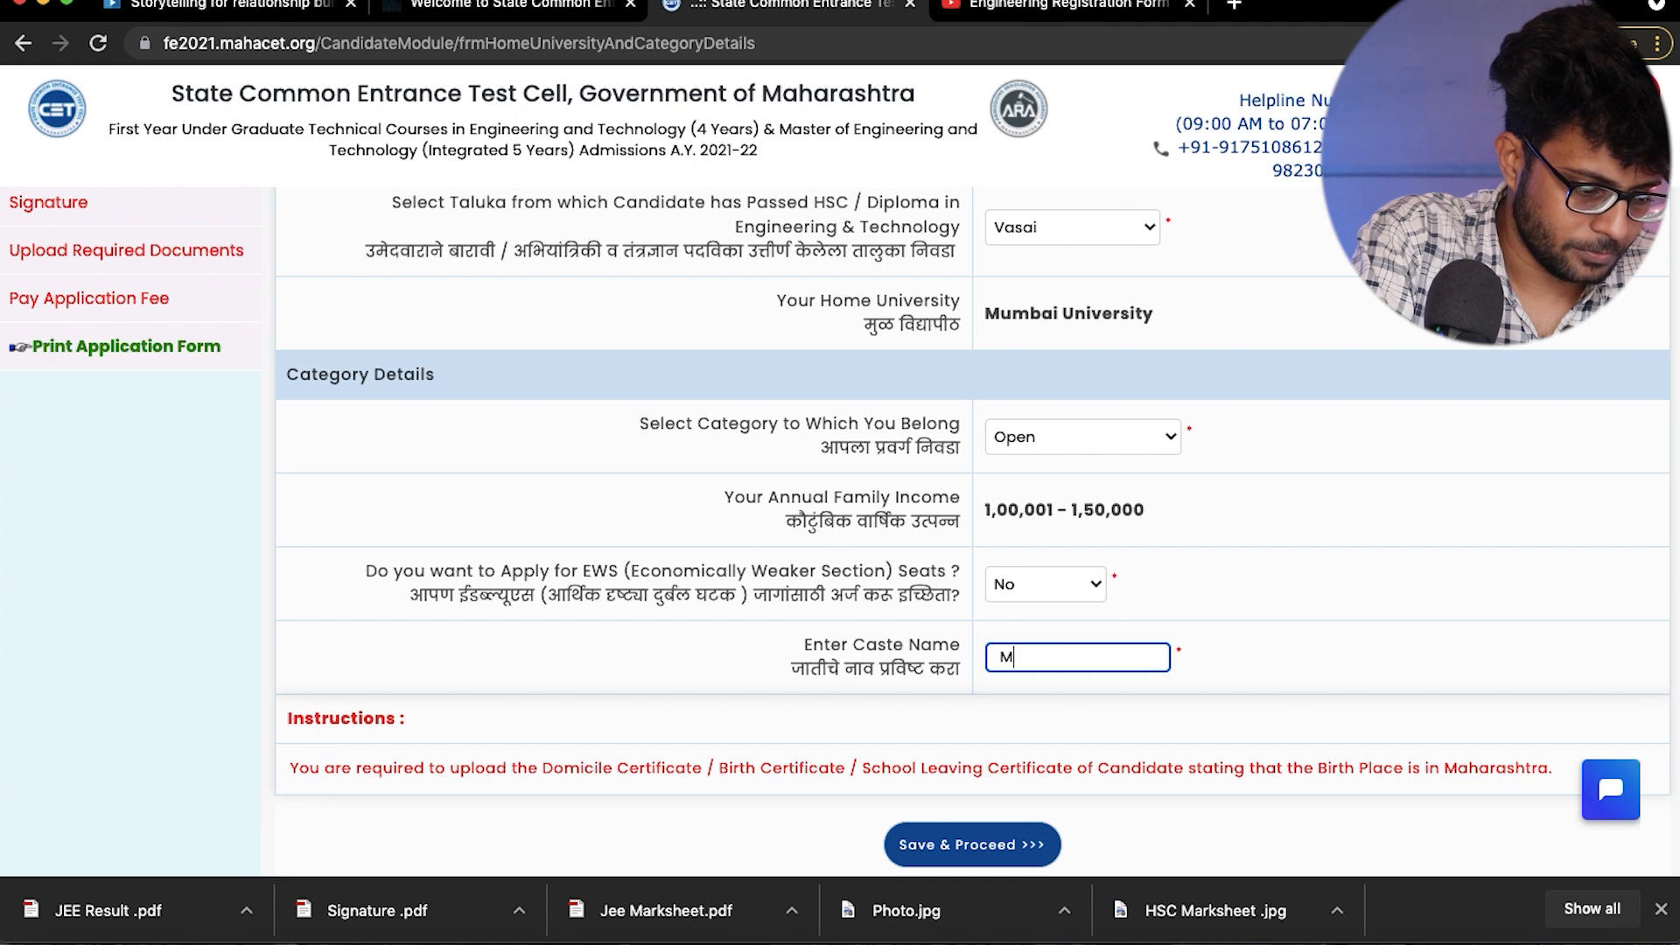
text(arwadi)
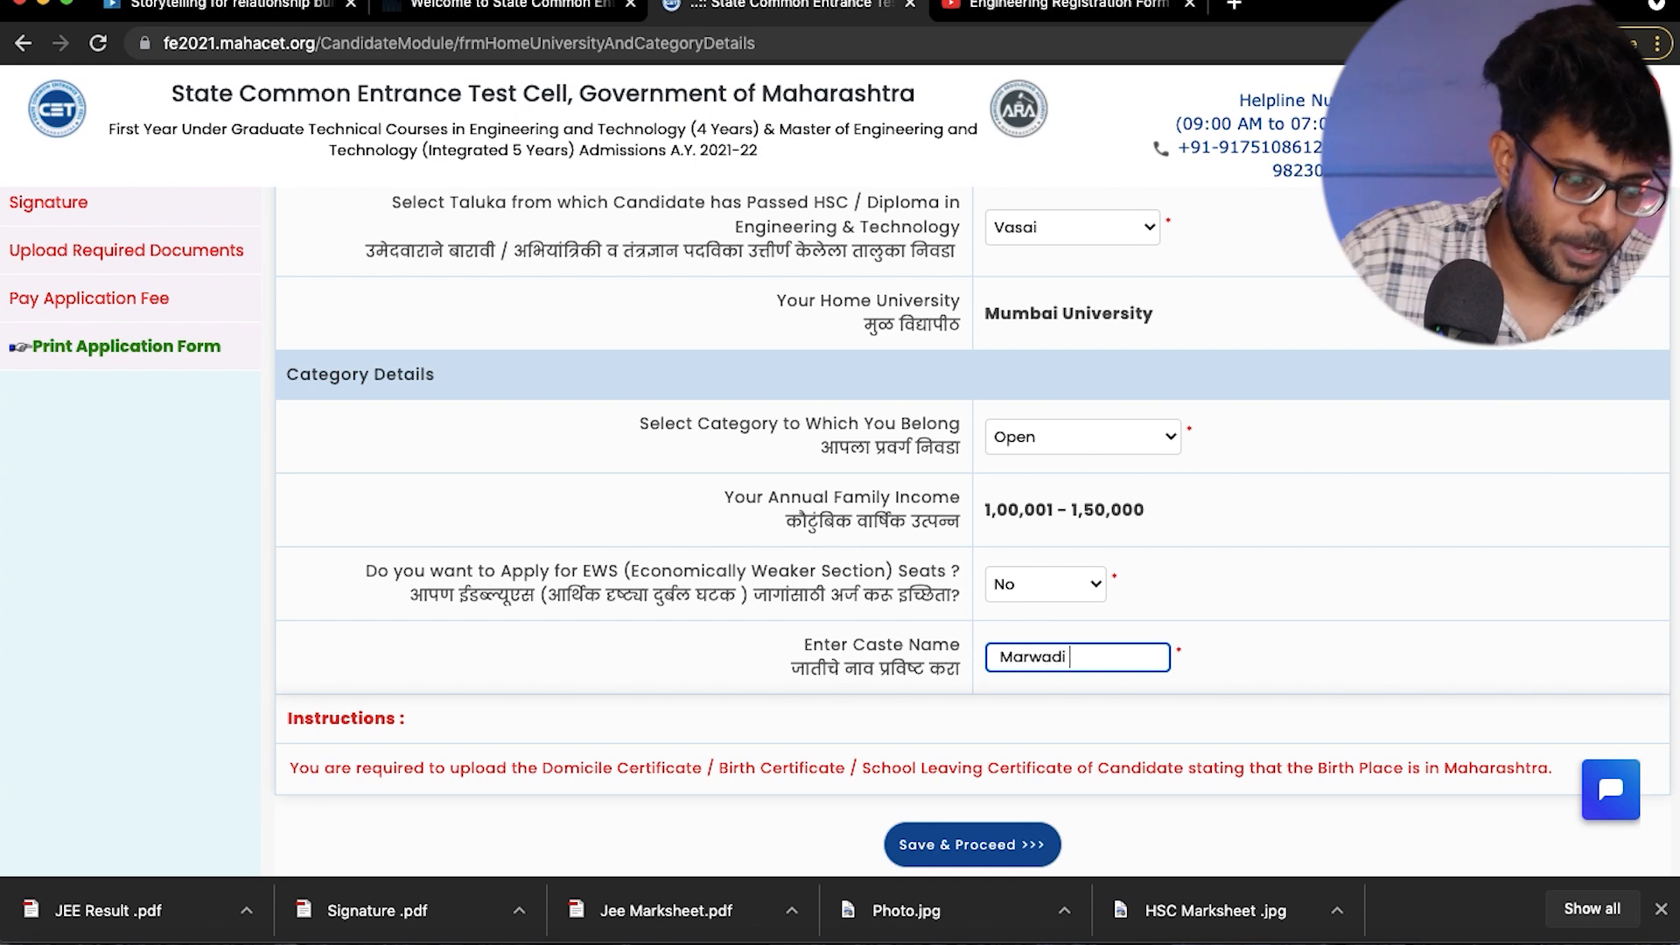
click(1400, 645)
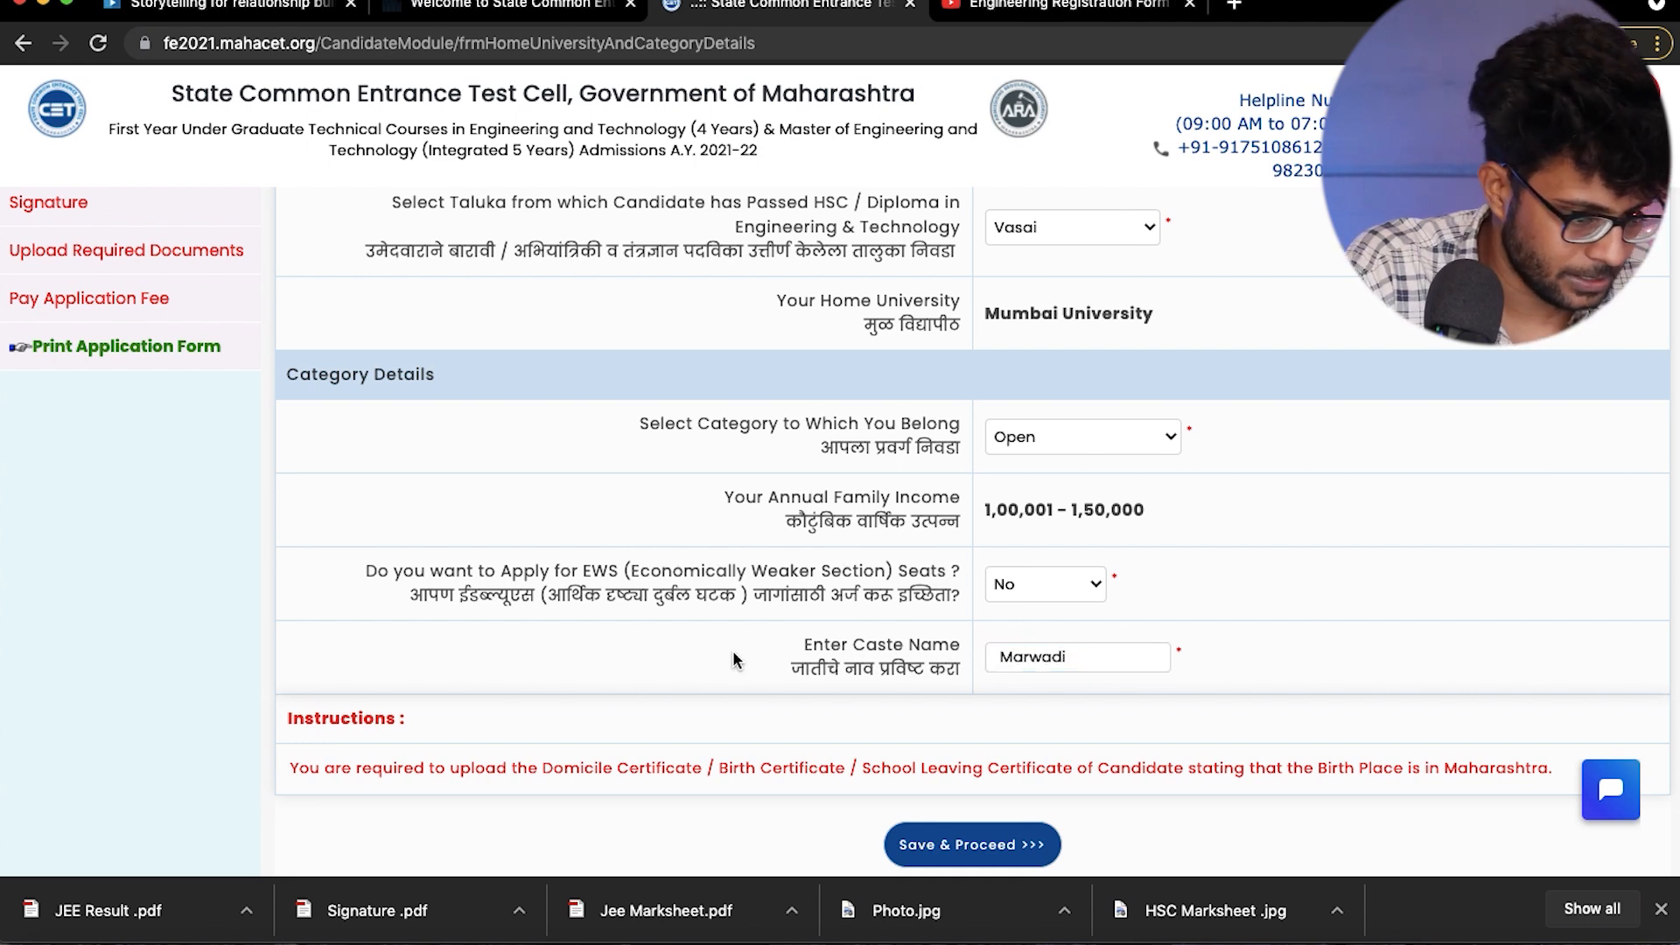
scroll(734, 659, down, 1)
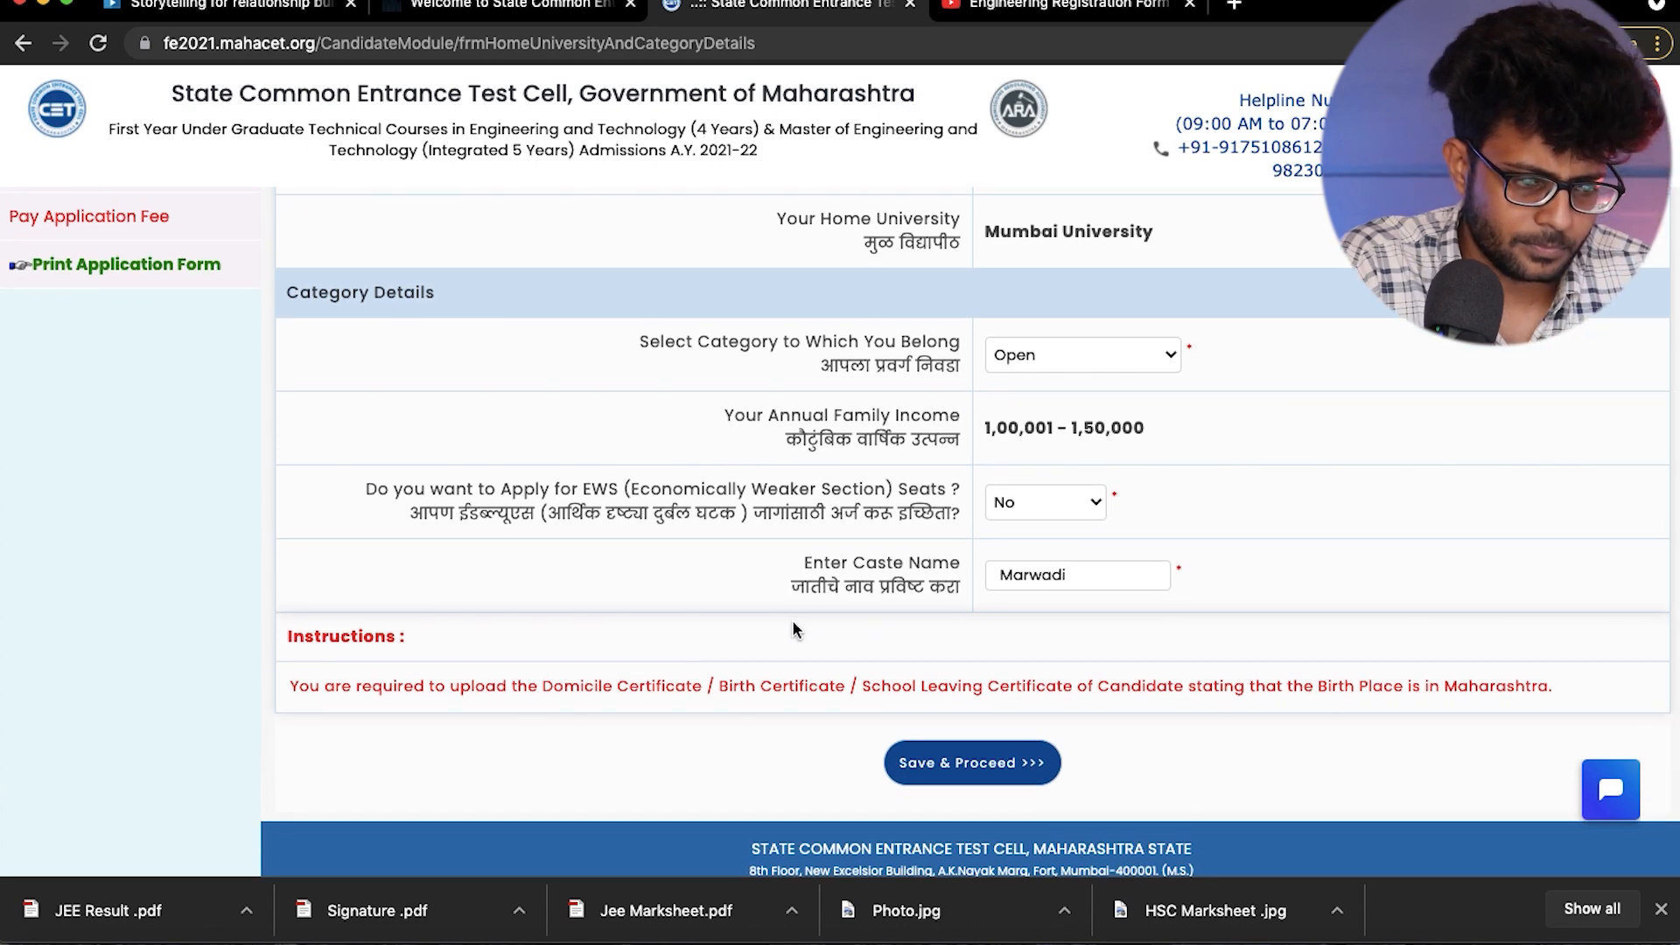
click(969, 763)
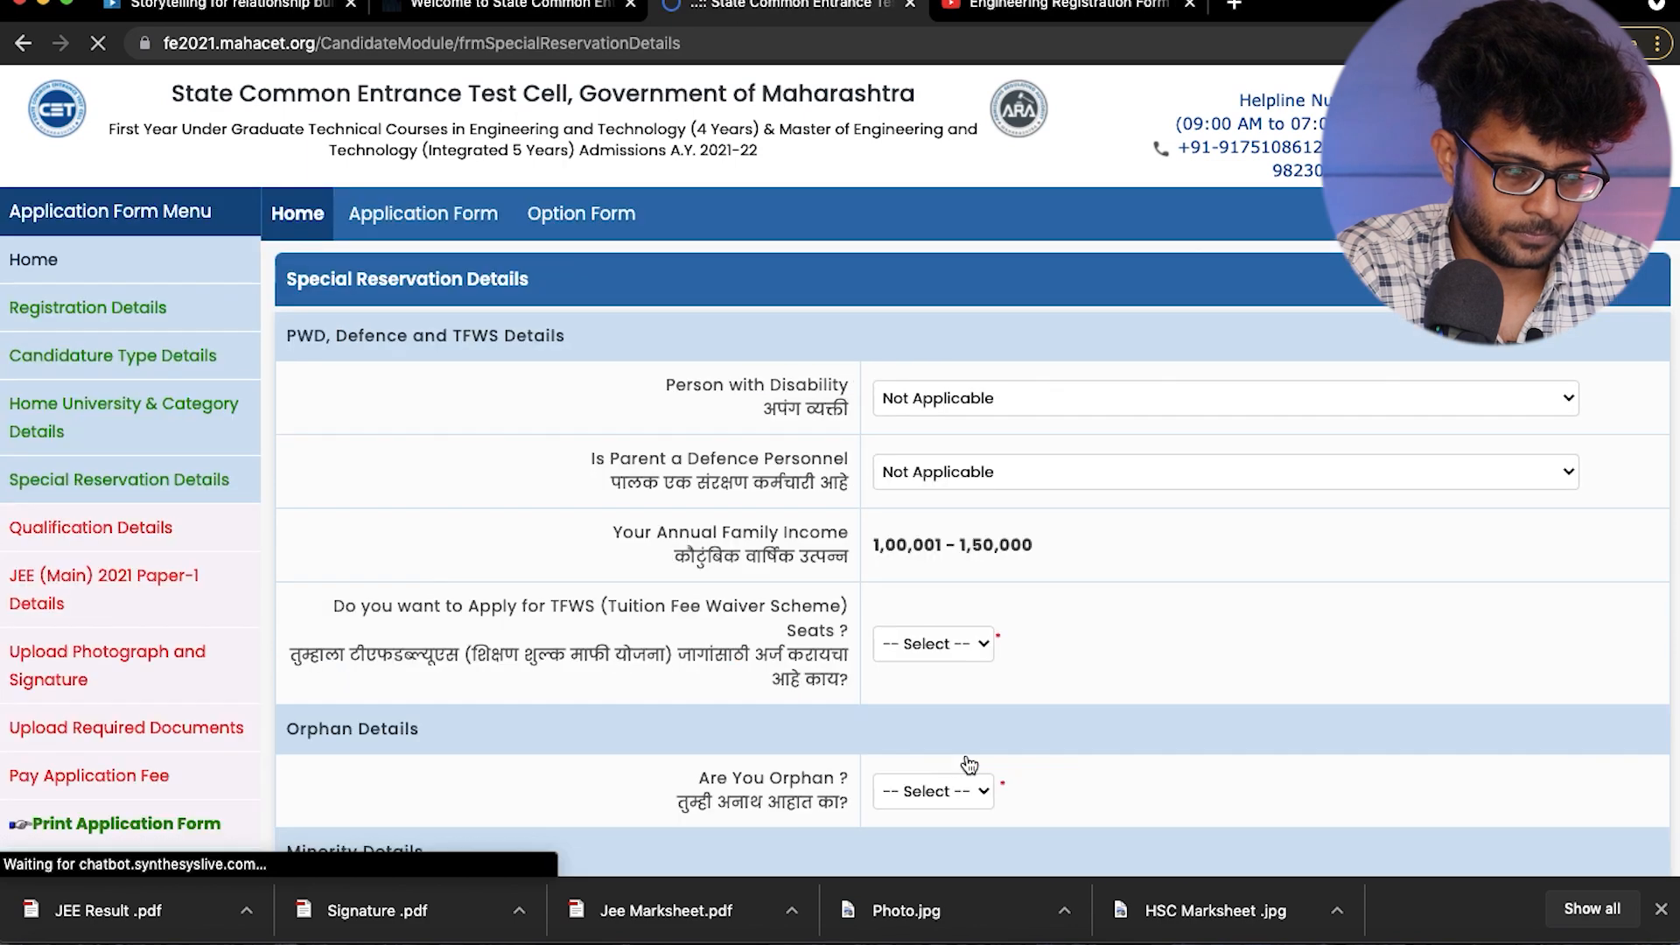
- Review the disability and parent defence personnel options, keeping both set to Not Applicable
scroll(969, 764, down, 1)
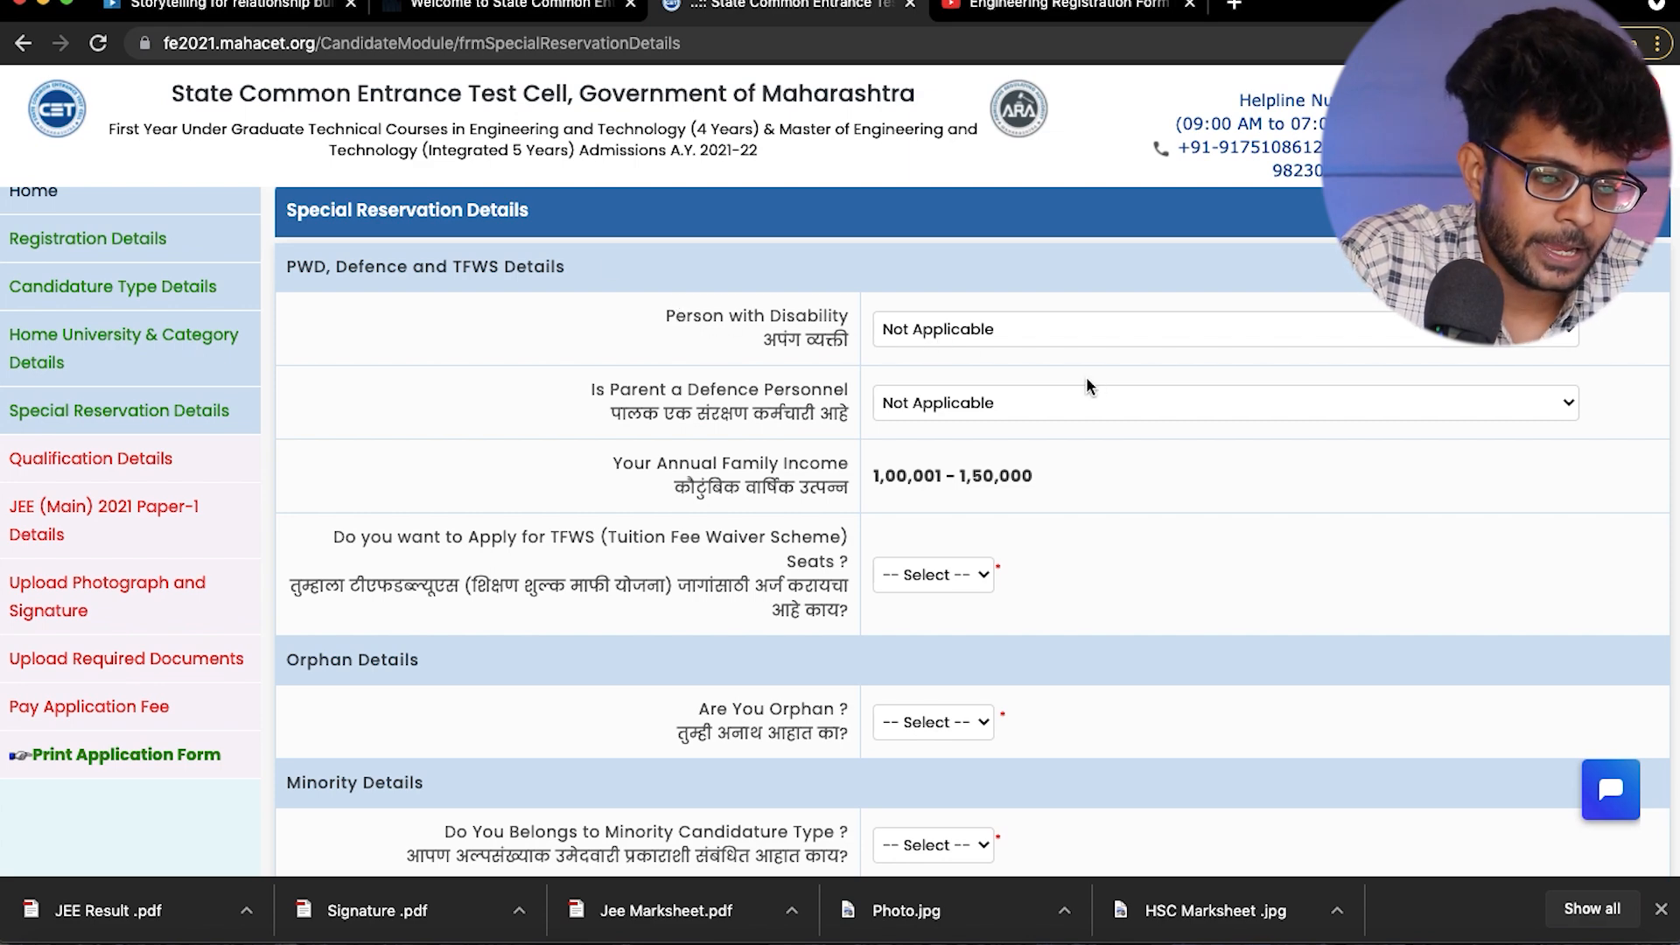
click(948, 334)
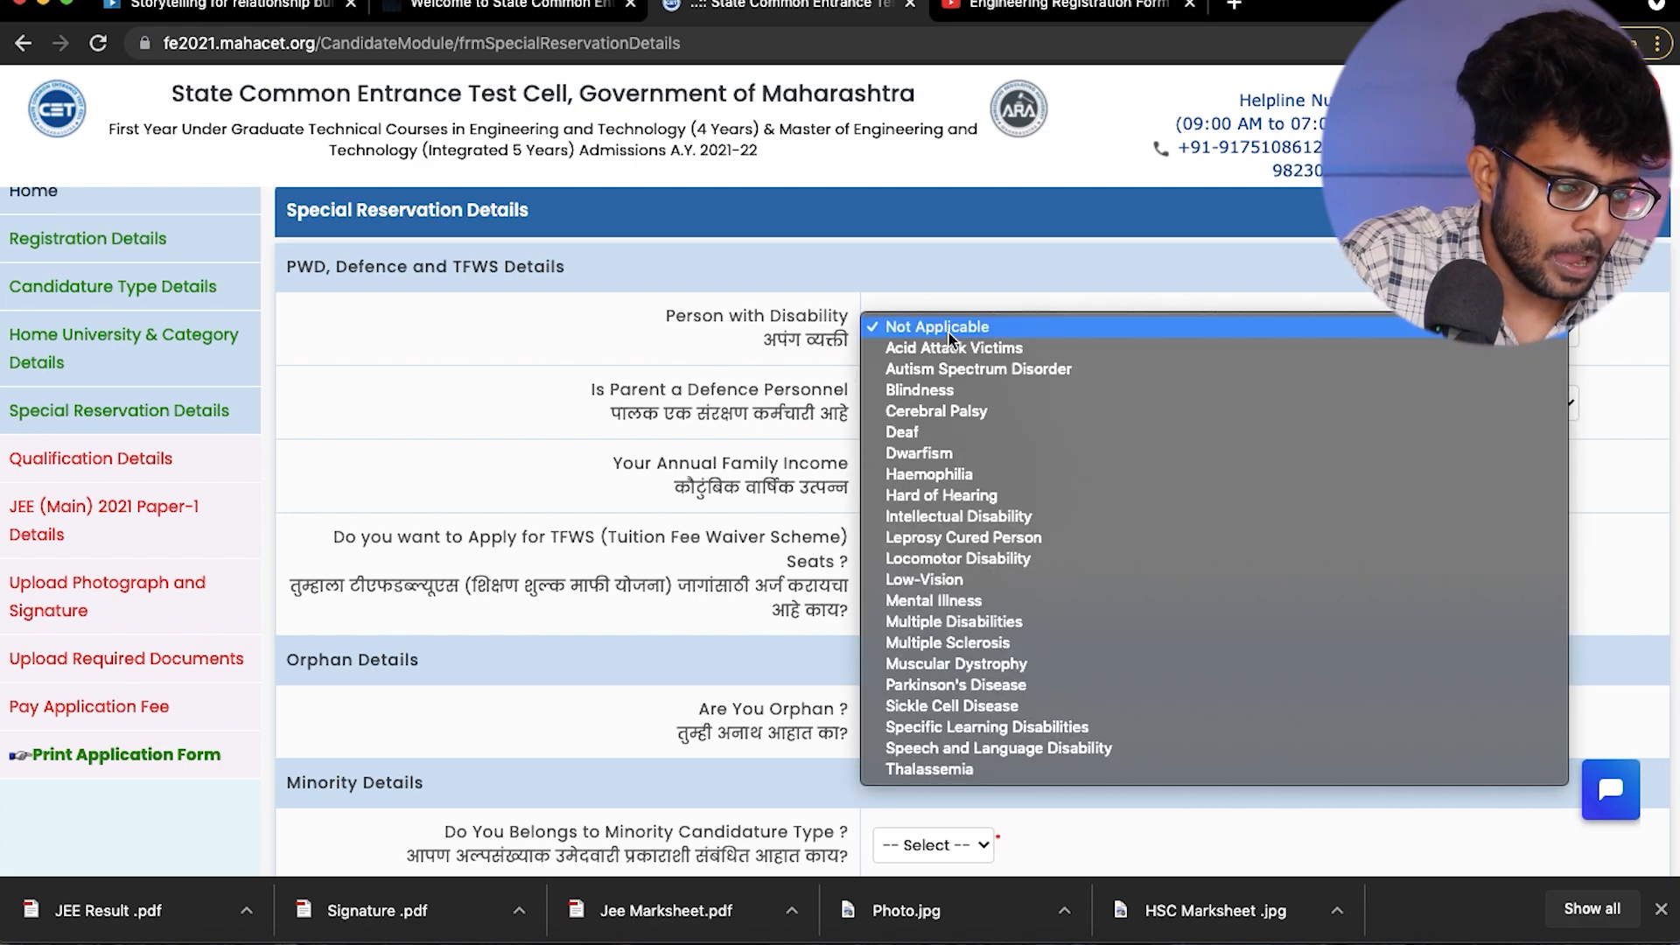
click(948, 330)
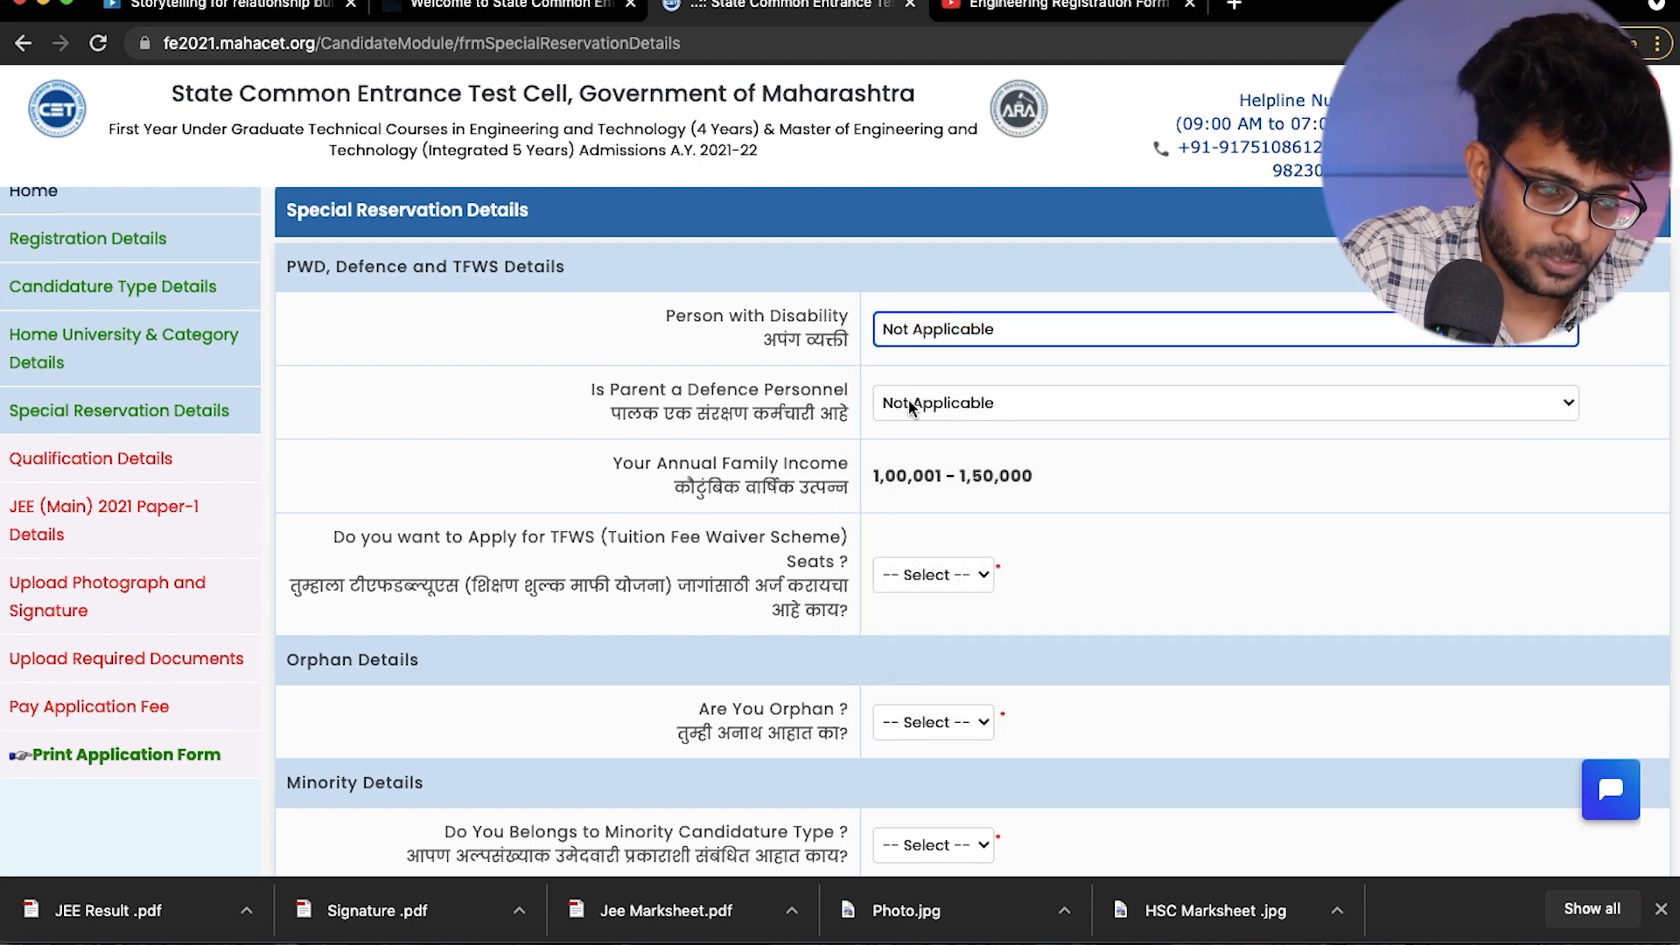
scroll(560, 433, down, 2)
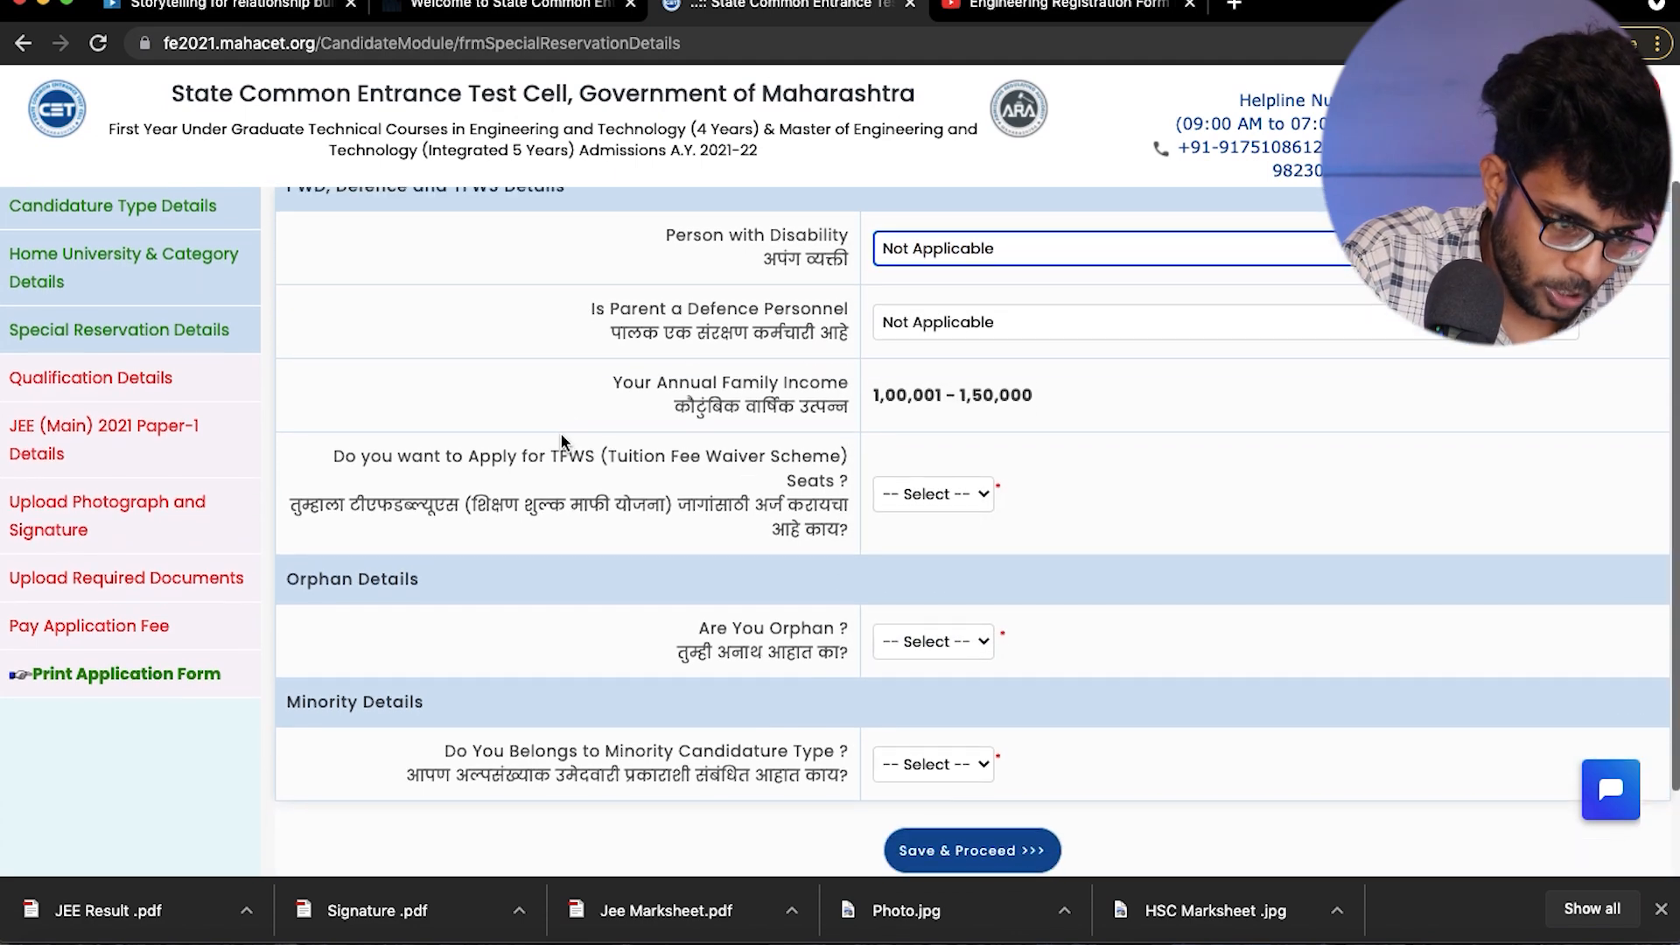
click(927, 317)
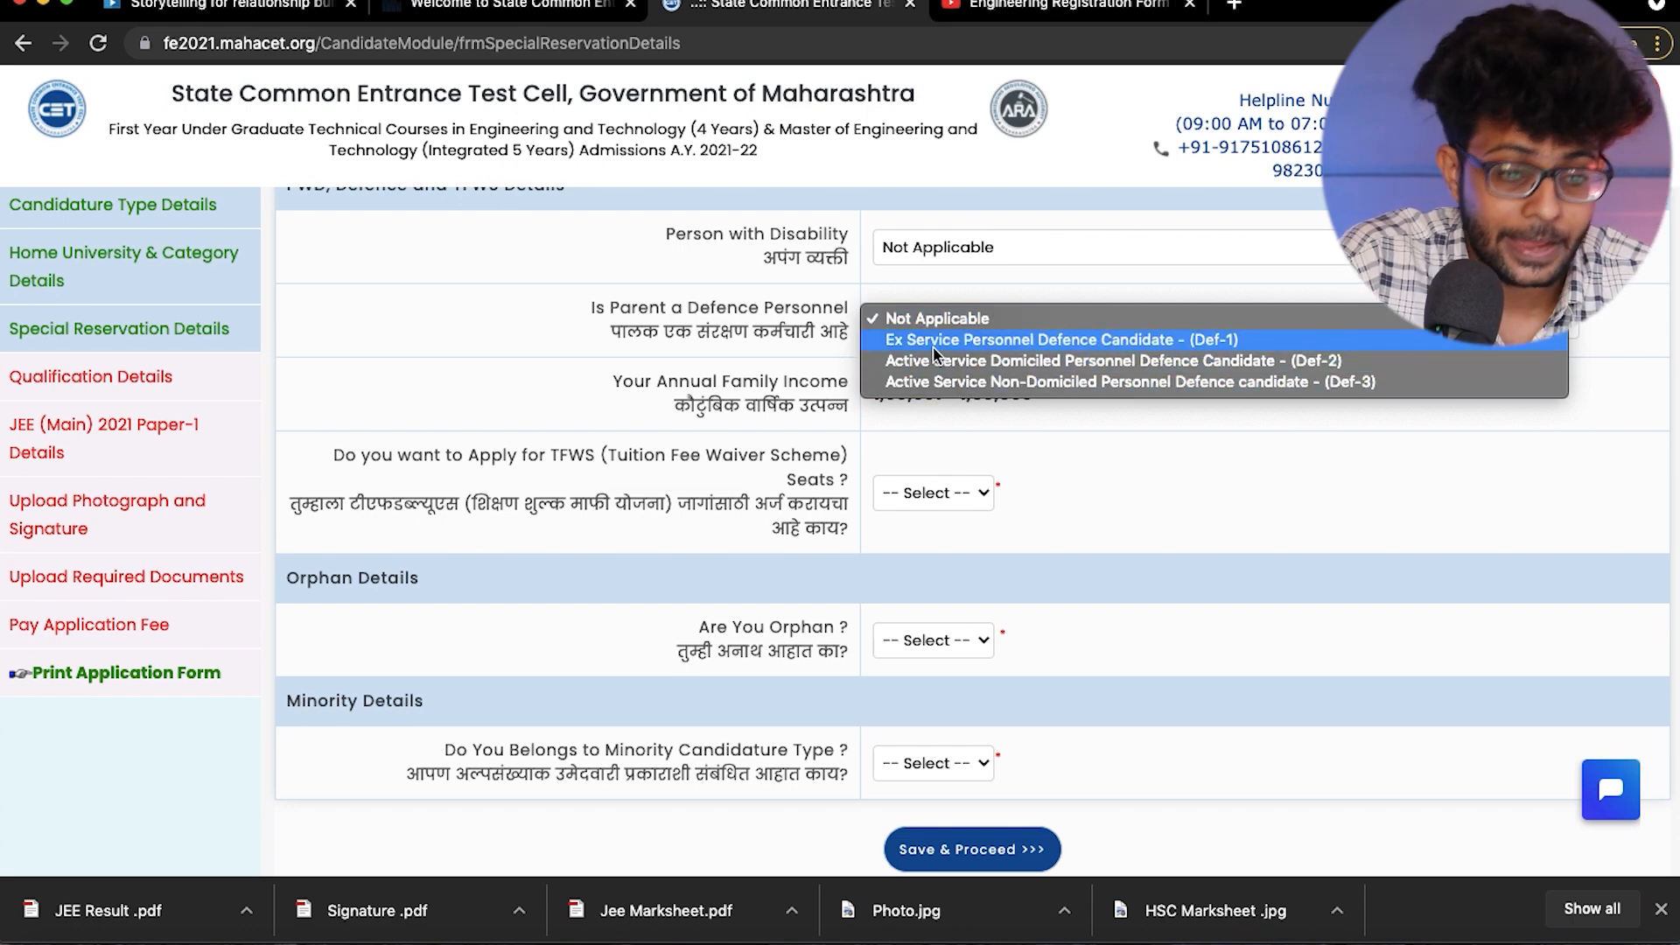
click(1188, 448)
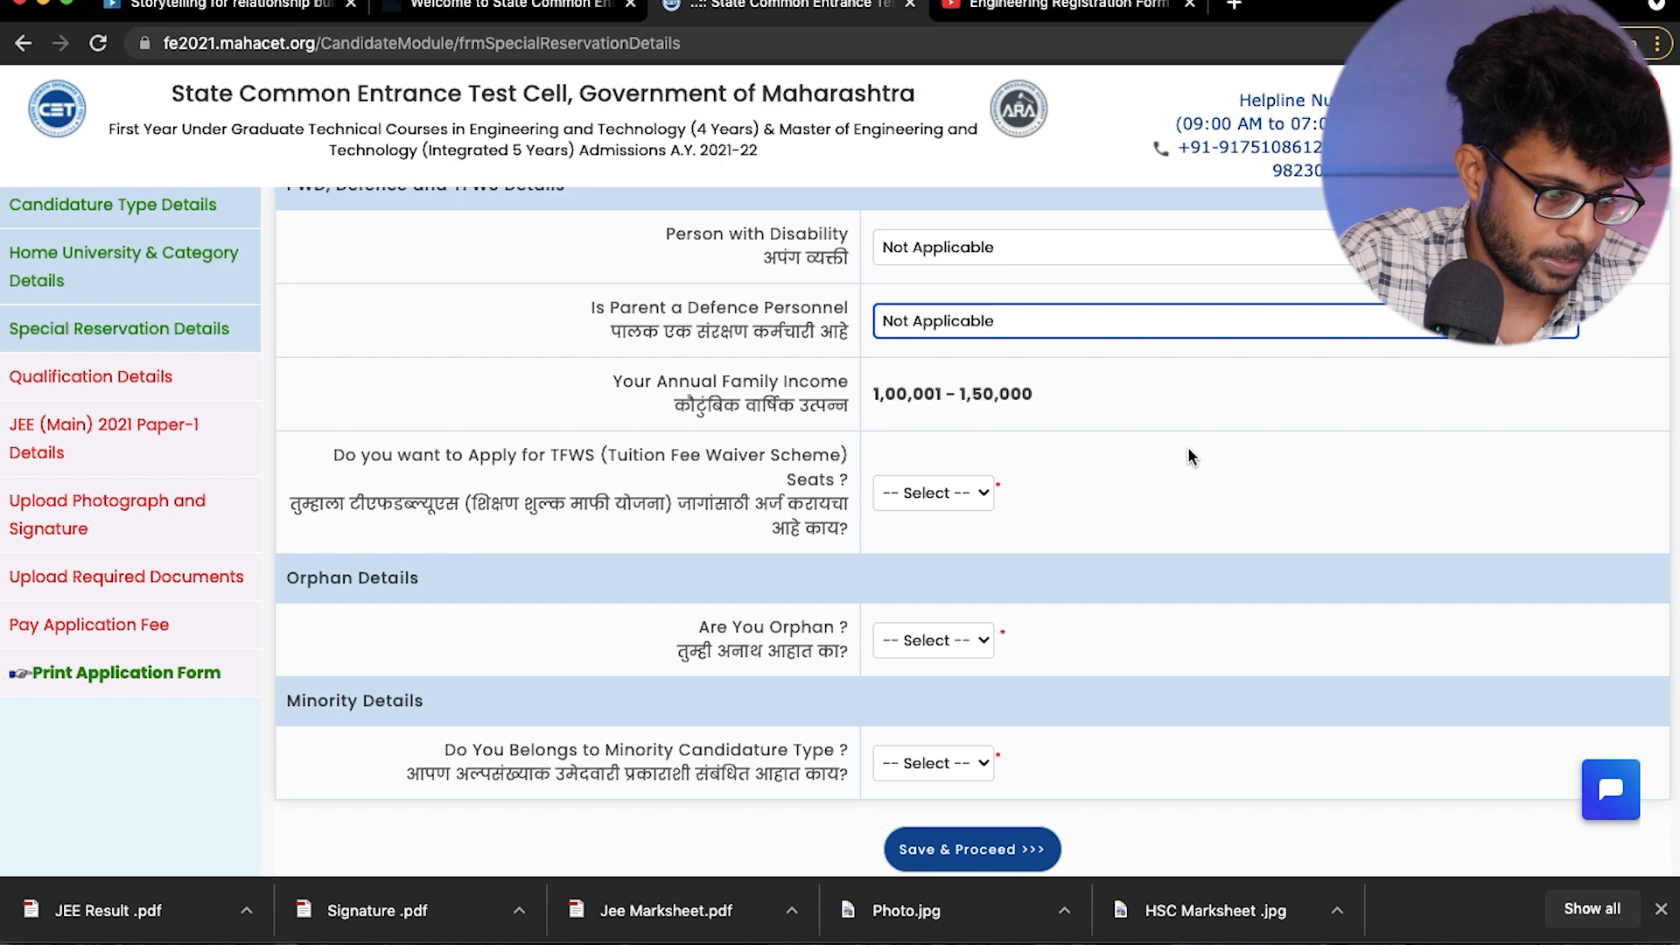
- Answer No to applying for TFWS seats and No to the orphan question
scroll(1189, 449, down, 1)
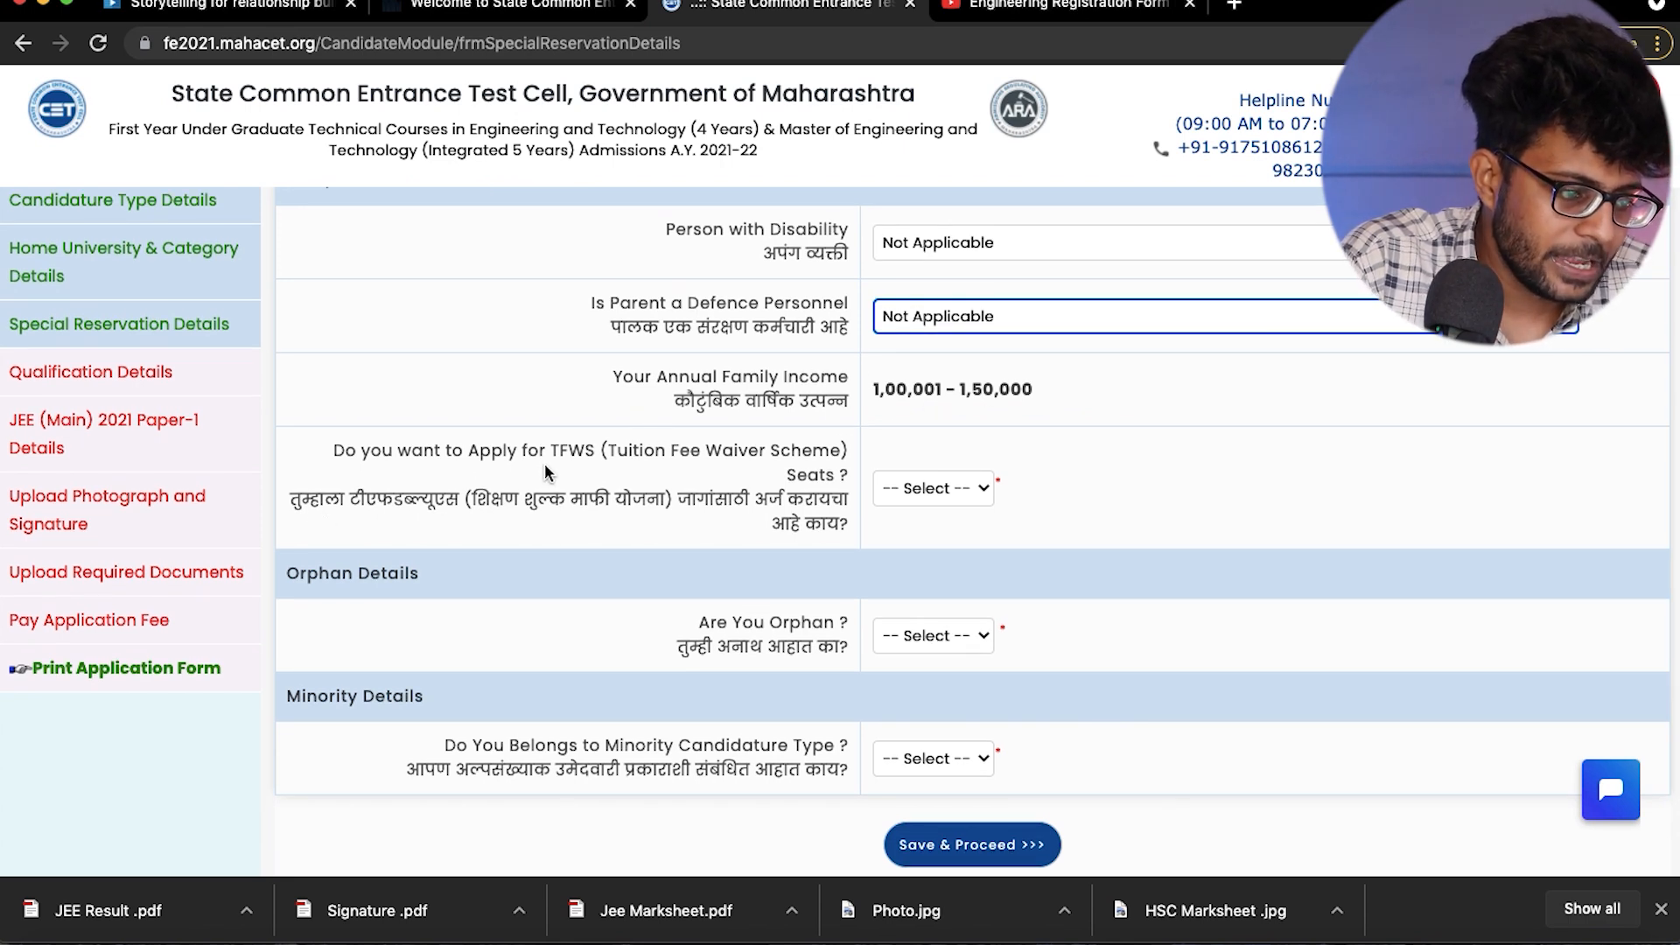
click(890, 491)
click(893, 509)
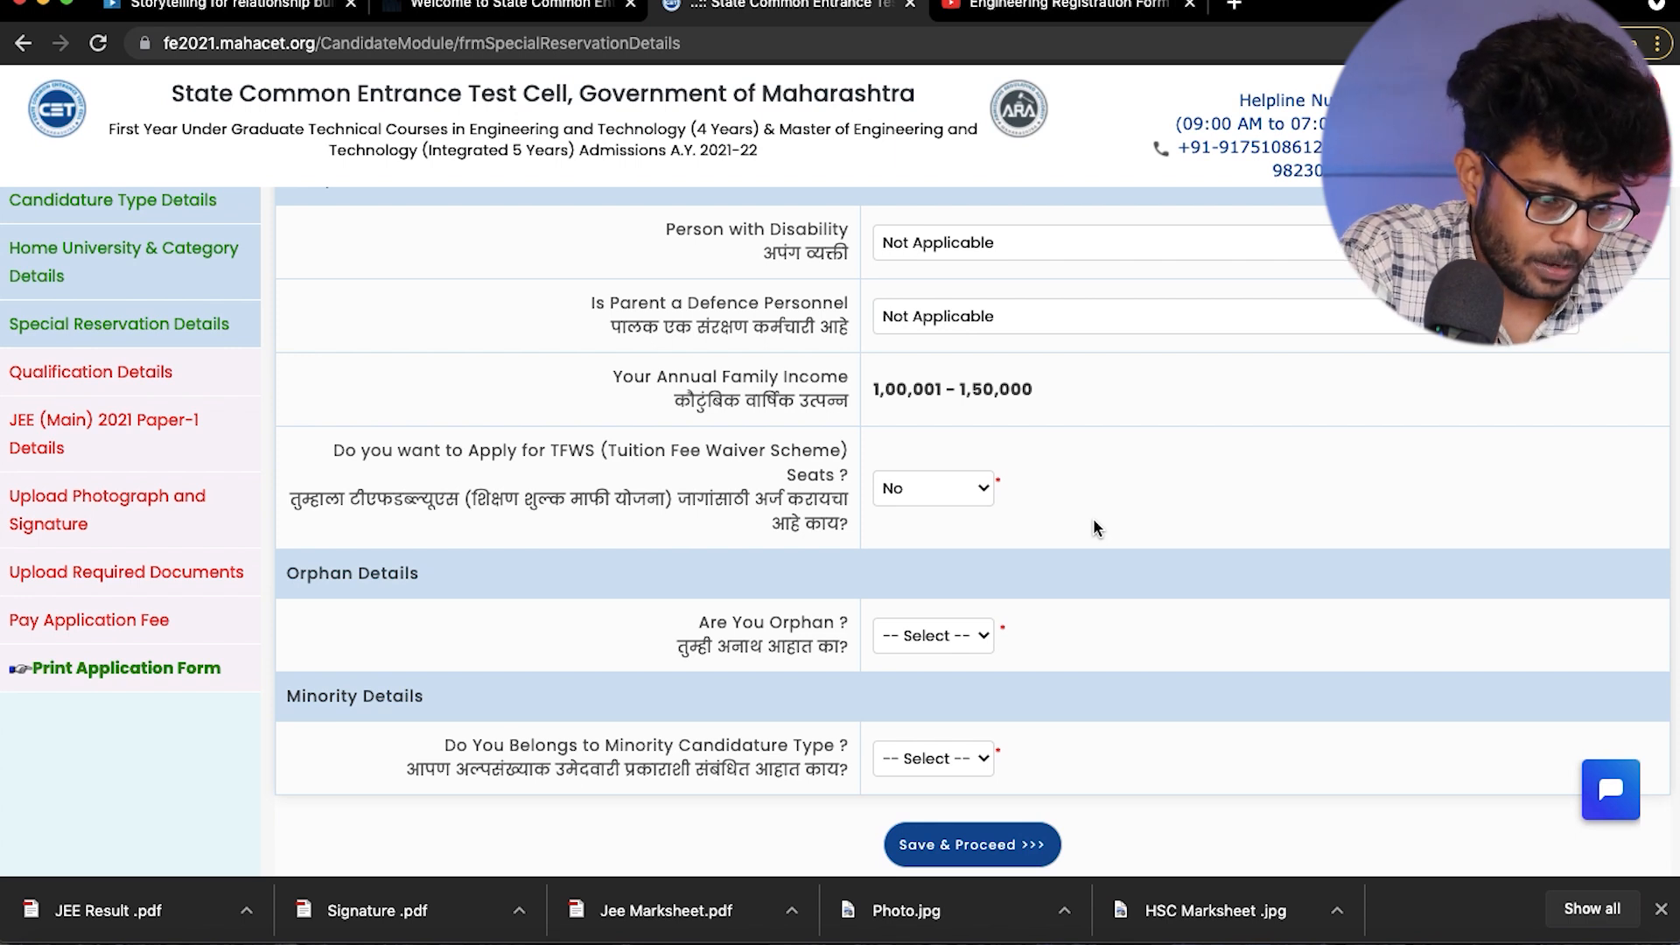
scroll(1094, 525, down, 2)
click(922, 554)
click(901, 573)
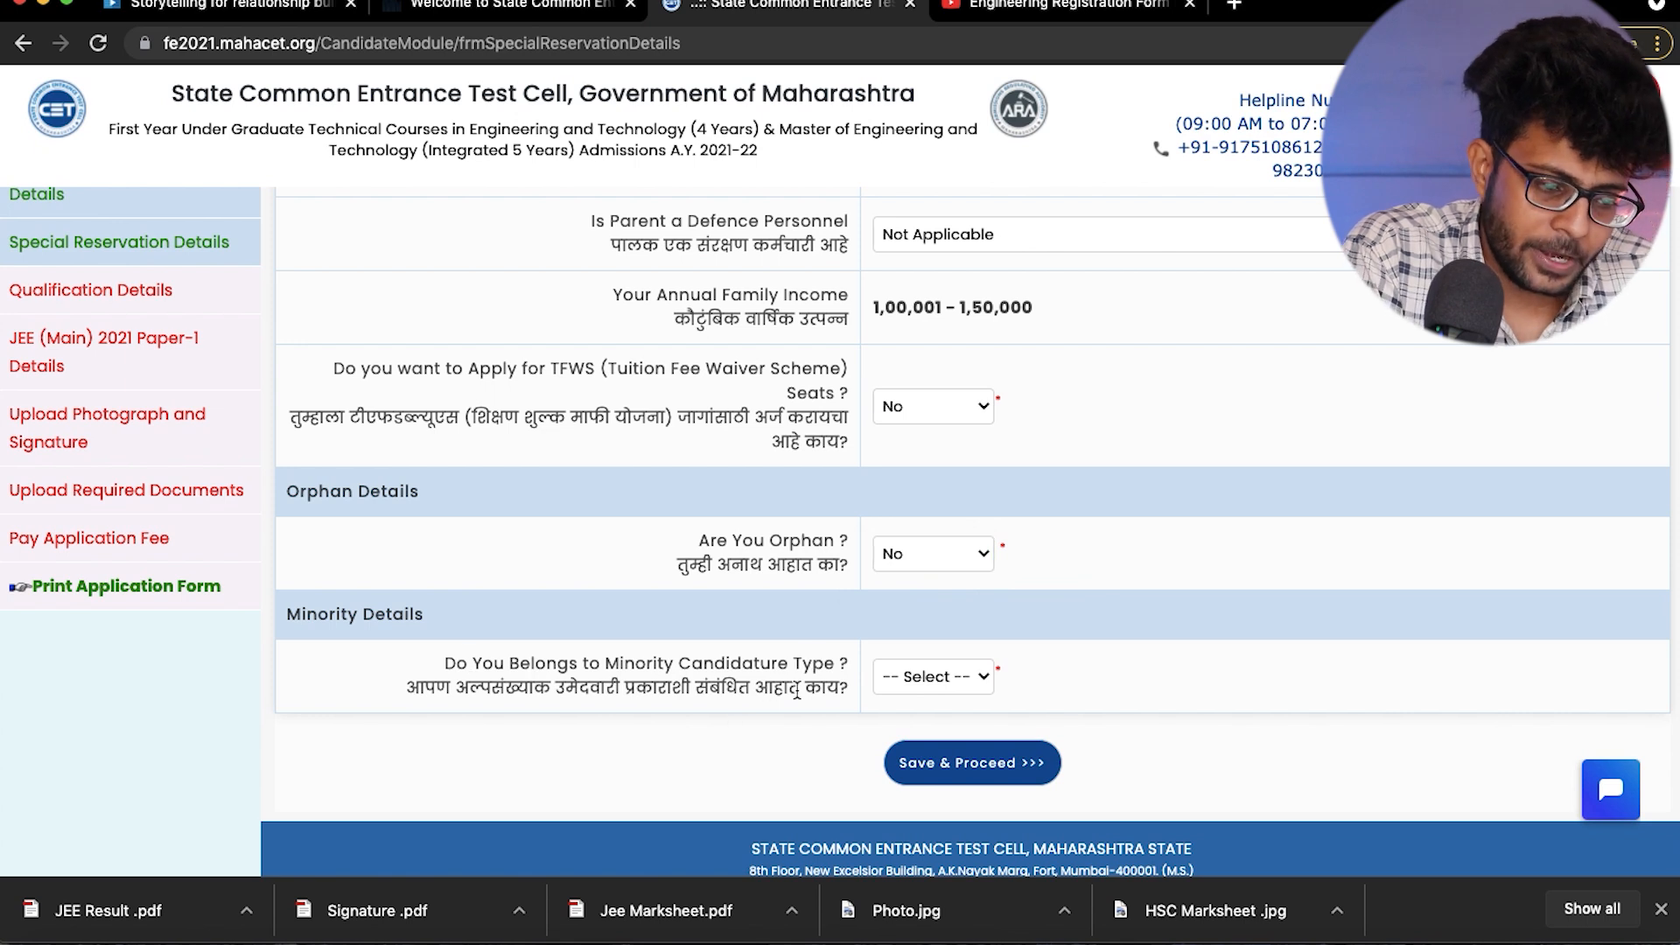
- Answer No to belonging to the minority candidature type and save the Special Reservation Details
click(905, 674)
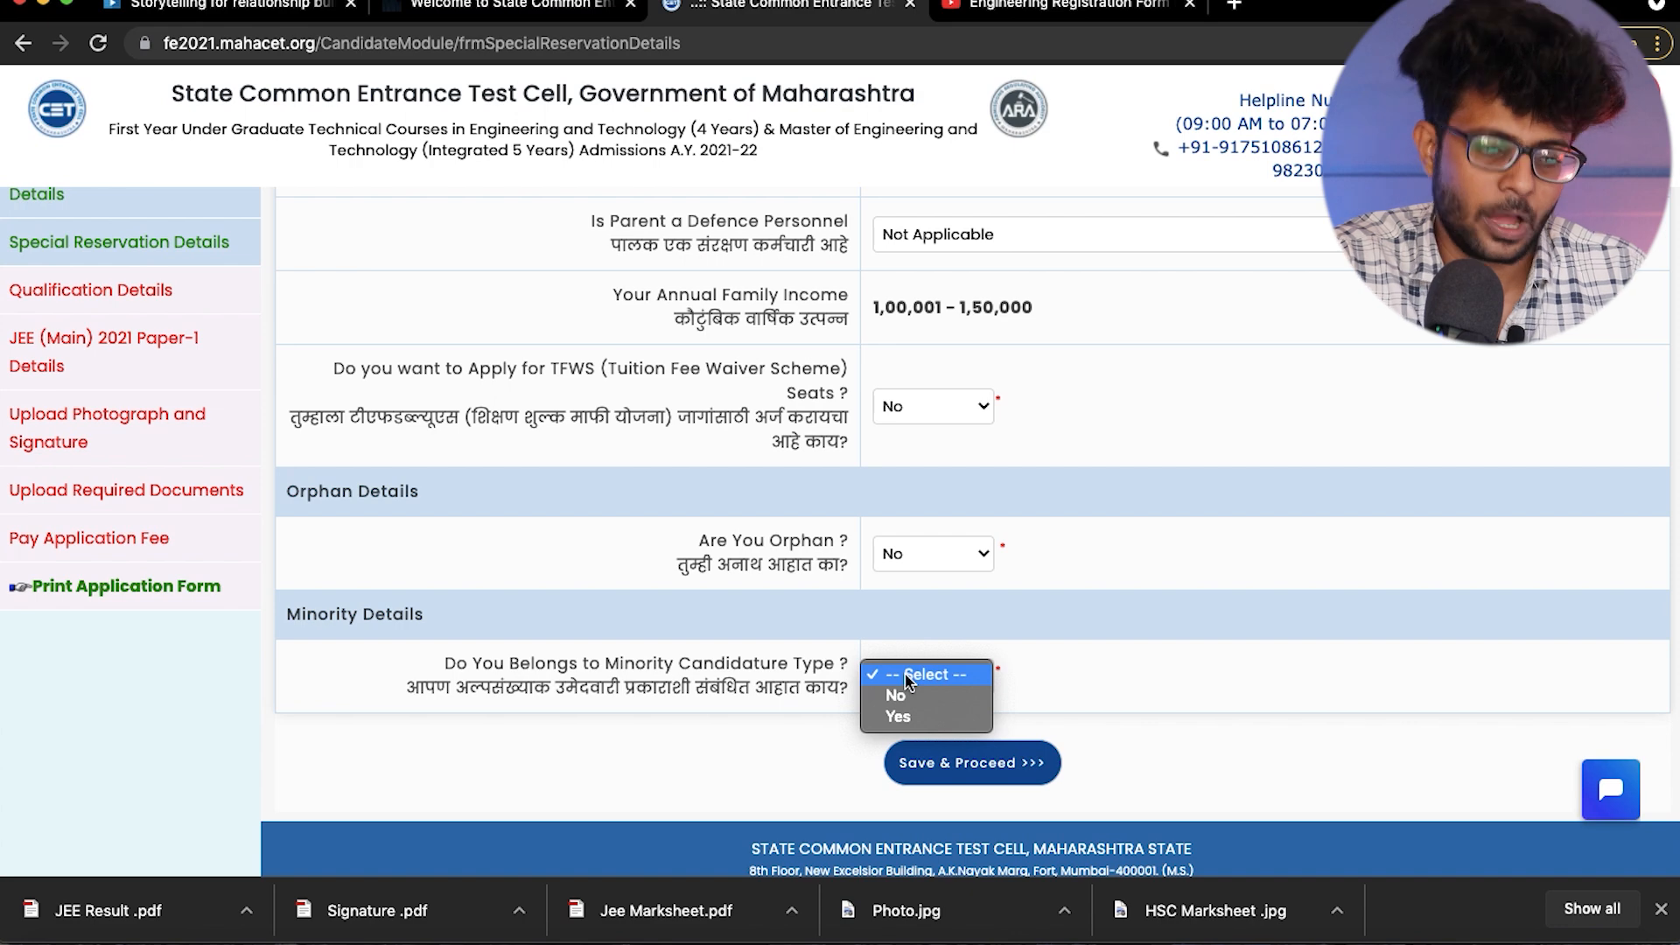
click(899, 694)
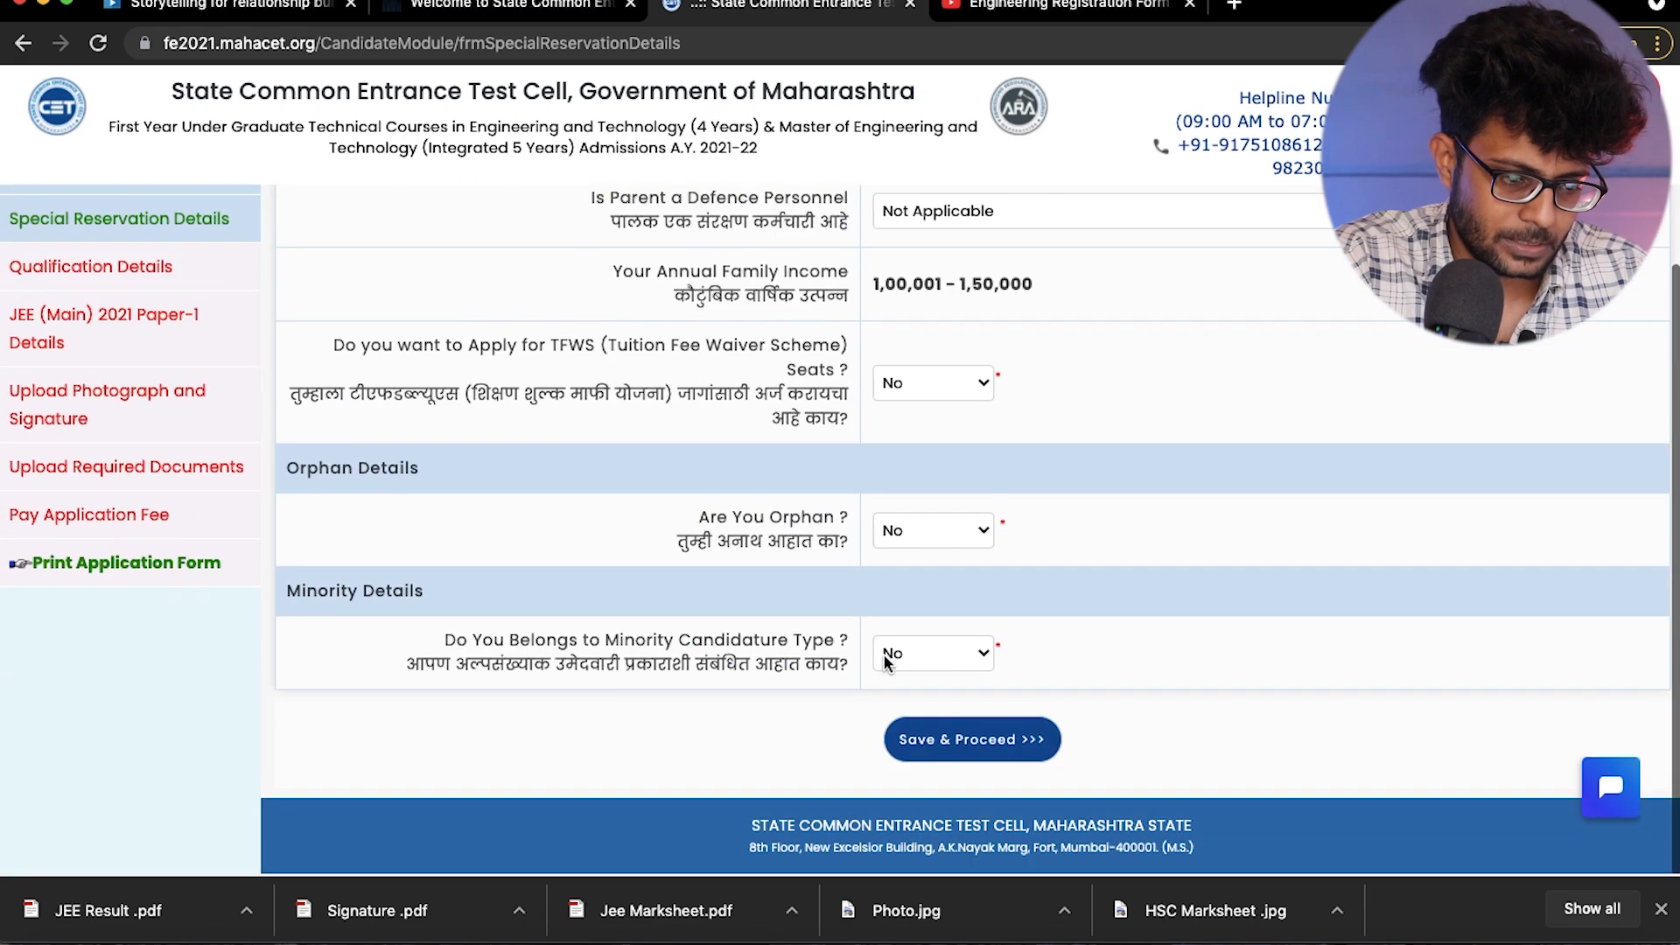
click(926, 737)
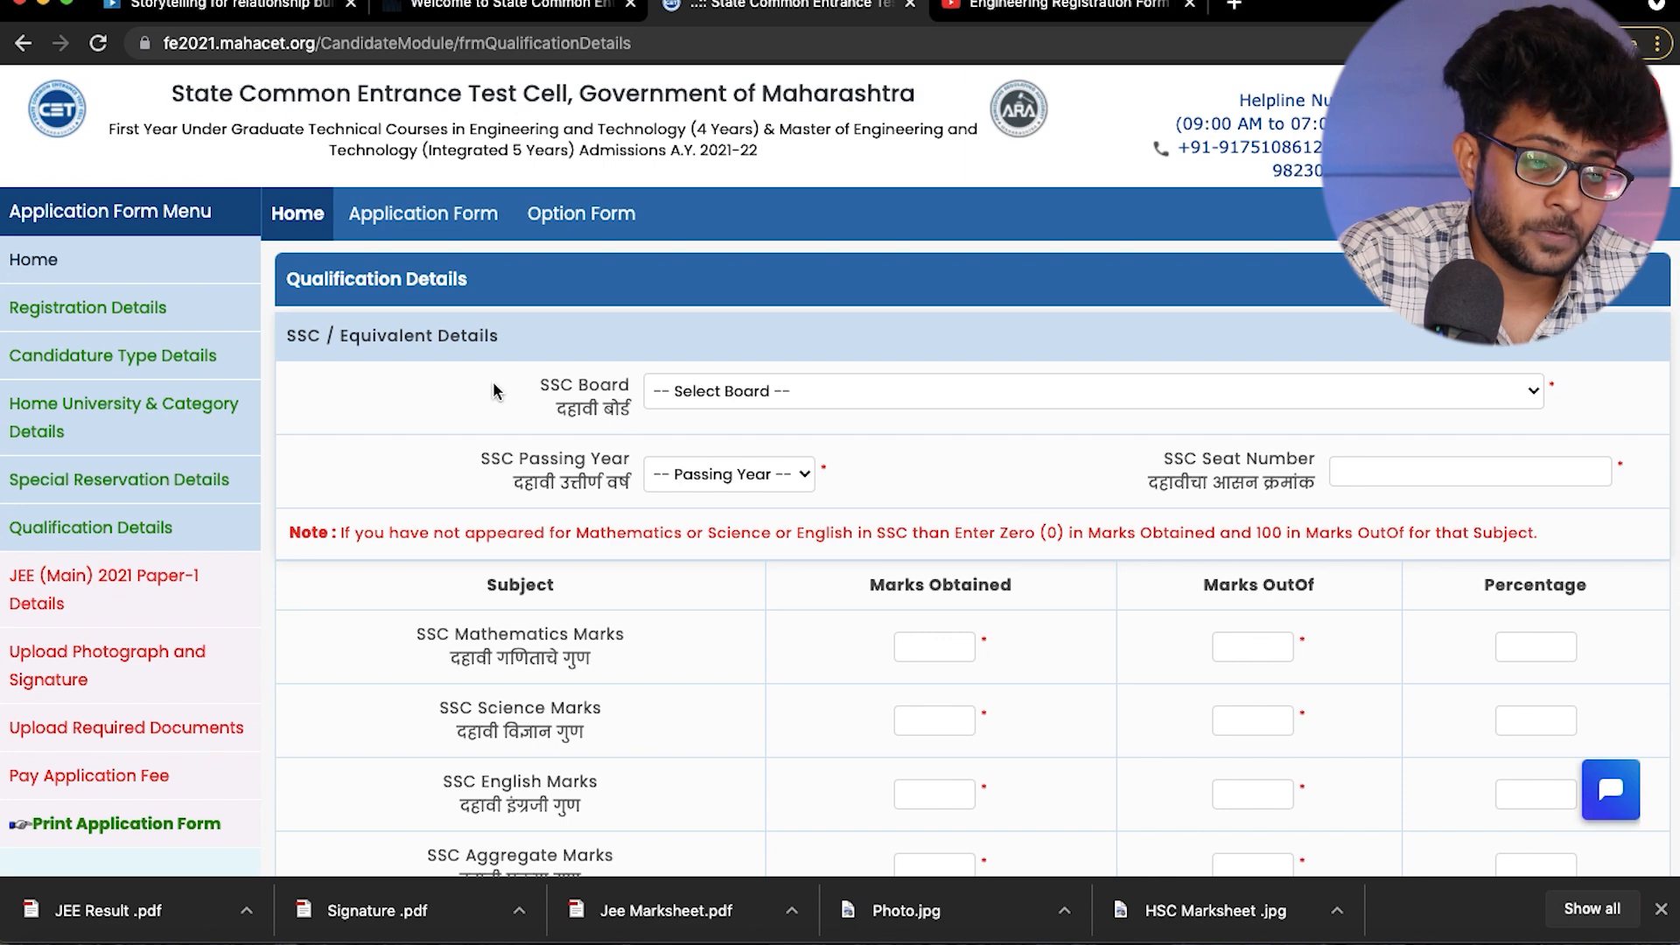
- Set the SSC board to Maharashtra State Board of Secondary and Higher Secondary Education, Pune, with passing year 2019, and enter the SSC seat number
click(717, 397)
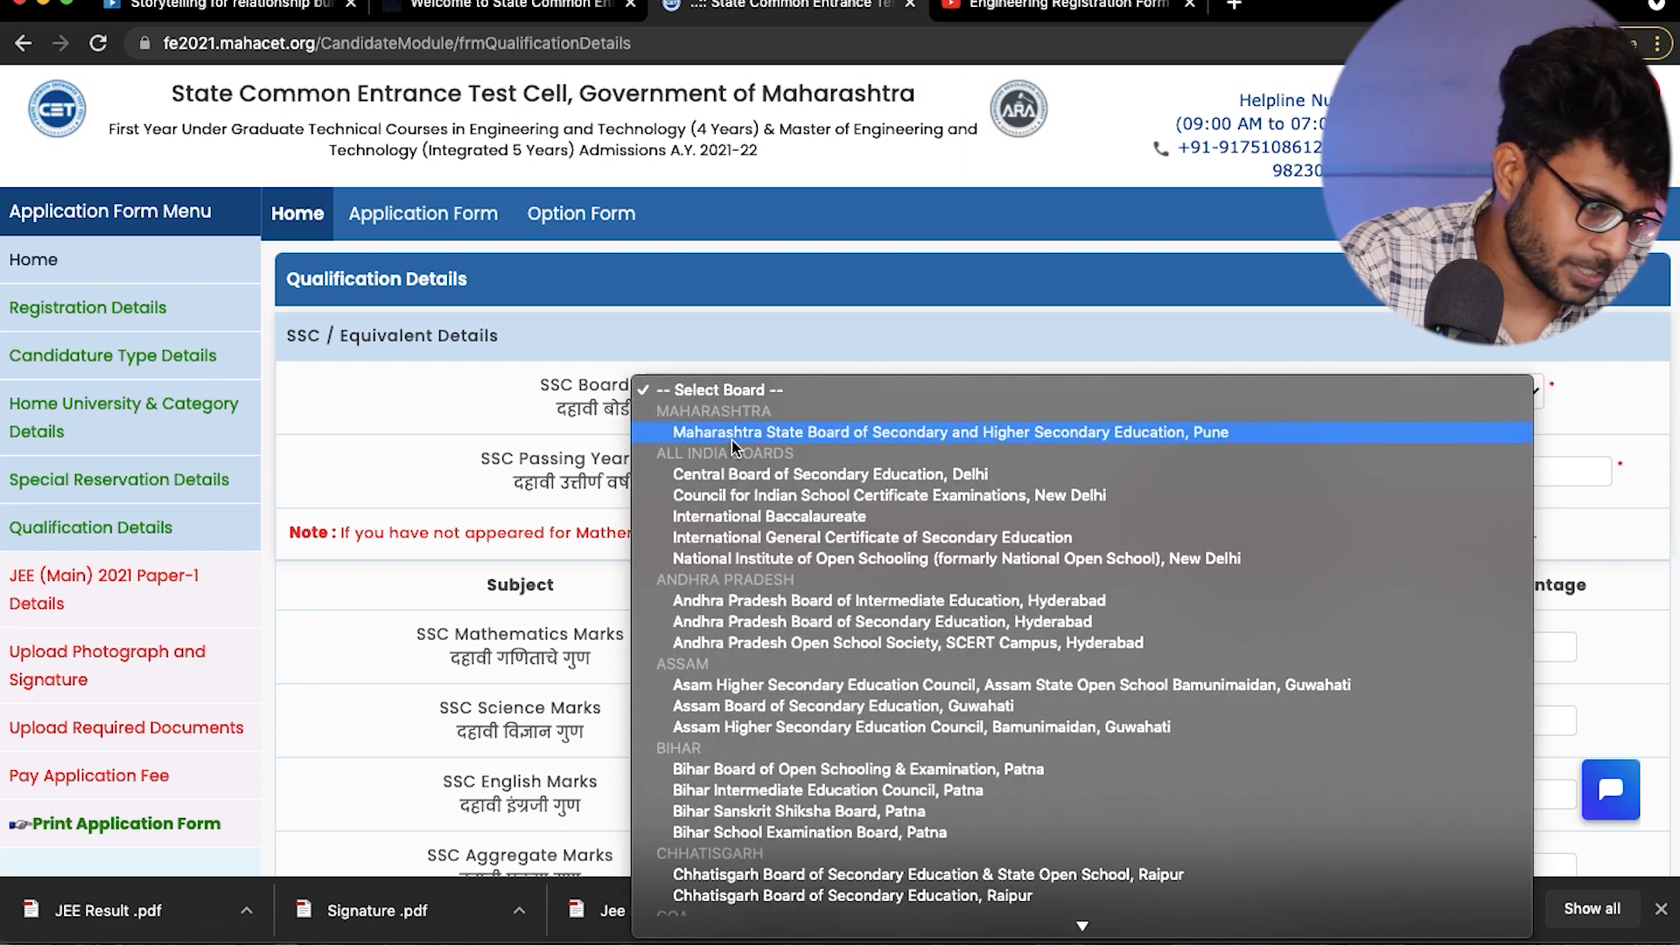
click(717, 432)
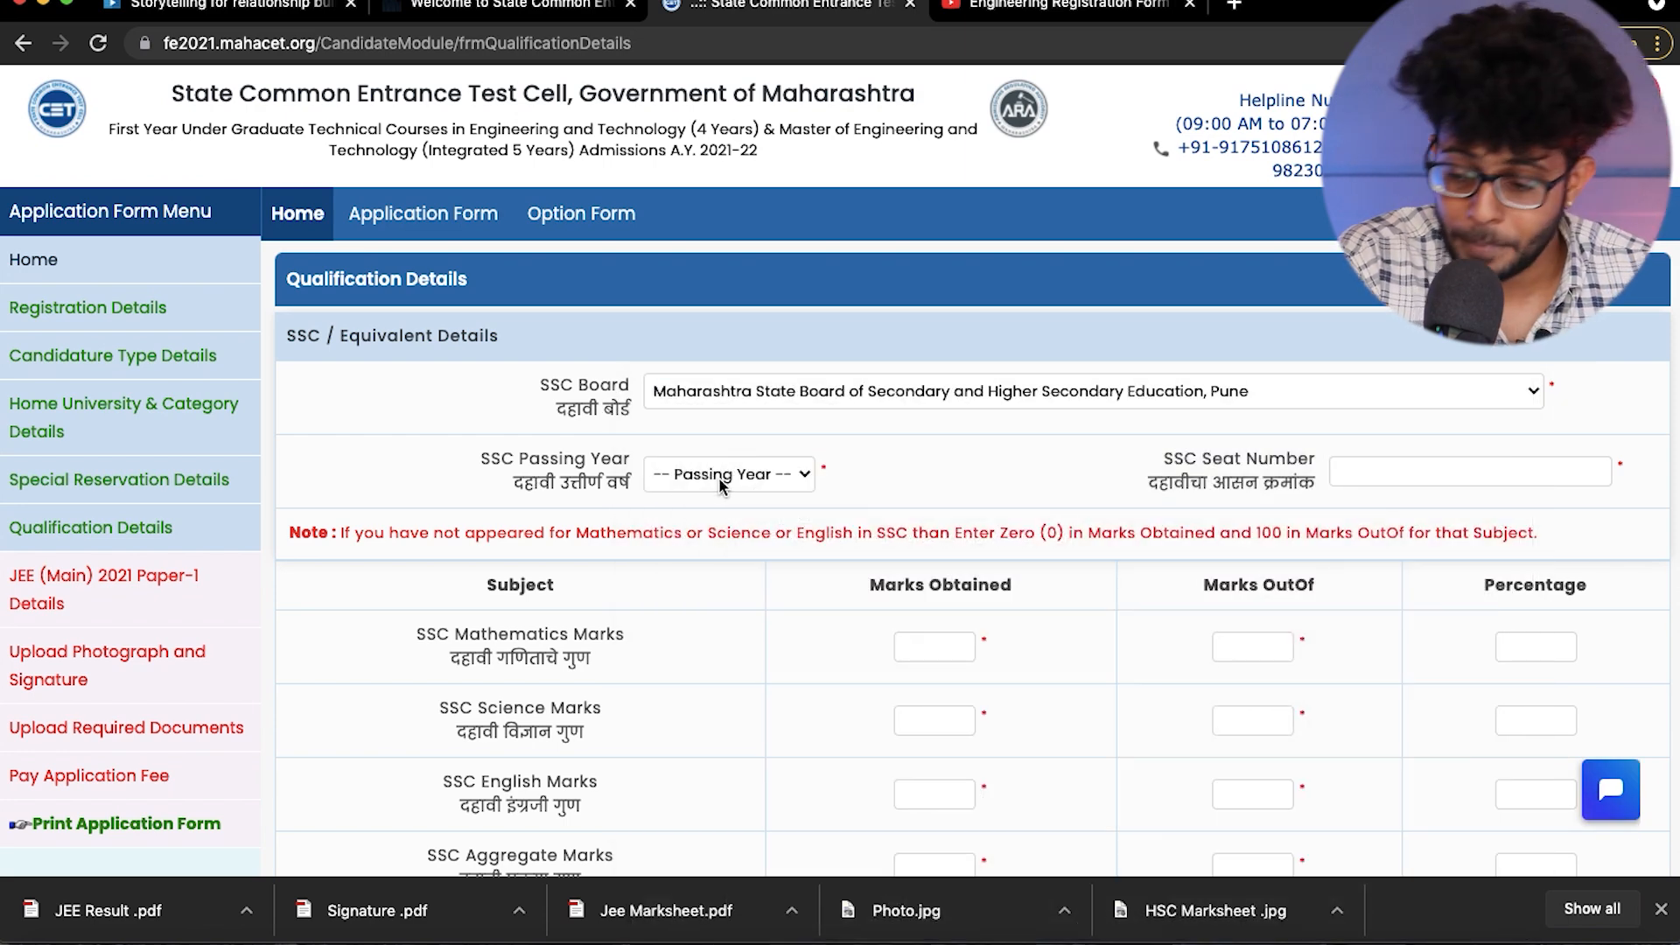
click(714, 478)
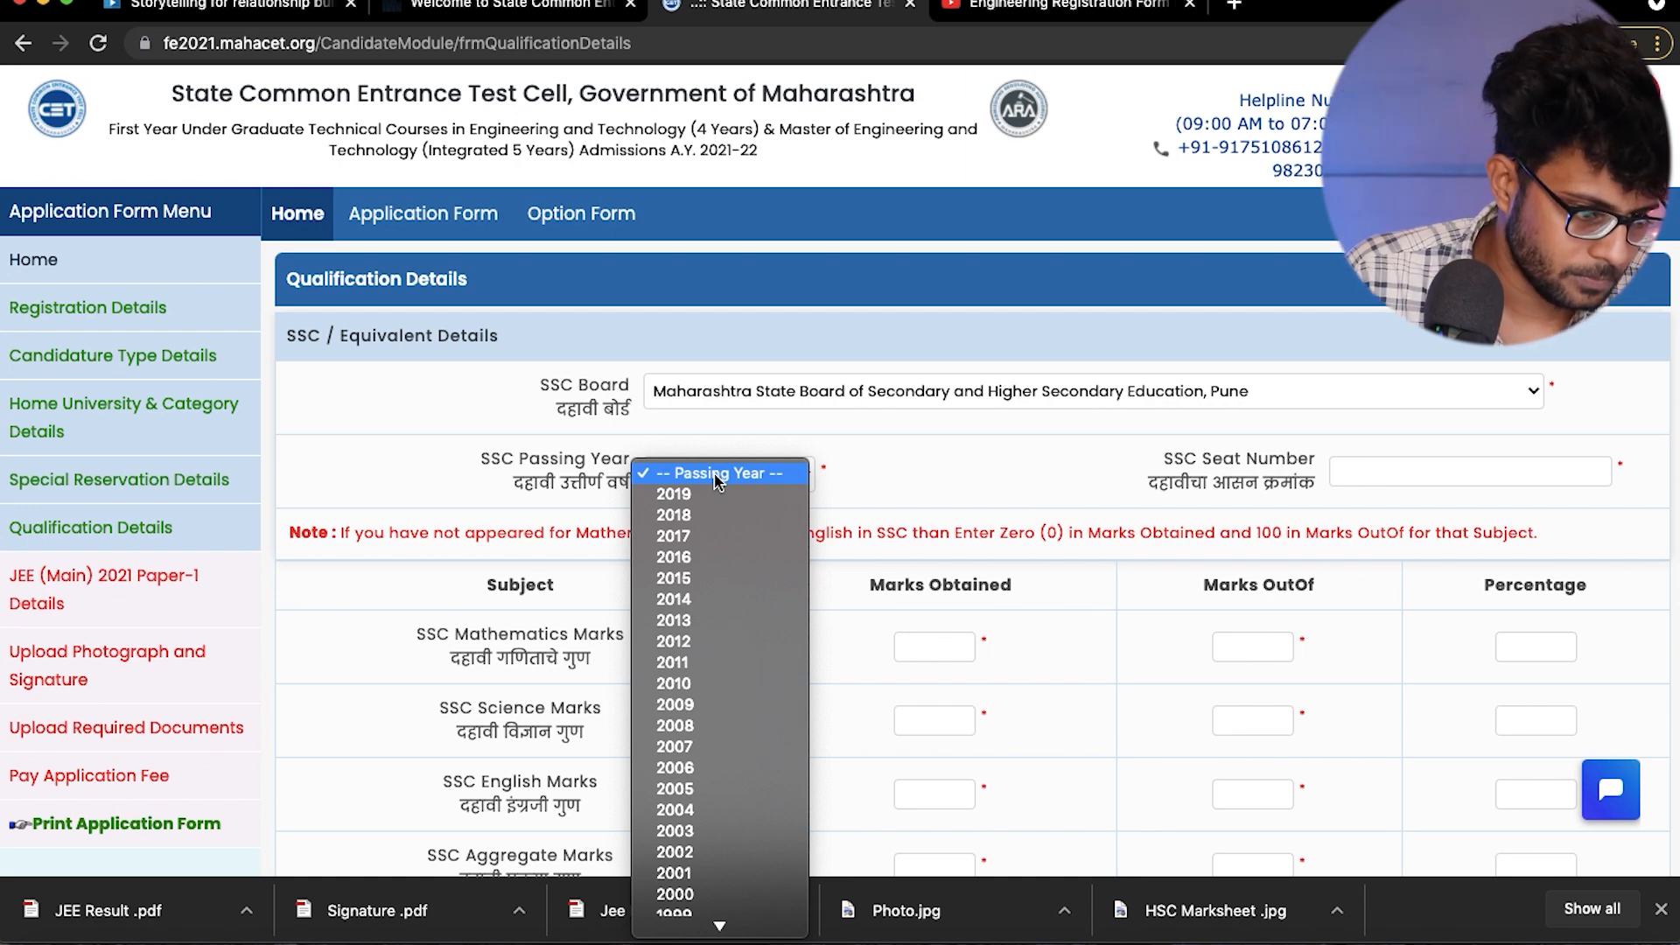
click(686, 495)
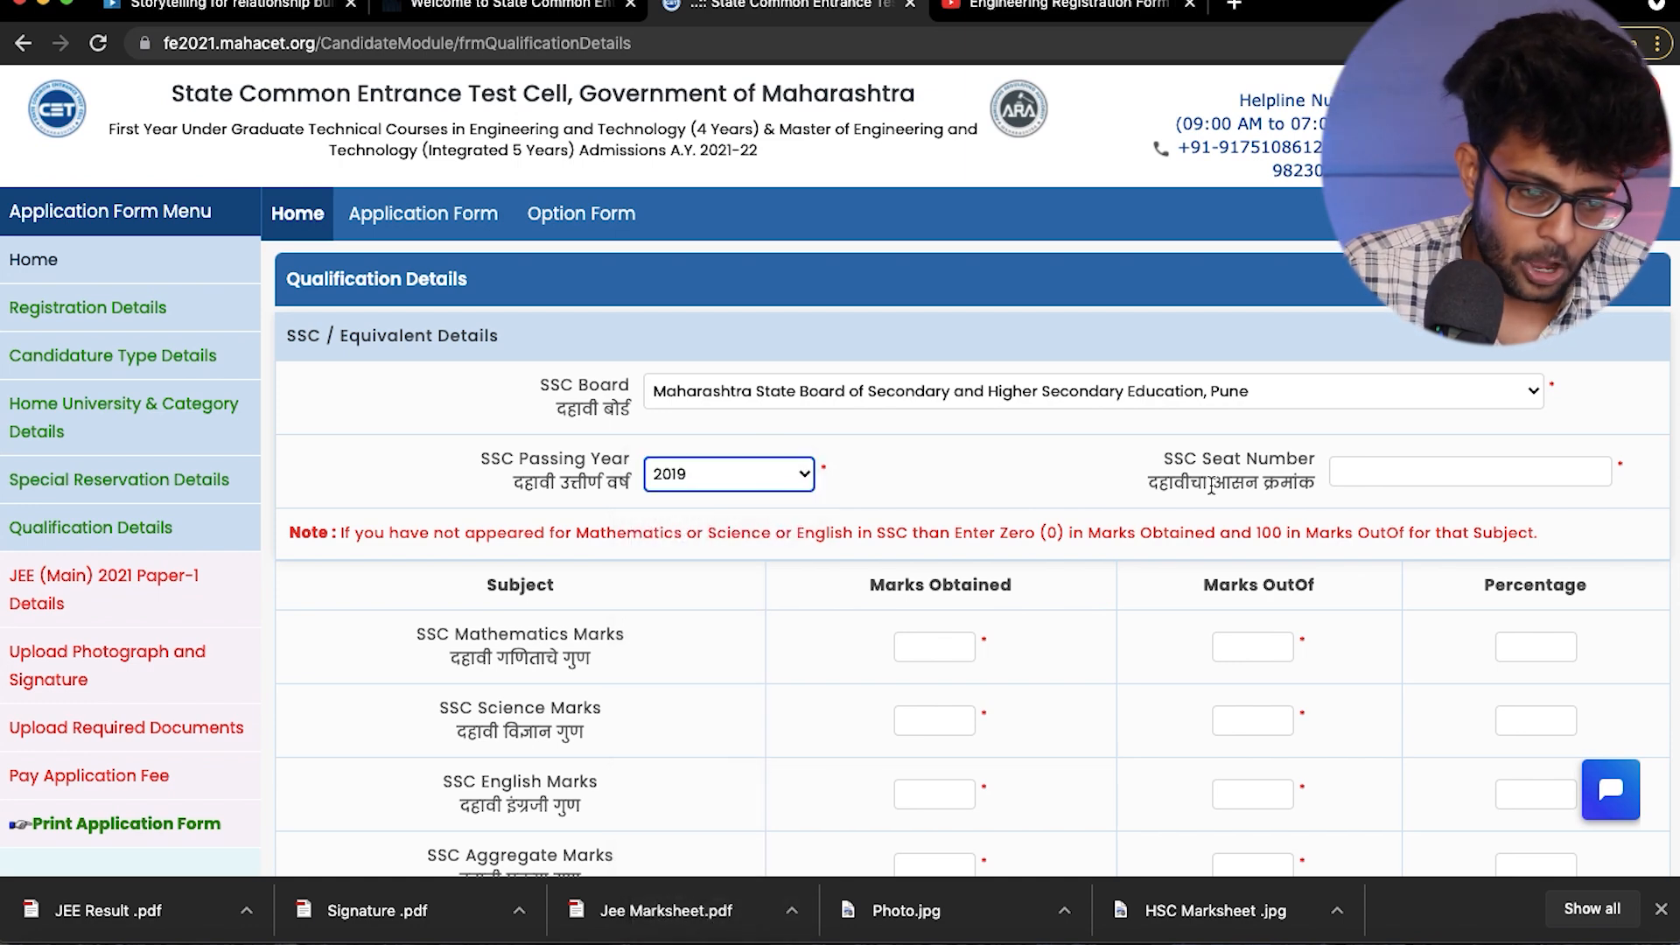
click(1360, 472)
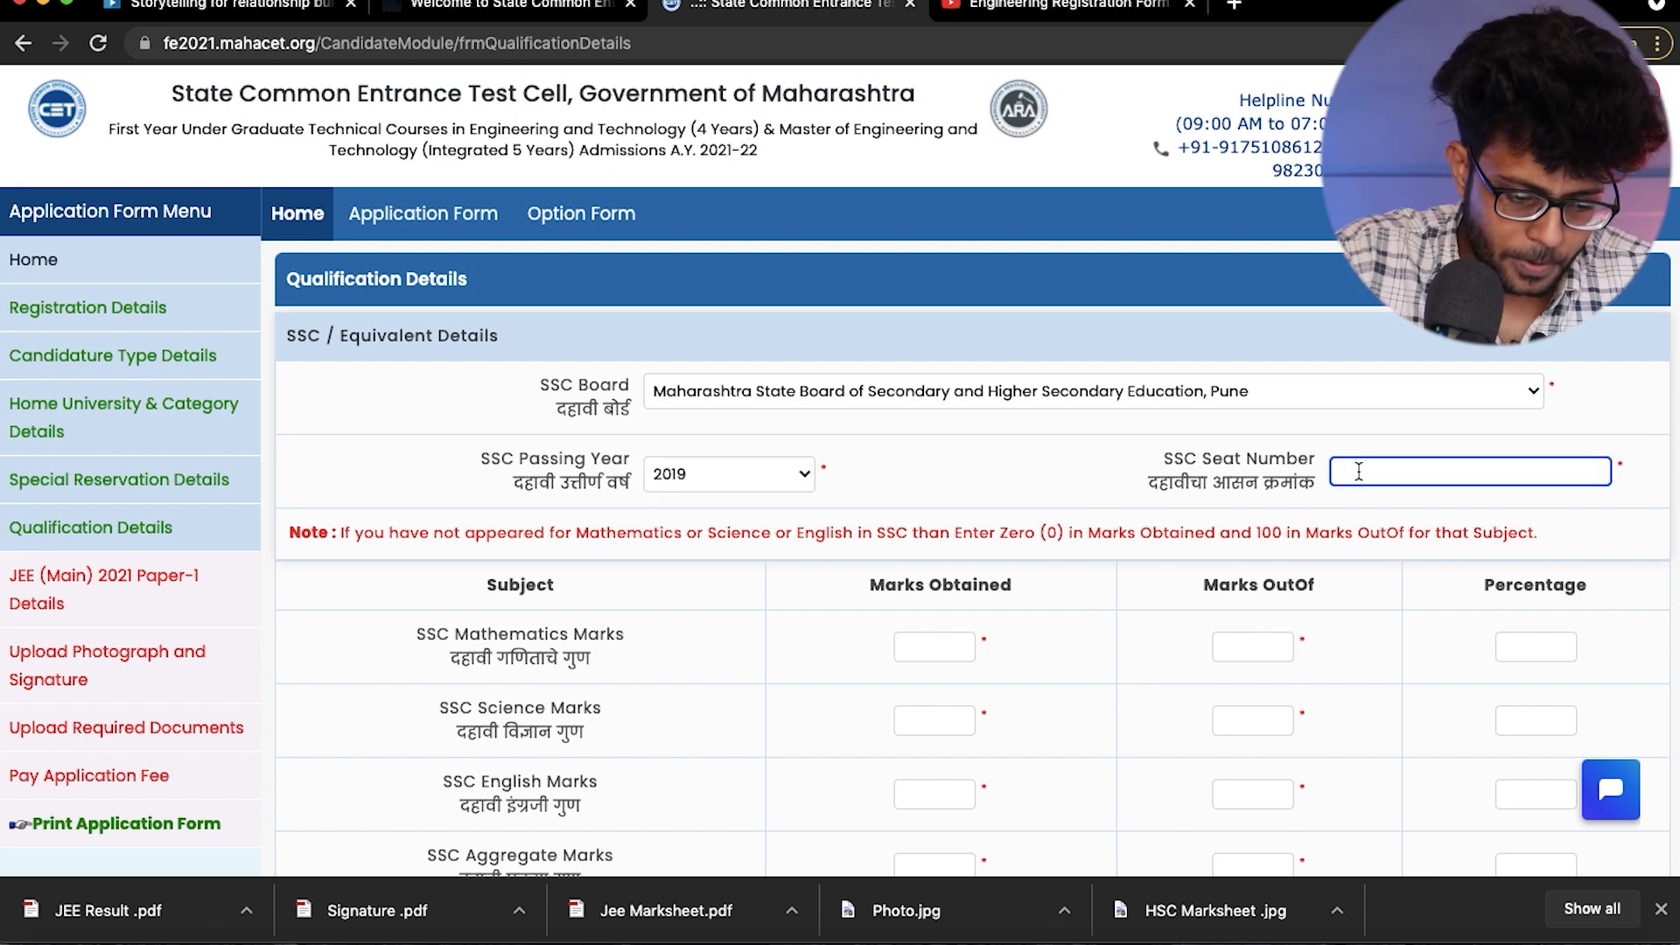
text(A)
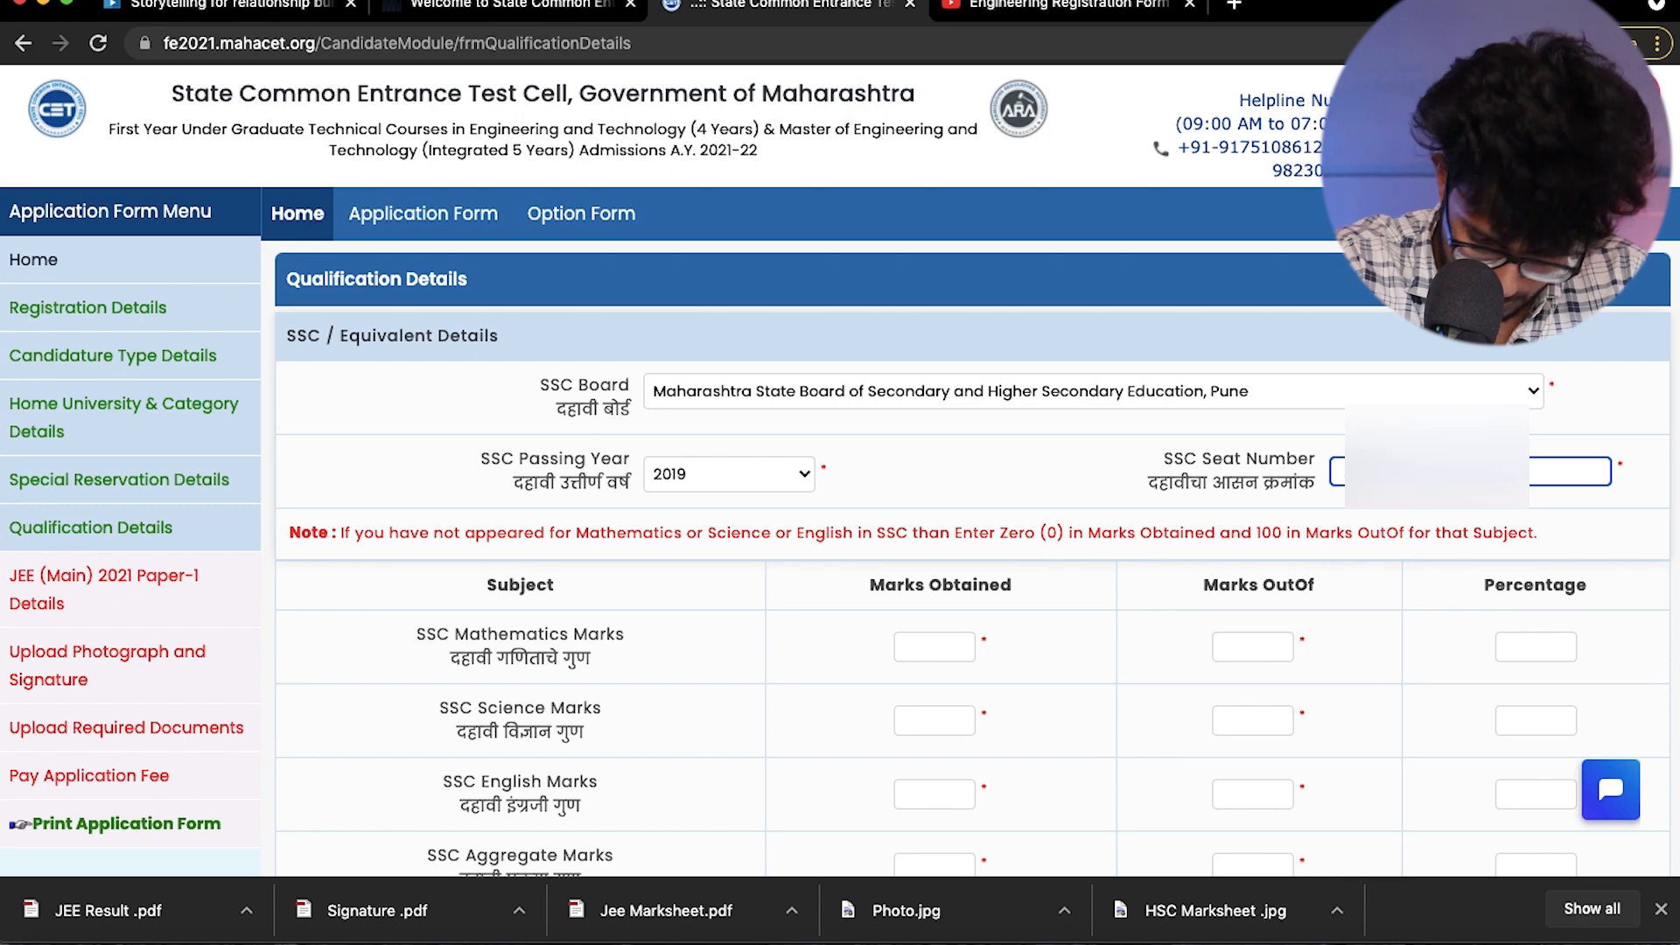
- Look over the SSC marks table and HSC eligibility notes, and choose HSC as the qualifying exam
scroll(967, 559, down, 2)
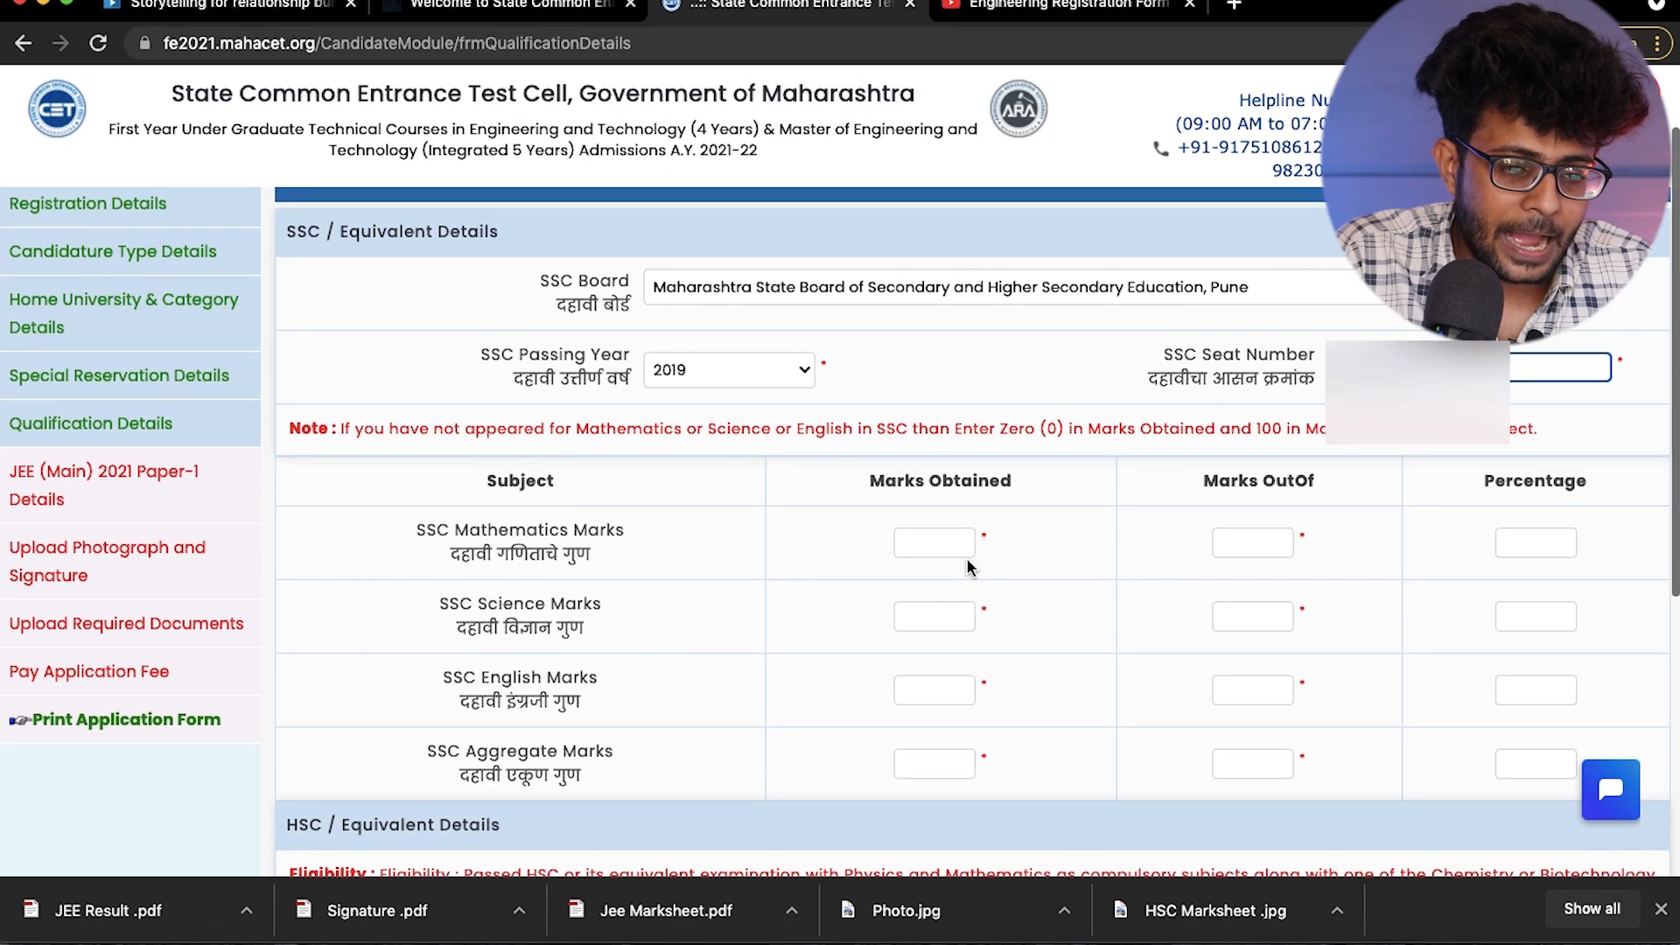
scroll(908, 659, down, 2)
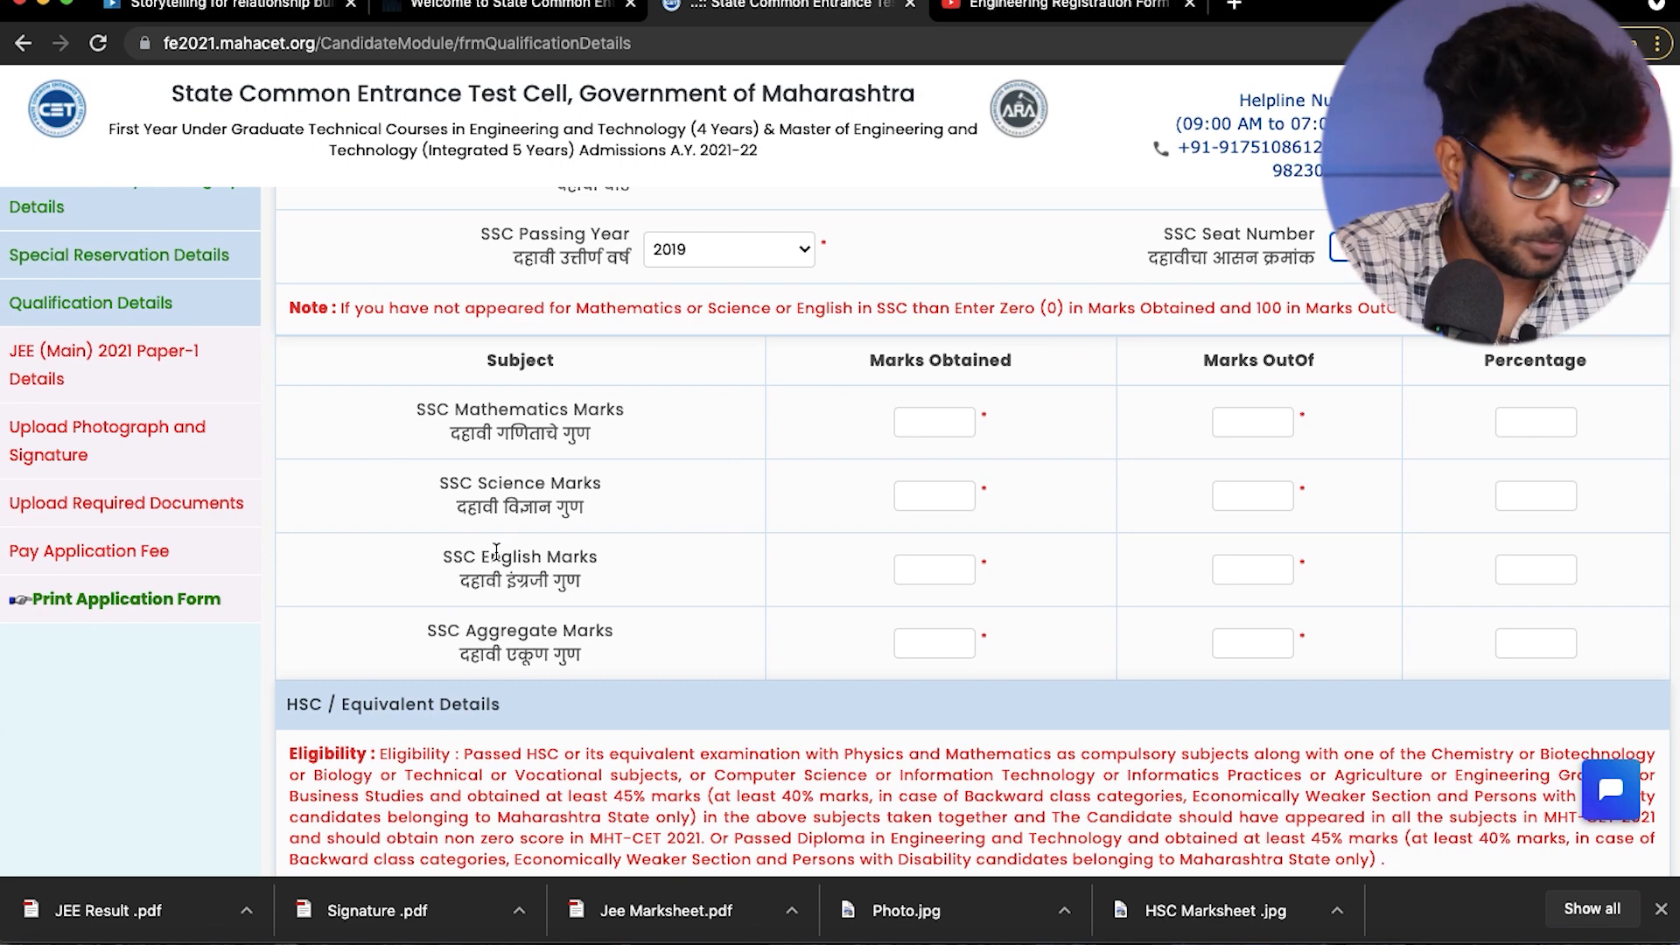
scroll(457, 618, down, 1)
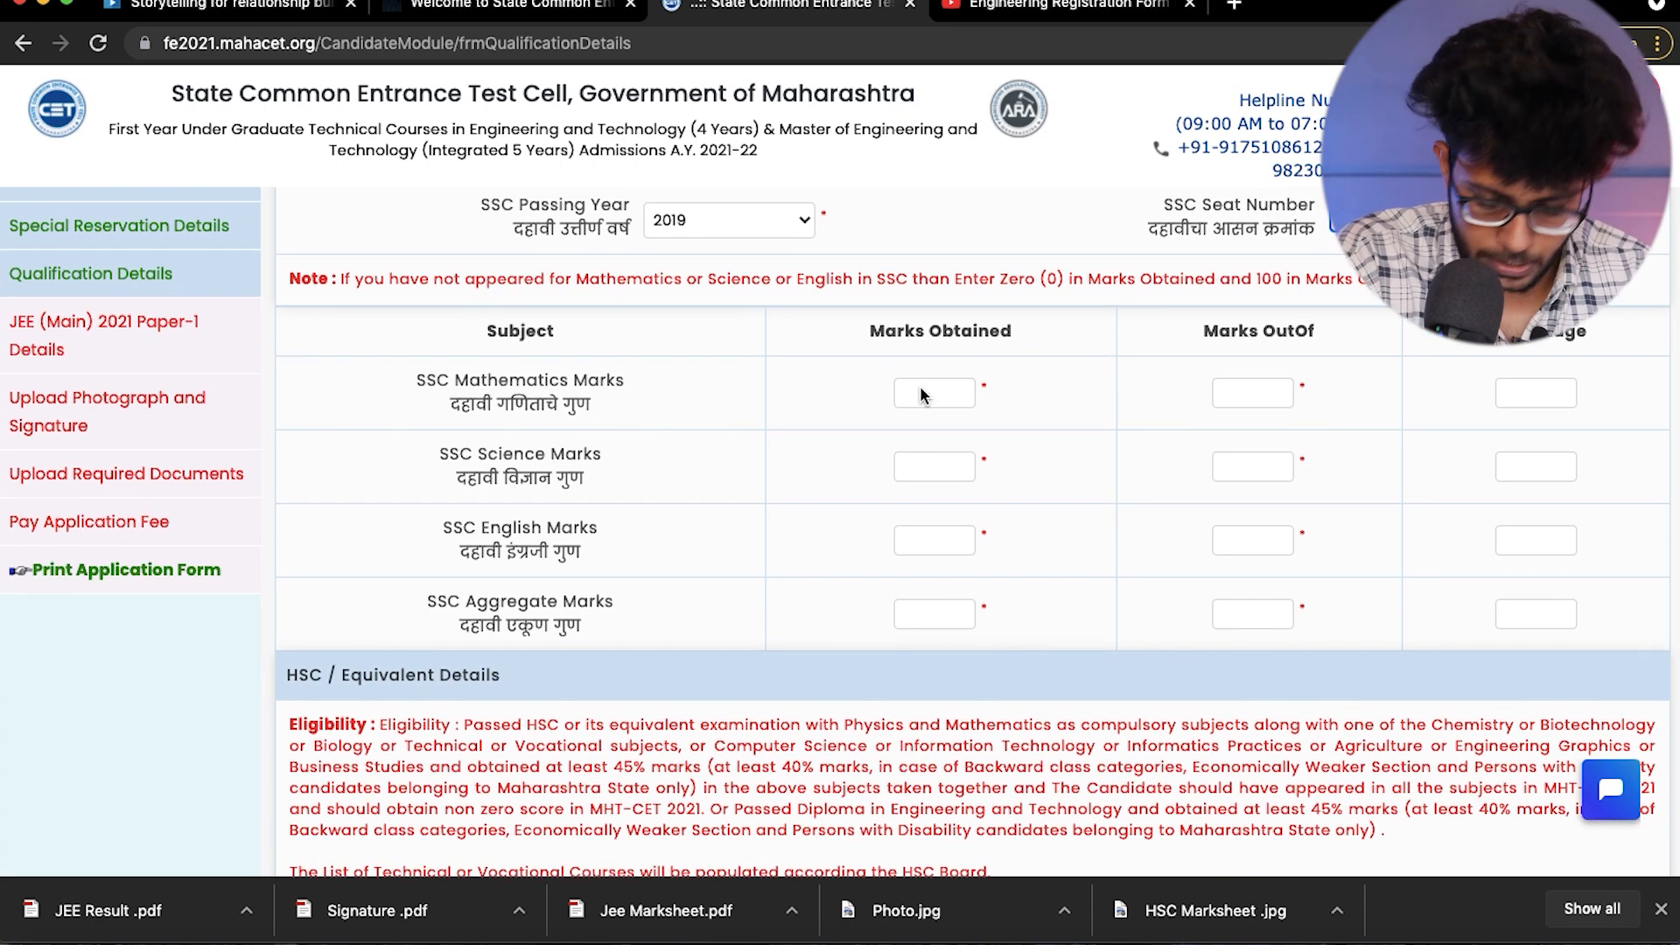
scroll(885, 649, down, 3)
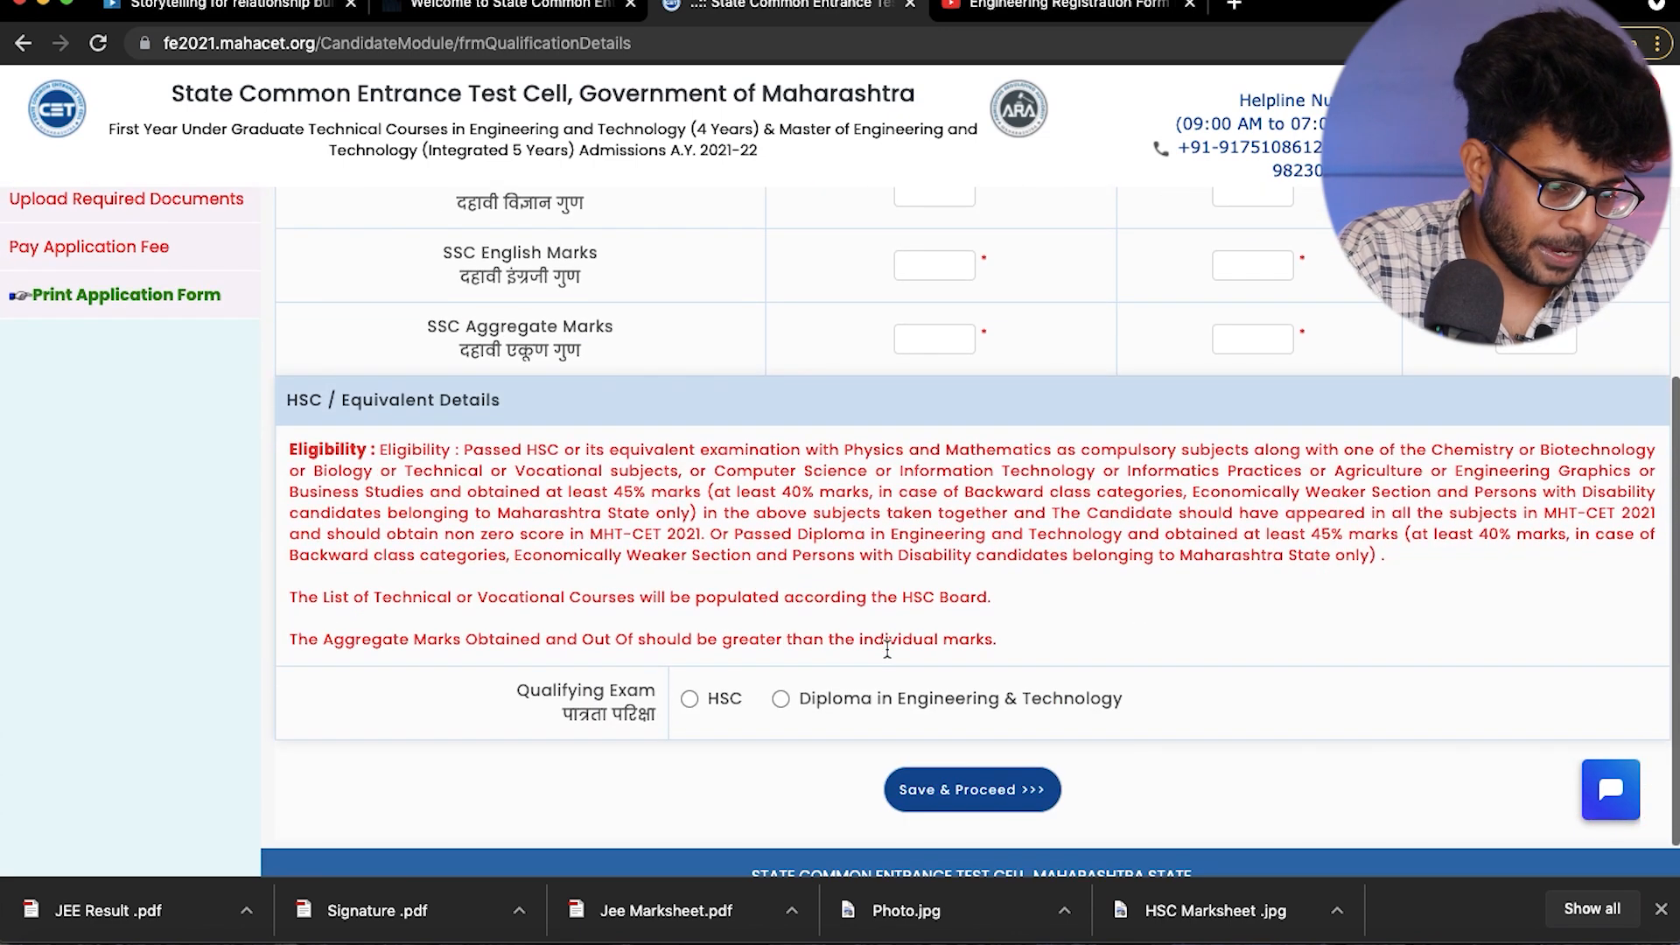
scroll(588, 665, down, 1)
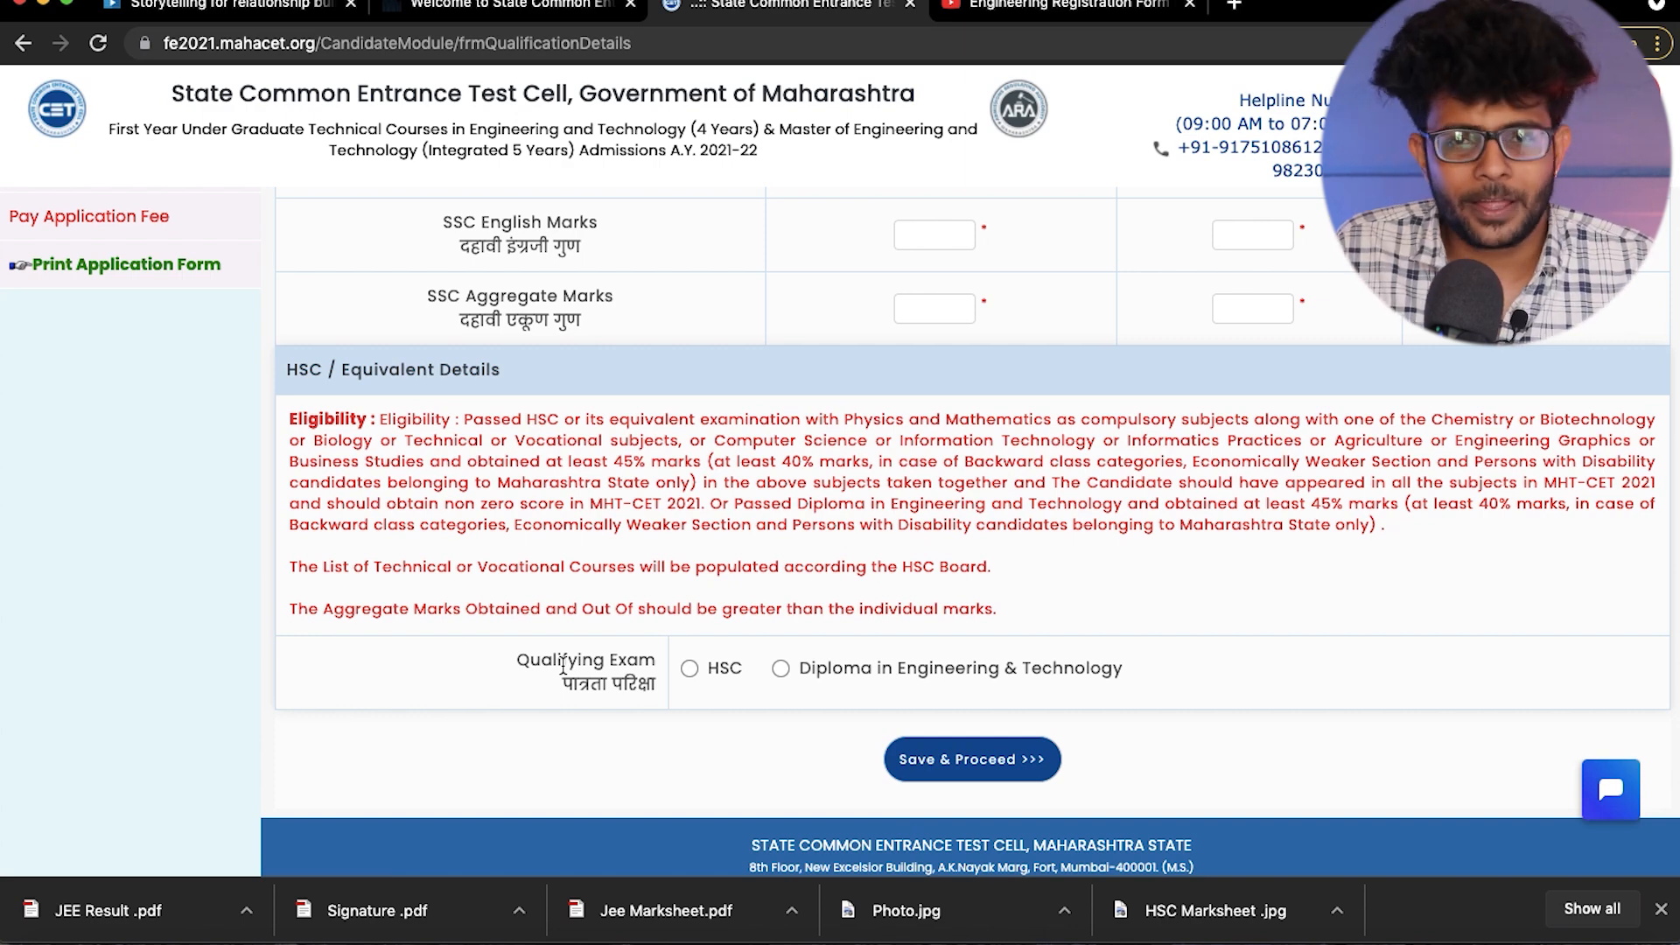
click(690, 669)
- Set the HSC board to Maharashtra State Board of Secondary and Higher Secondary Education, Pune, and the HSC passing year to 2021
scroll(700, 717, down, 3)
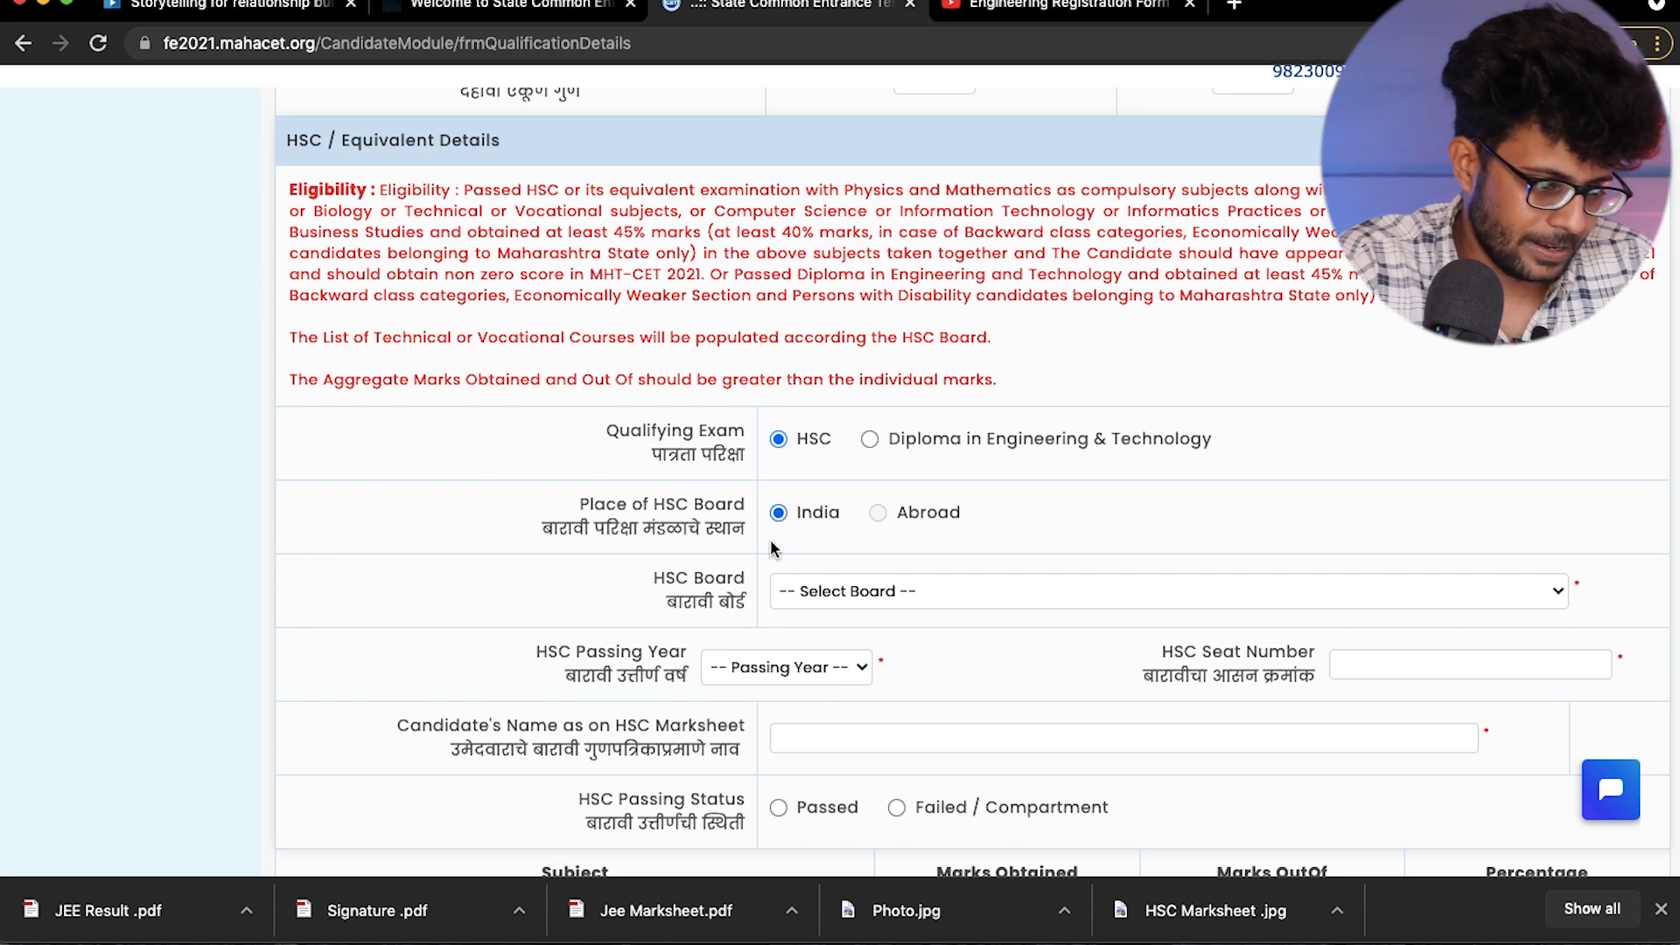
click(815, 592)
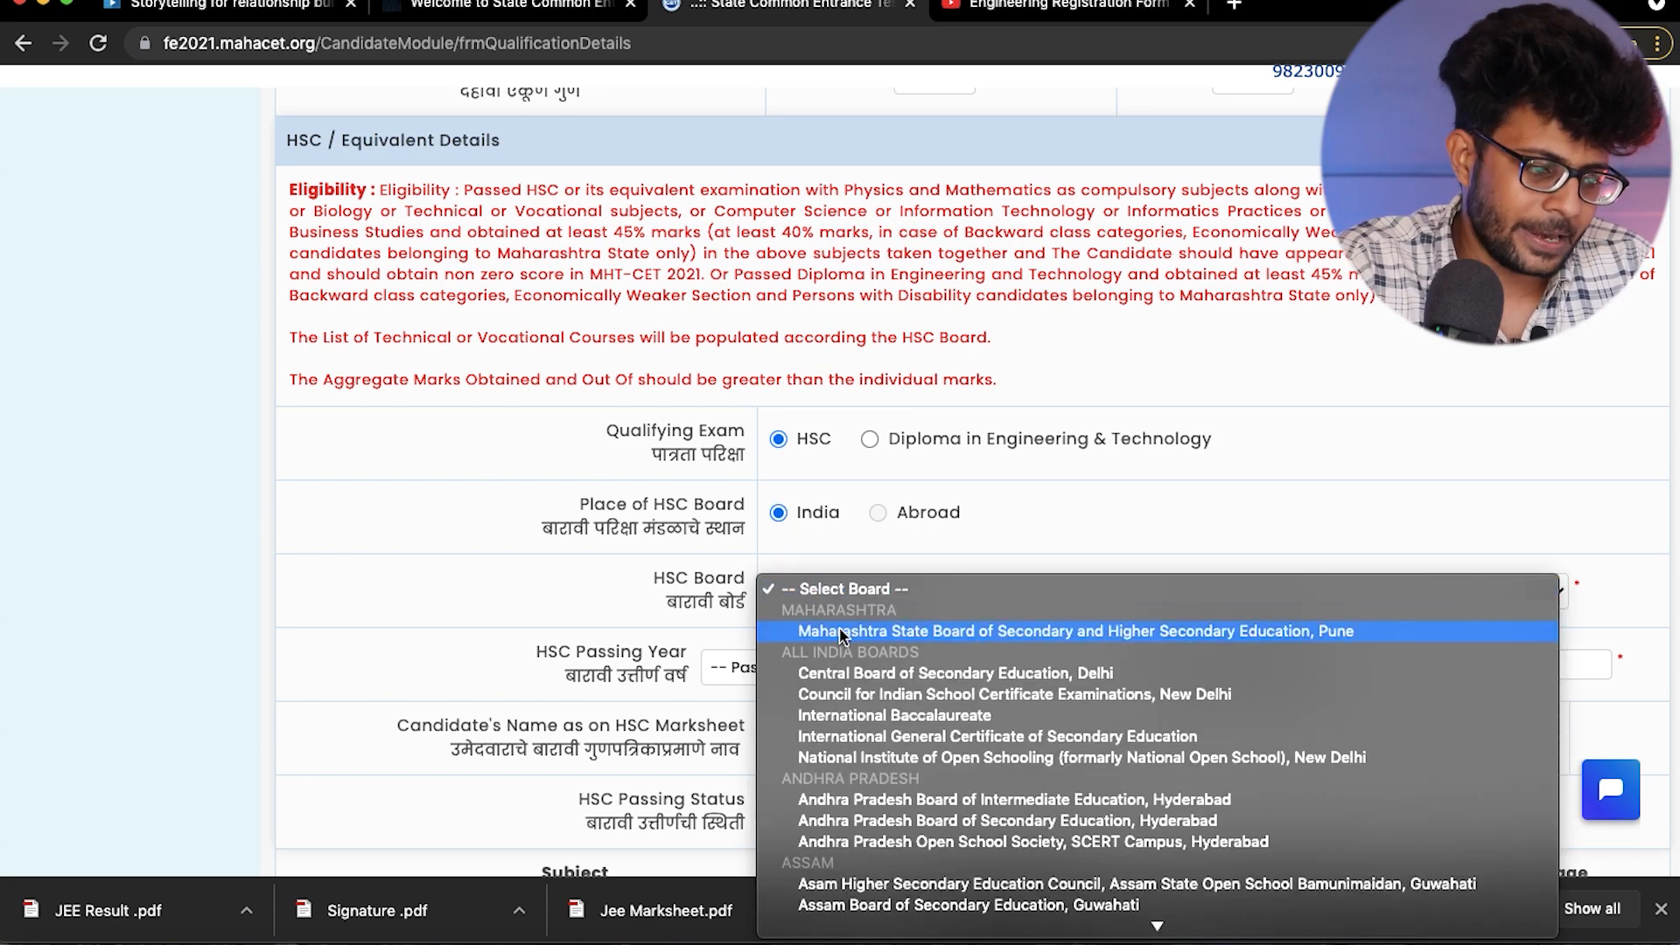
click(838, 630)
scroll(654, 605, down, 2)
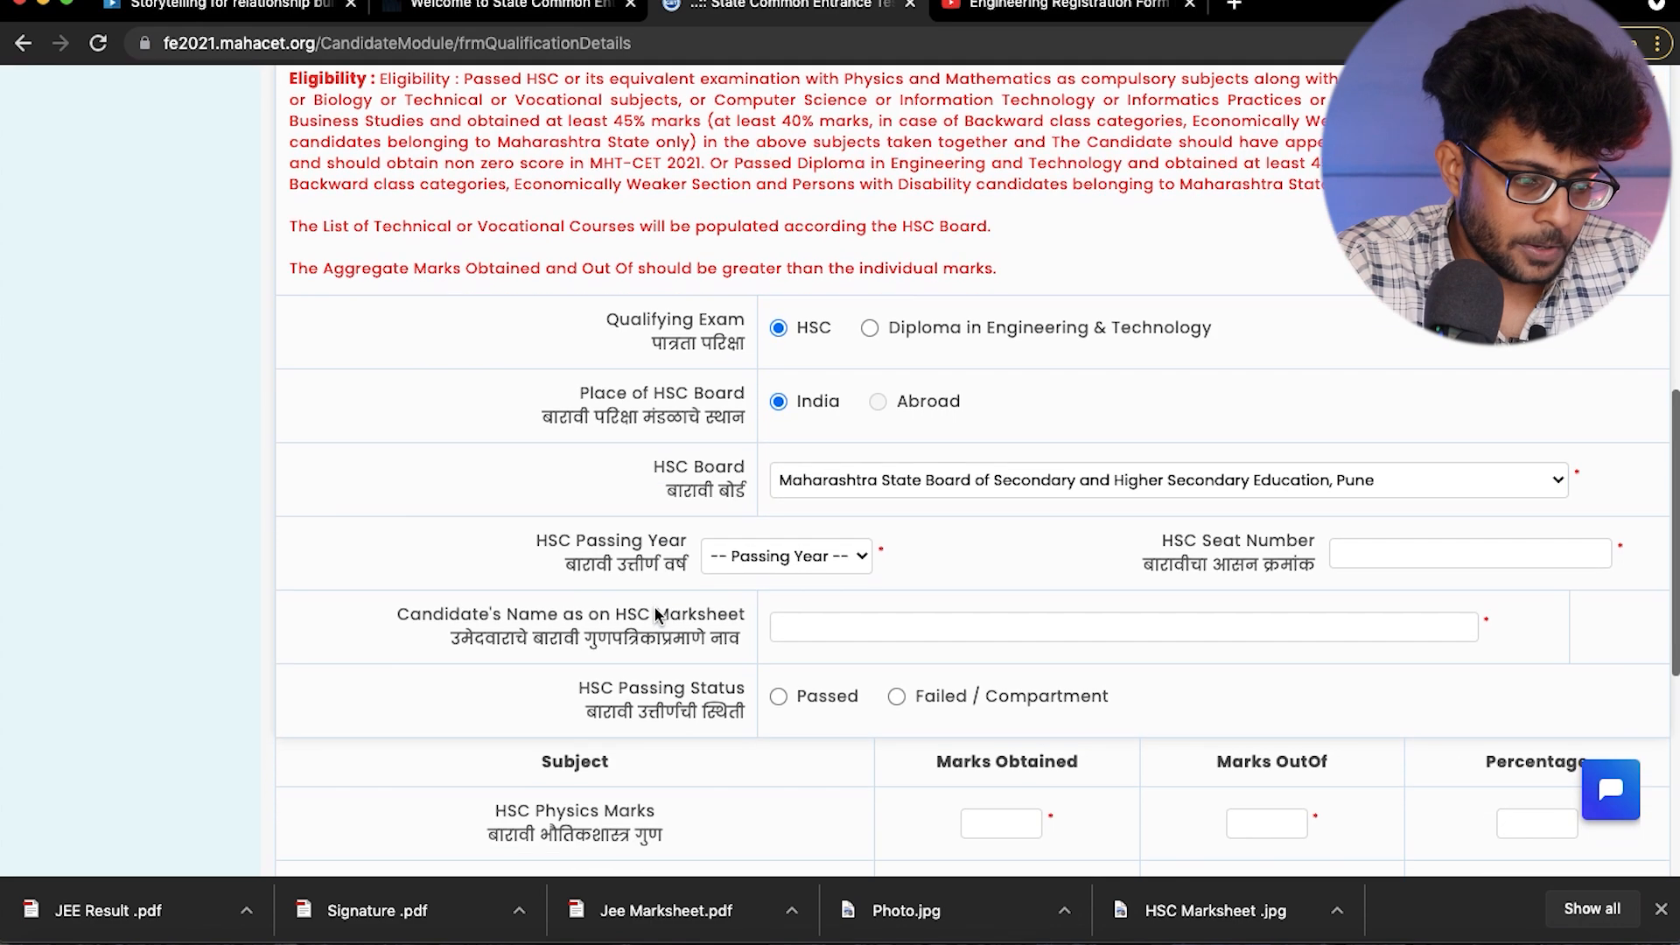
click(730, 554)
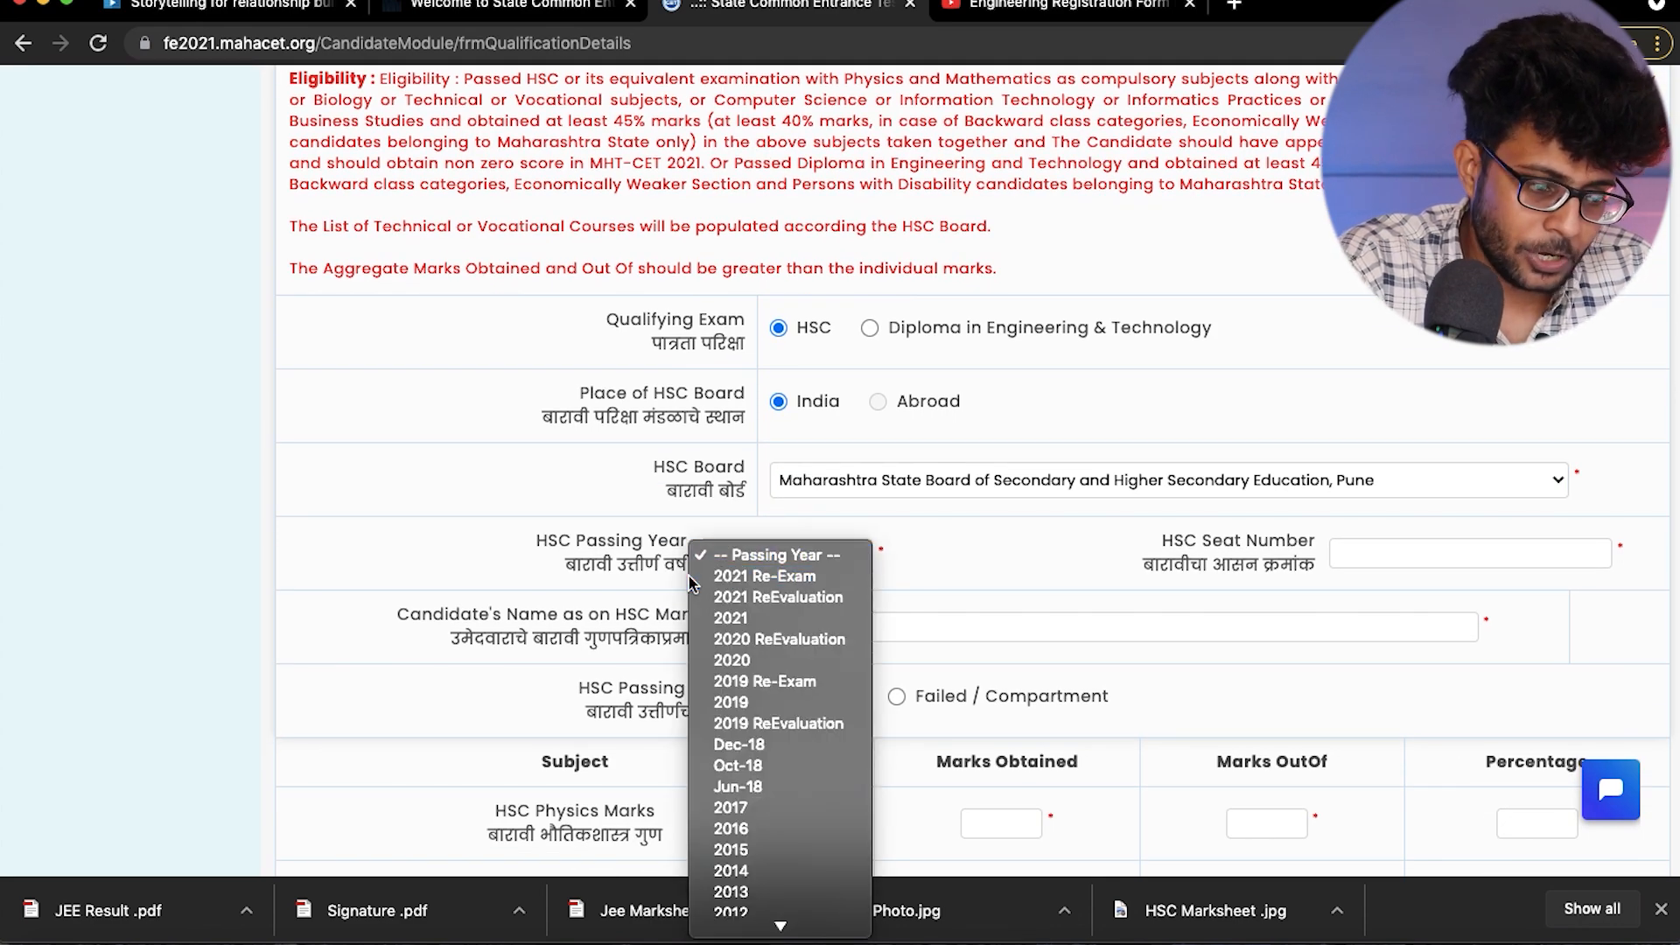
click(730, 618)
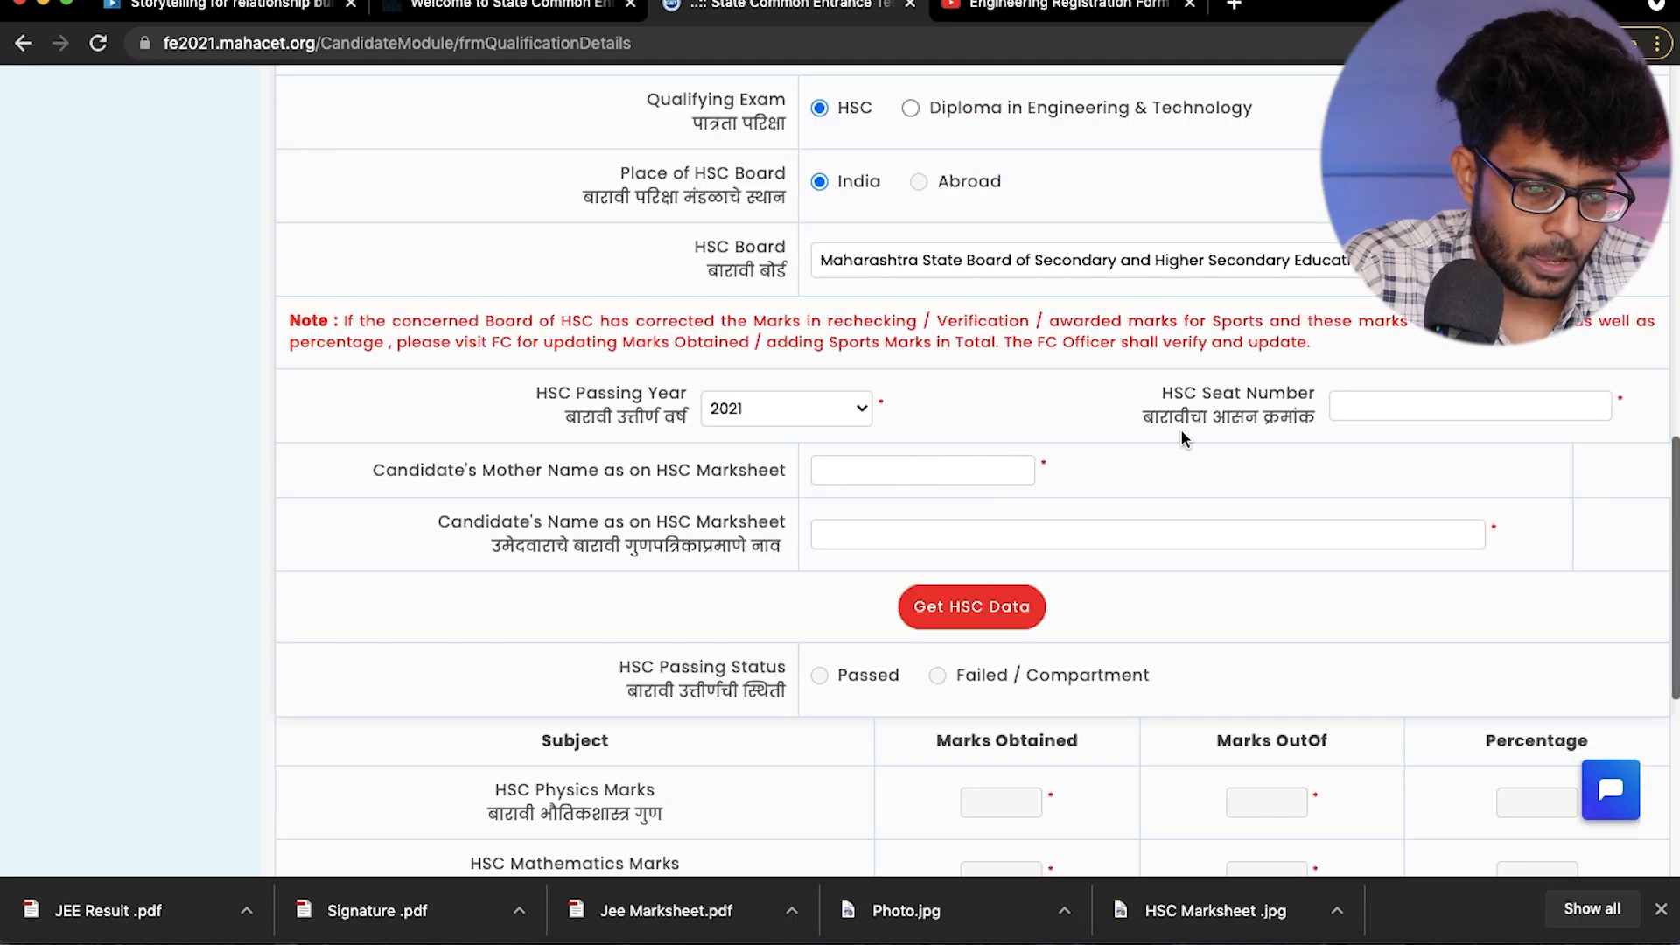
- Fill in the HSC seat number, mother's name and candidate's name as on the HSC marksheet, and fetch the HSC data
click(1354, 407)
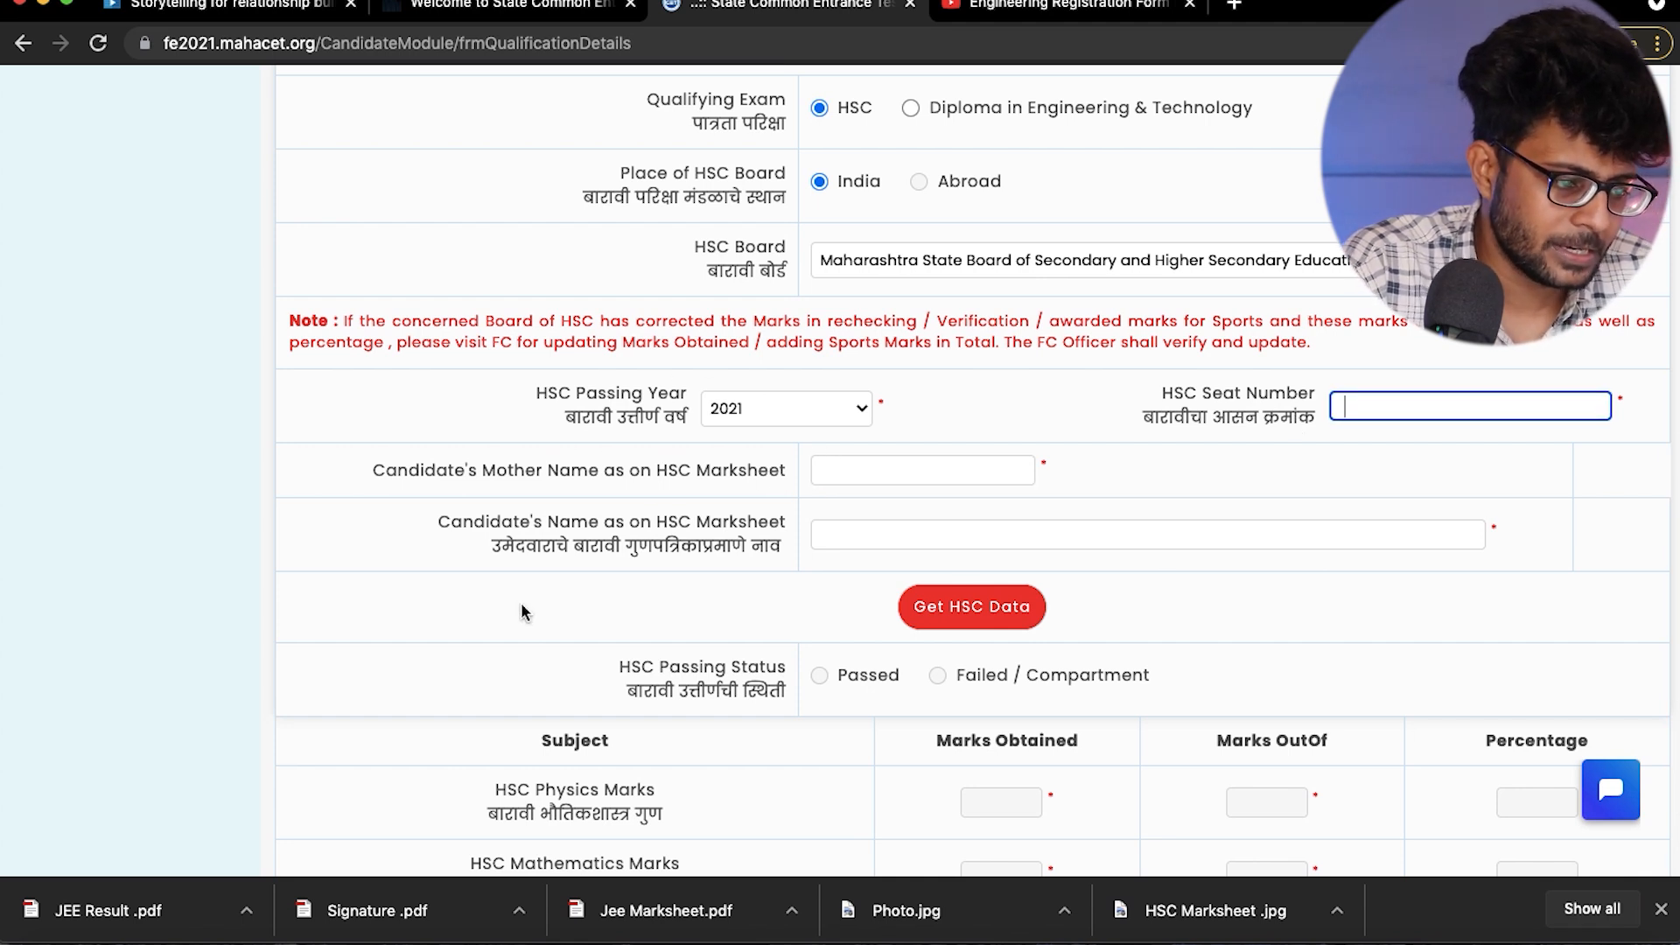
scroll(522, 602, down, 1)
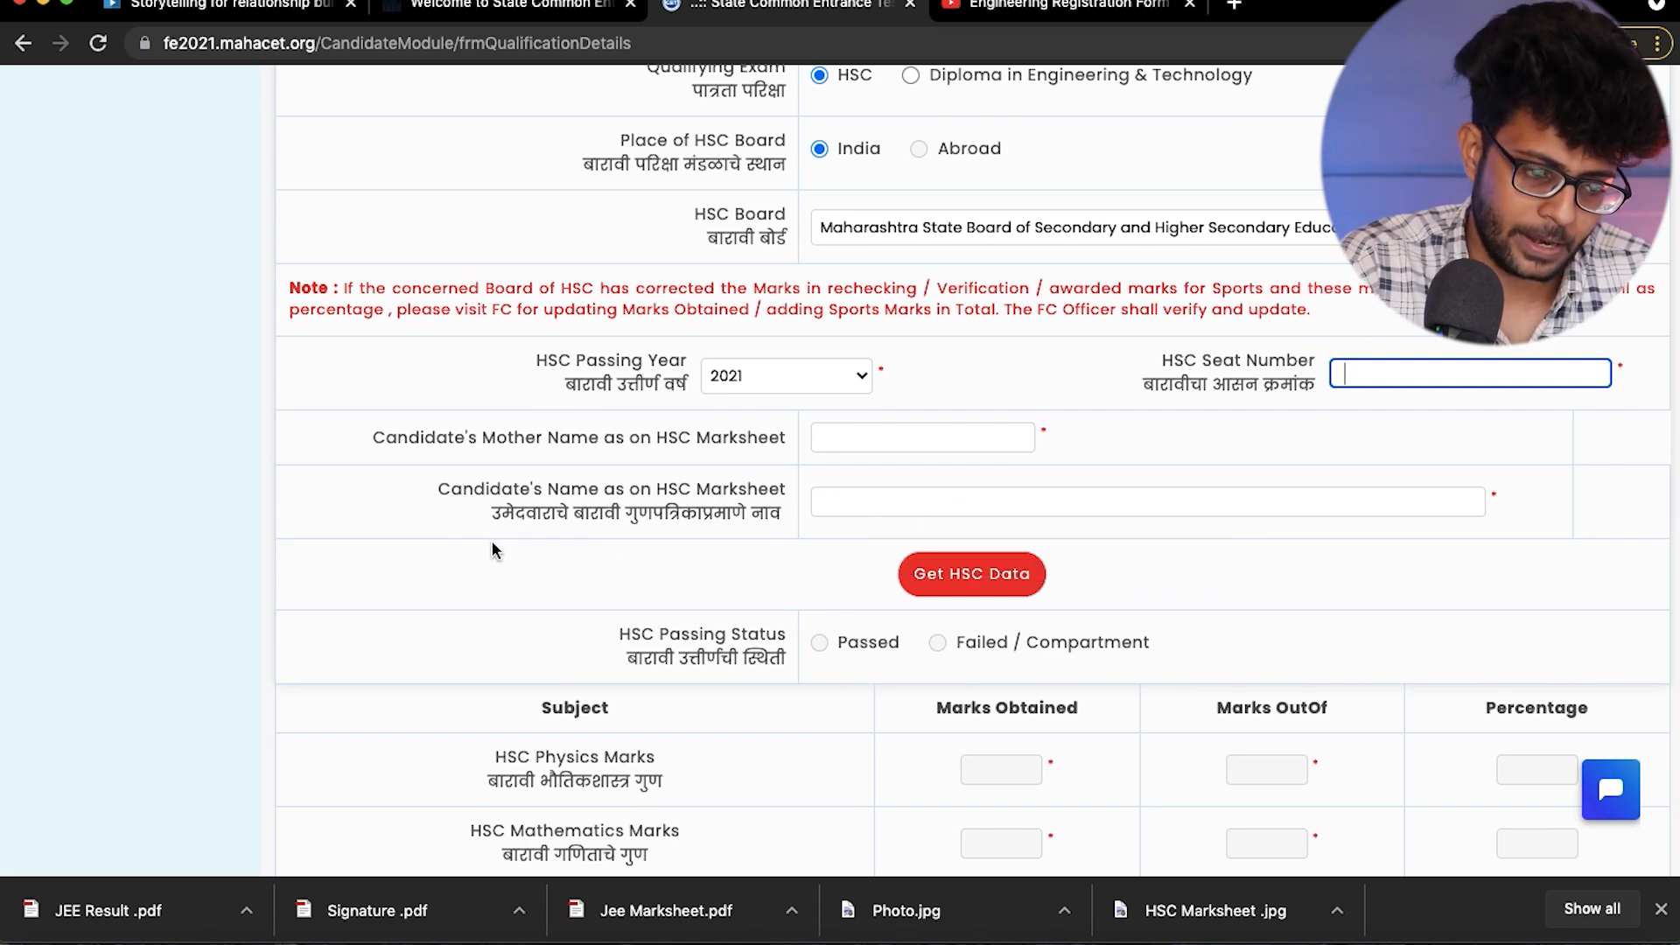
scroll(842, 625, down, 1)
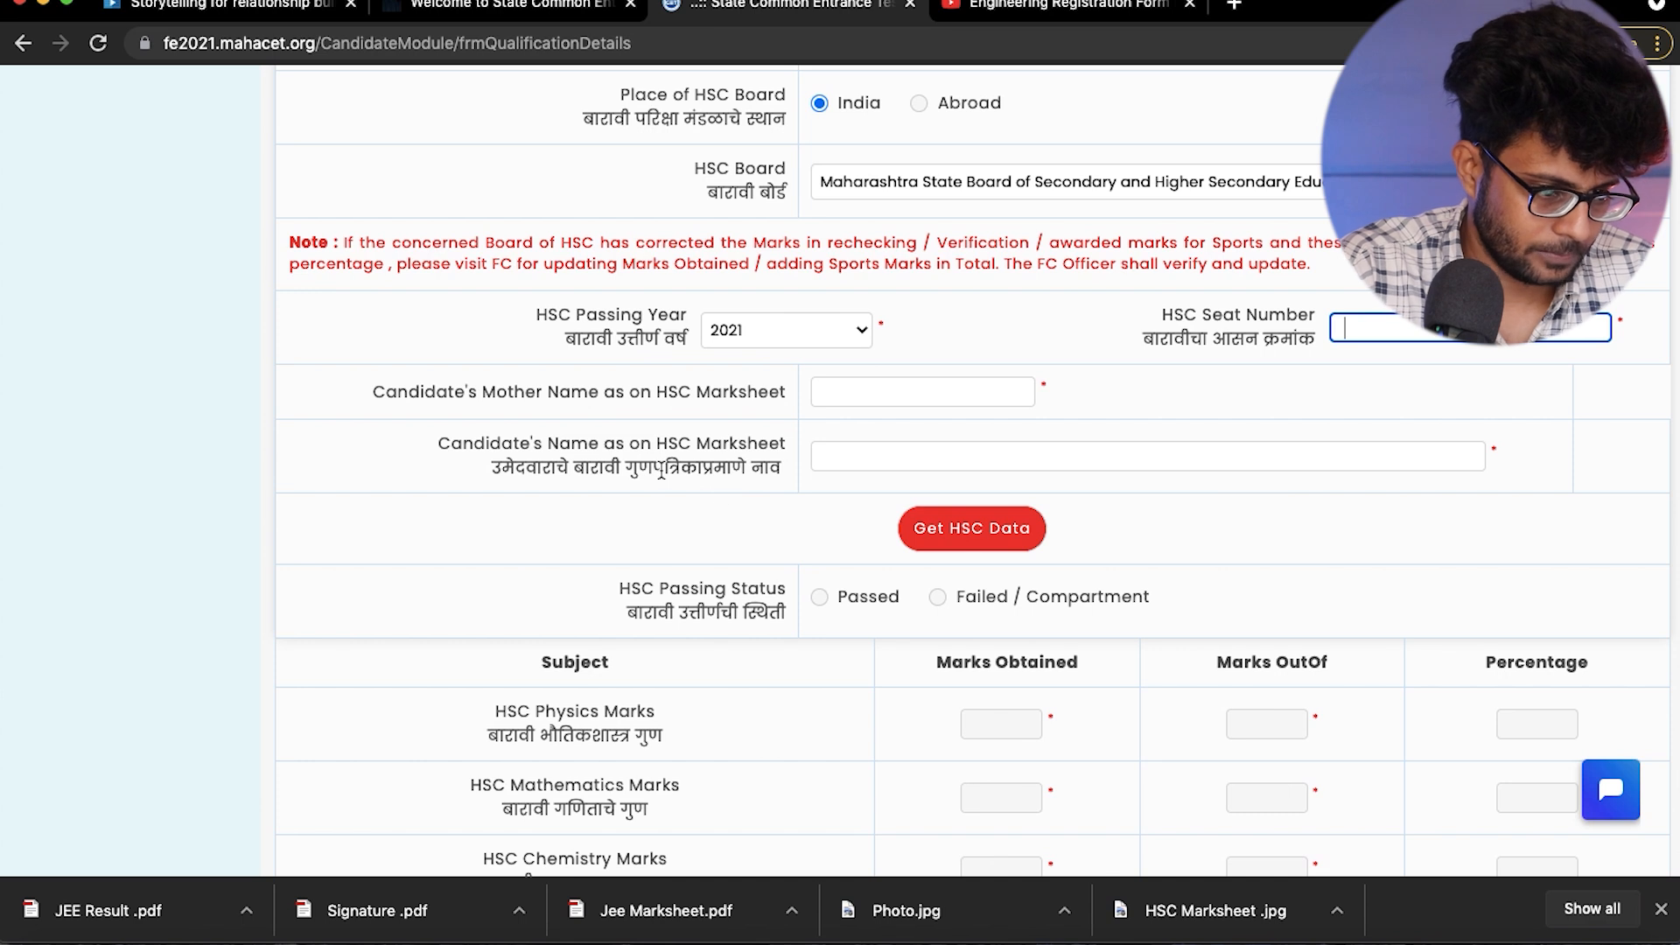
scroll(663, 472, down, 3)
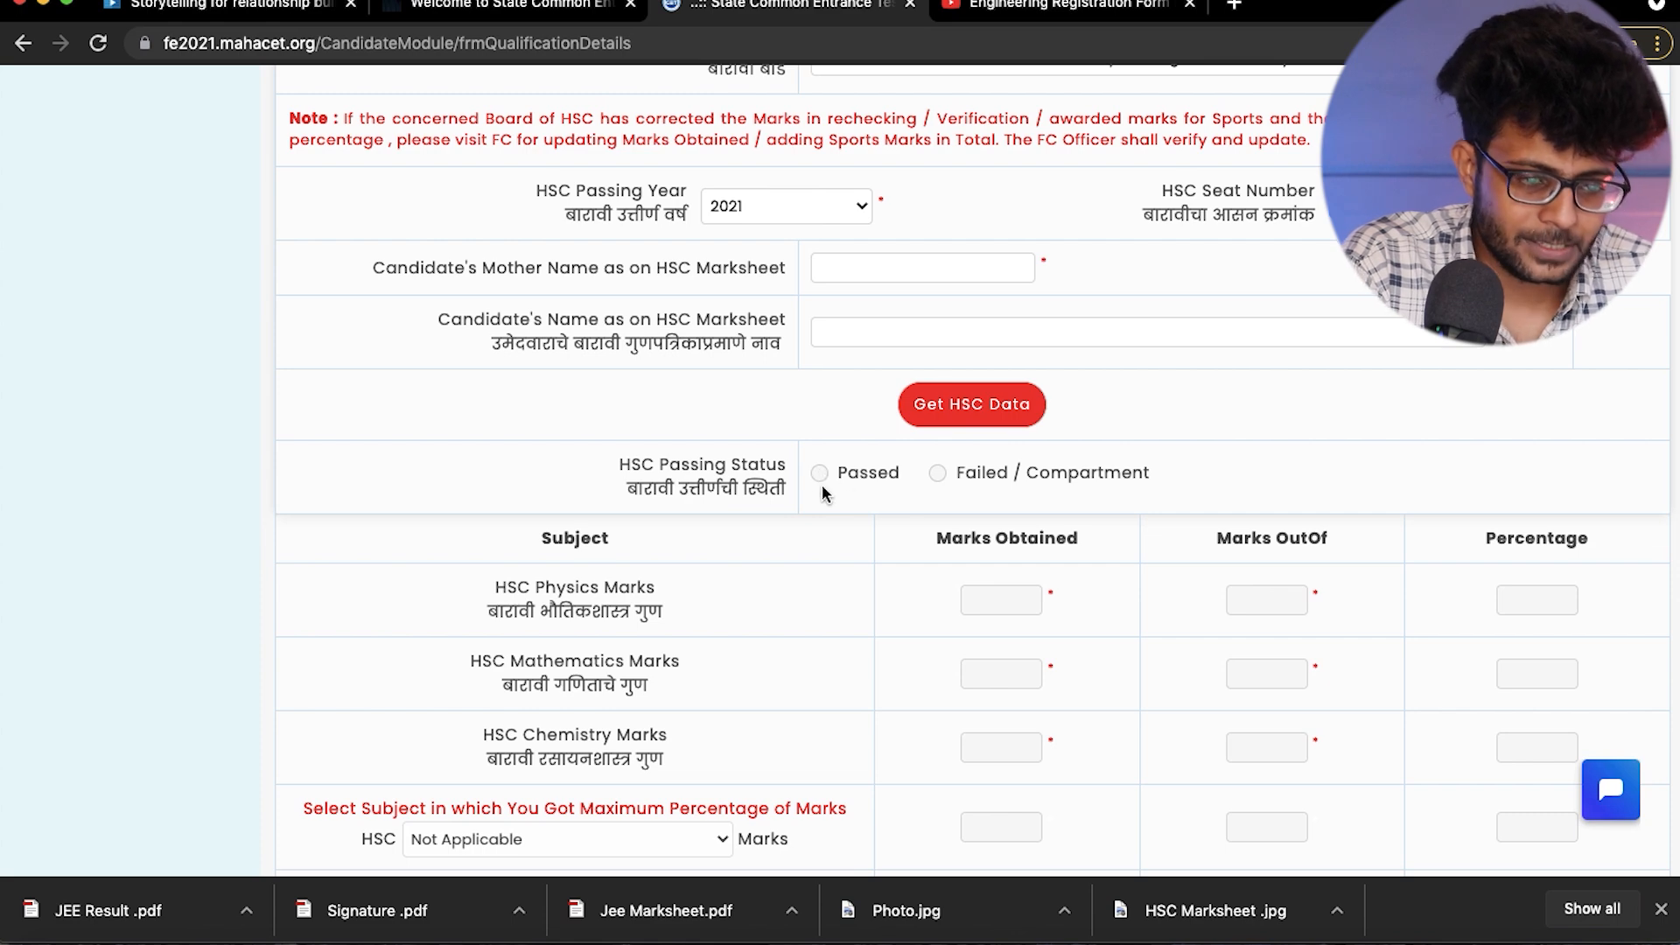
scroll(786, 639, down, 4)
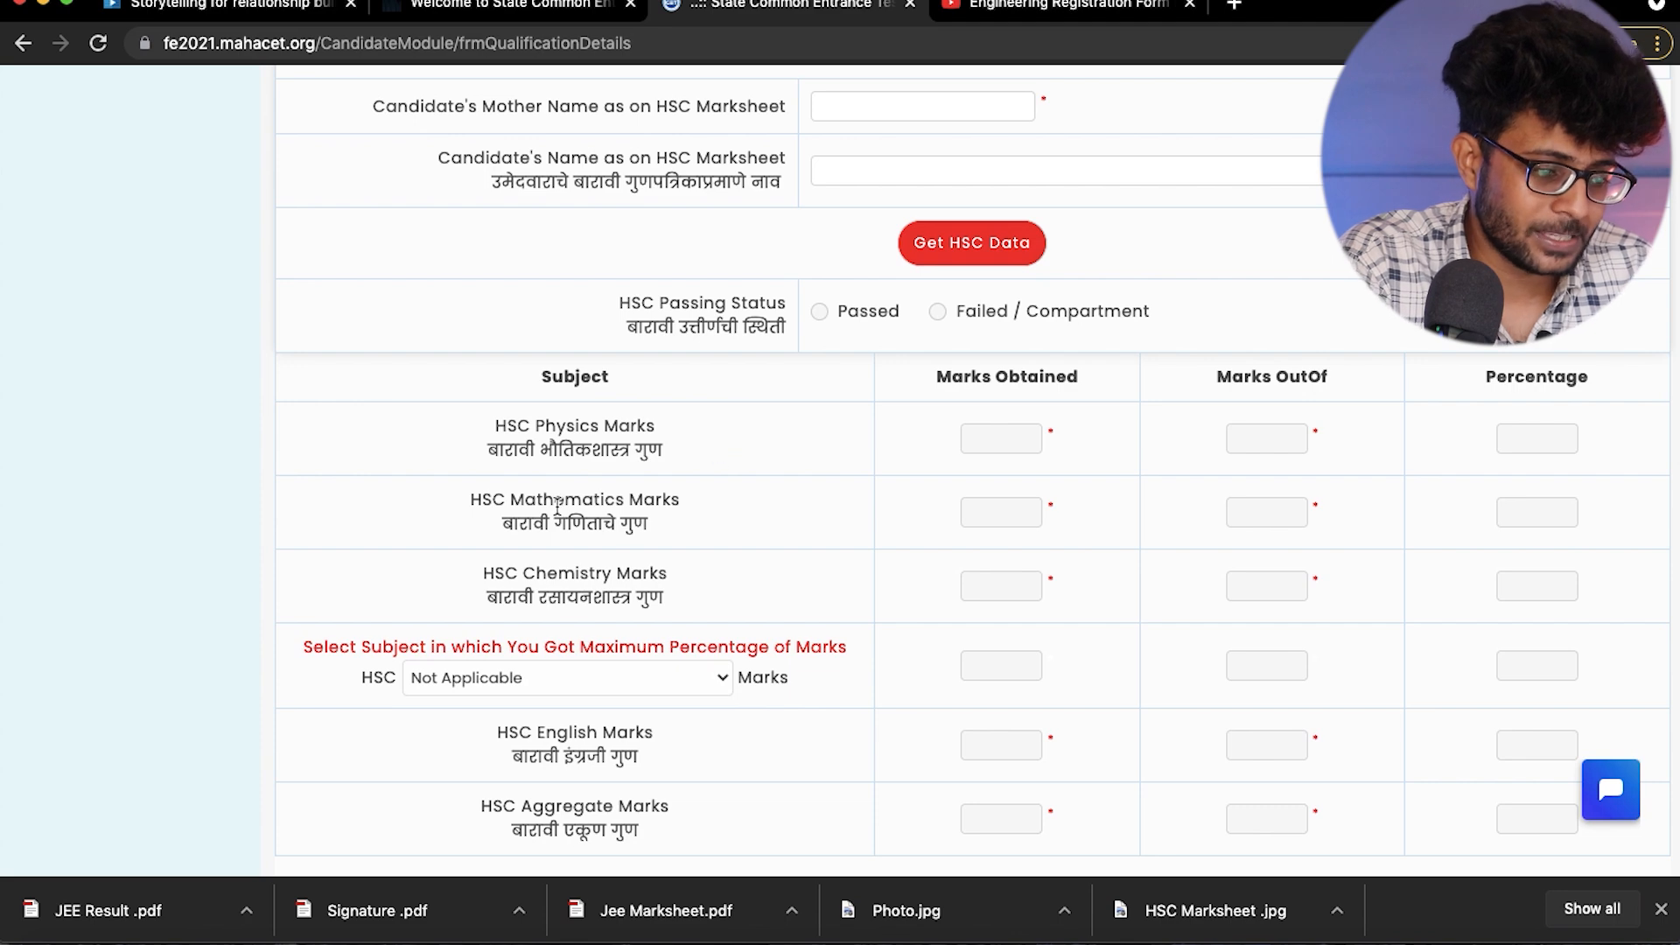
scroll(973, 617, down, 4)
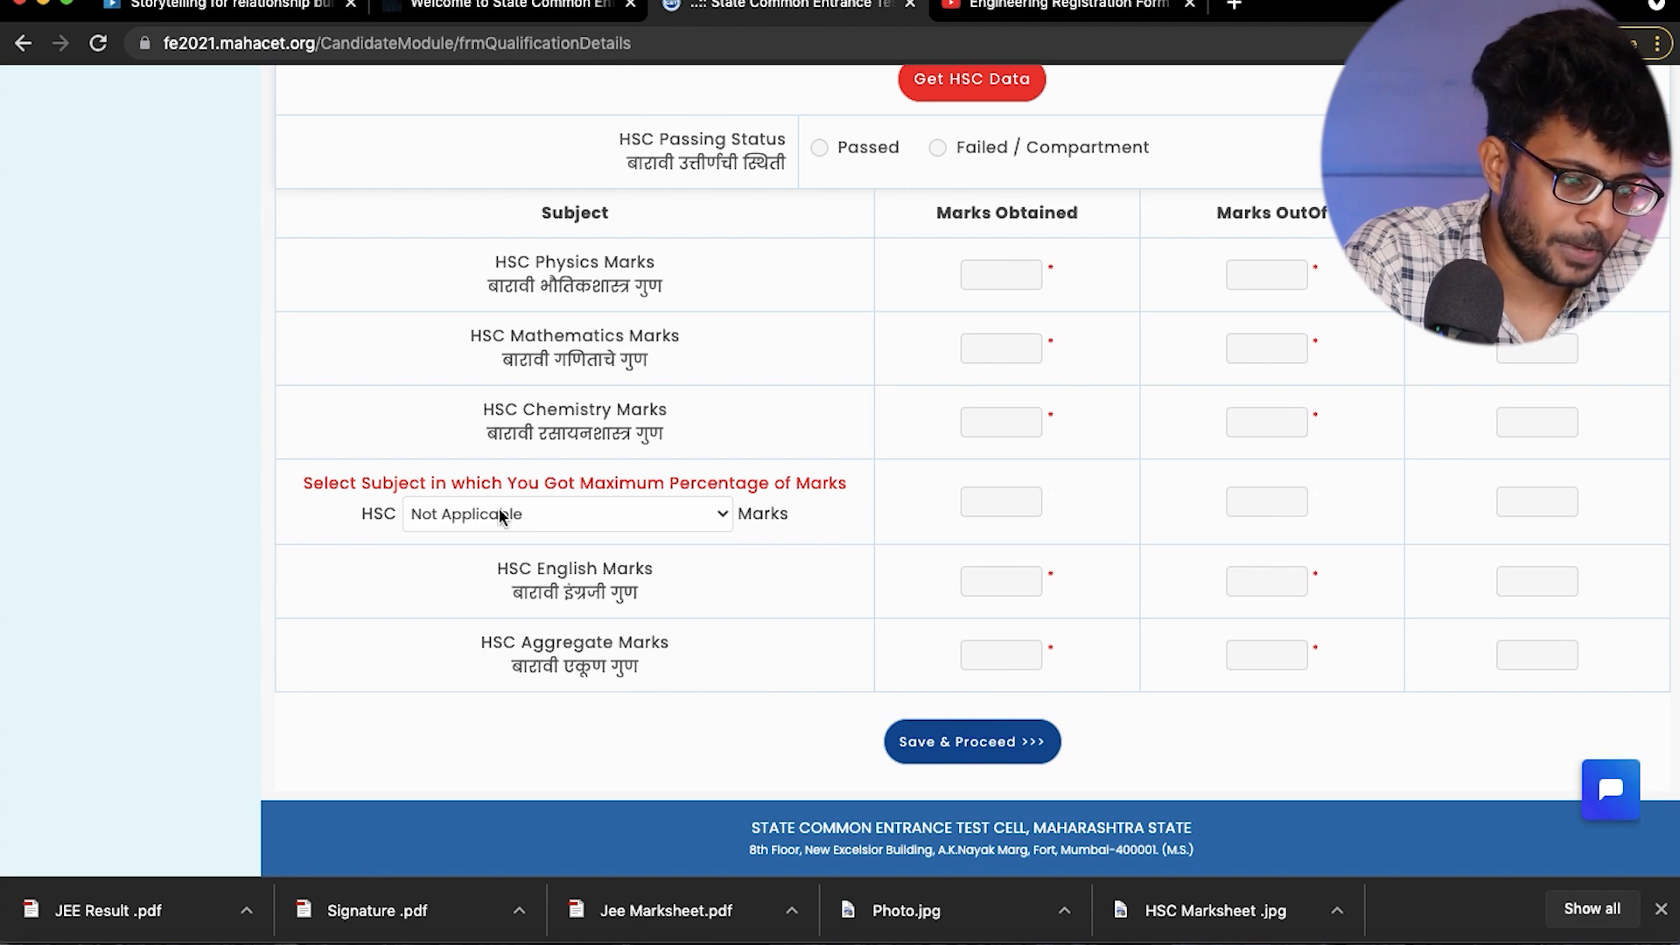
scroll(669, 512, up, 9)
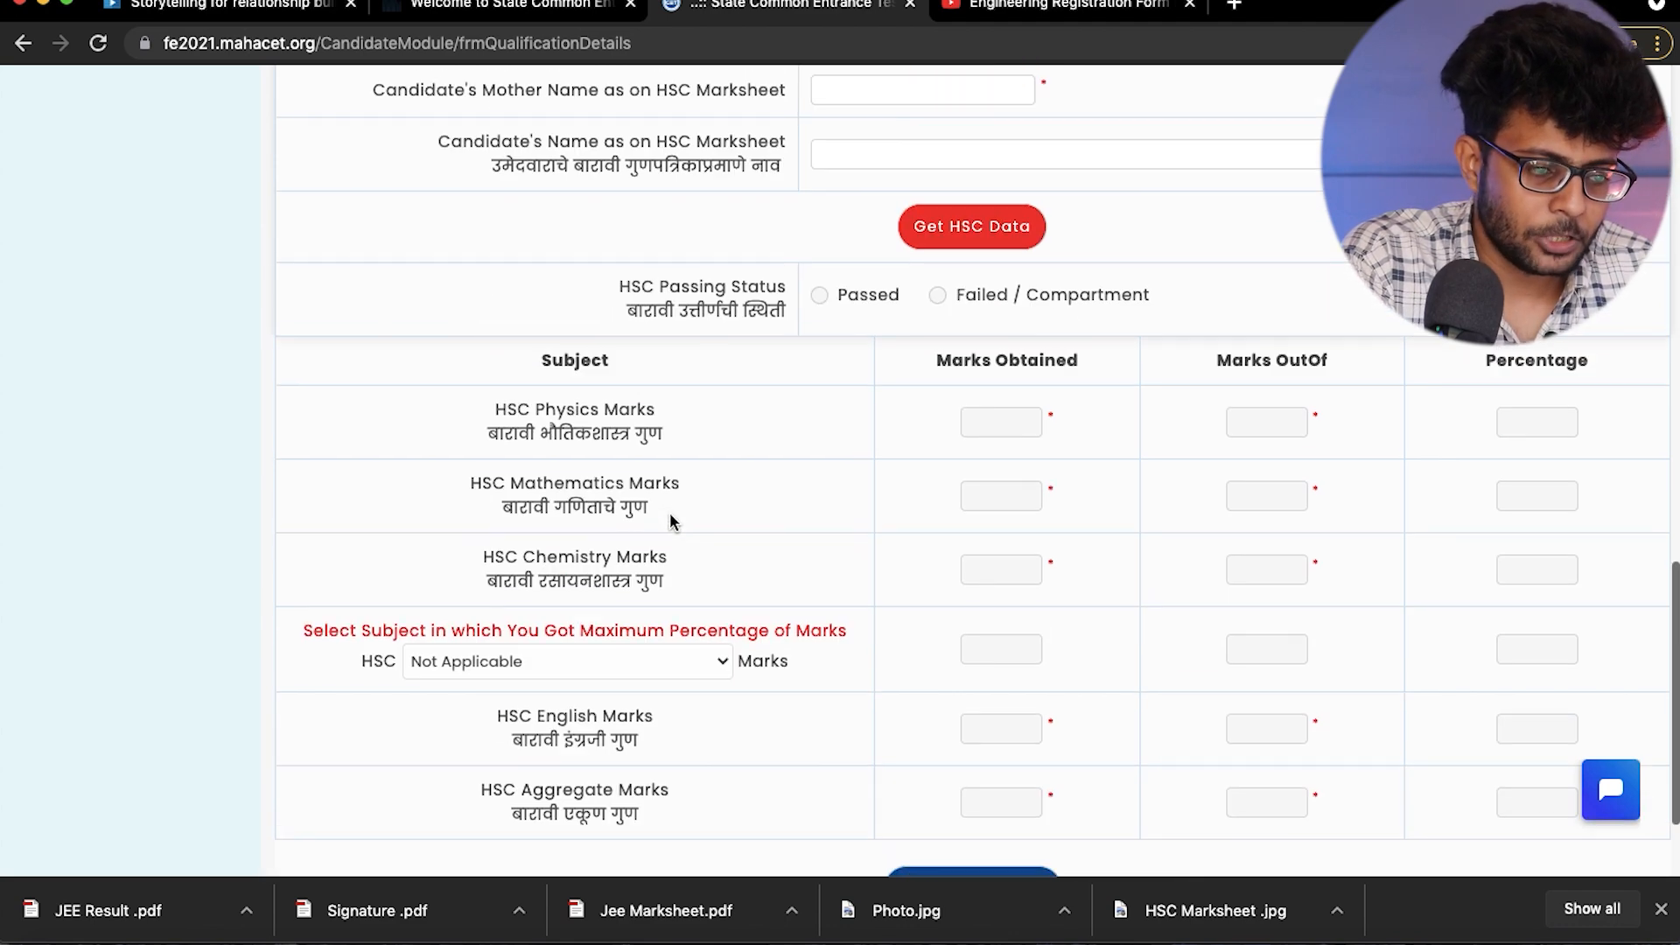
scroll(670, 512, down, 2)
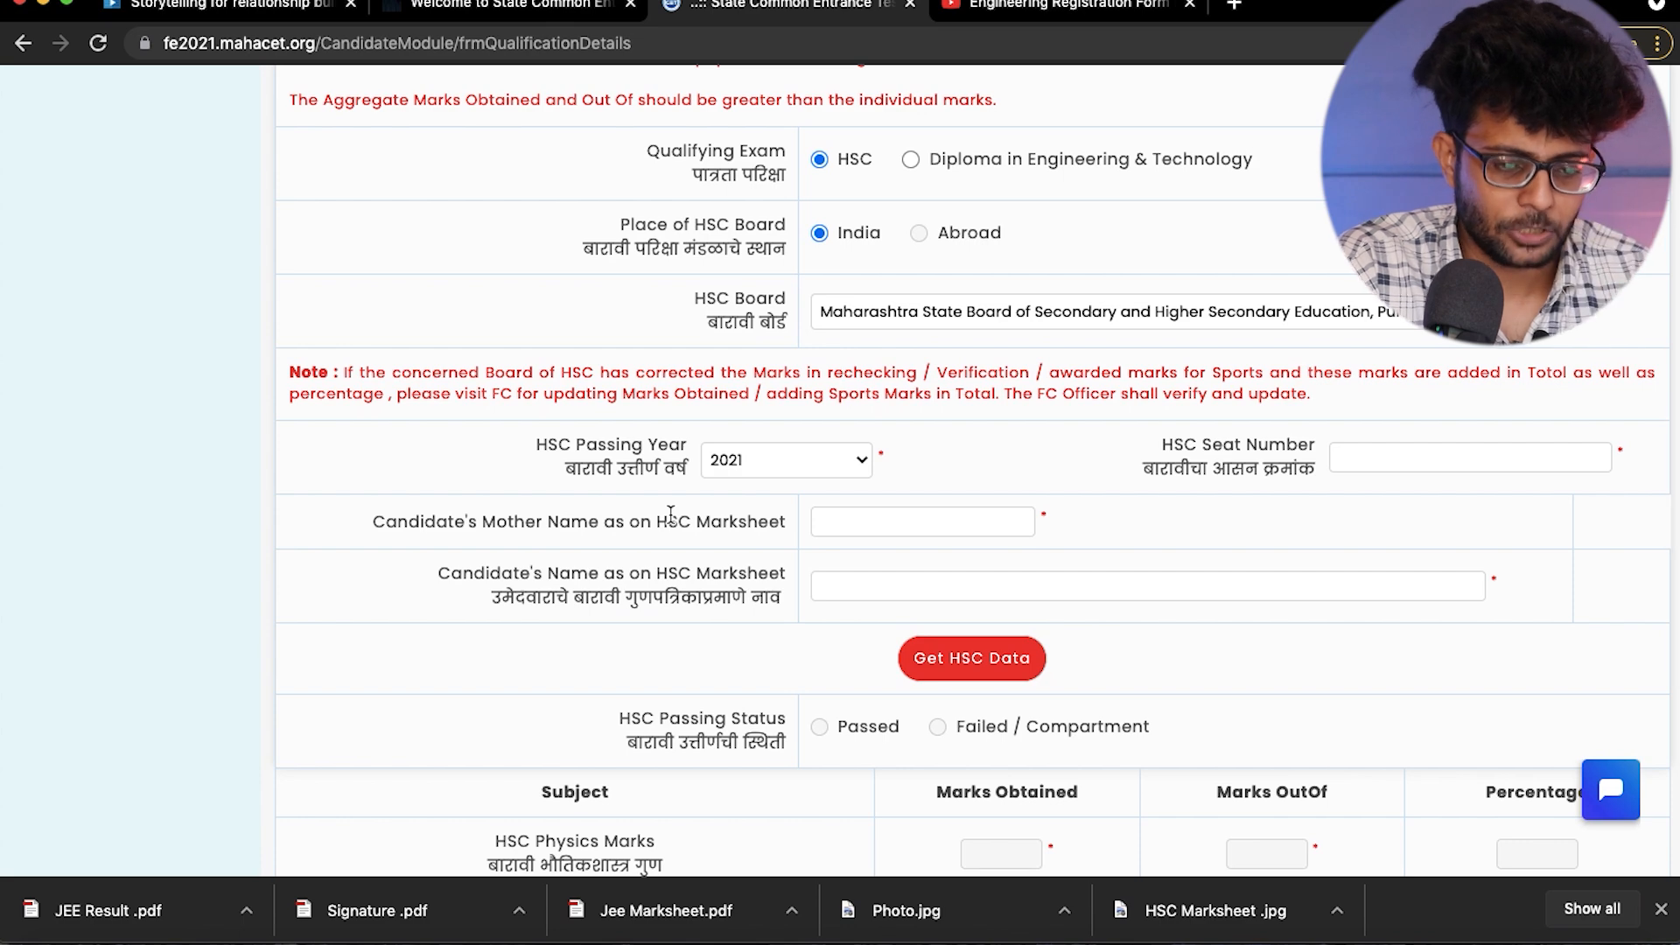
scroll(671, 513, down, 1)
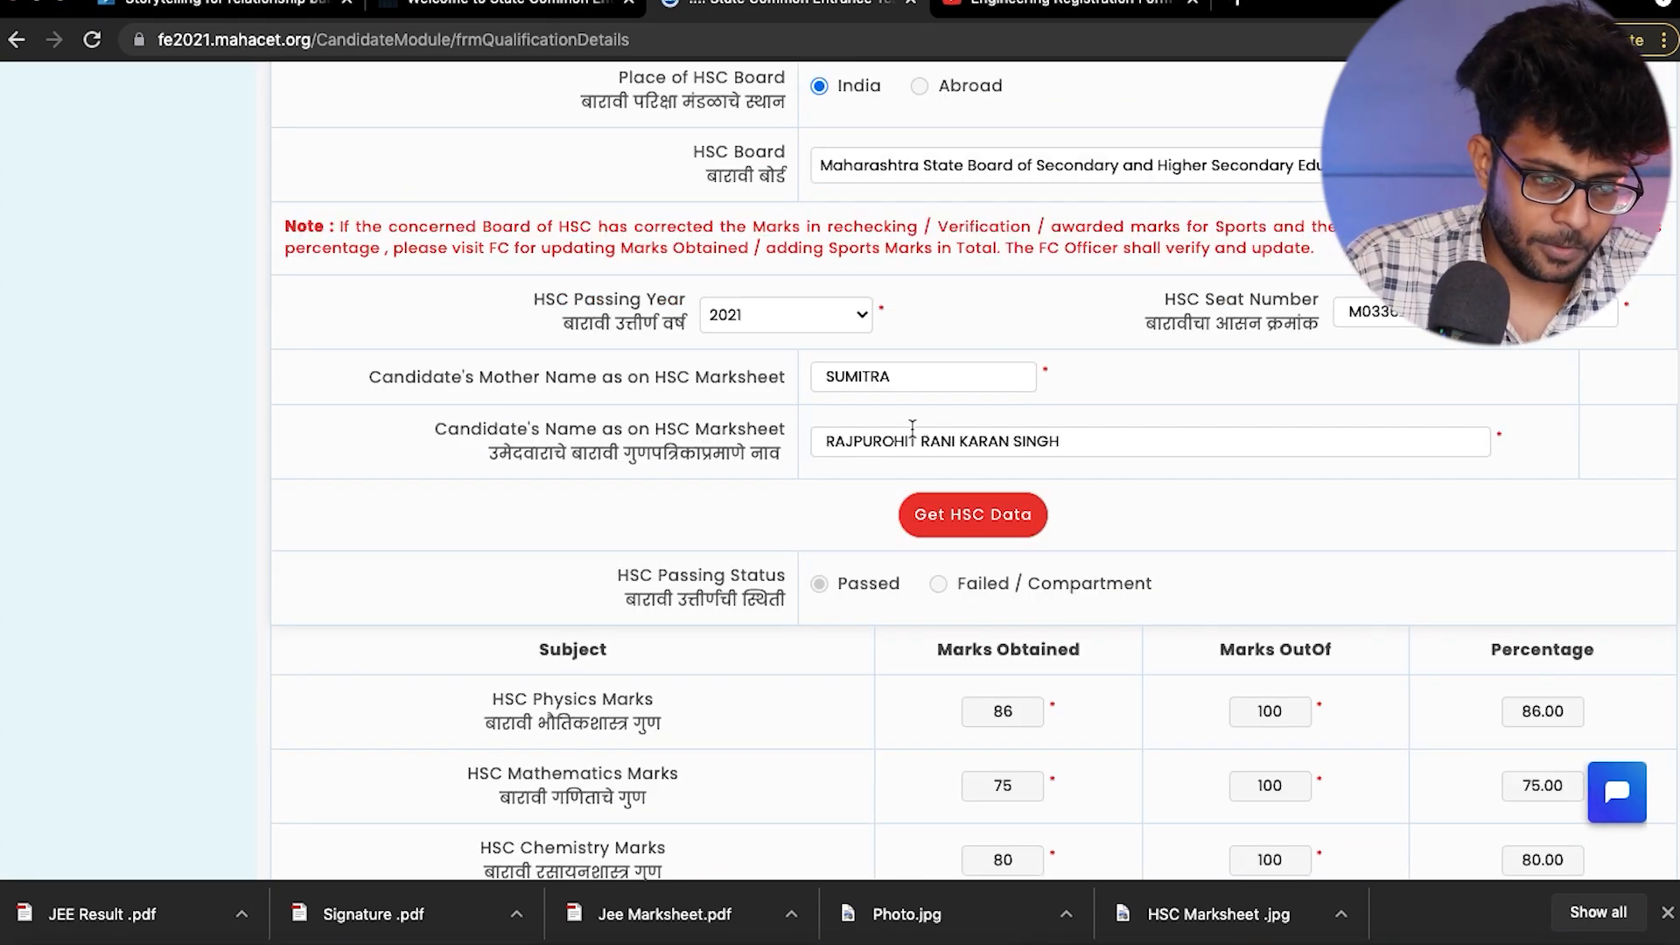
click(953, 517)
- Check the fetched HSC subject and aggregate marks, and save the Qualification Details
scroll(1074, 564, down, 3)
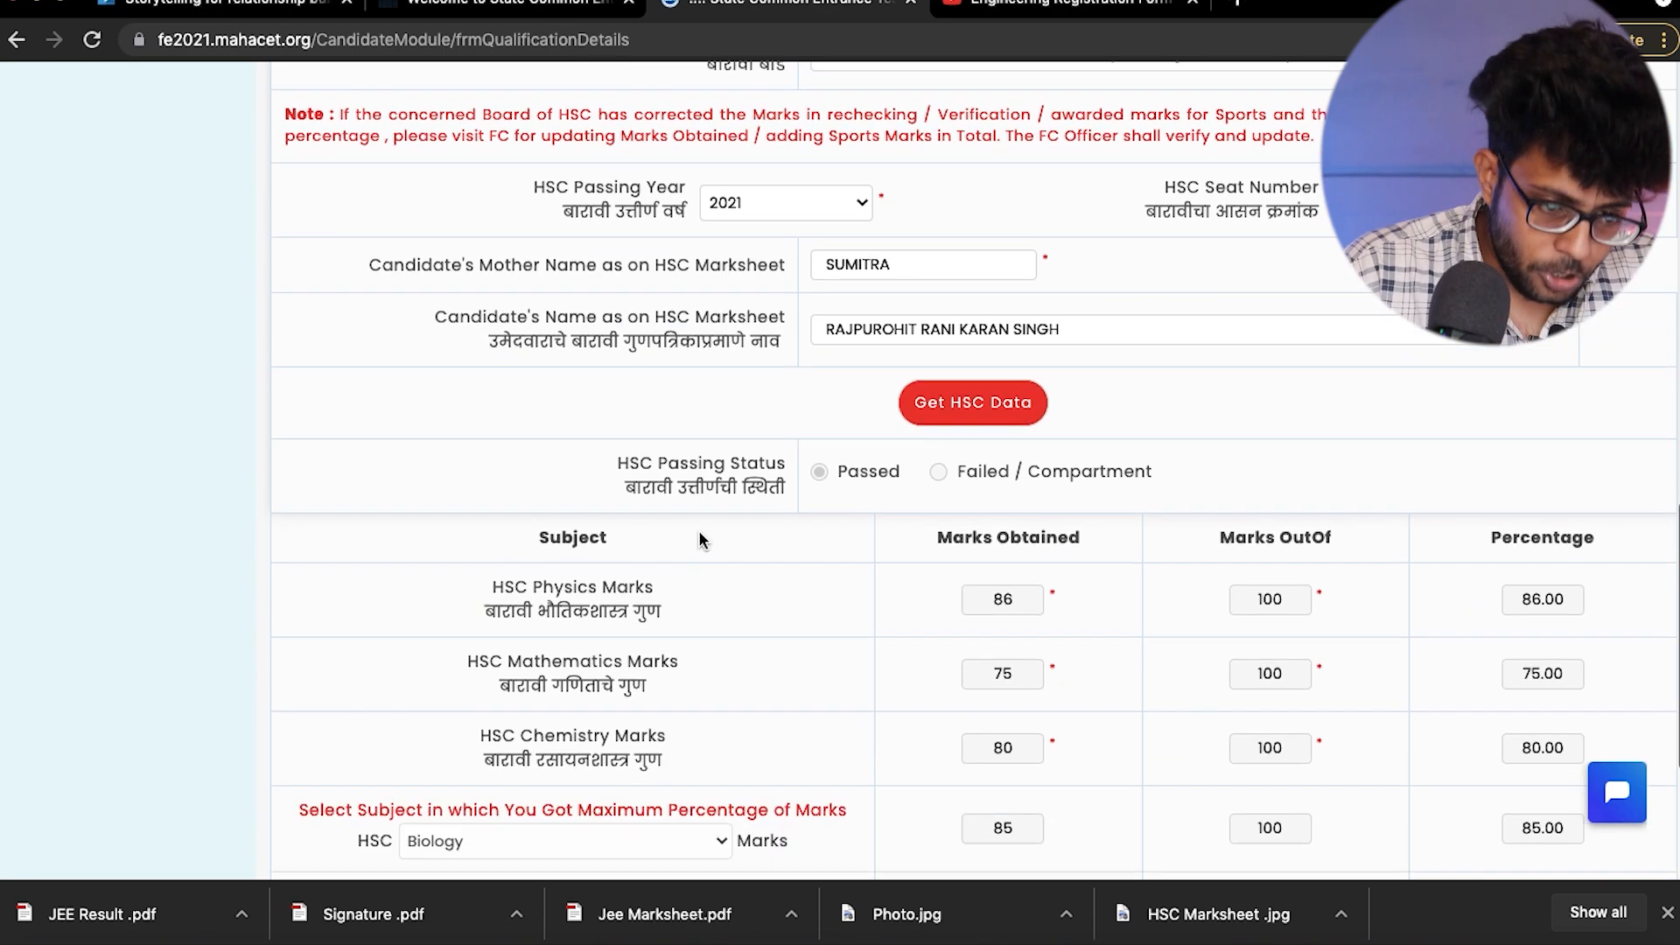
scroll(883, 737, down, 2)
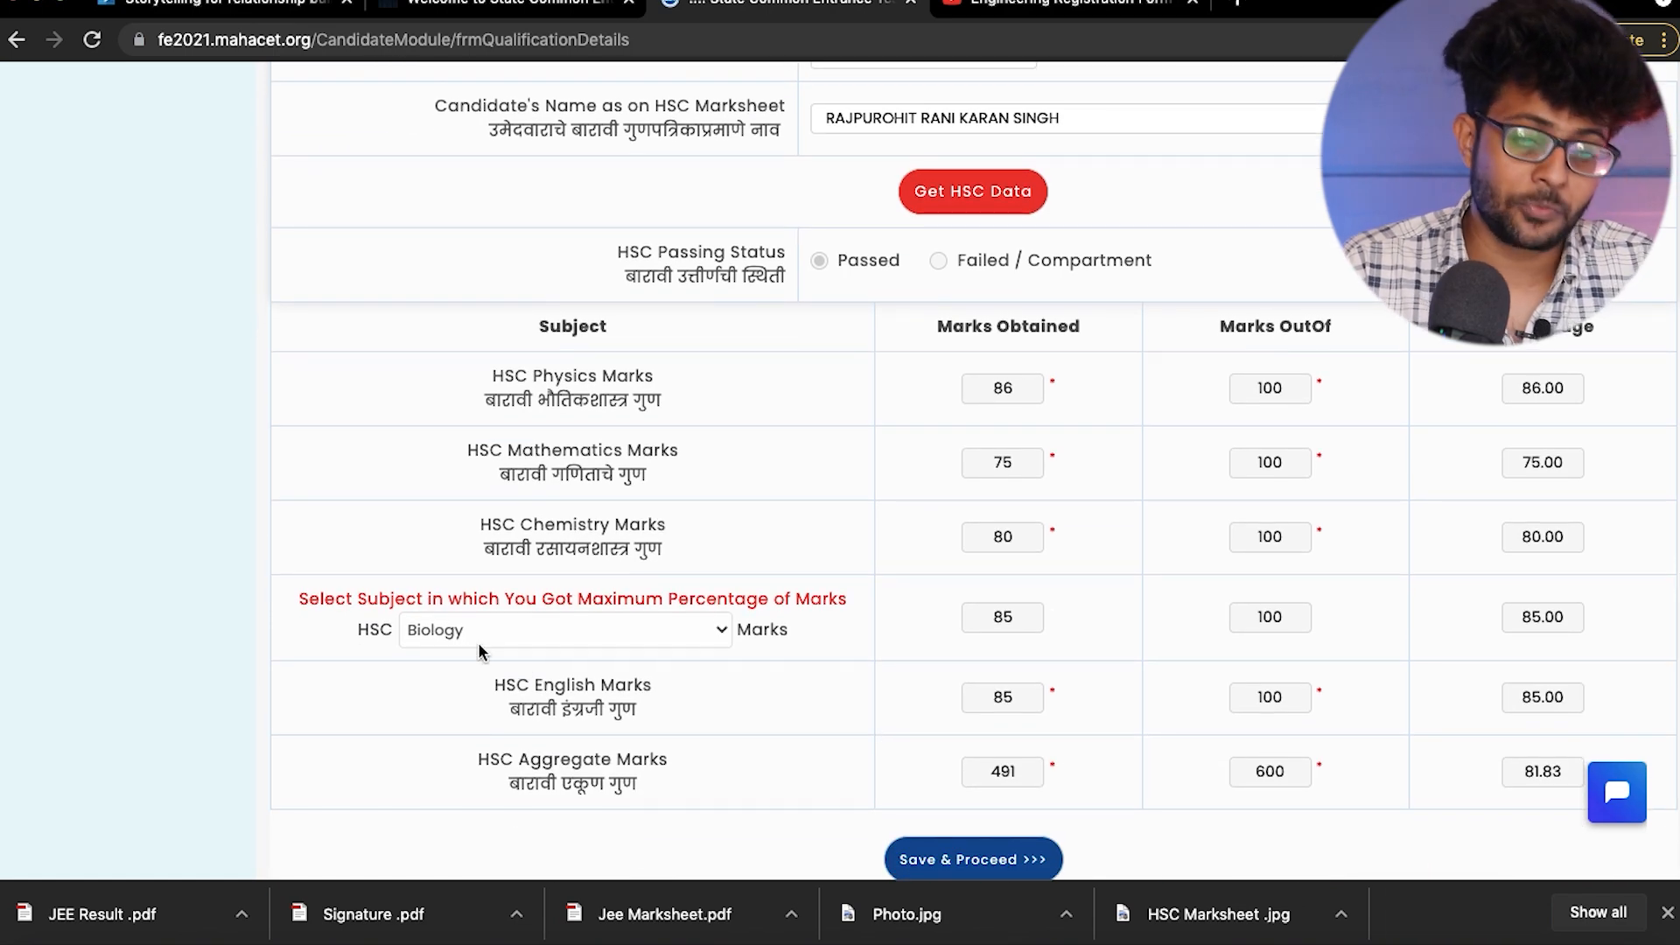
scroll(475, 643, down, 2)
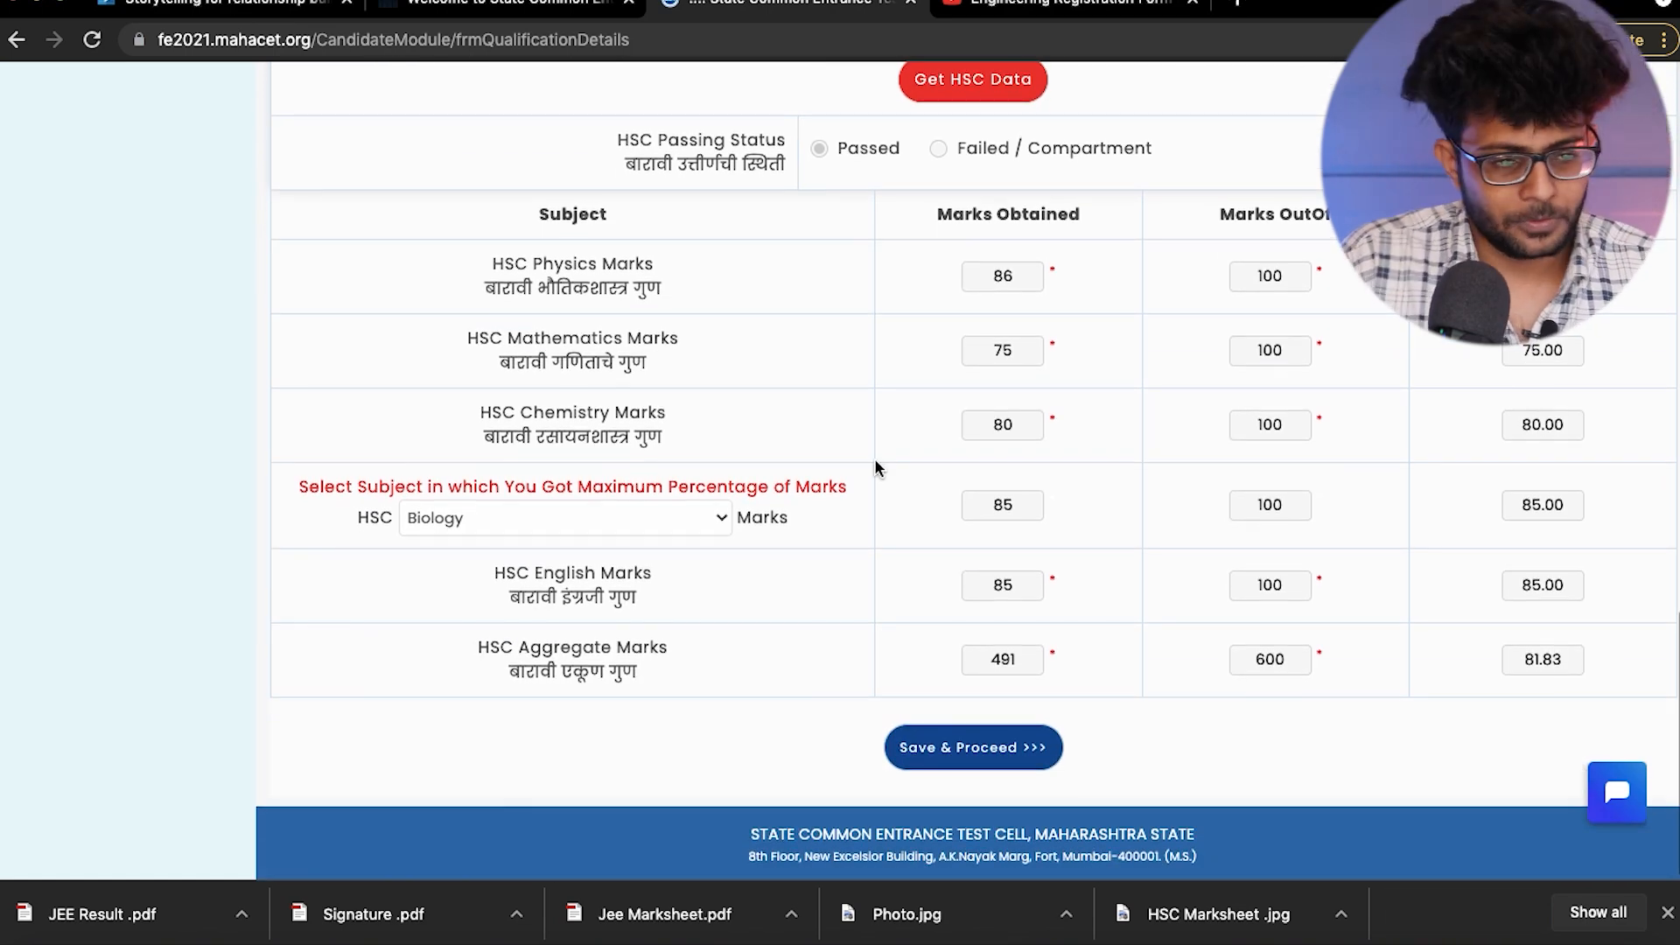
click(960, 745)
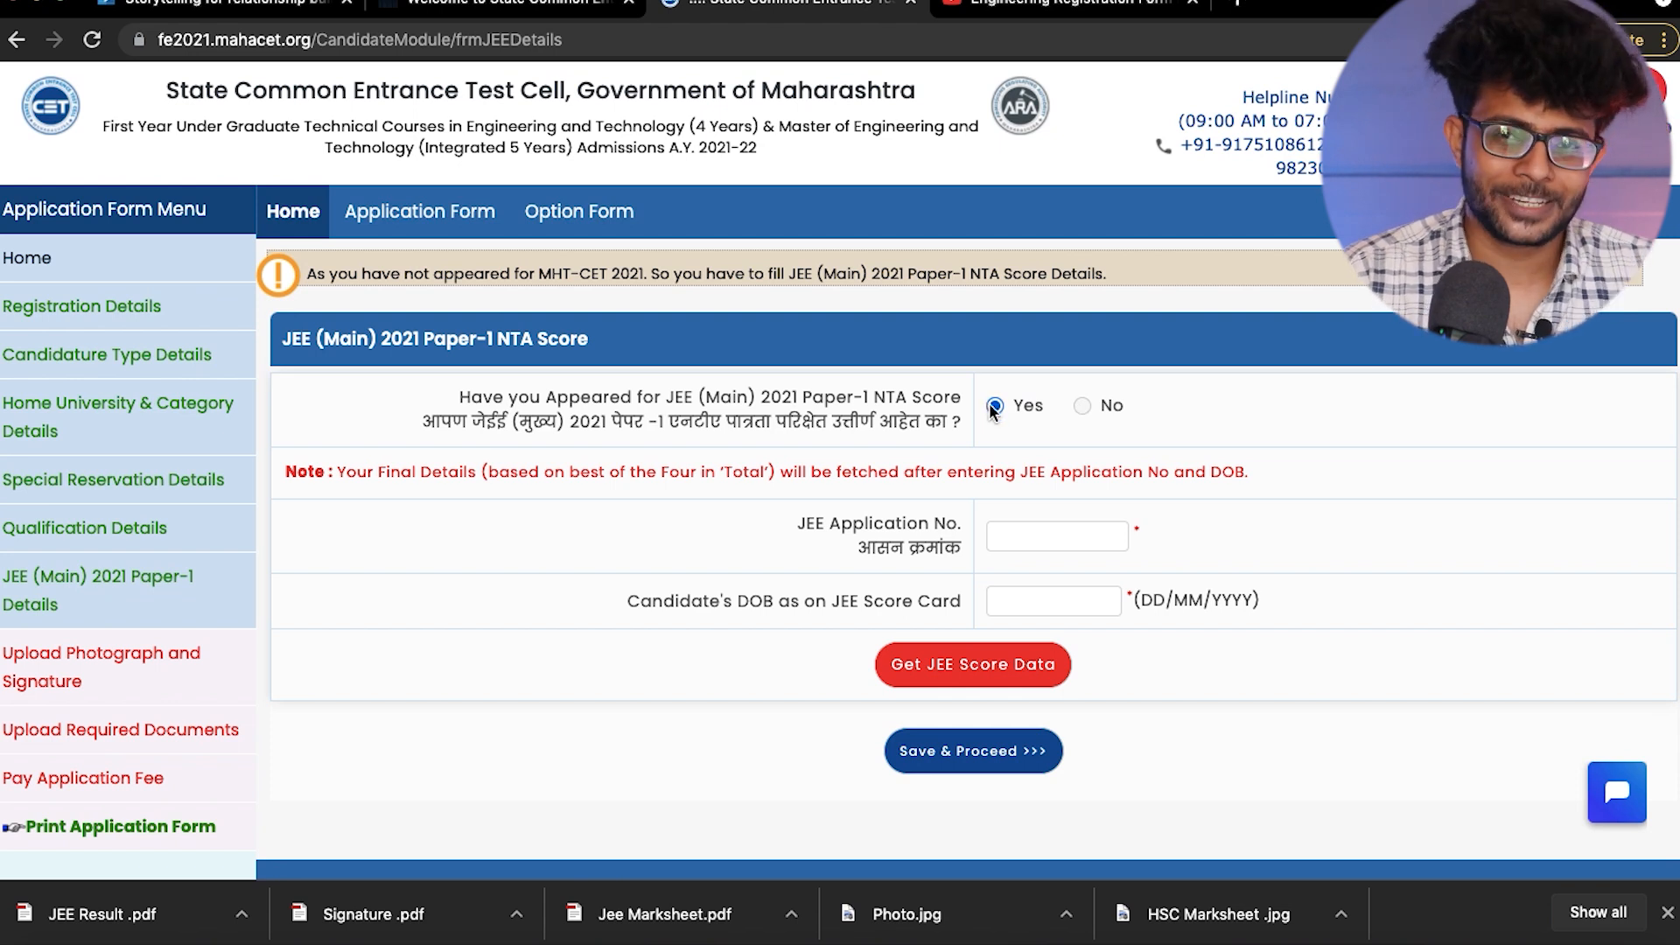
- Complete the JEE (Main) 2021 details with the application number, date of birth and appearing session FEB-2021(Session 1), and save them
click(1019, 543)
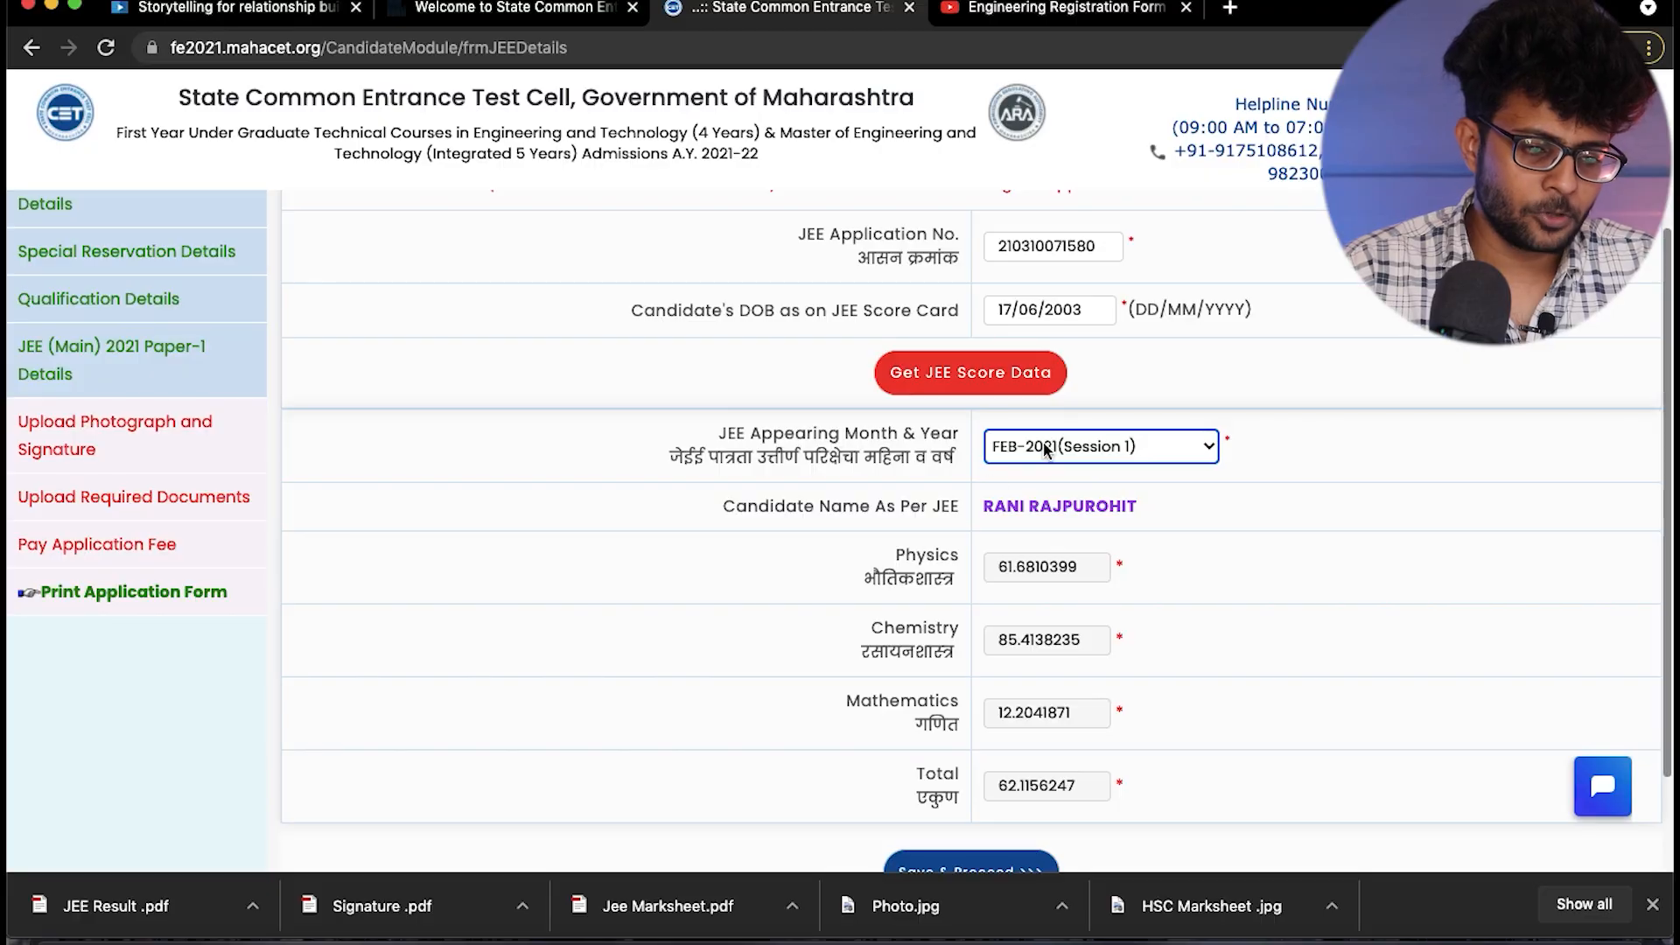
click(1046, 446)
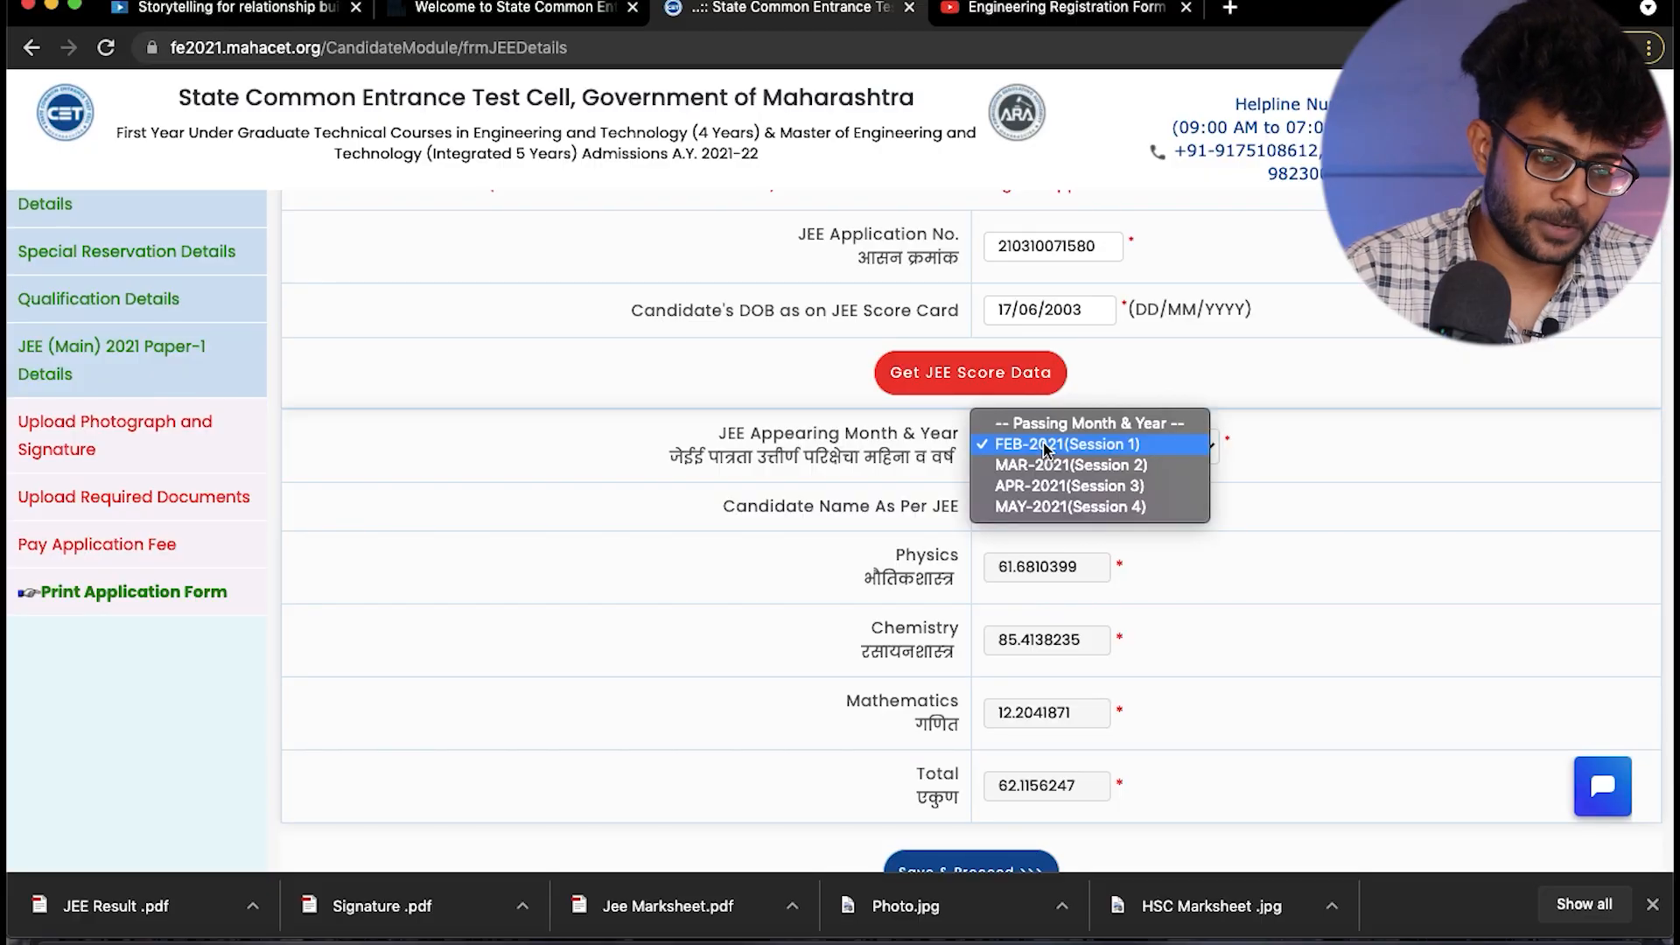
click(1046, 446)
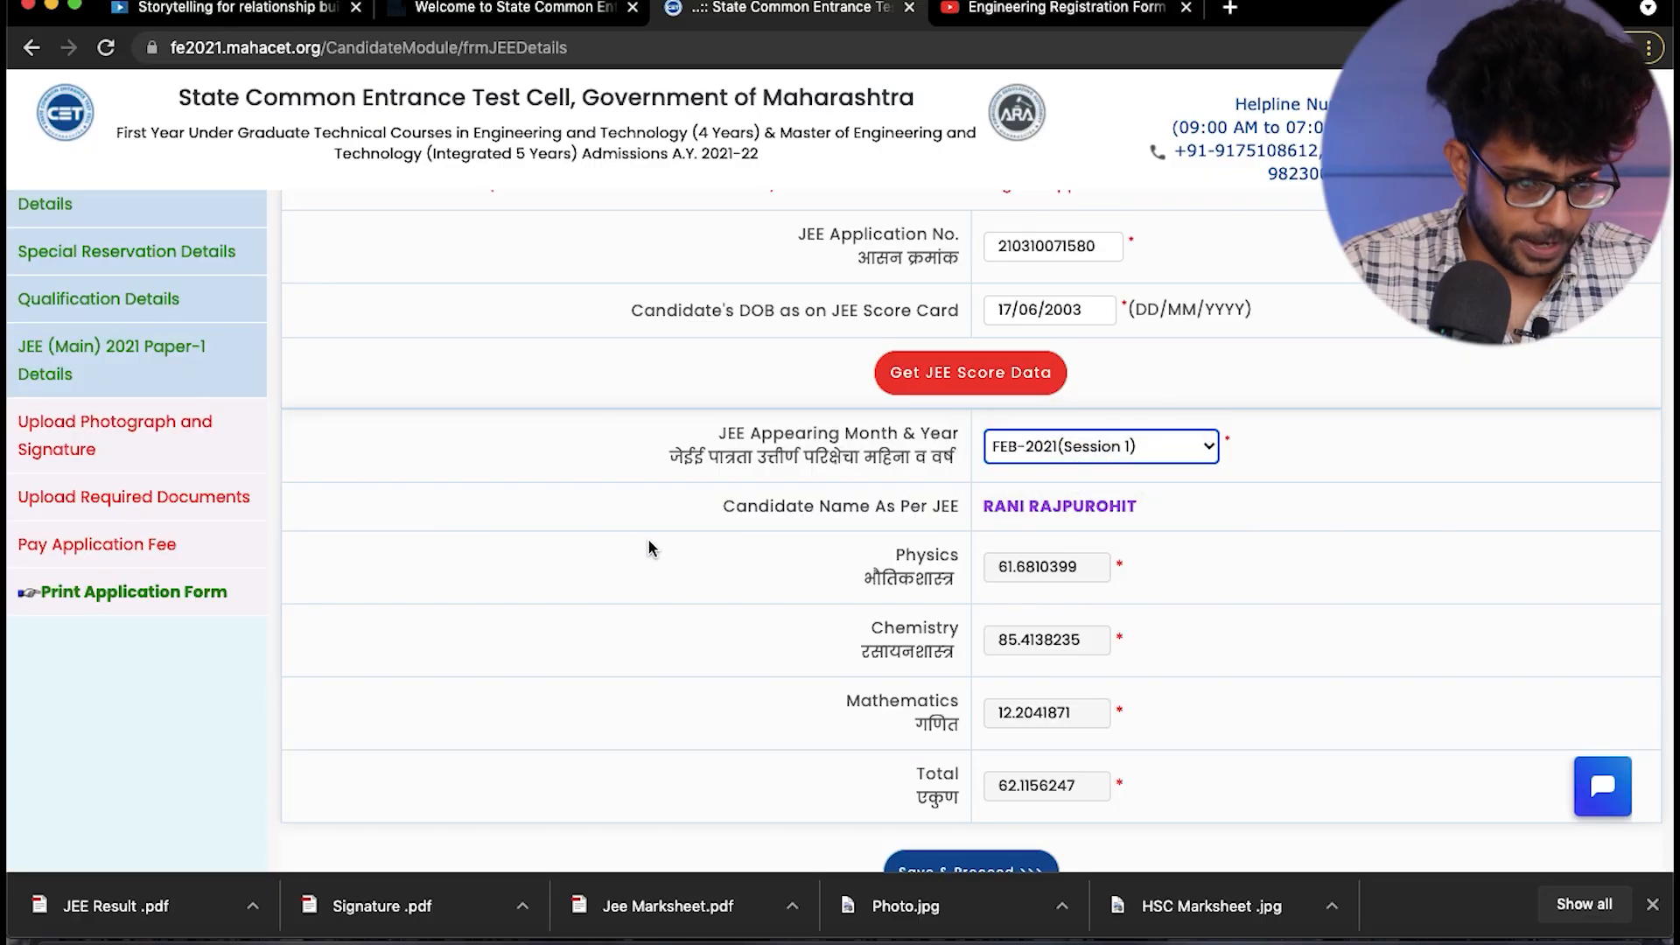
scroll(648, 548, down, 3)
click(940, 747)
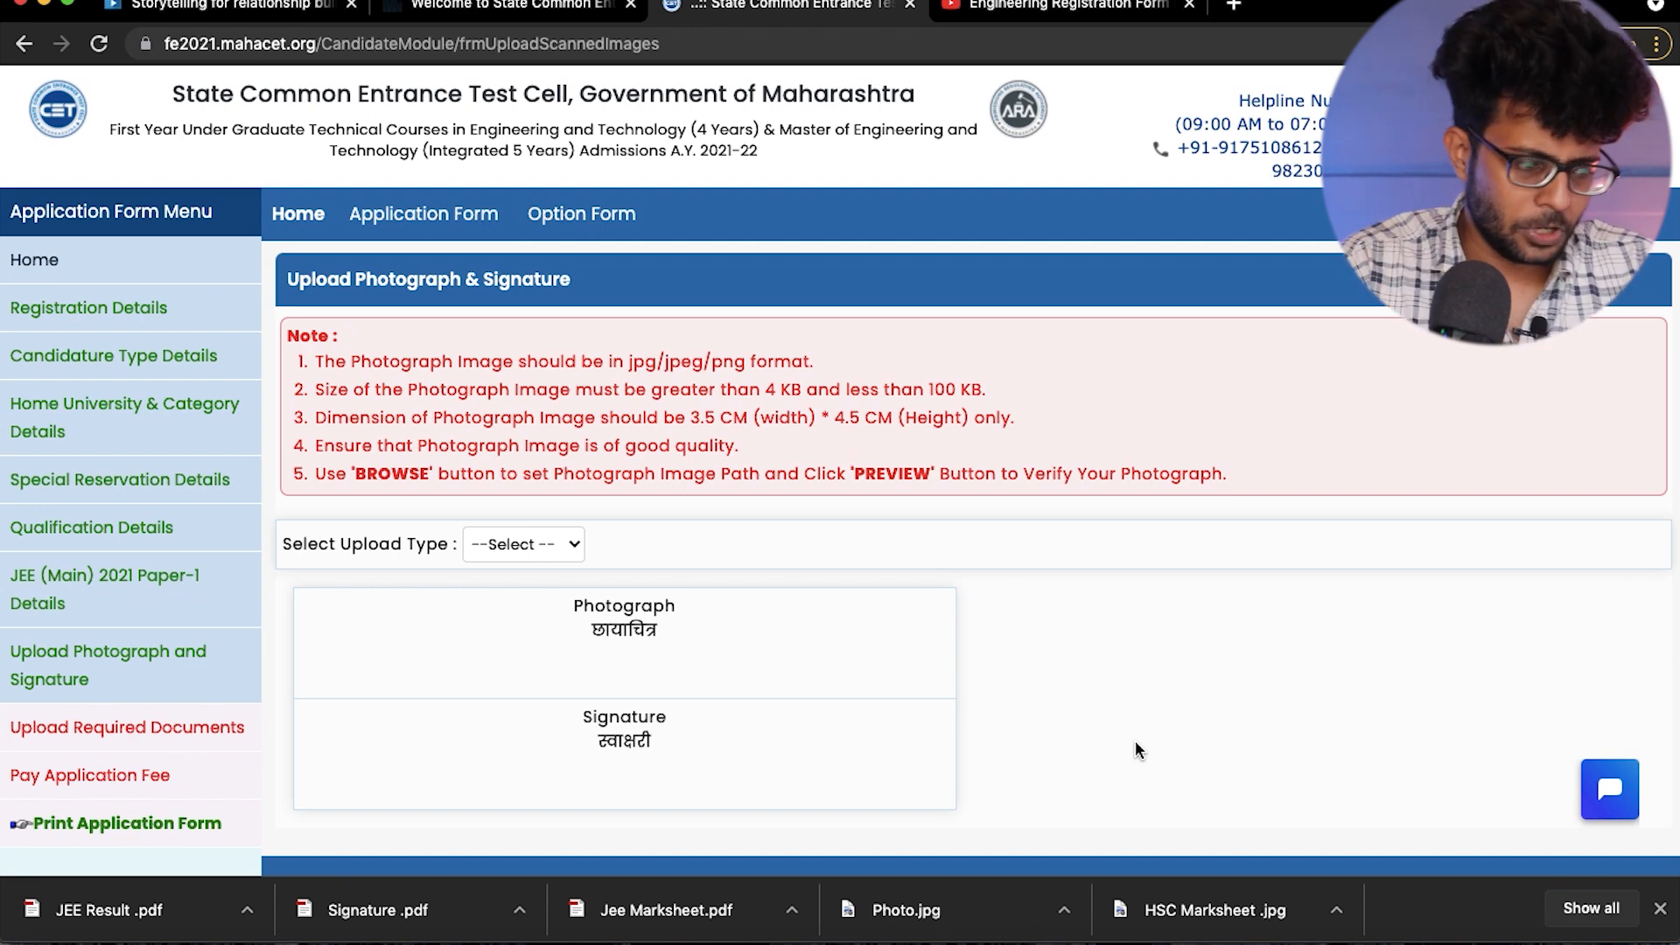
- Upload Photo.jpg from the Documents folder as the candidate's photograph
click(510, 548)
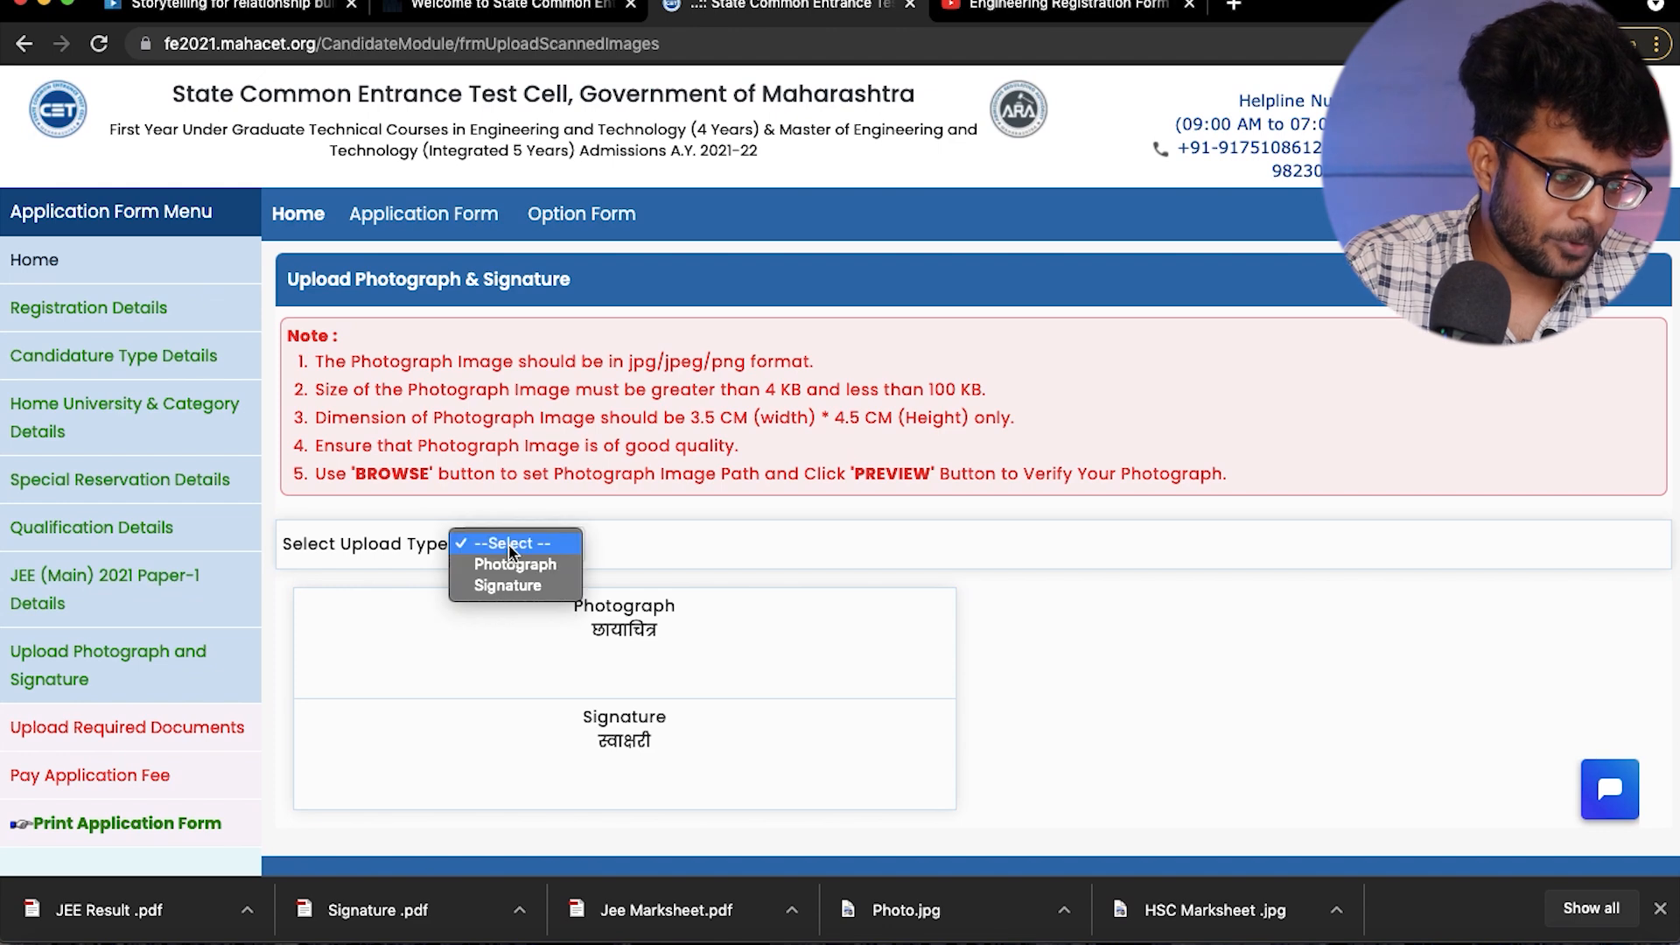
click(506, 566)
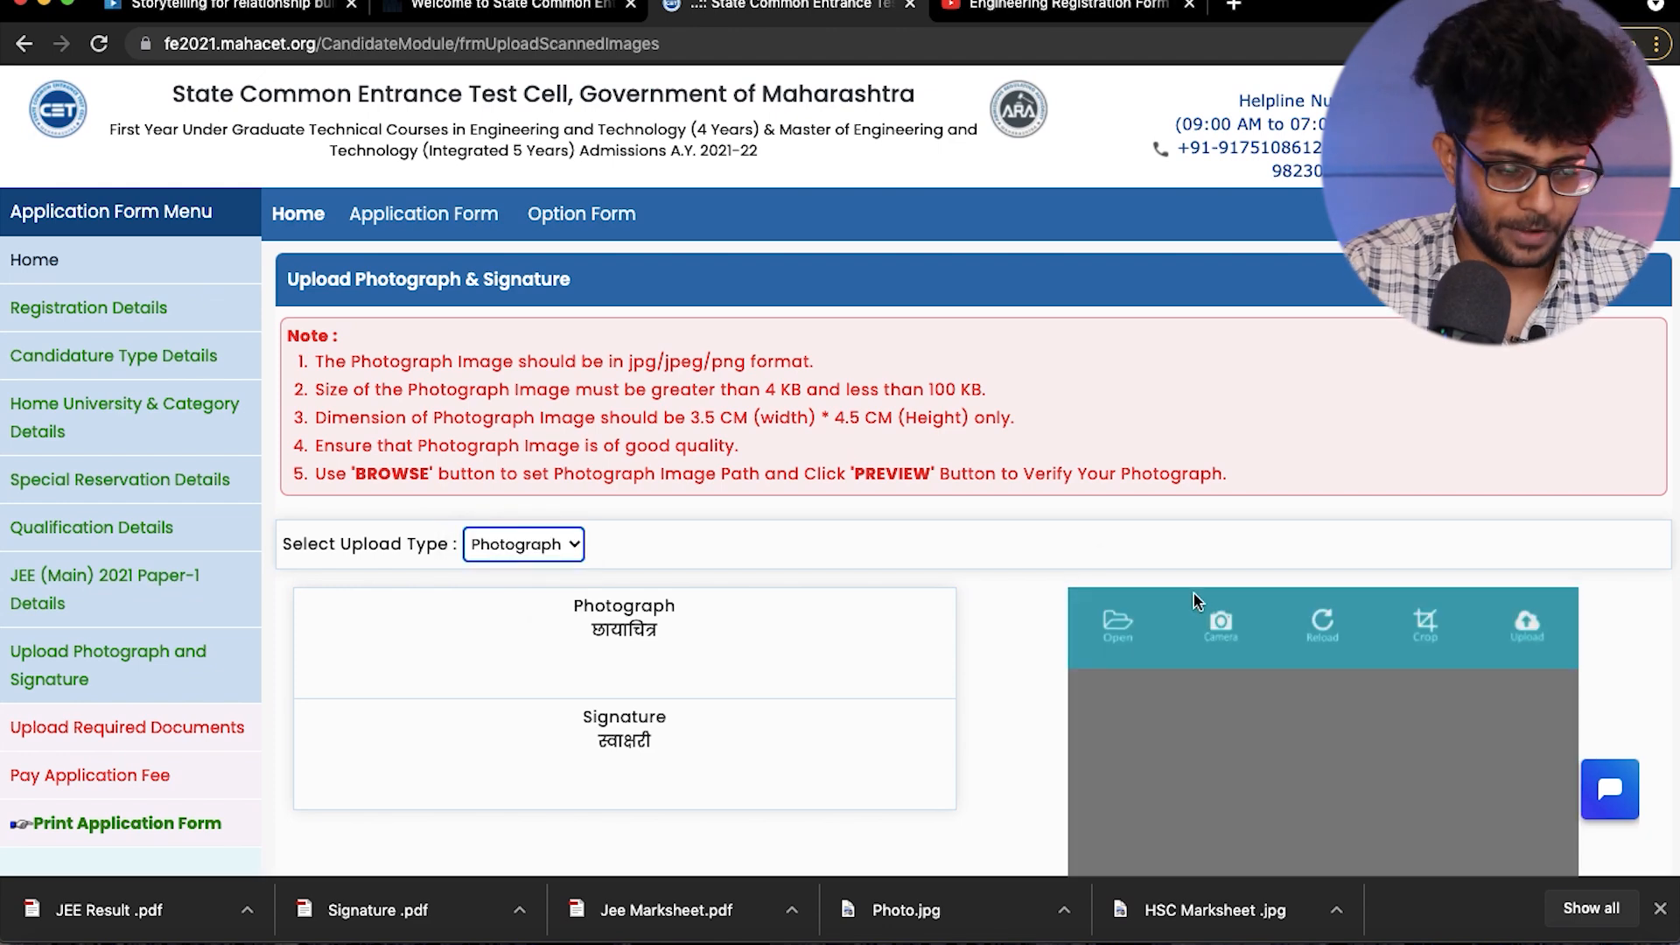
scroll(1122, 616, down, 3)
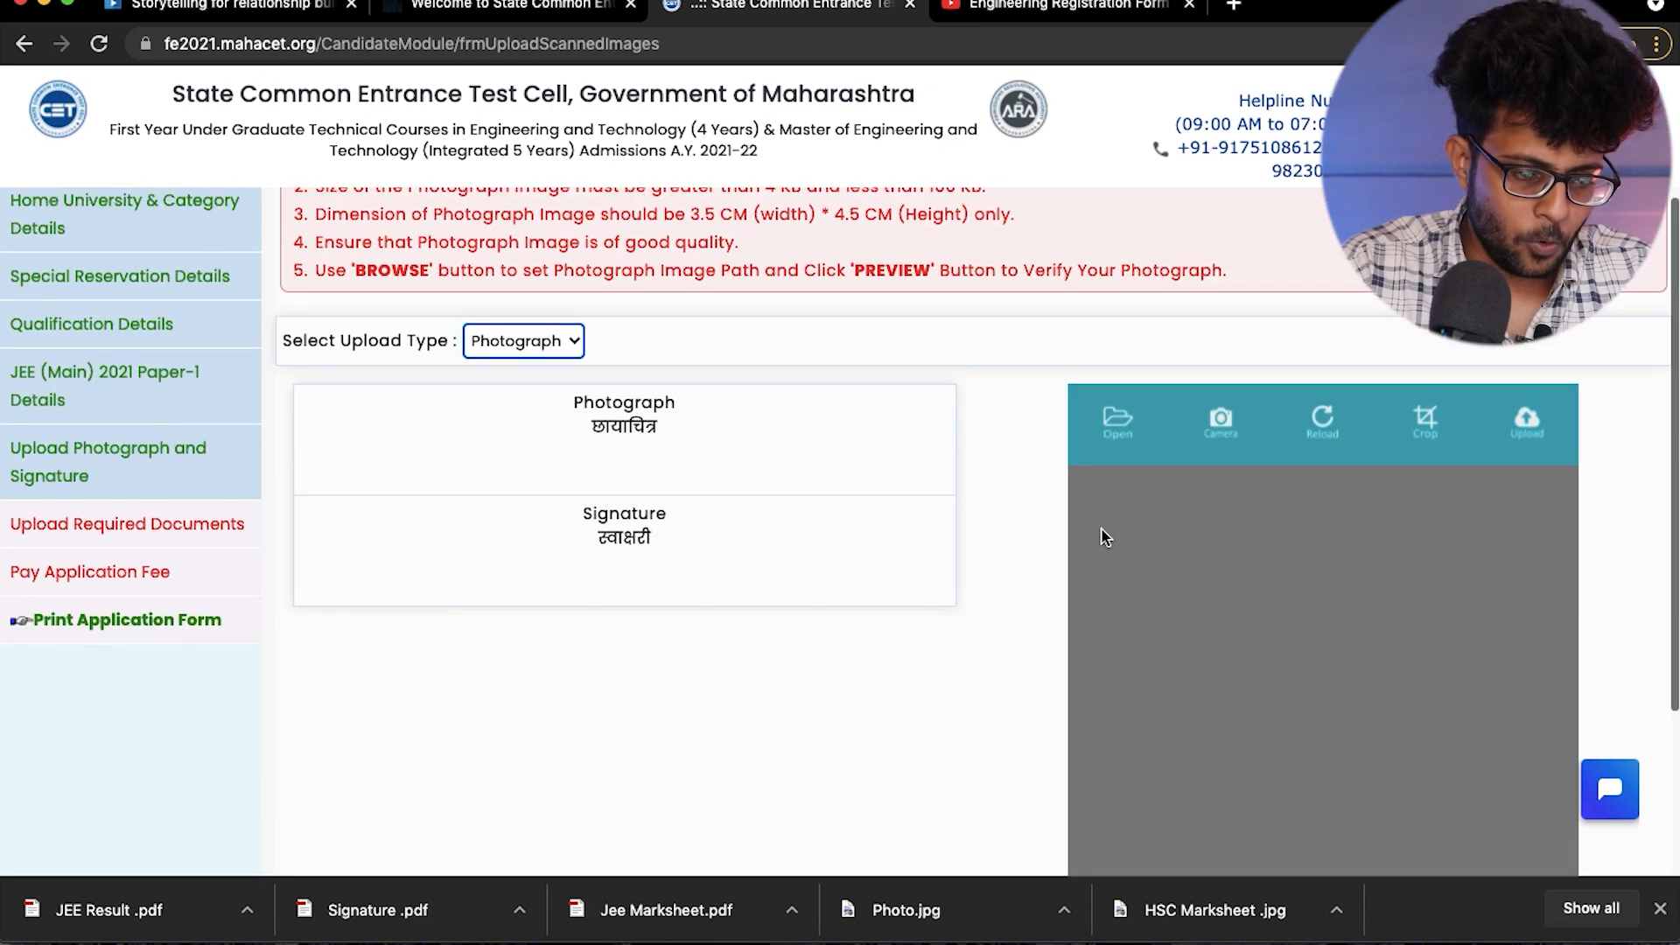
click(1105, 427)
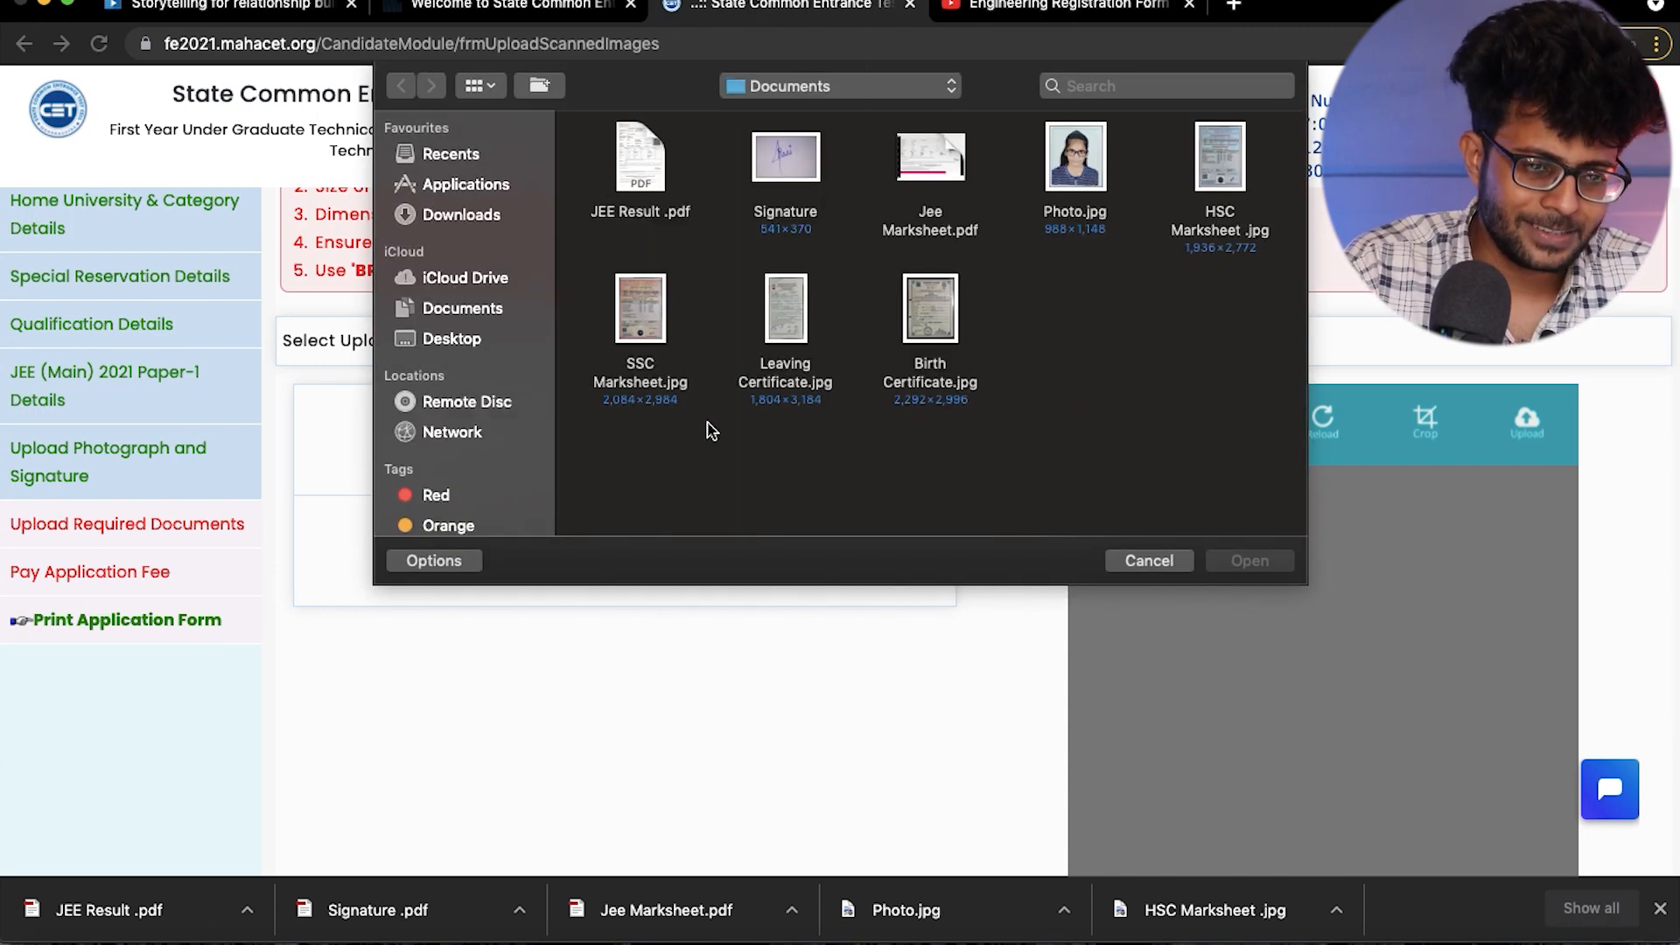
click(1076, 157)
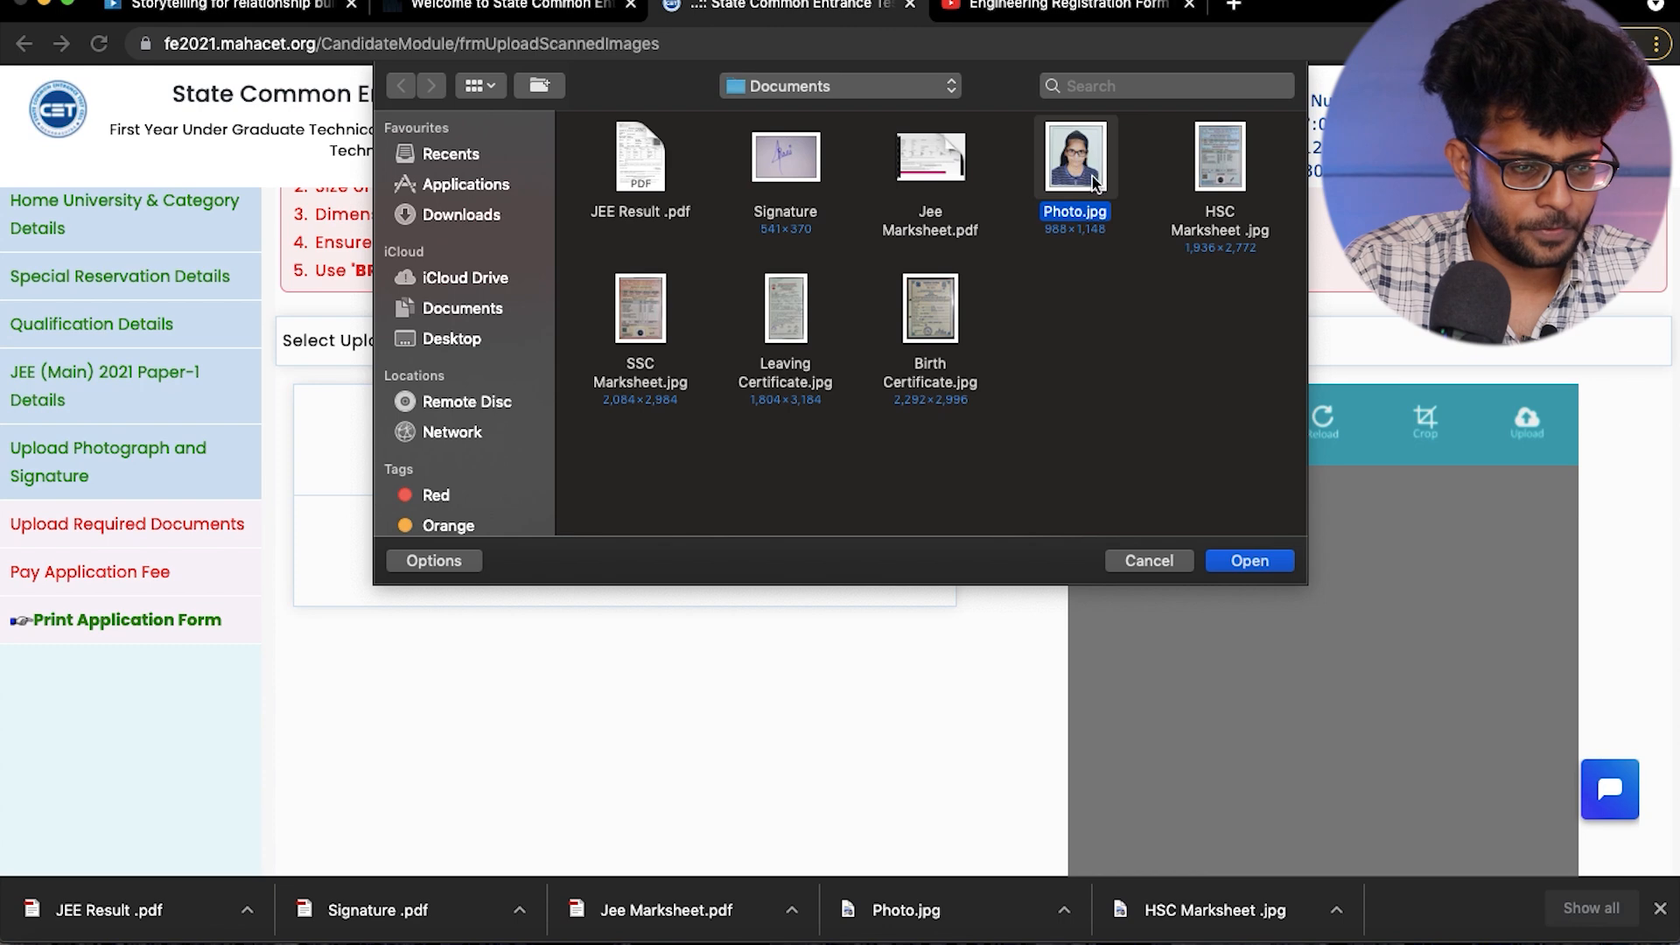
click(1240, 565)
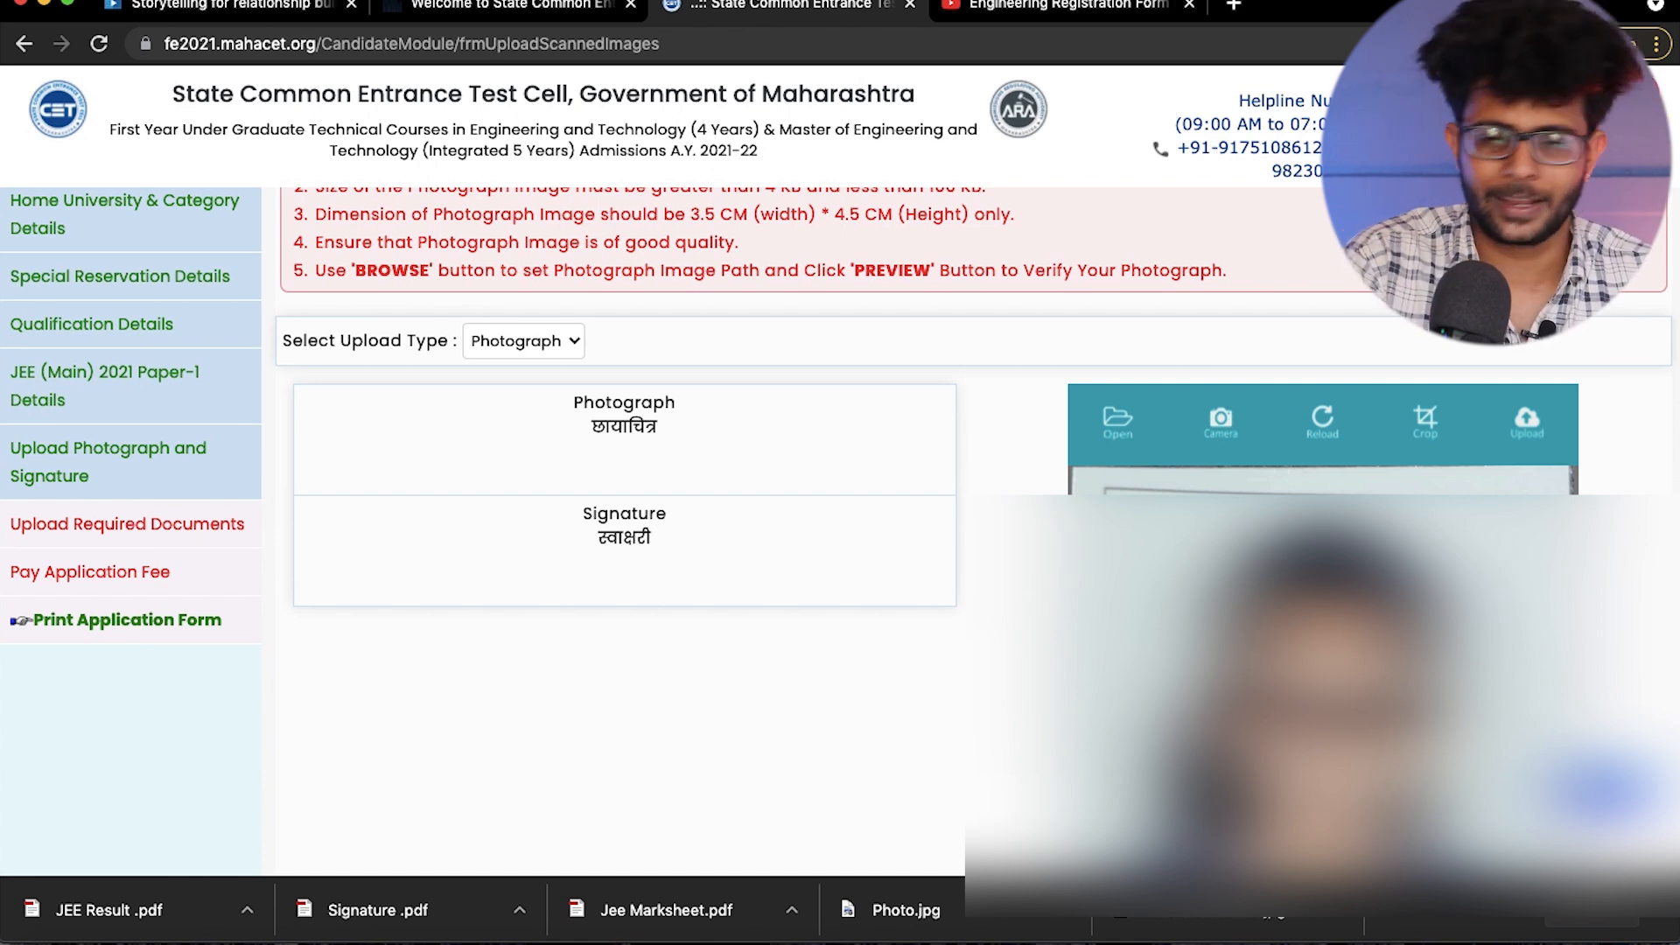
scroll(963, 525, down, 1)
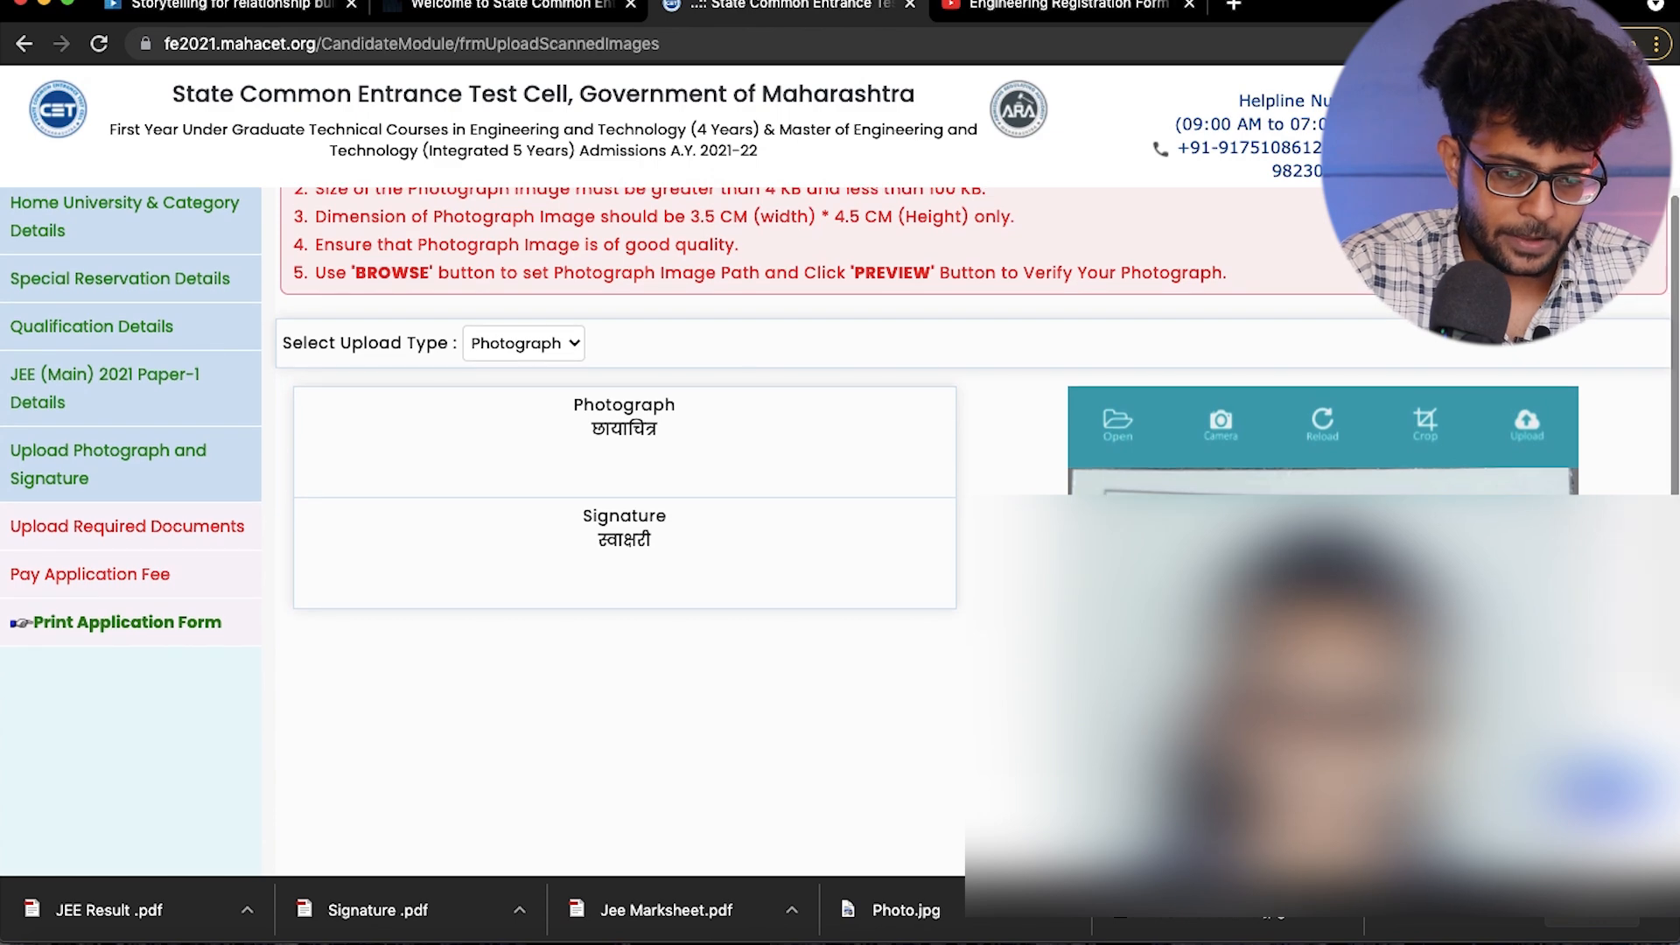
scroll(612, 525, down, 2)
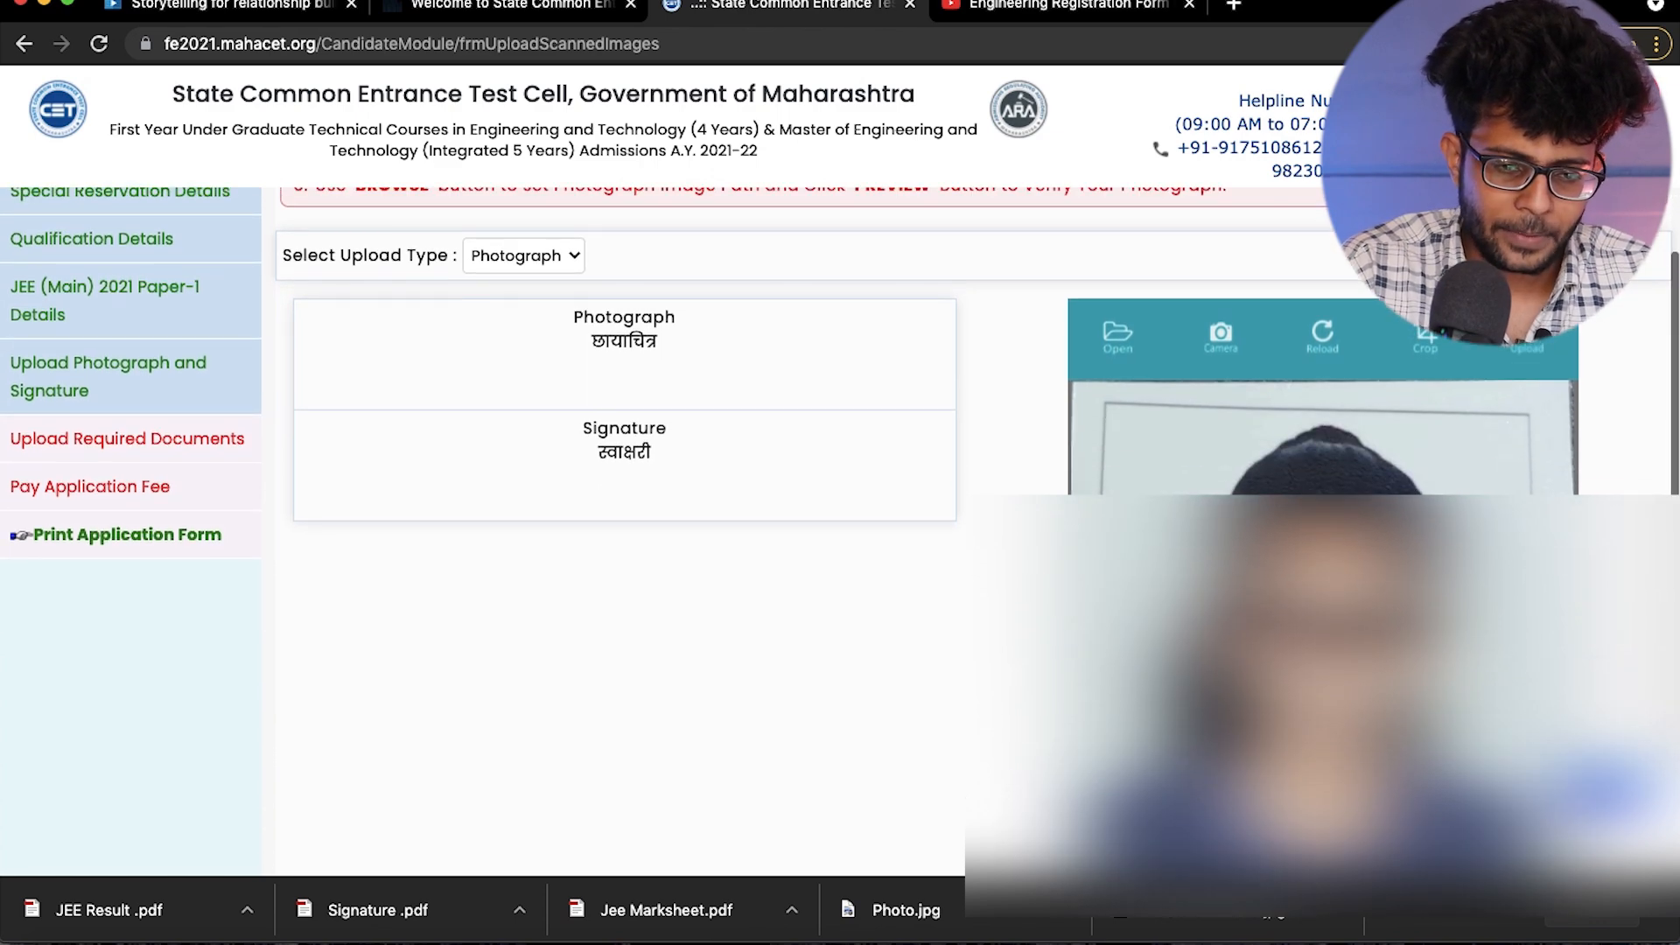
click(1530, 341)
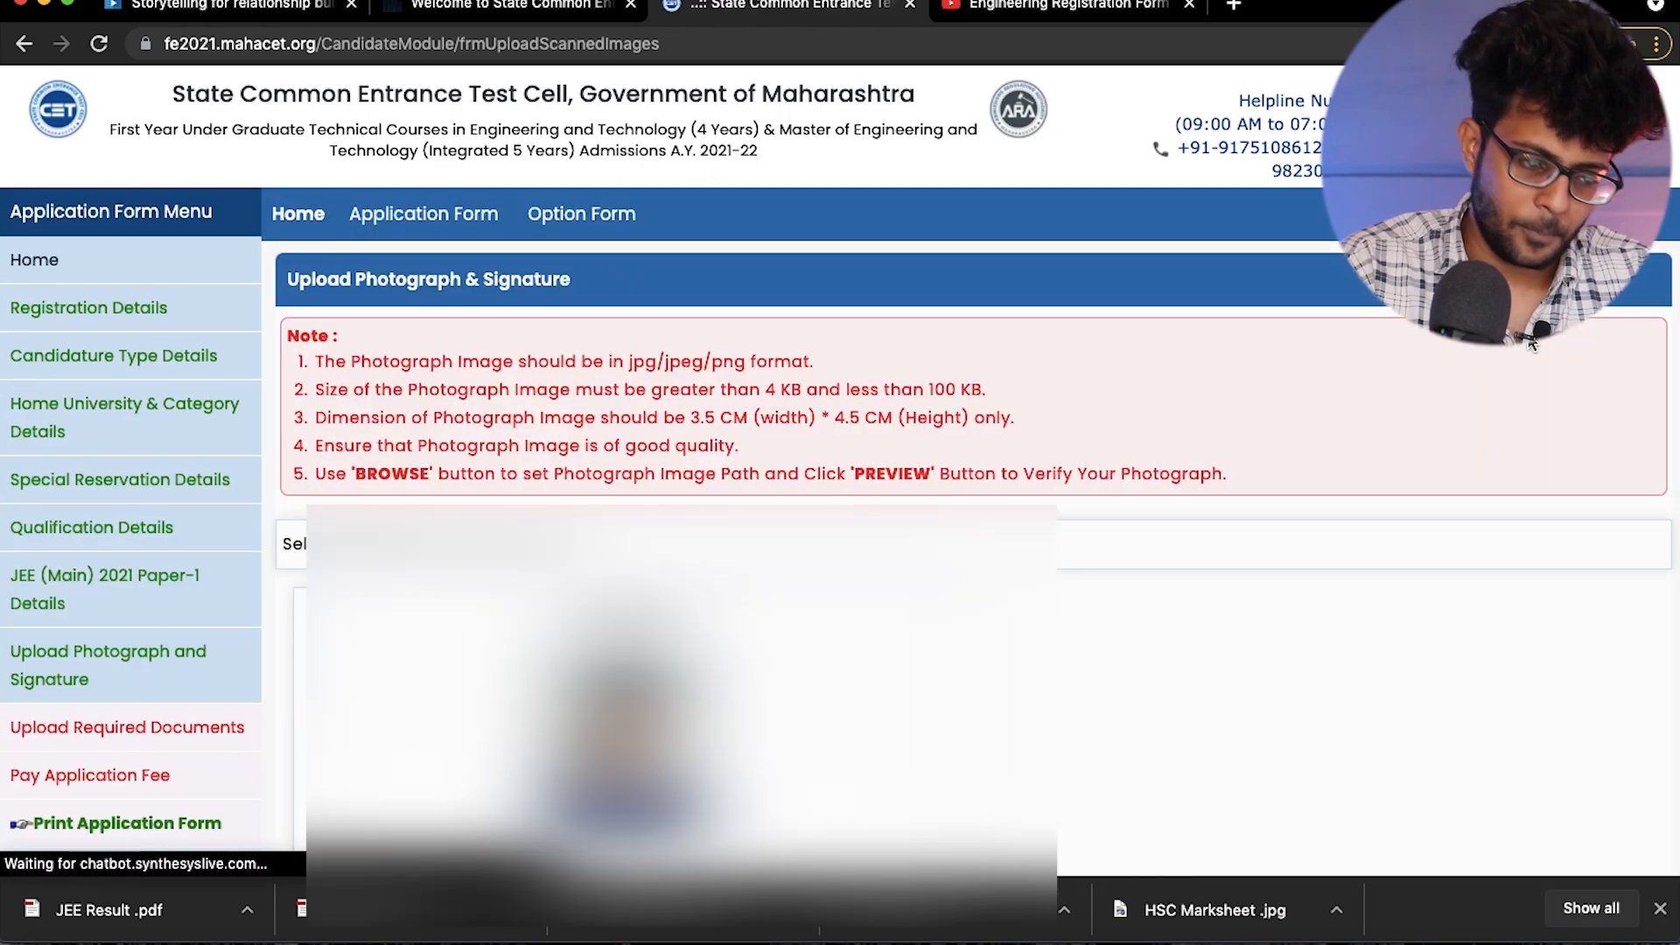
- Upload the Signature image from the Documents folder as the candidate's signature, and save to proceed to the required documents list
scroll(1357, 302, down, 3)
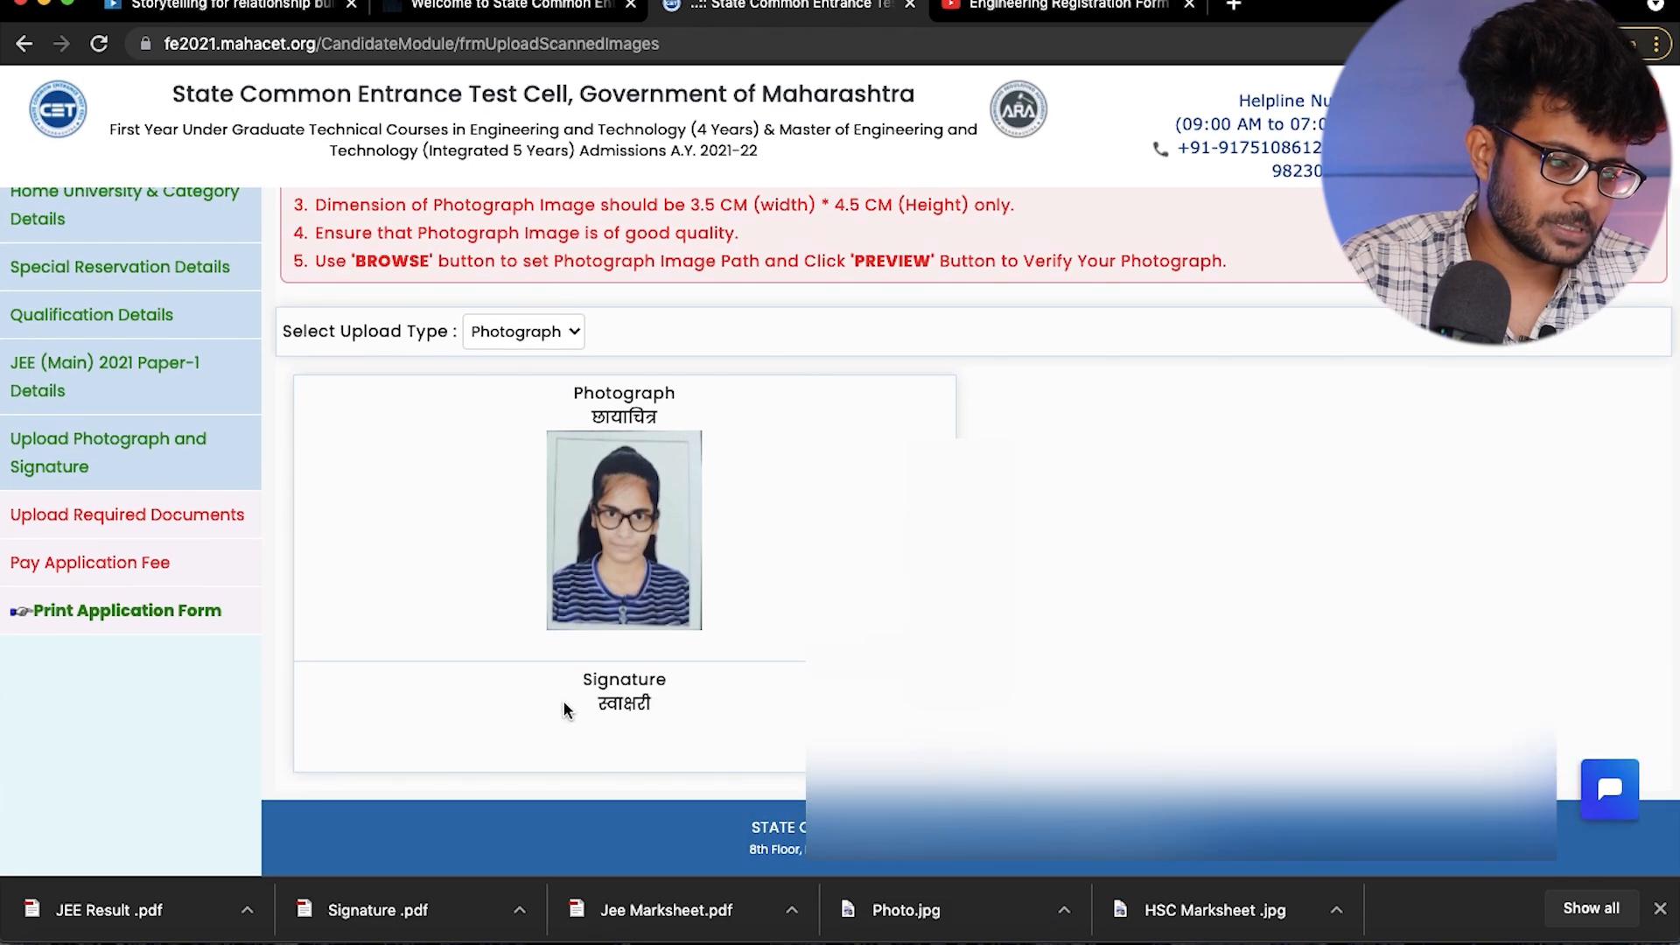
click(495, 335)
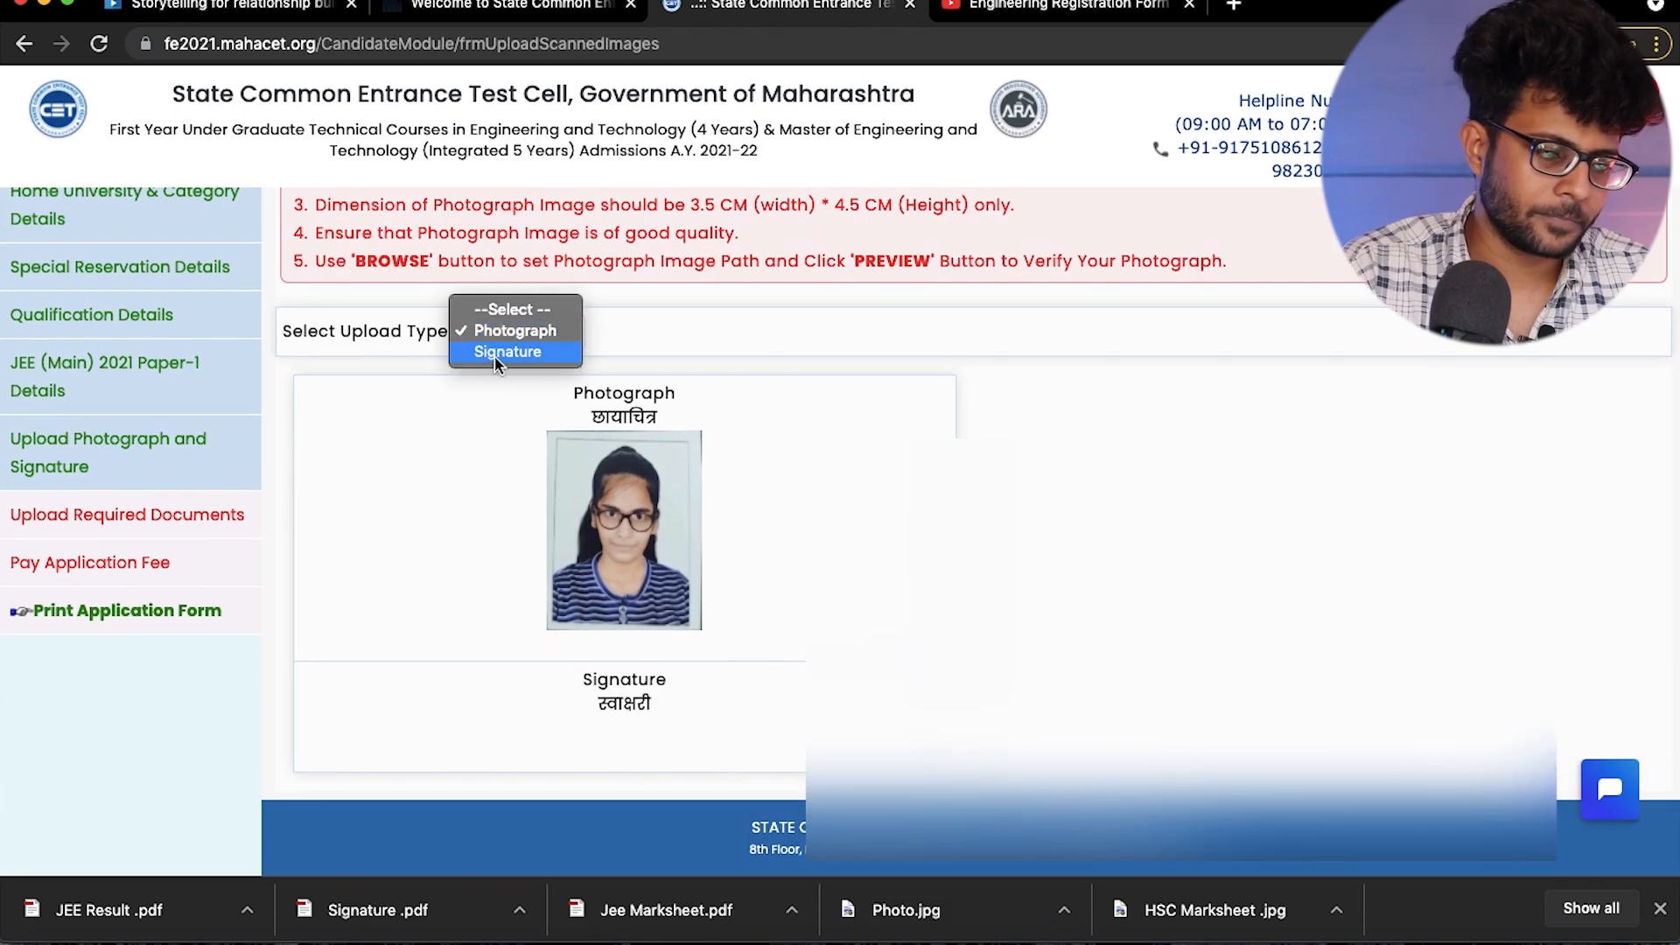
click(496, 356)
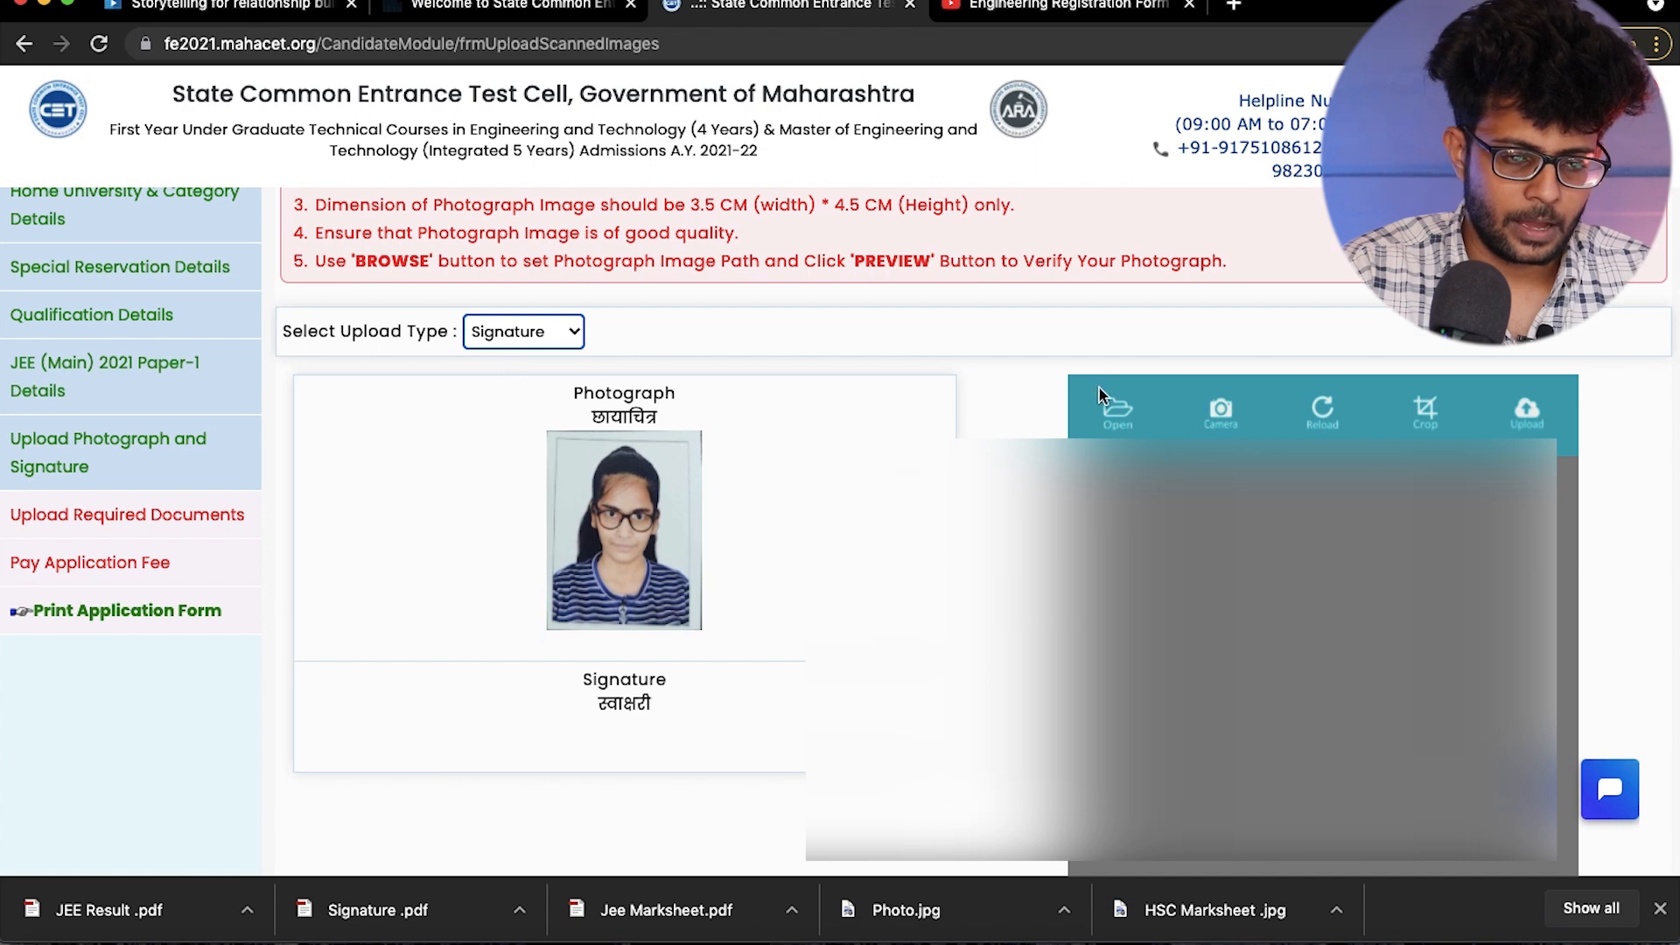
click(1120, 408)
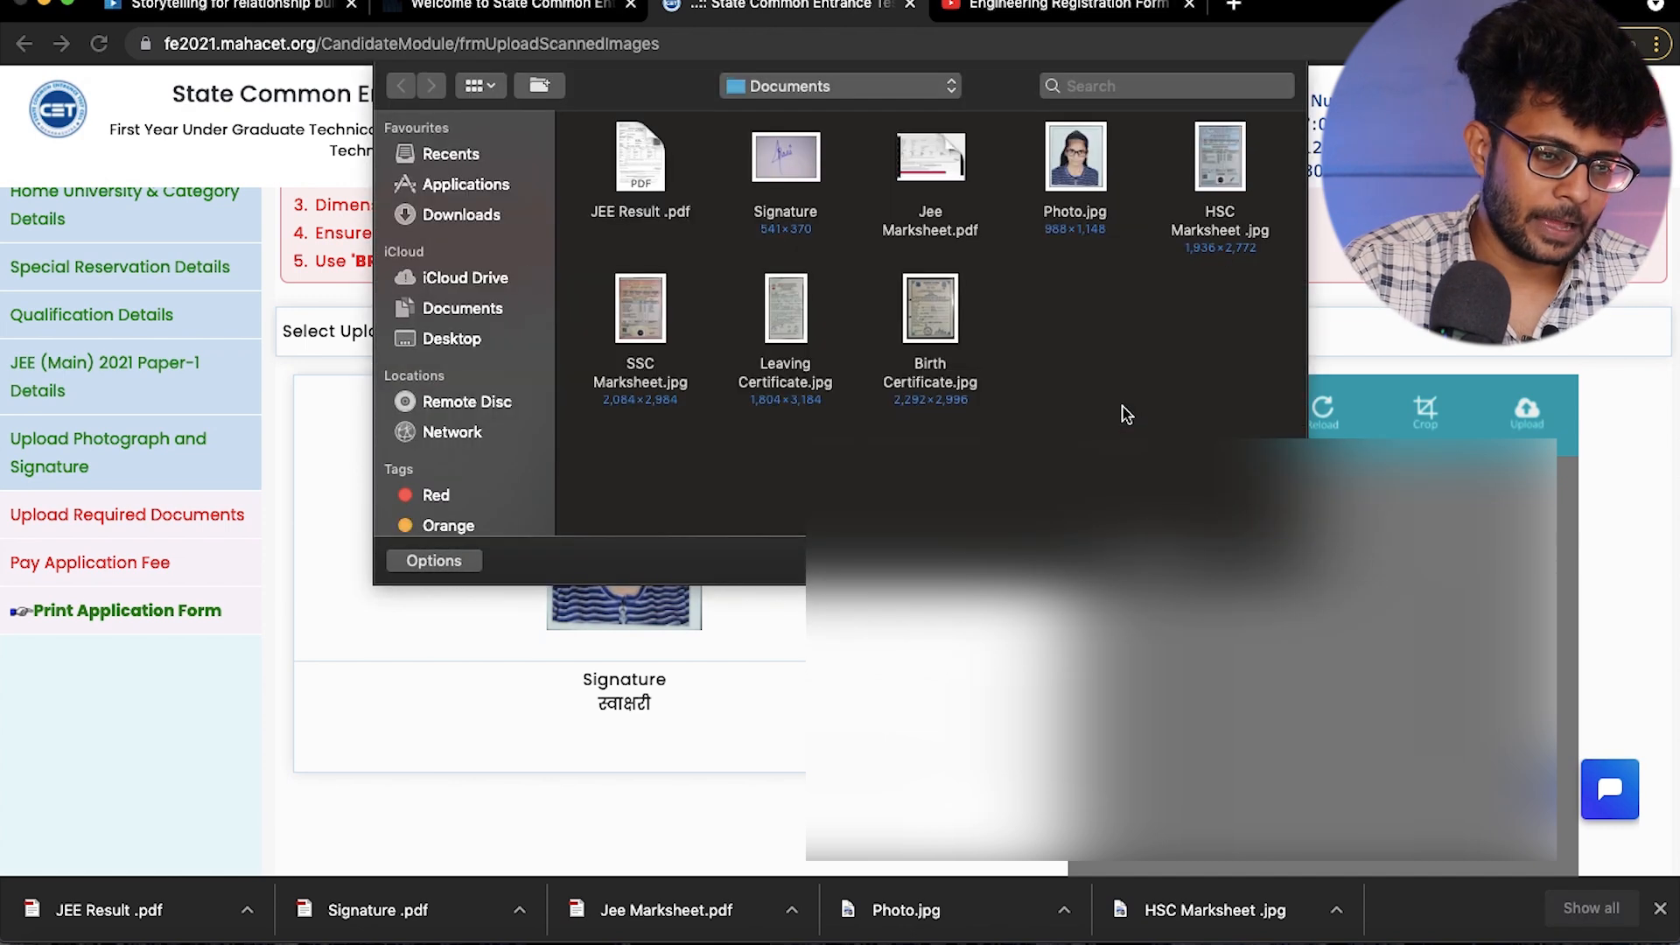
click(783, 175)
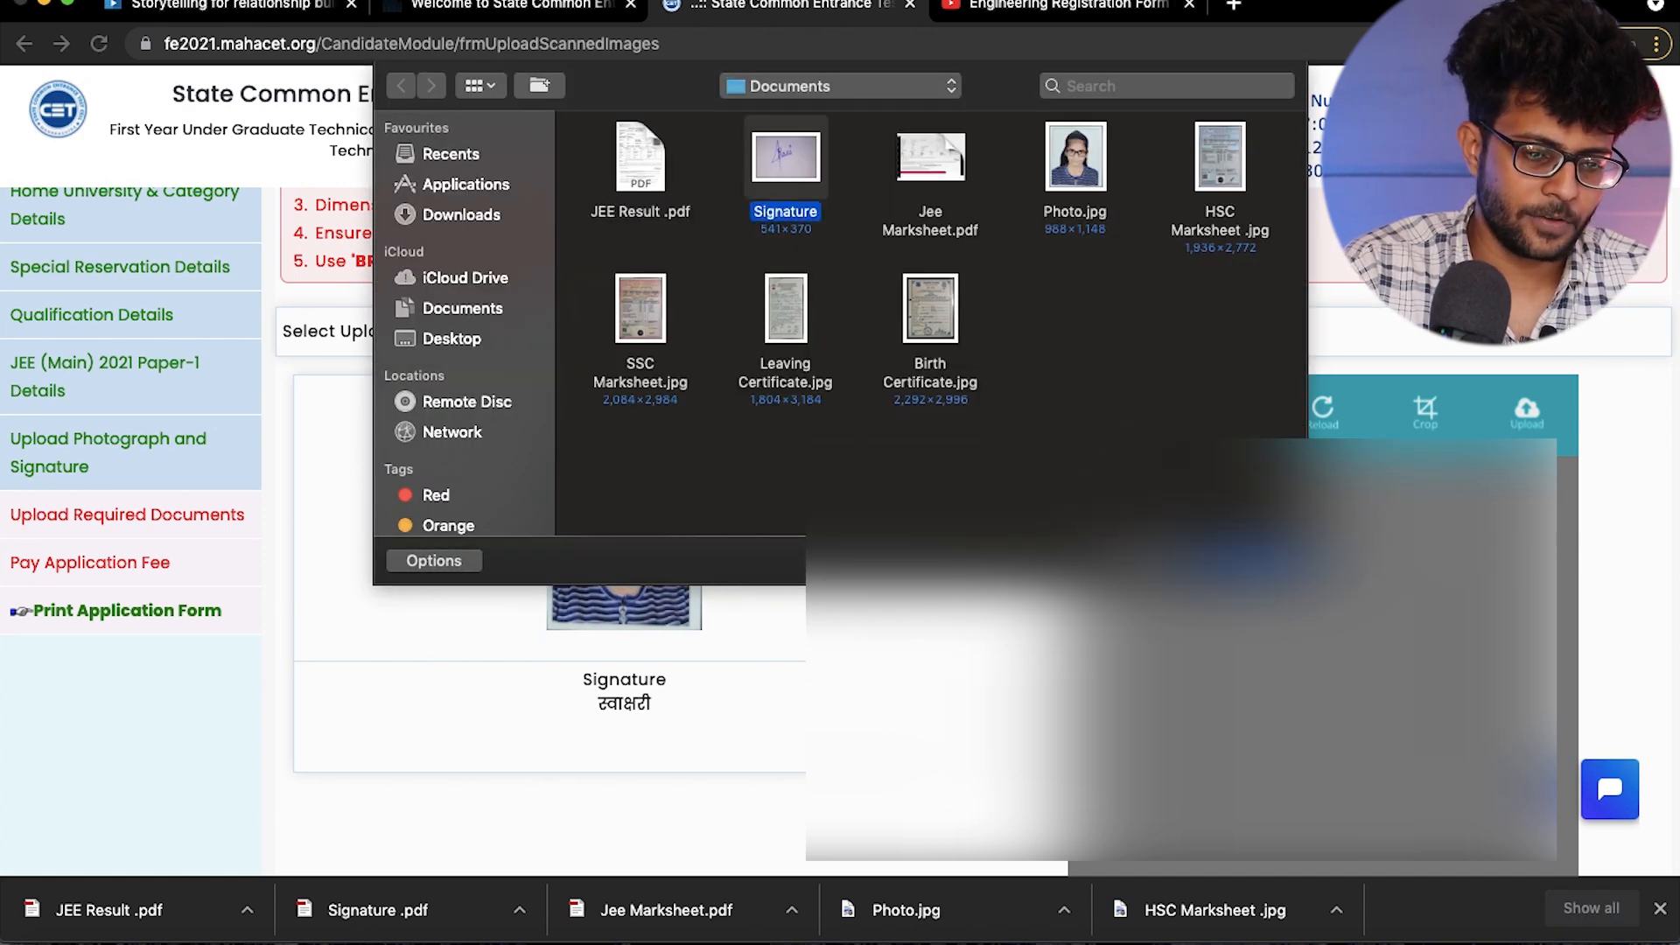
click(1255, 560)
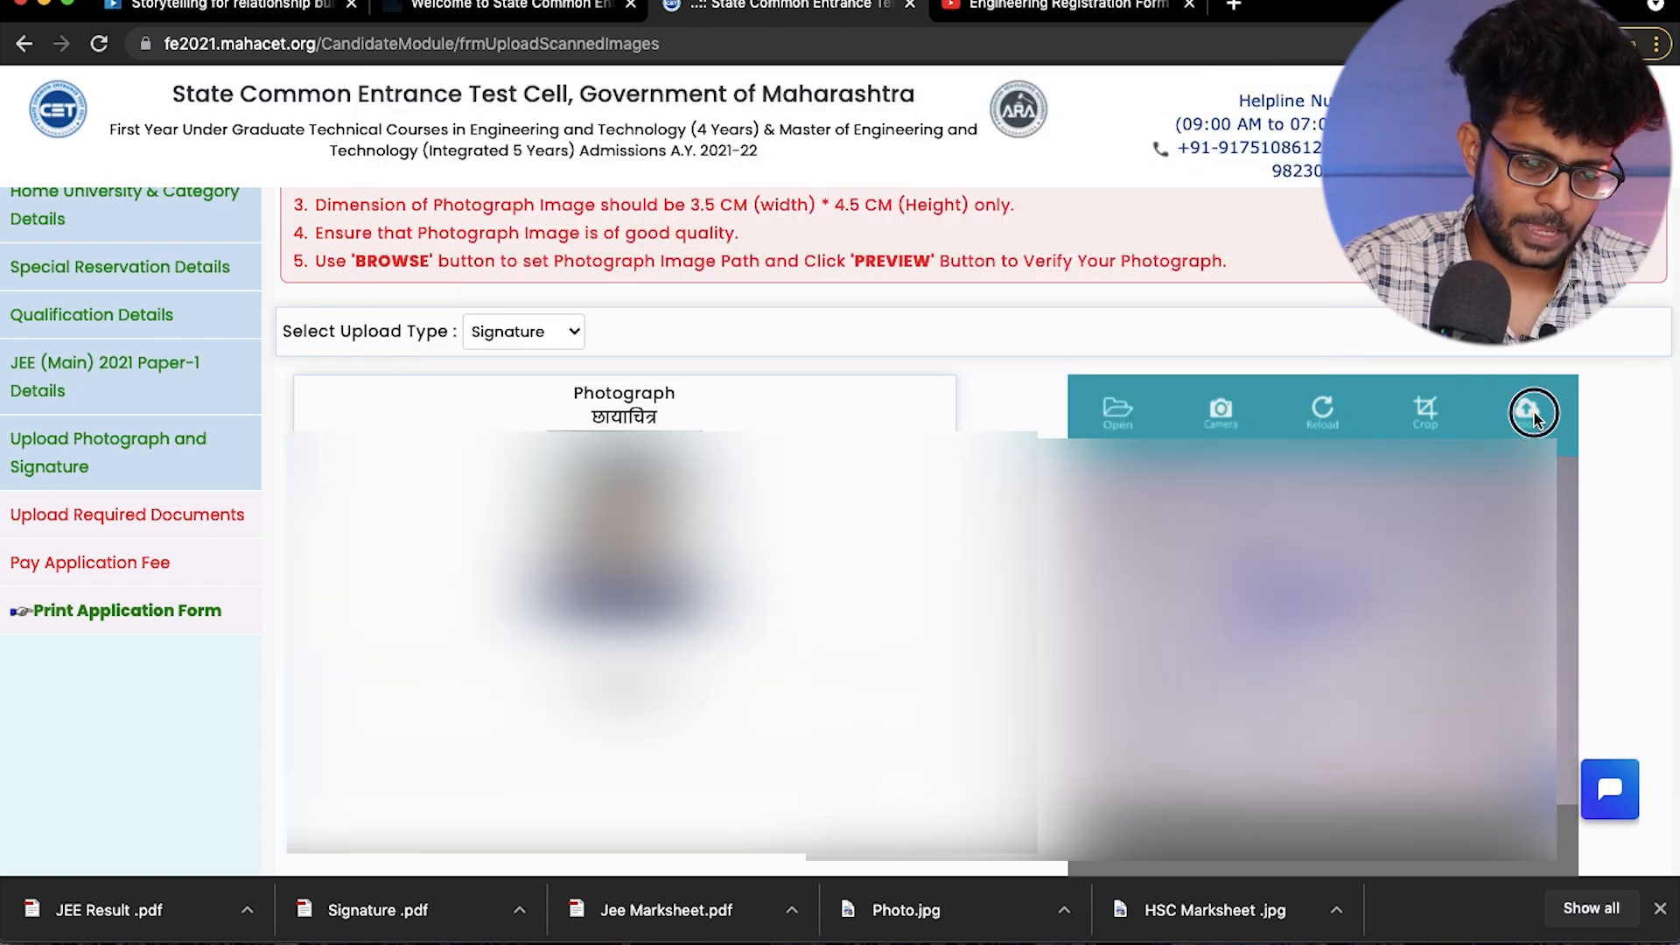
click(1534, 413)
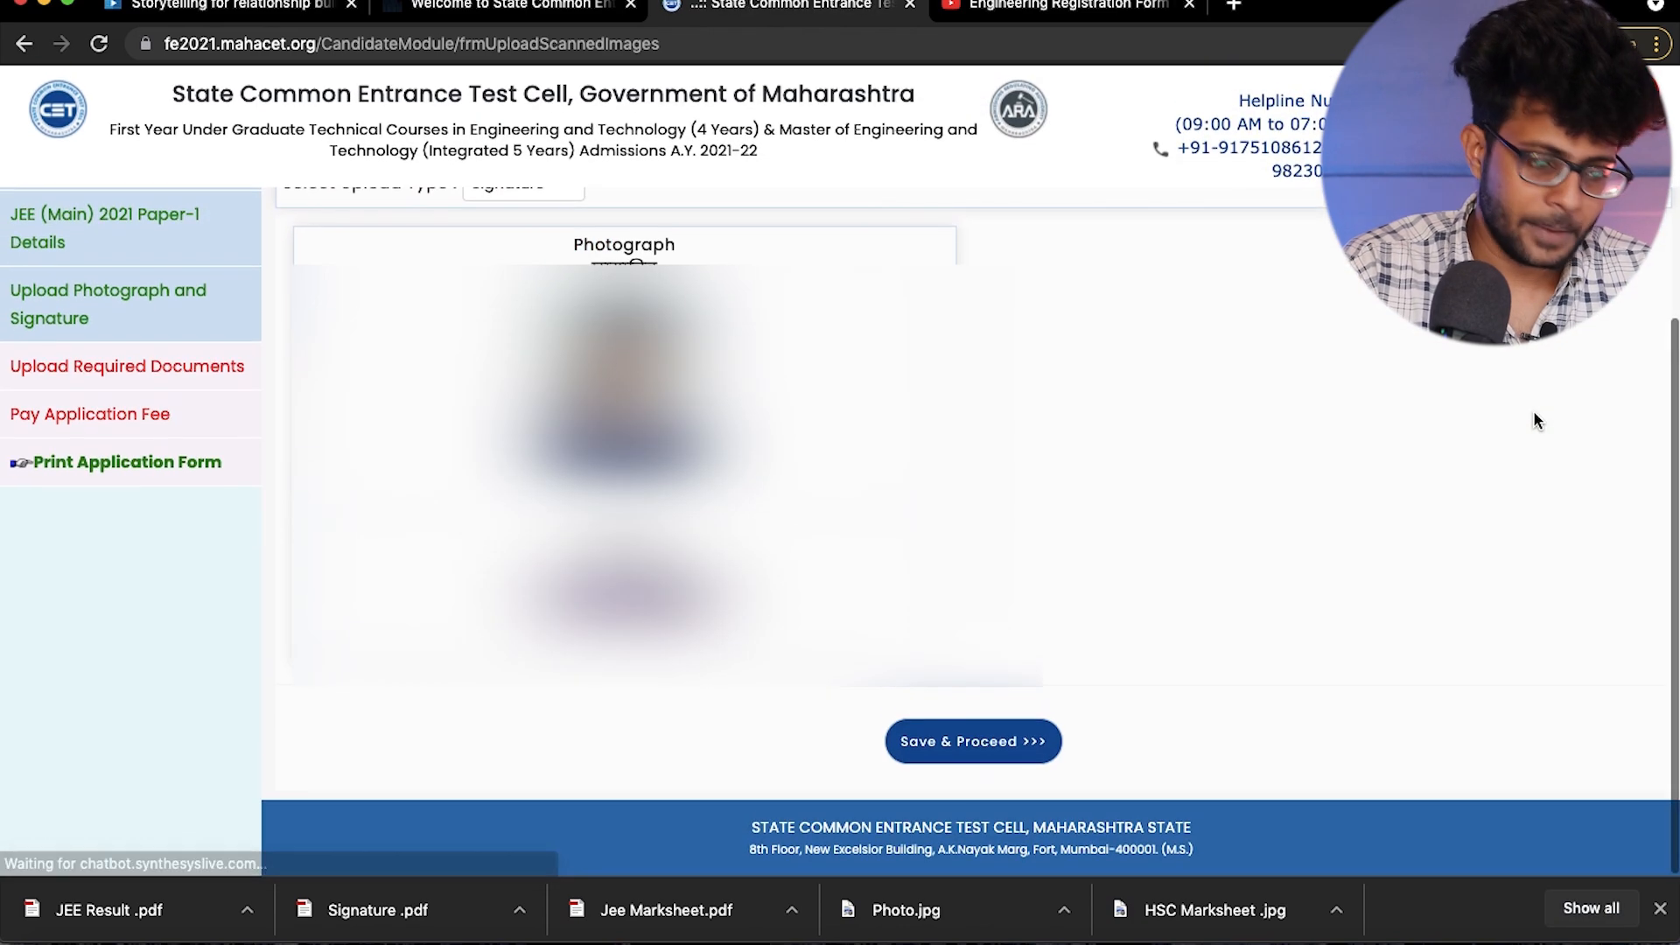
click(938, 755)
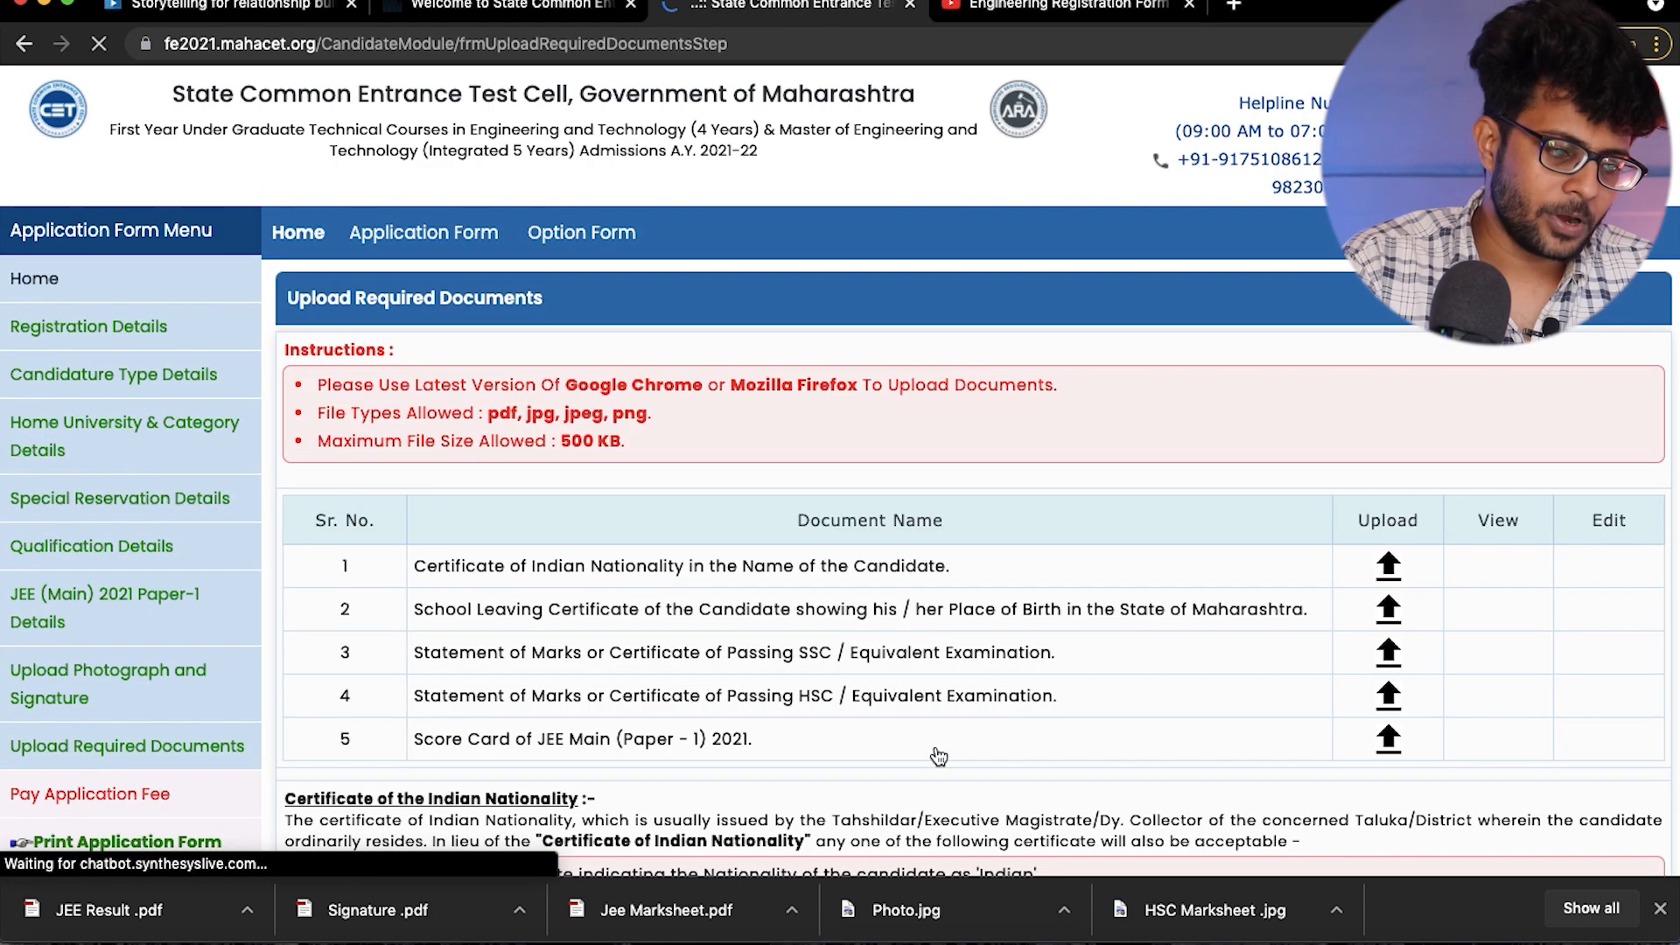
scroll(938, 754, down, 2)
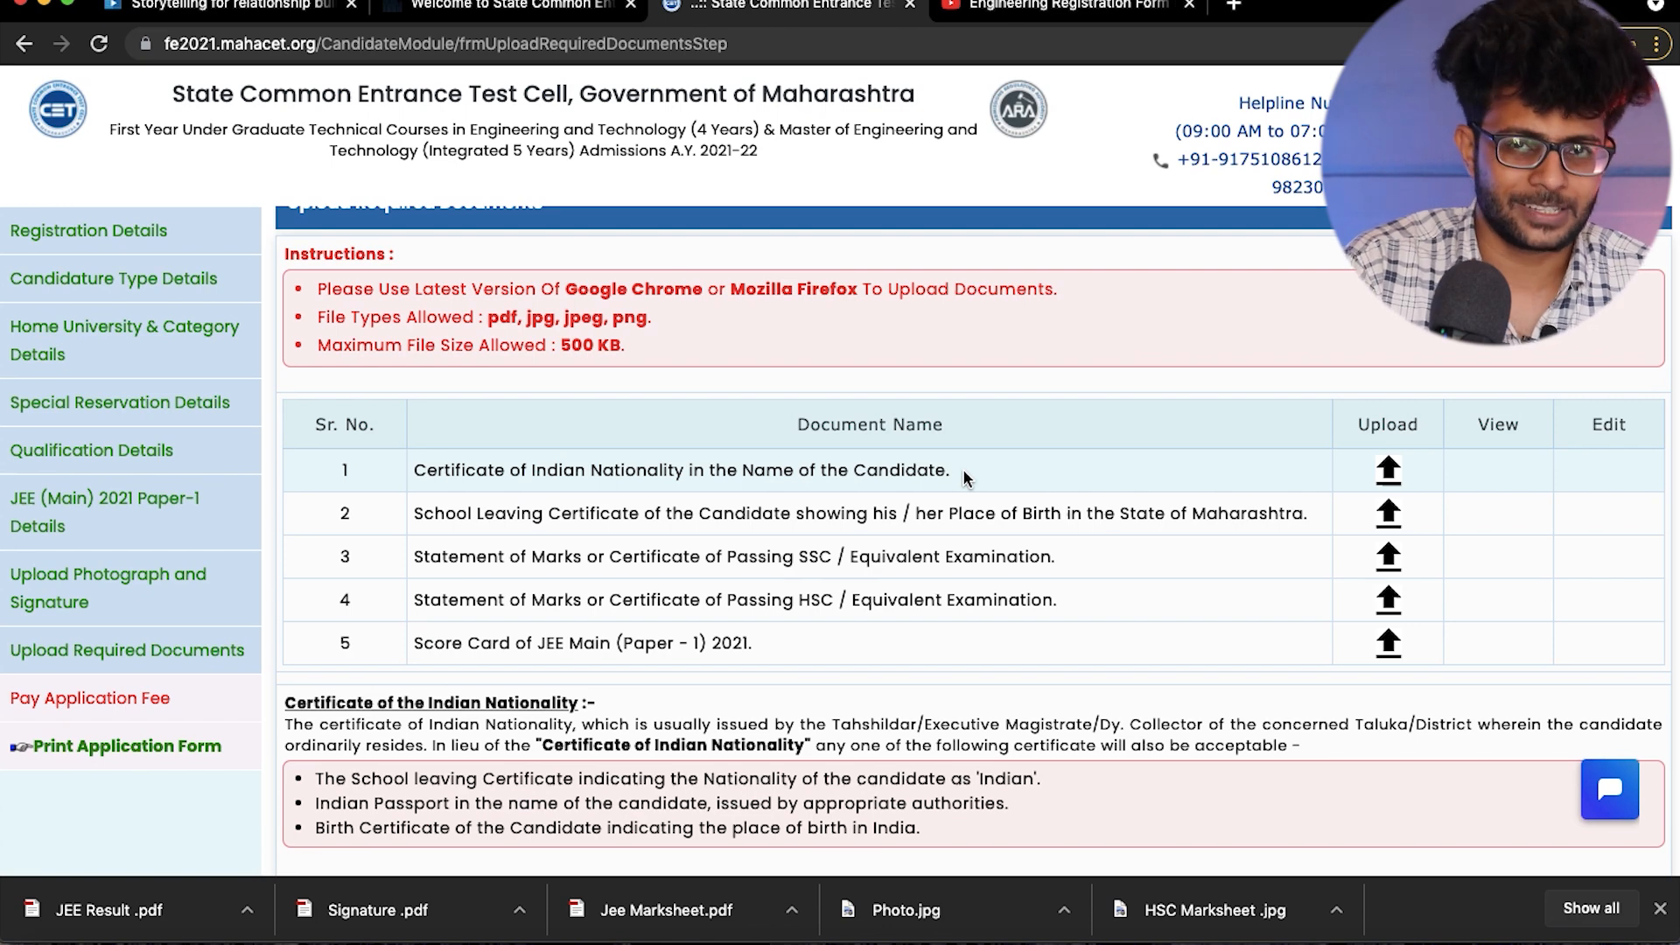
- Upload Birth Certificate.jpg from the Documents folder as the Certificate of Indian Nationality in the name of the candidate
click(1387, 472)
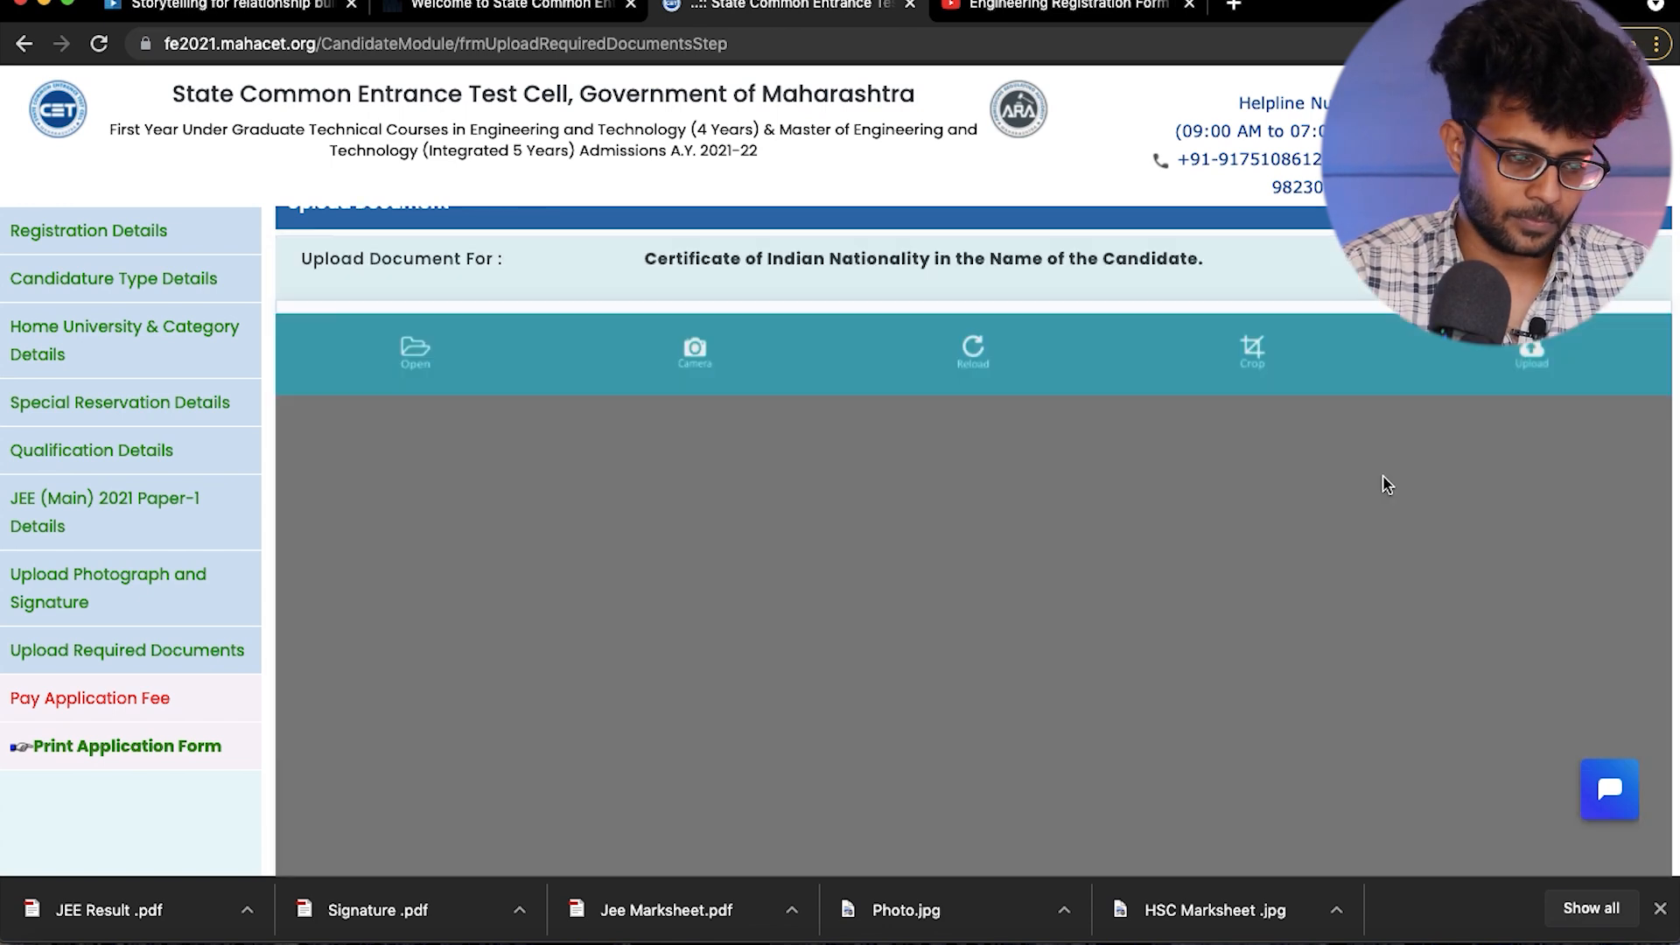
click(411, 351)
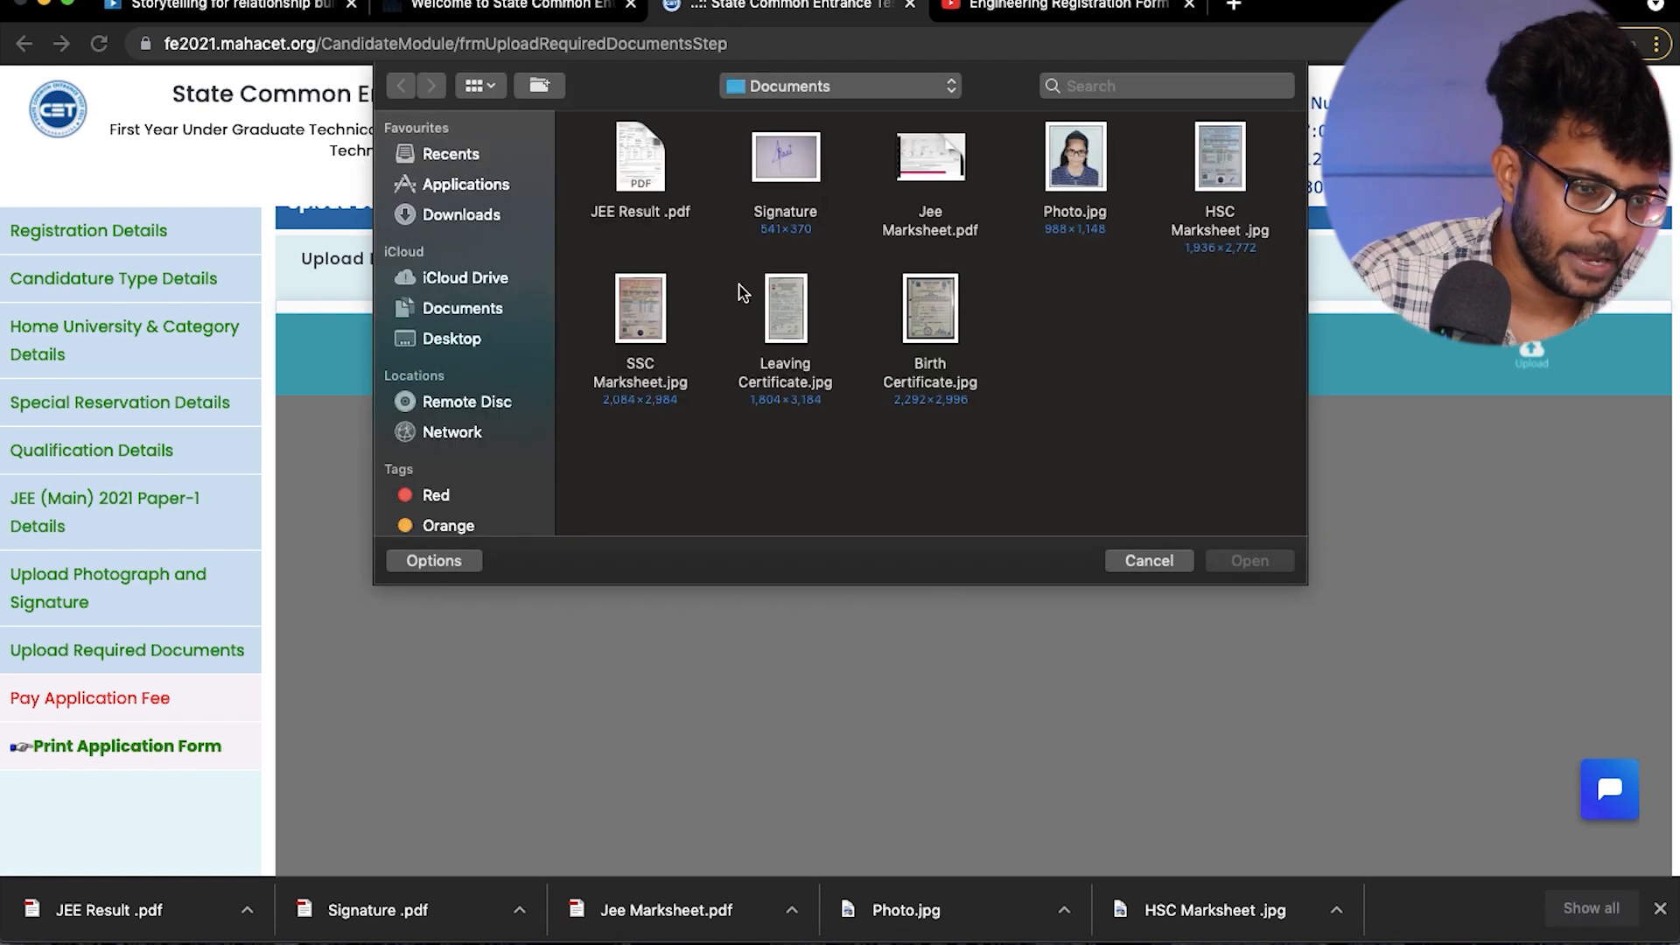
click(923, 320)
click(1249, 561)
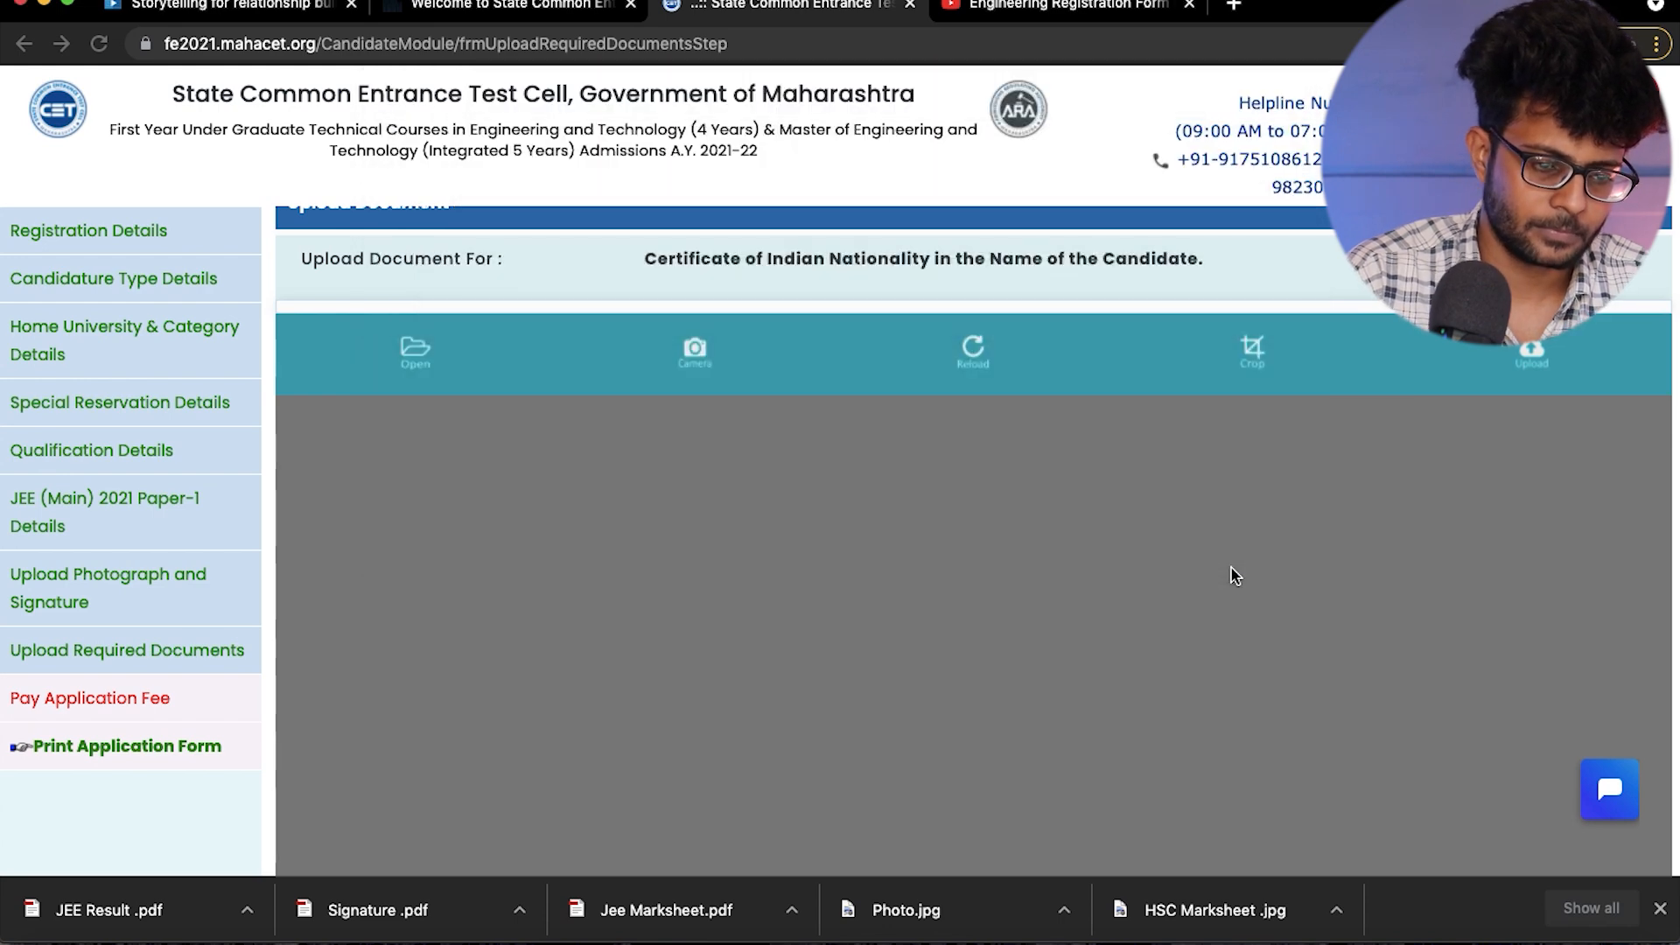
scroll(1231, 575, down, 5)
scroll(1295, 538, up, 7)
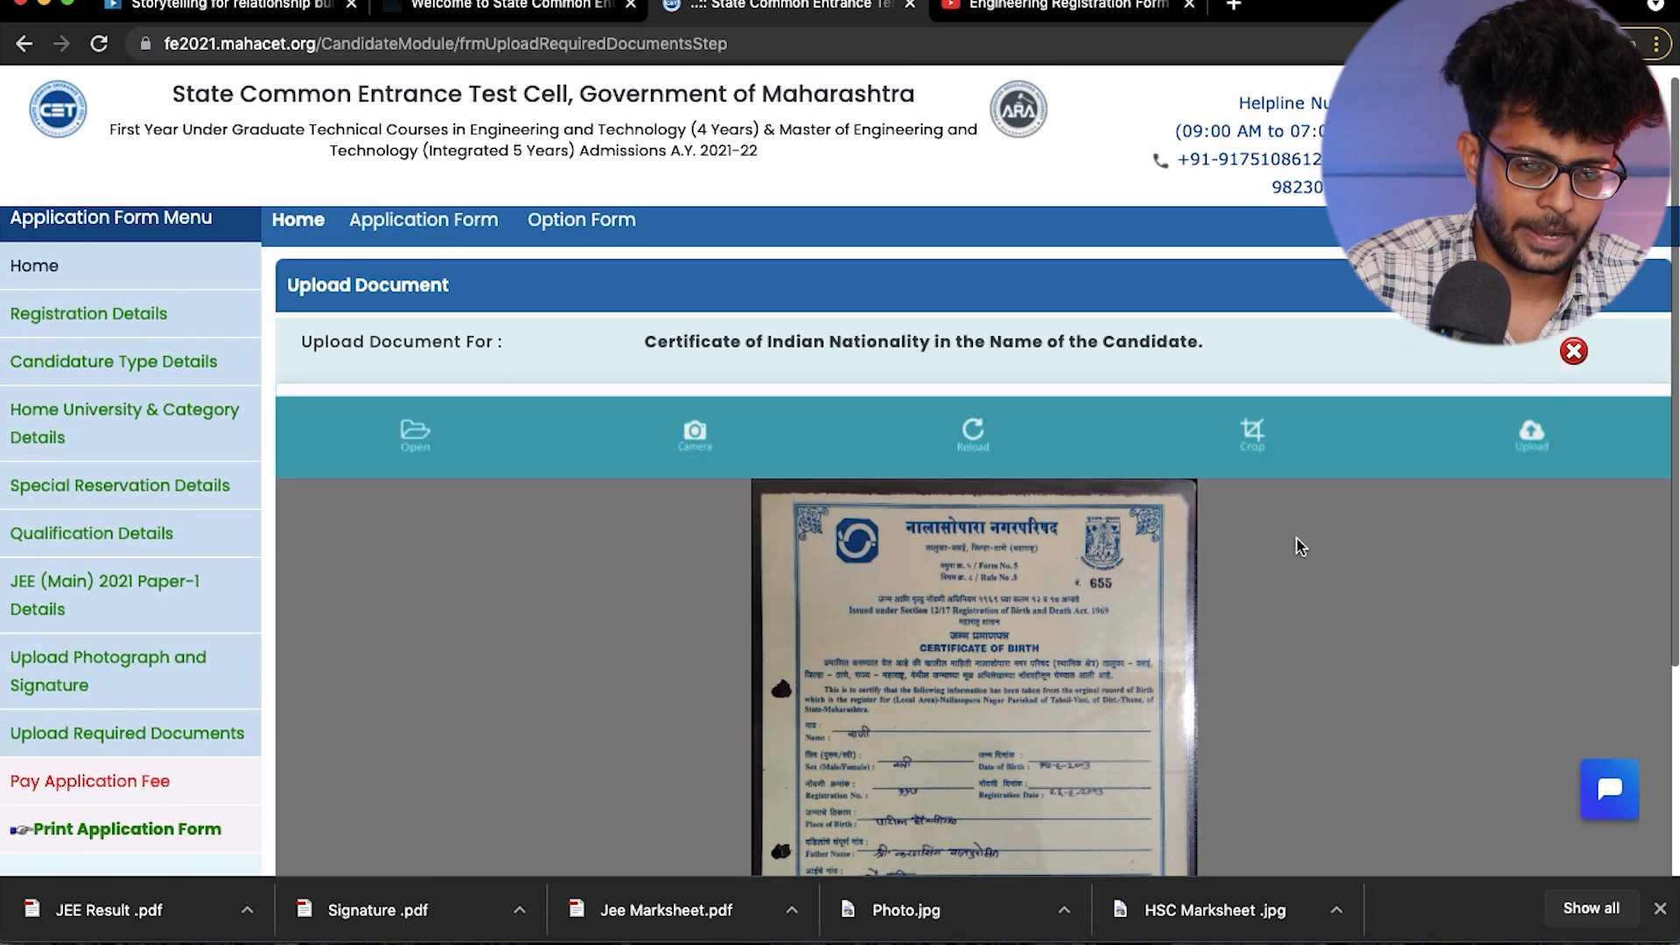
click(1530, 437)
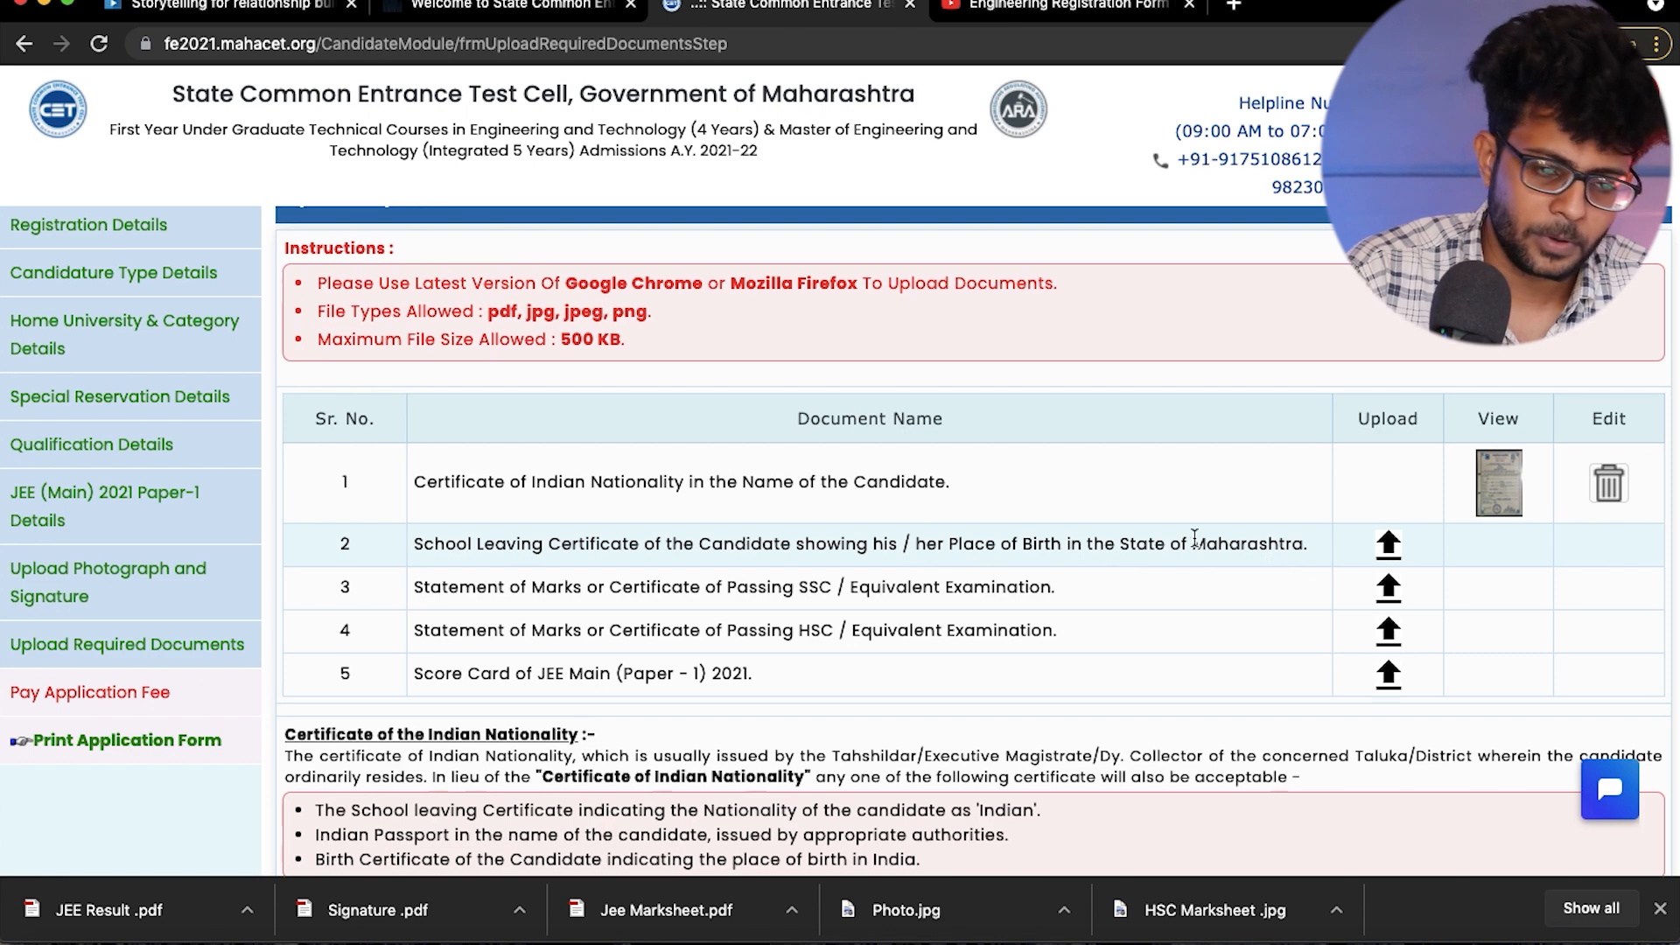
- Upload Leaving Certificate.jpg from the Documents folder as the School Leaving Certificate showing the candidate's place of birth
click(1390, 543)
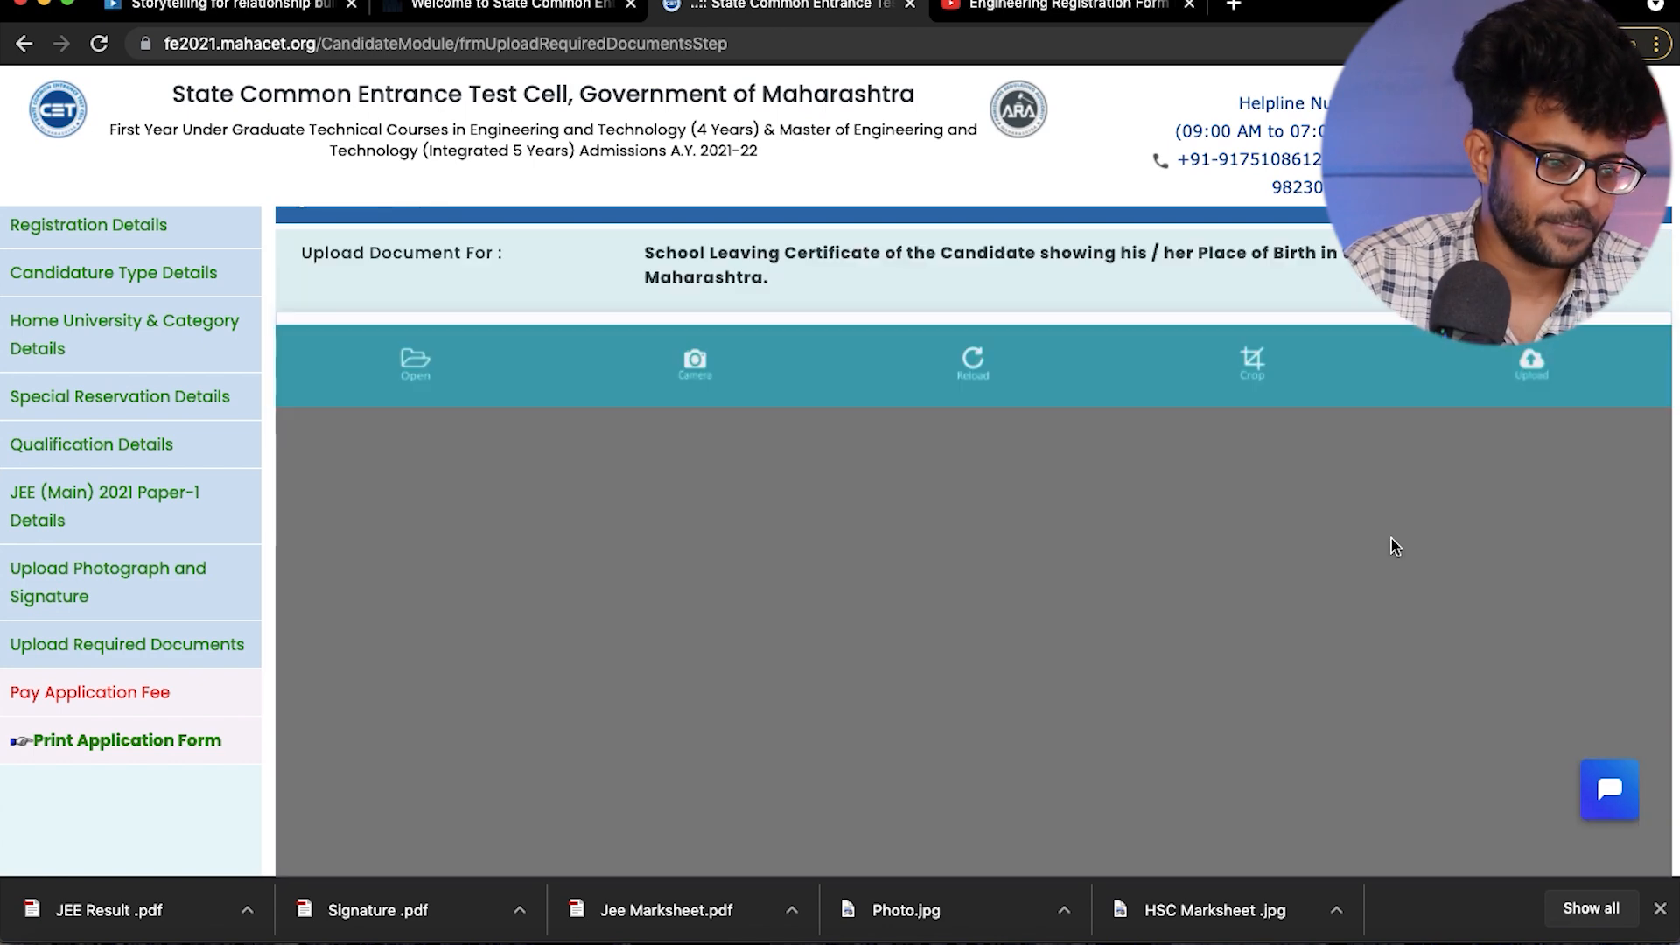
click(416, 363)
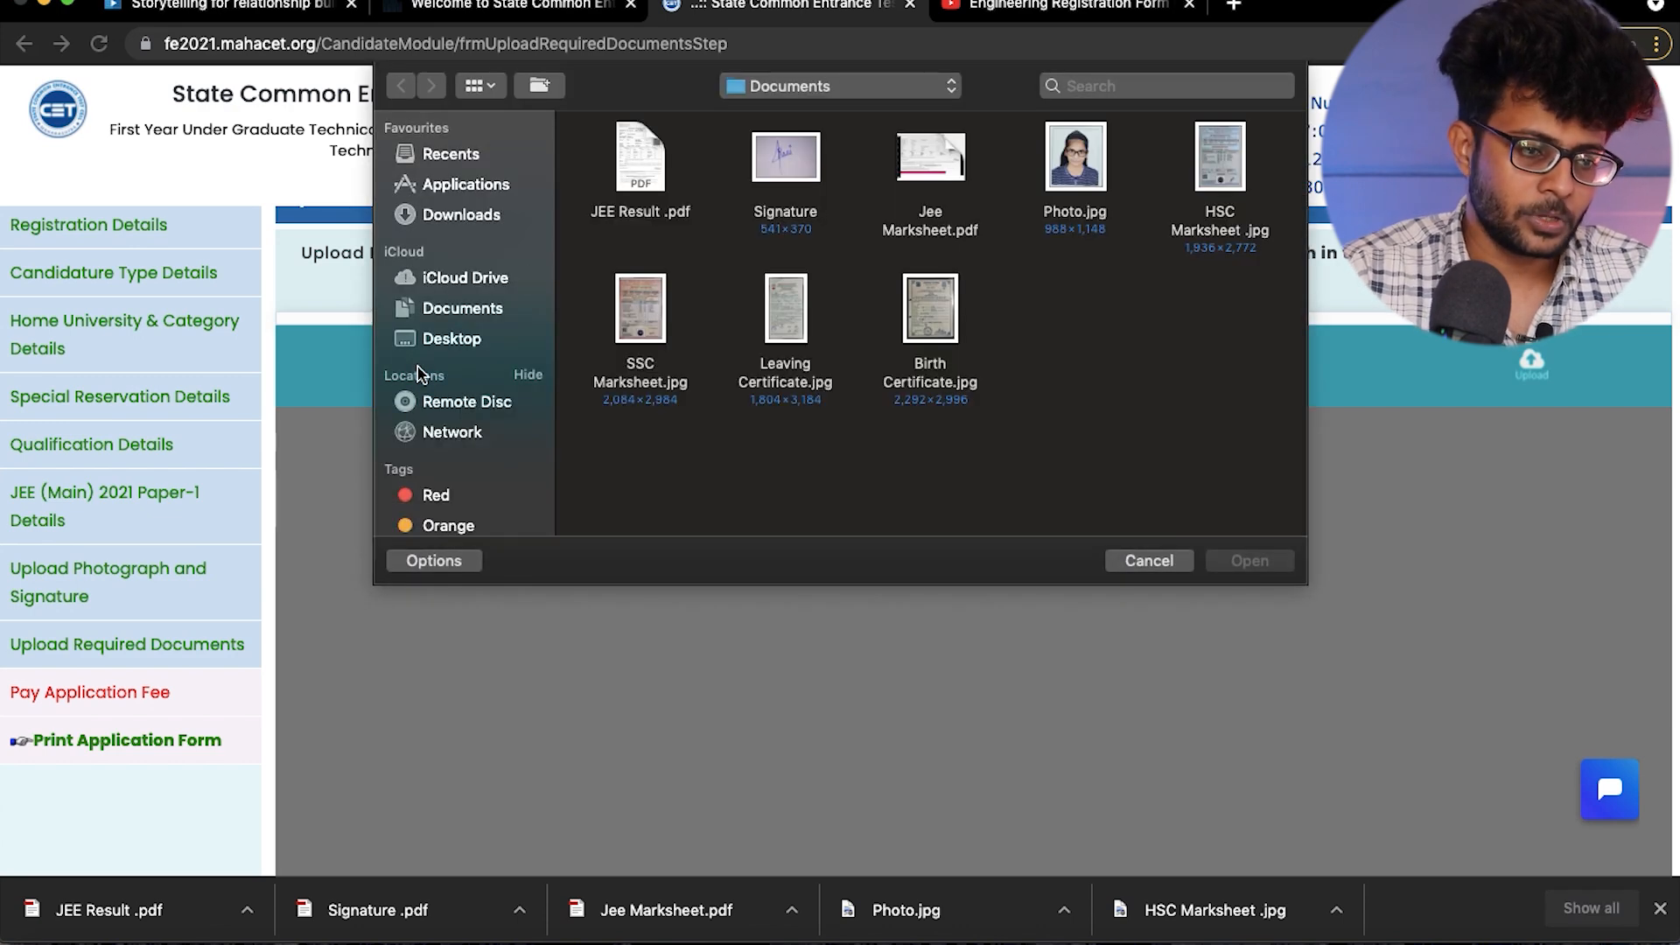
click(795, 324)
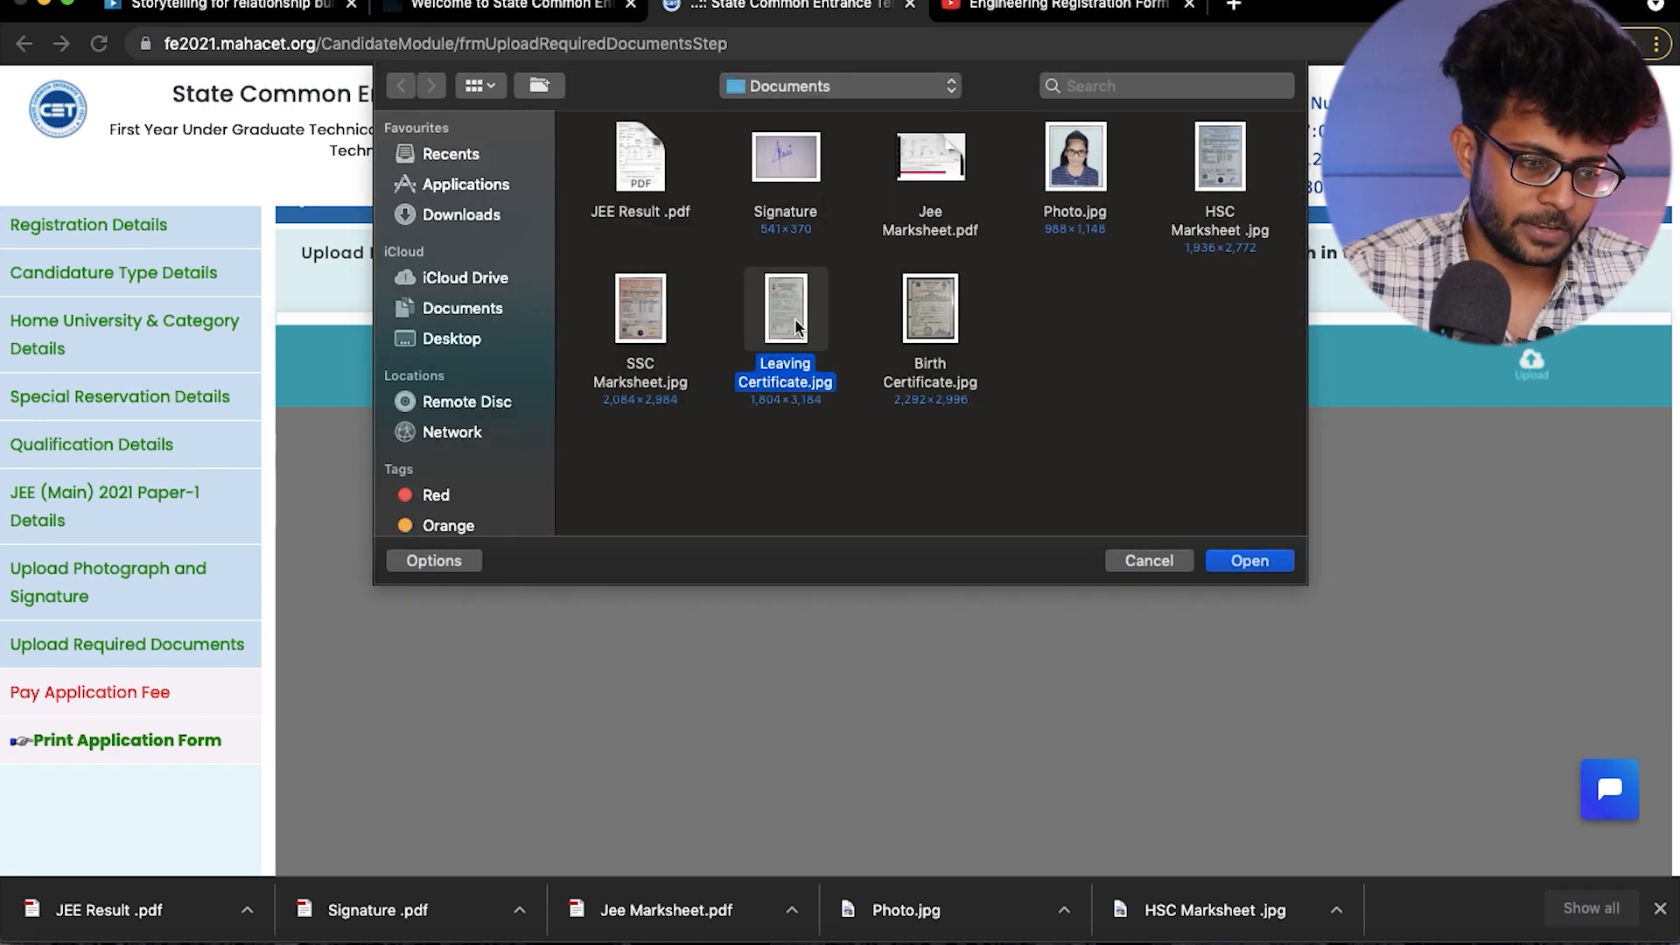
click(1248, 562)
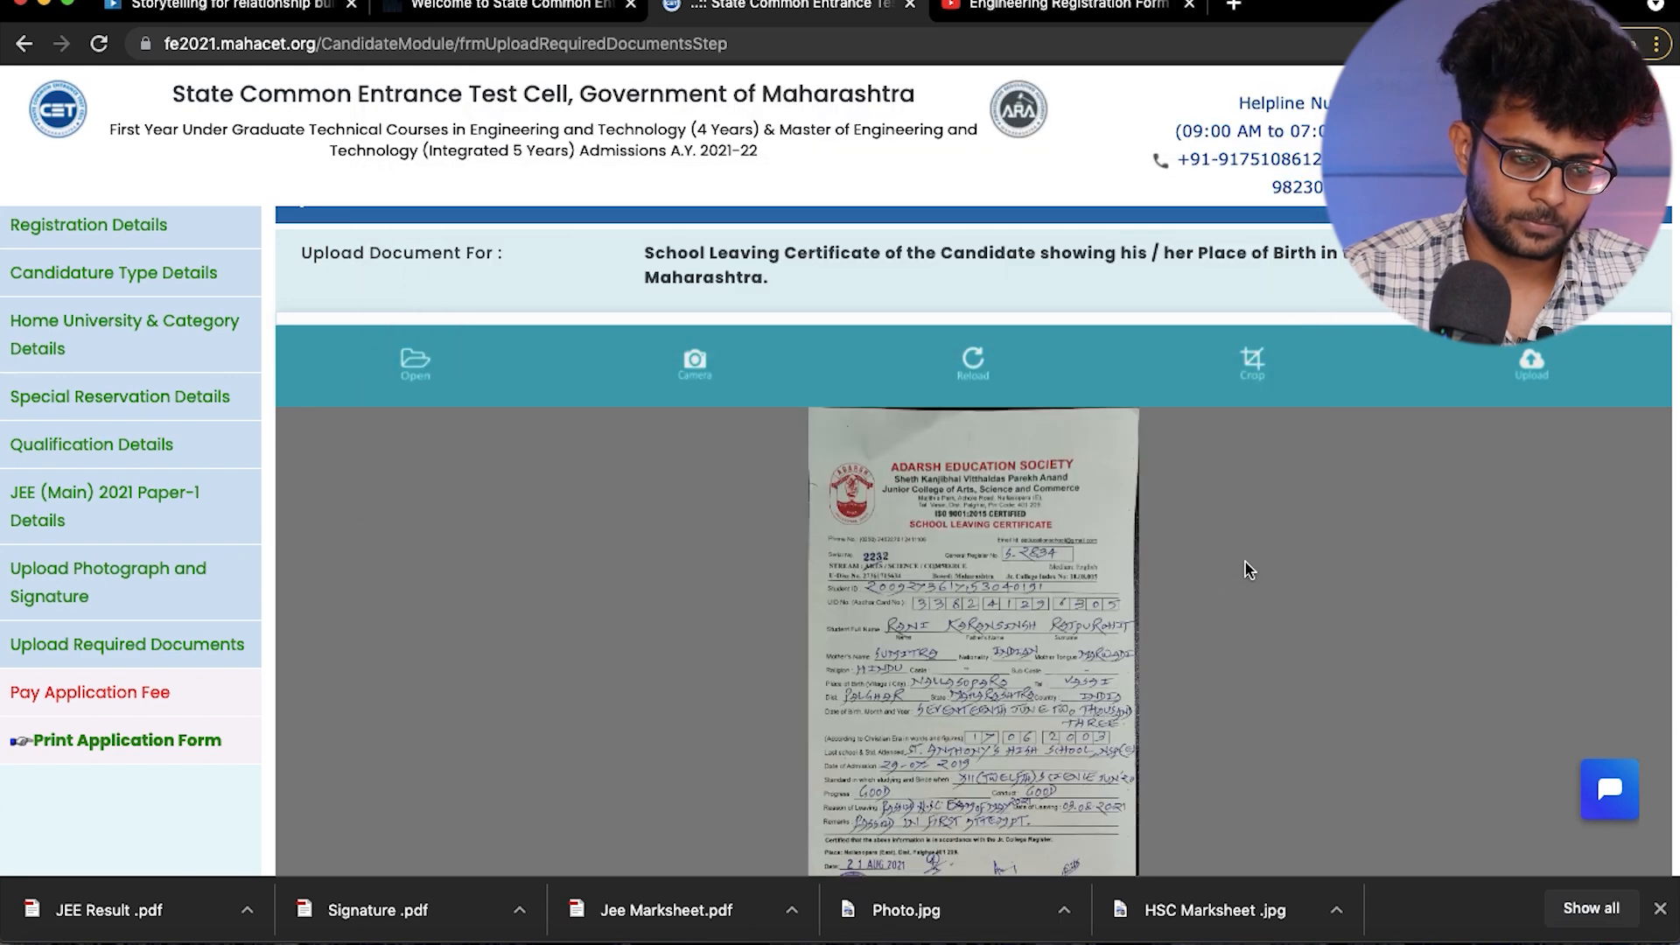
scroll(1246, 562, down, 3)
scroll(1246, 562, up, 2)
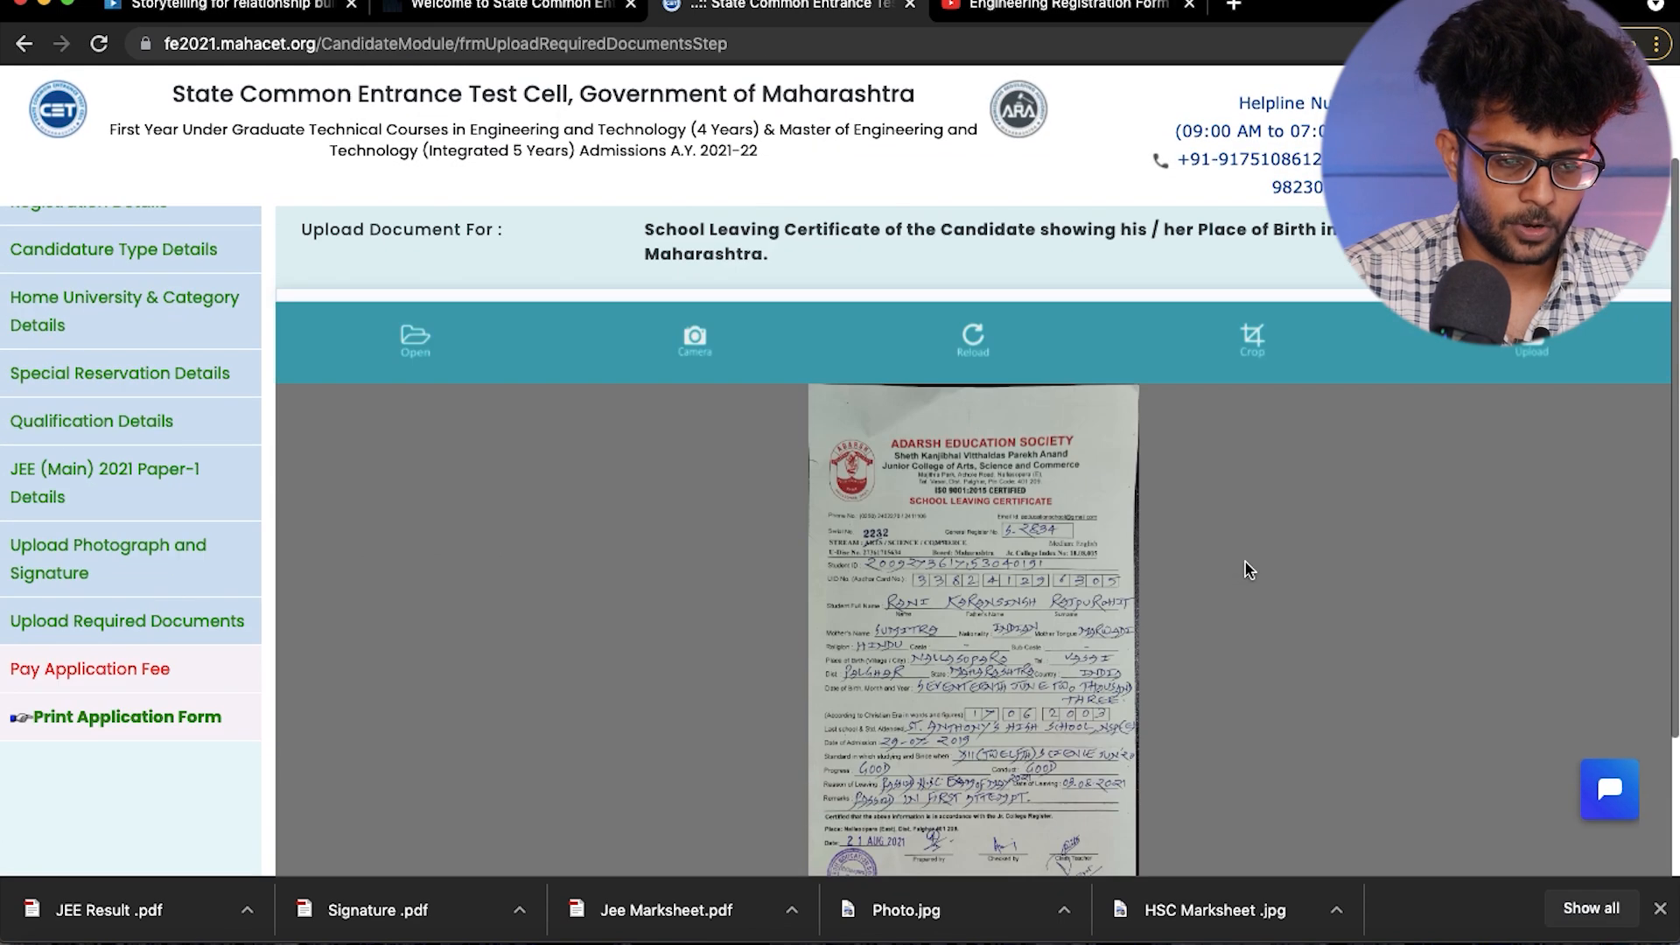
click(1525, 349)
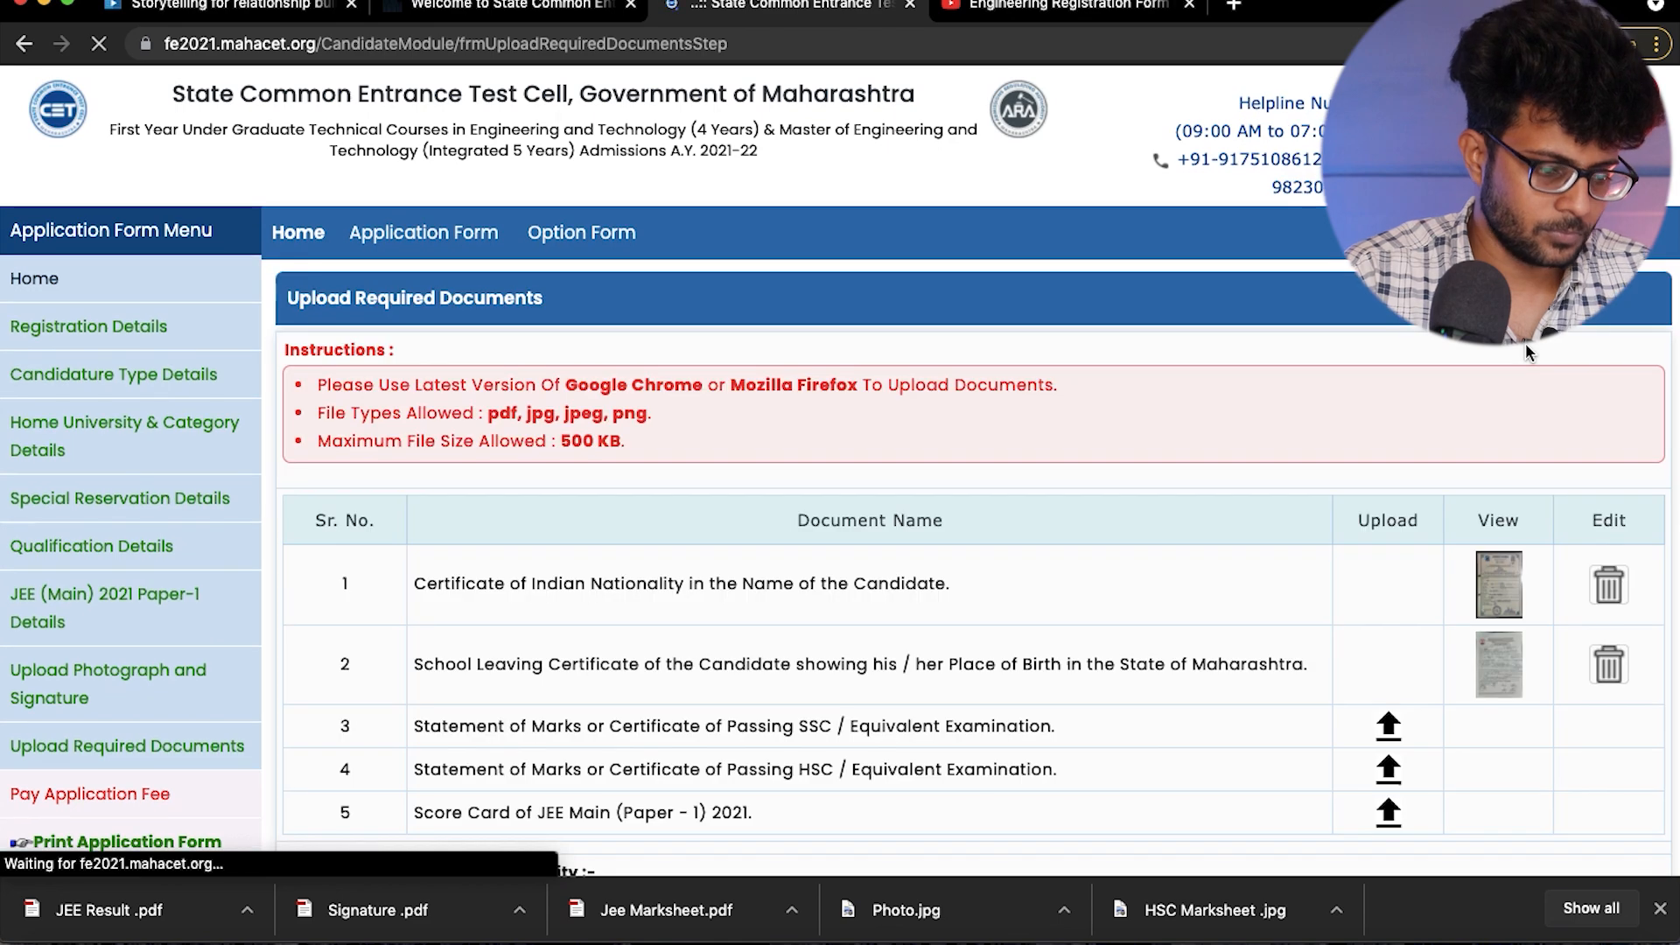
- Upload SSC Marksheet.jpg from the Documents folder as the Statement of Marks or Certificate of Passing SSC
scroll(1526, 348, down, 2)
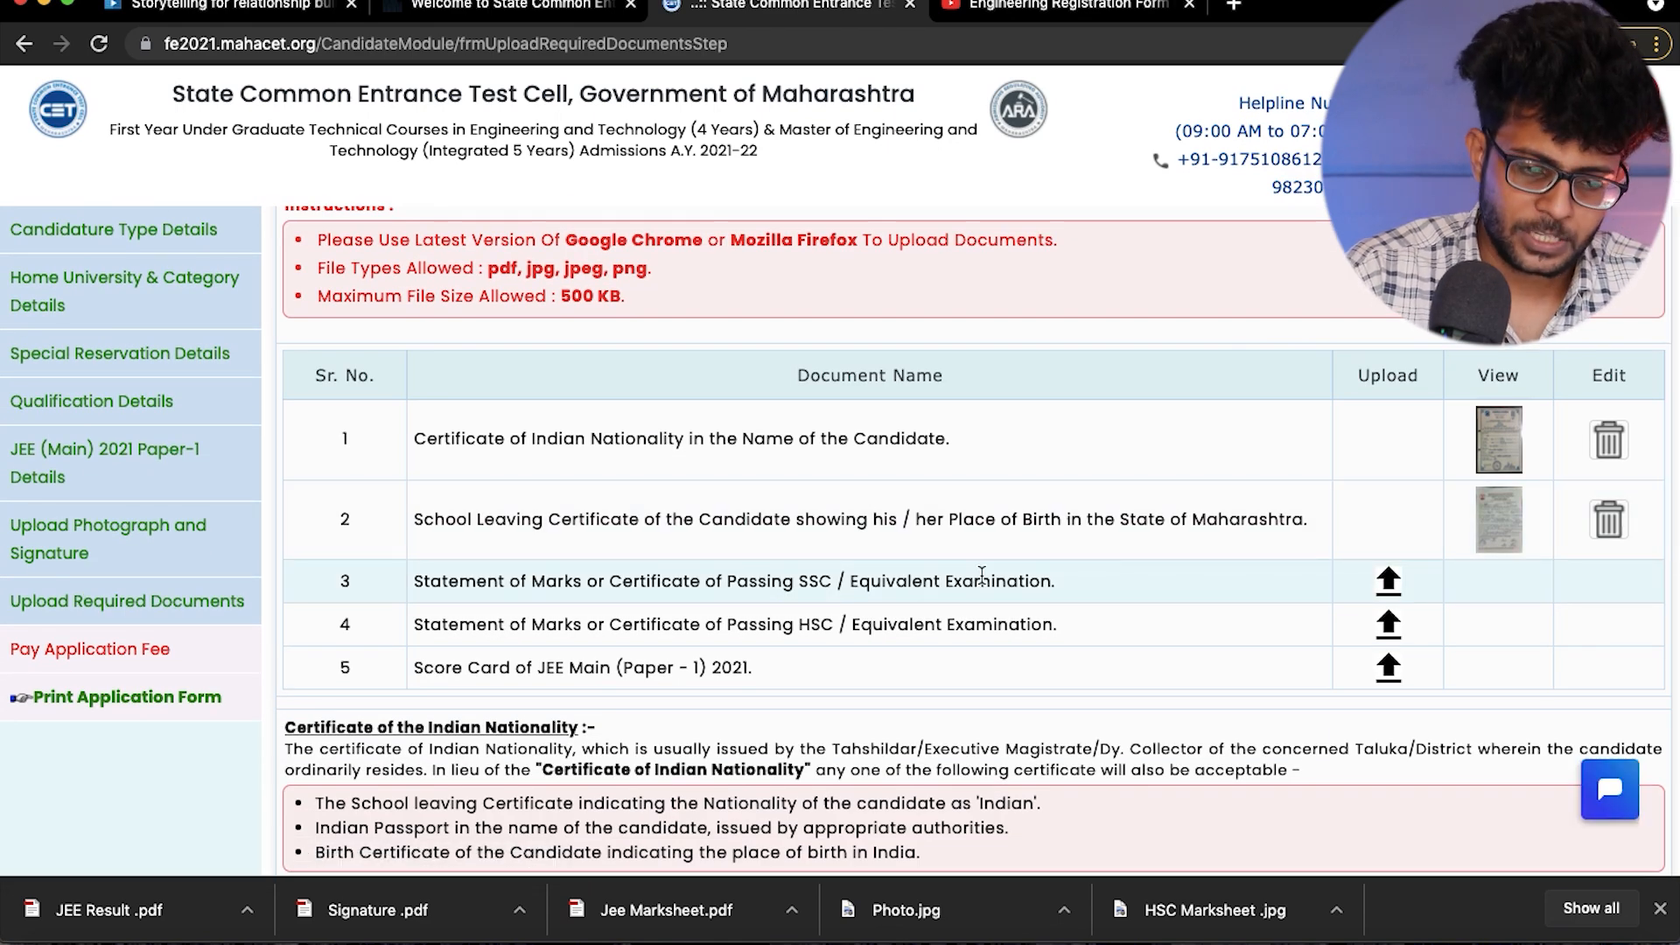
click(1389, 582)
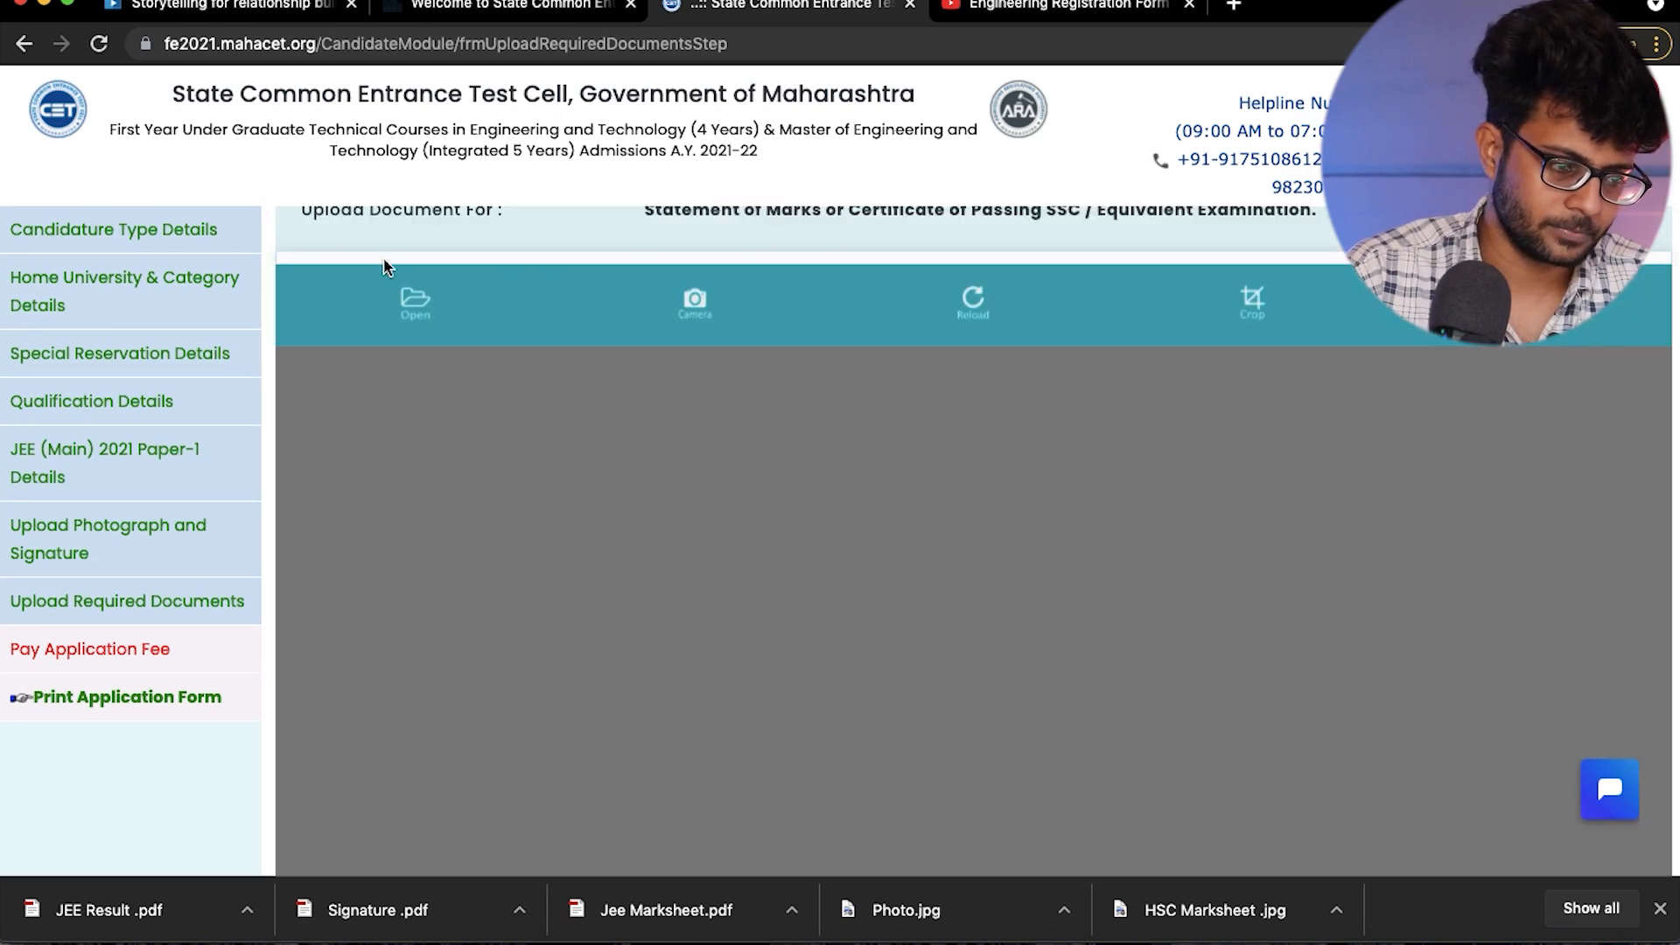
click(411, 302)
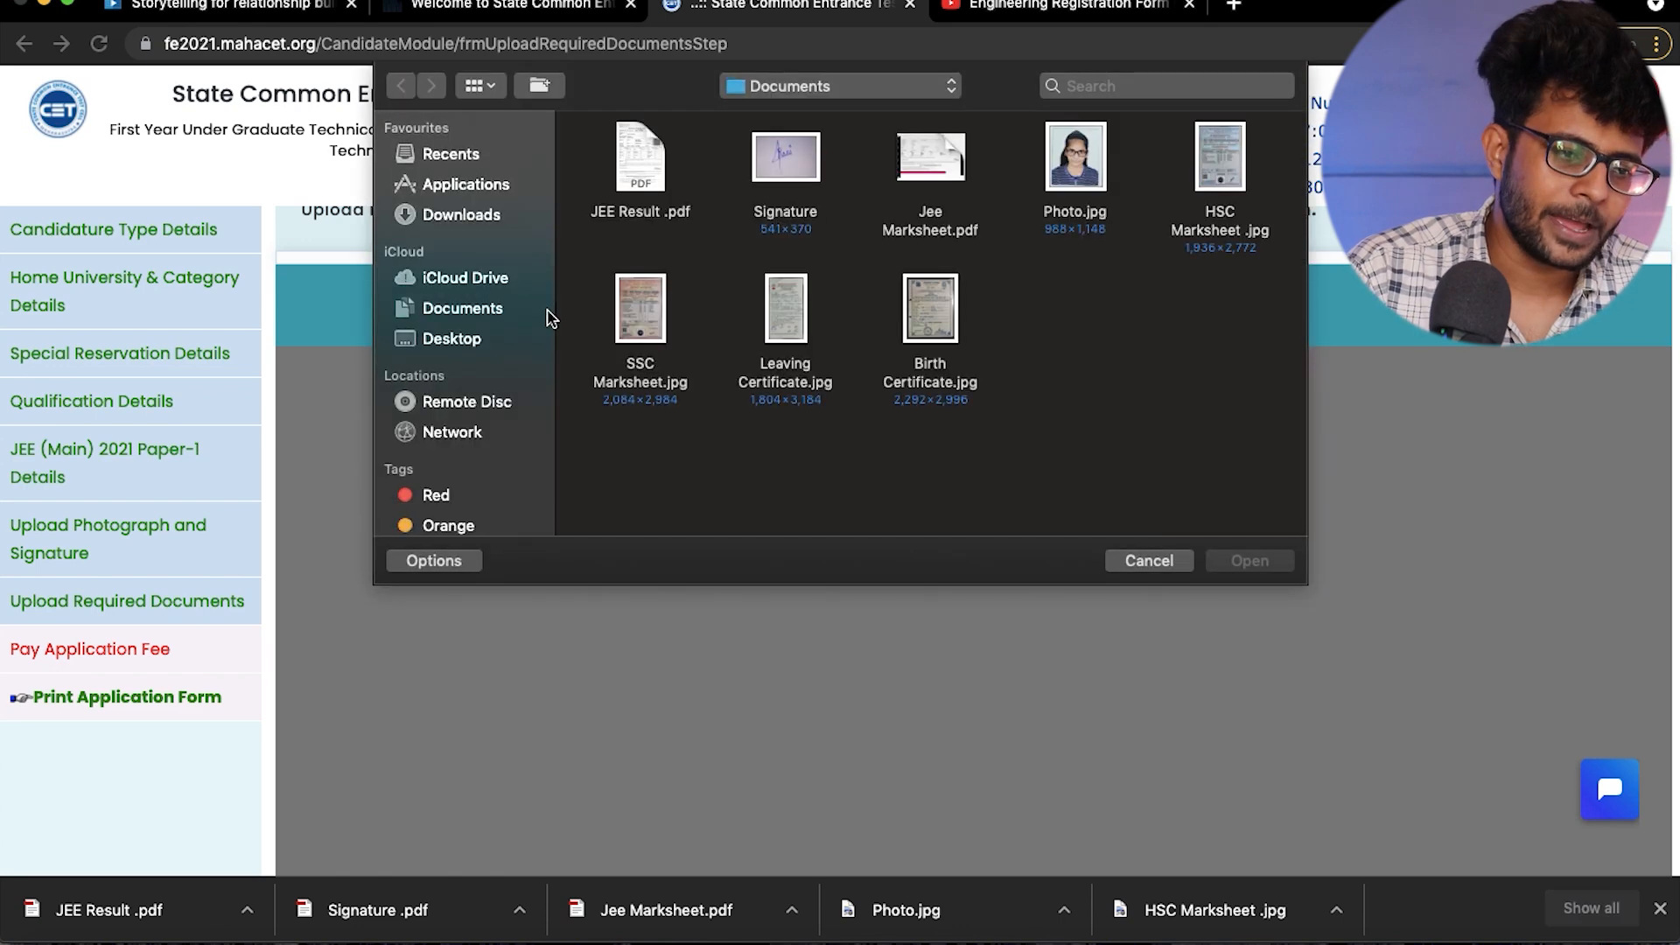
click(643, 331)
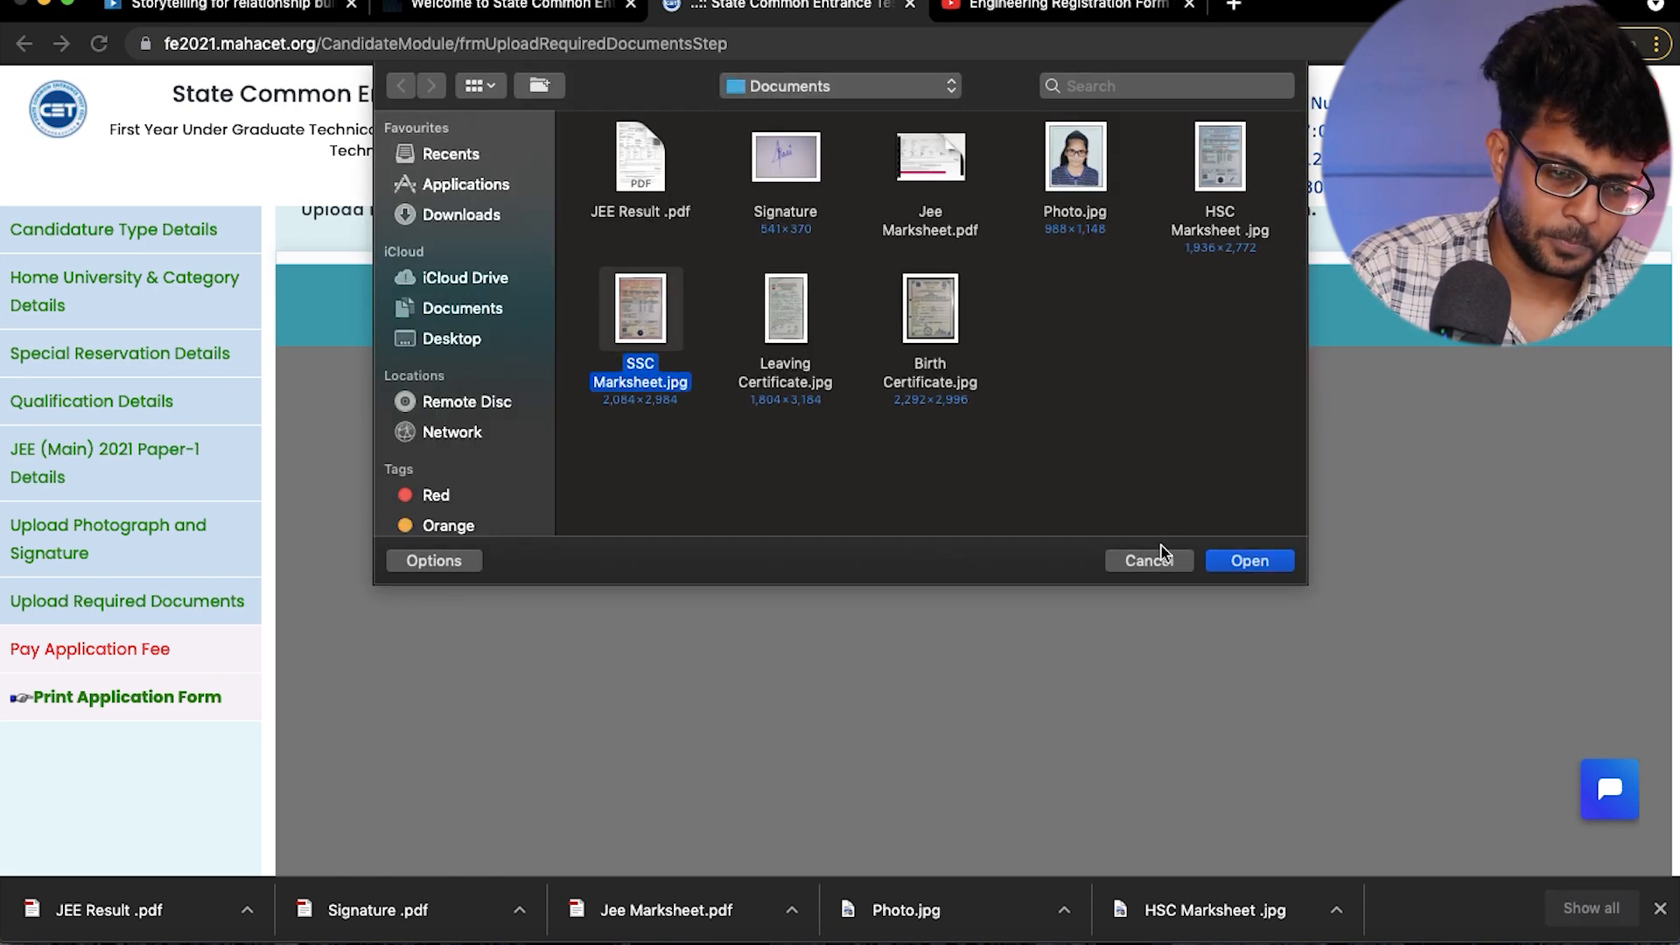
click(1248, 561)
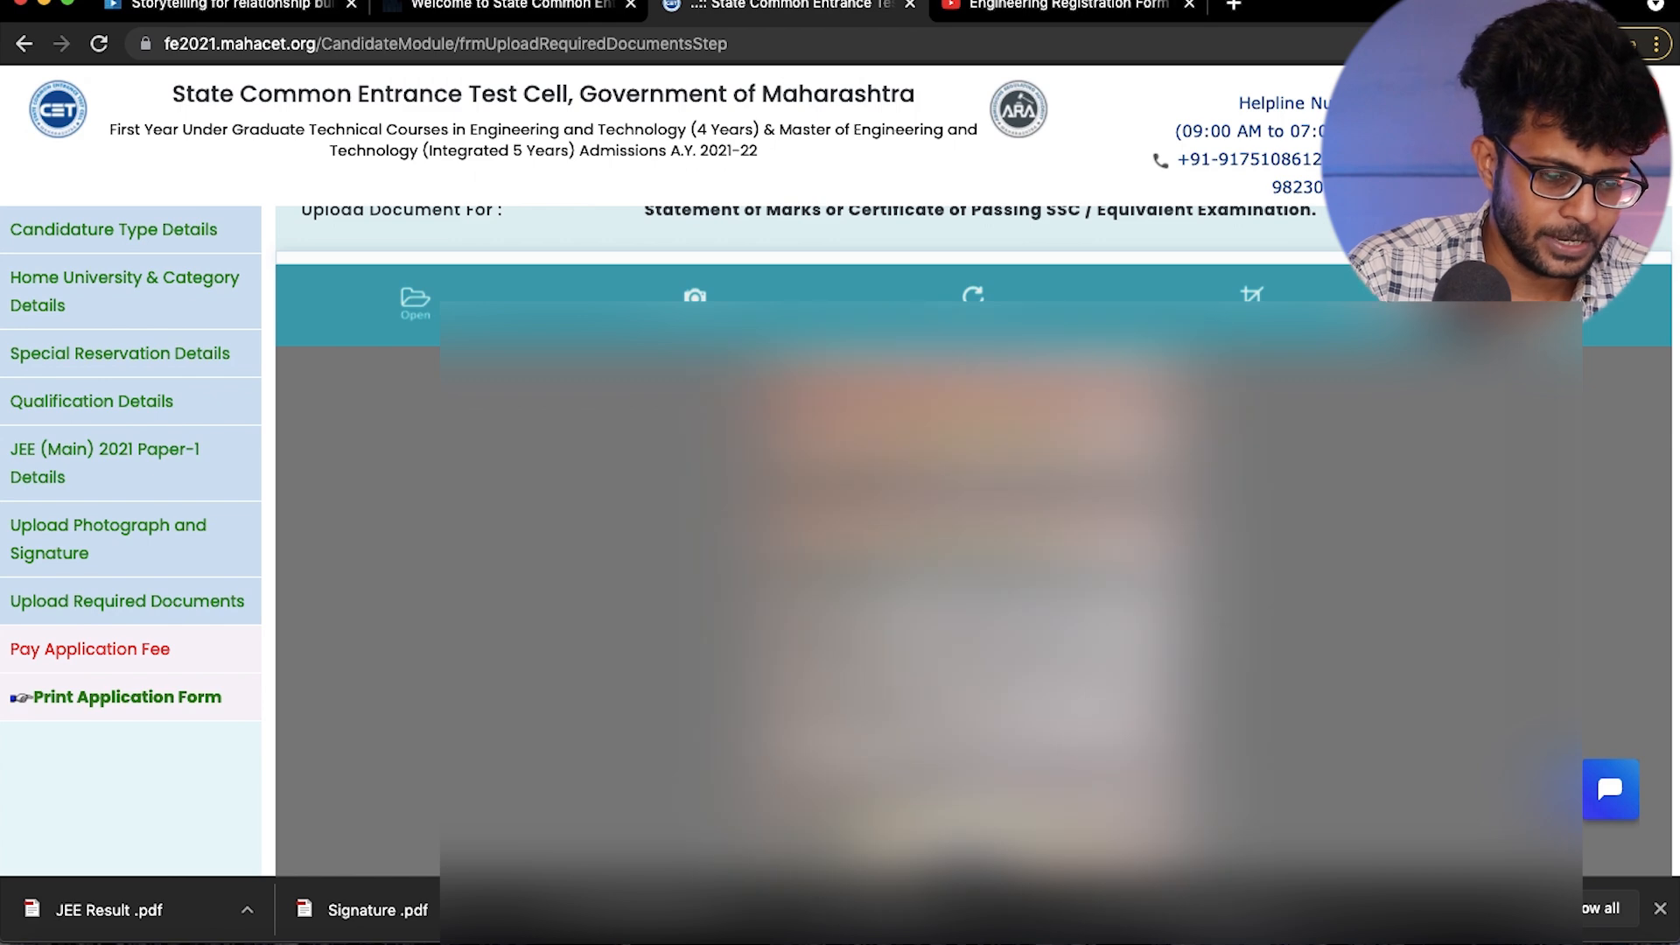
scroll(1246, 561, down, 2)
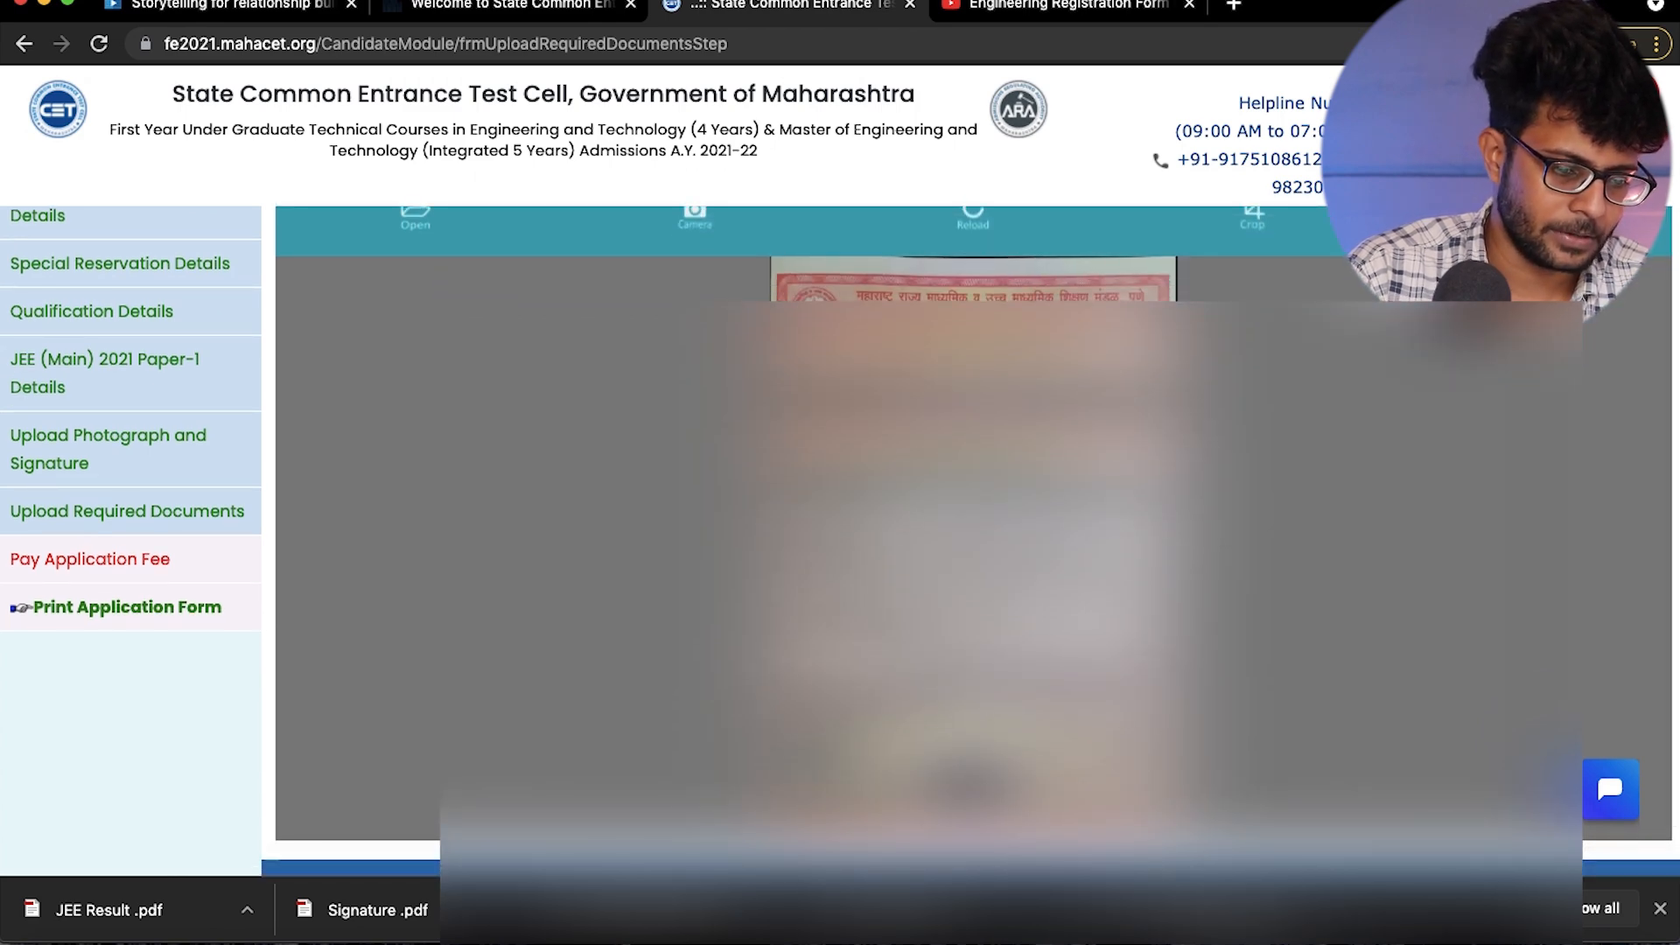
click(1532, 219)
- Upload HSC Marksheet .jpg from the Documents folder as the Statement of Marks or Certificate of Passing HSC
scroll(1357, 391, down, 3)
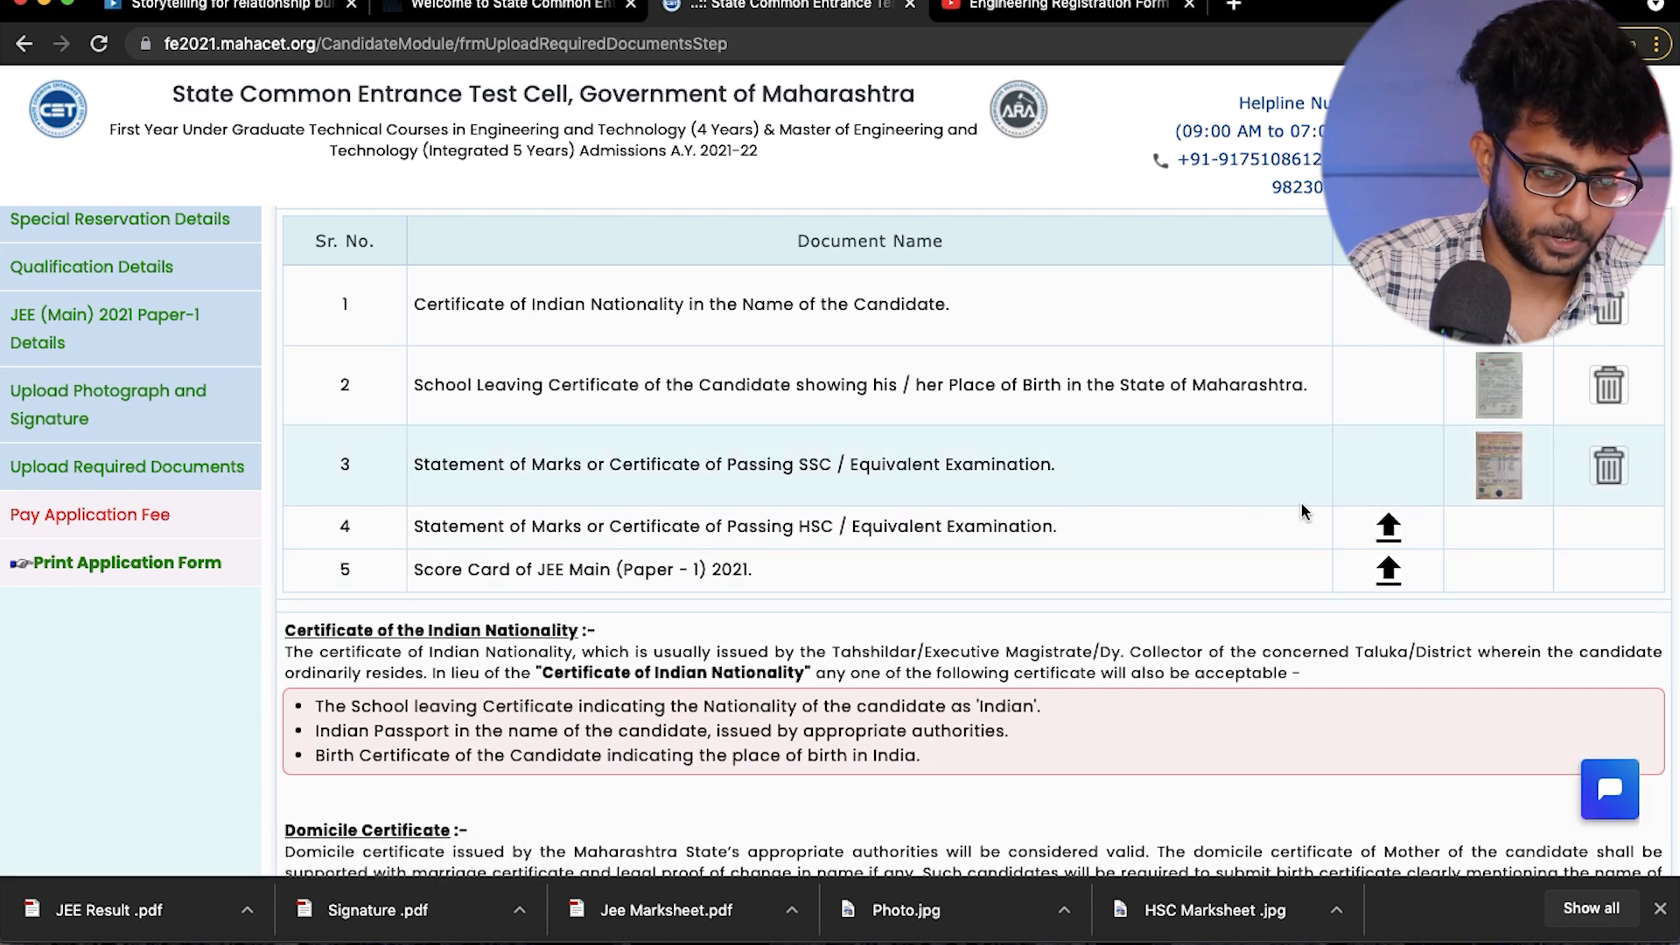
click(1388, 526)
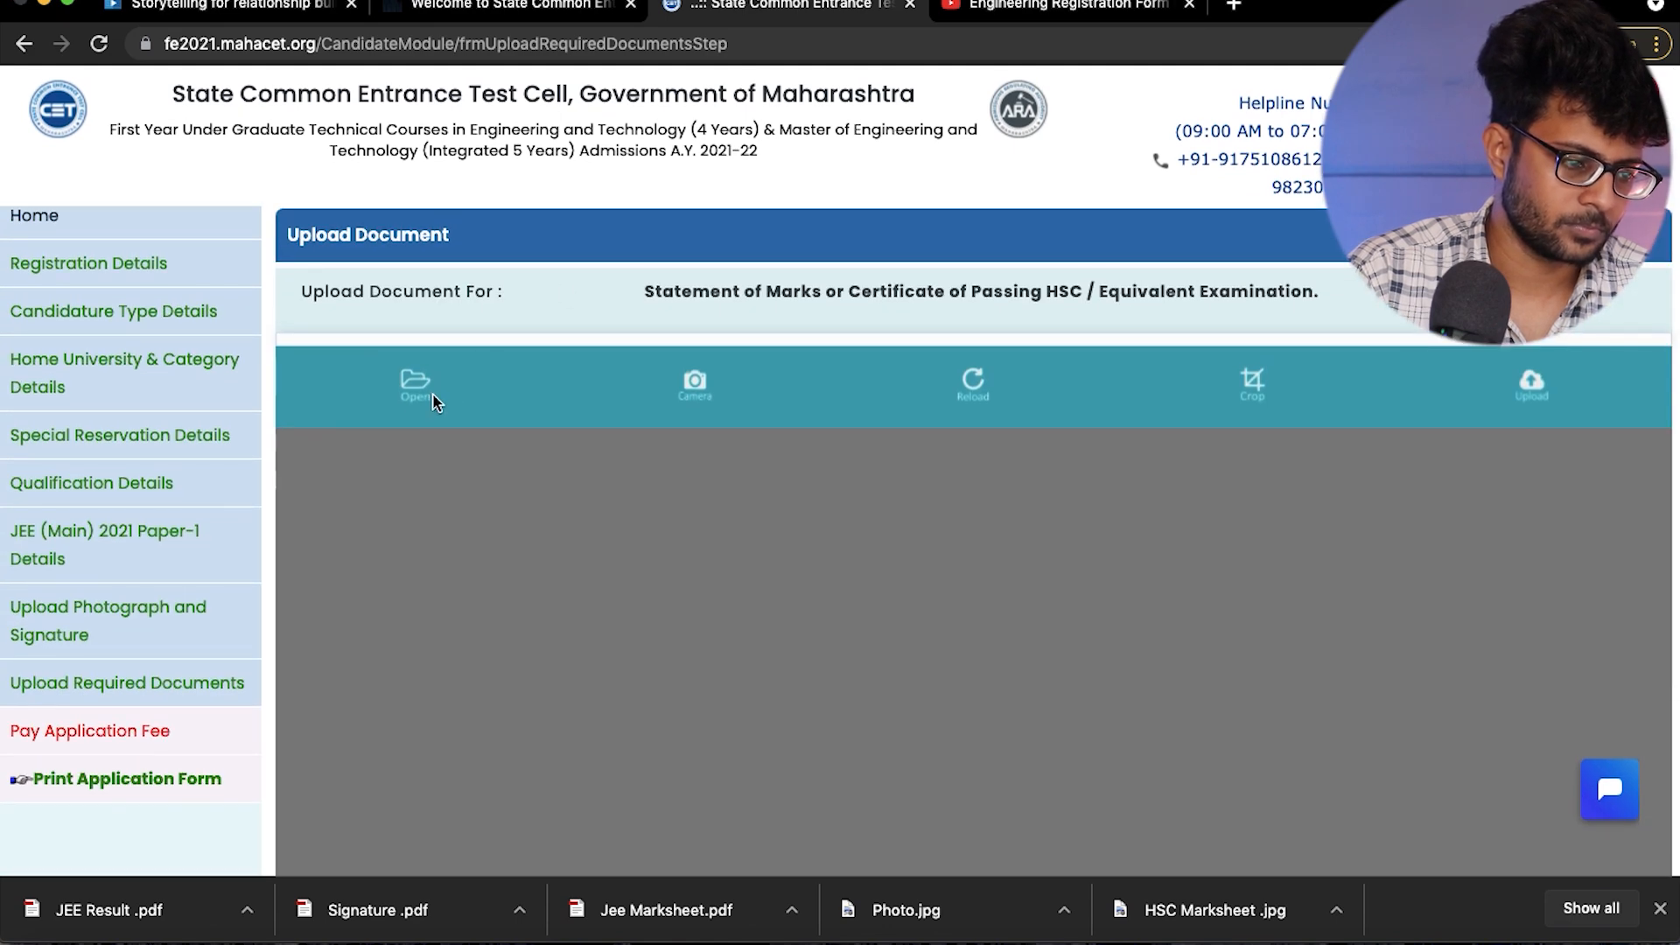
click(416, 385)
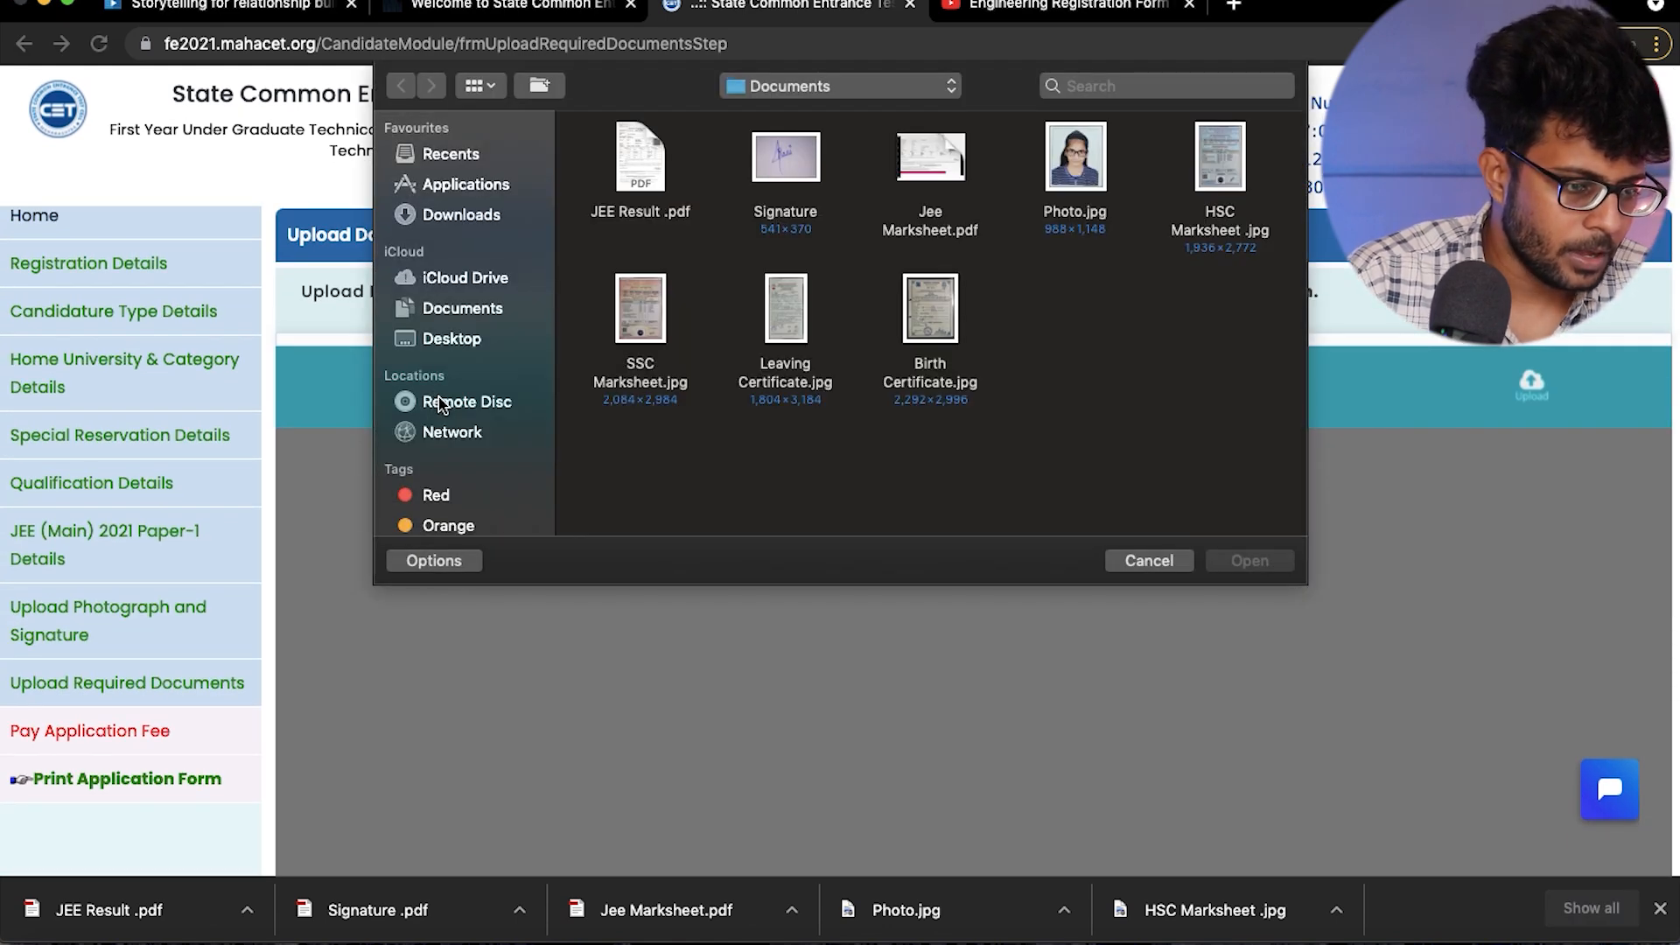
click(1221, 180)
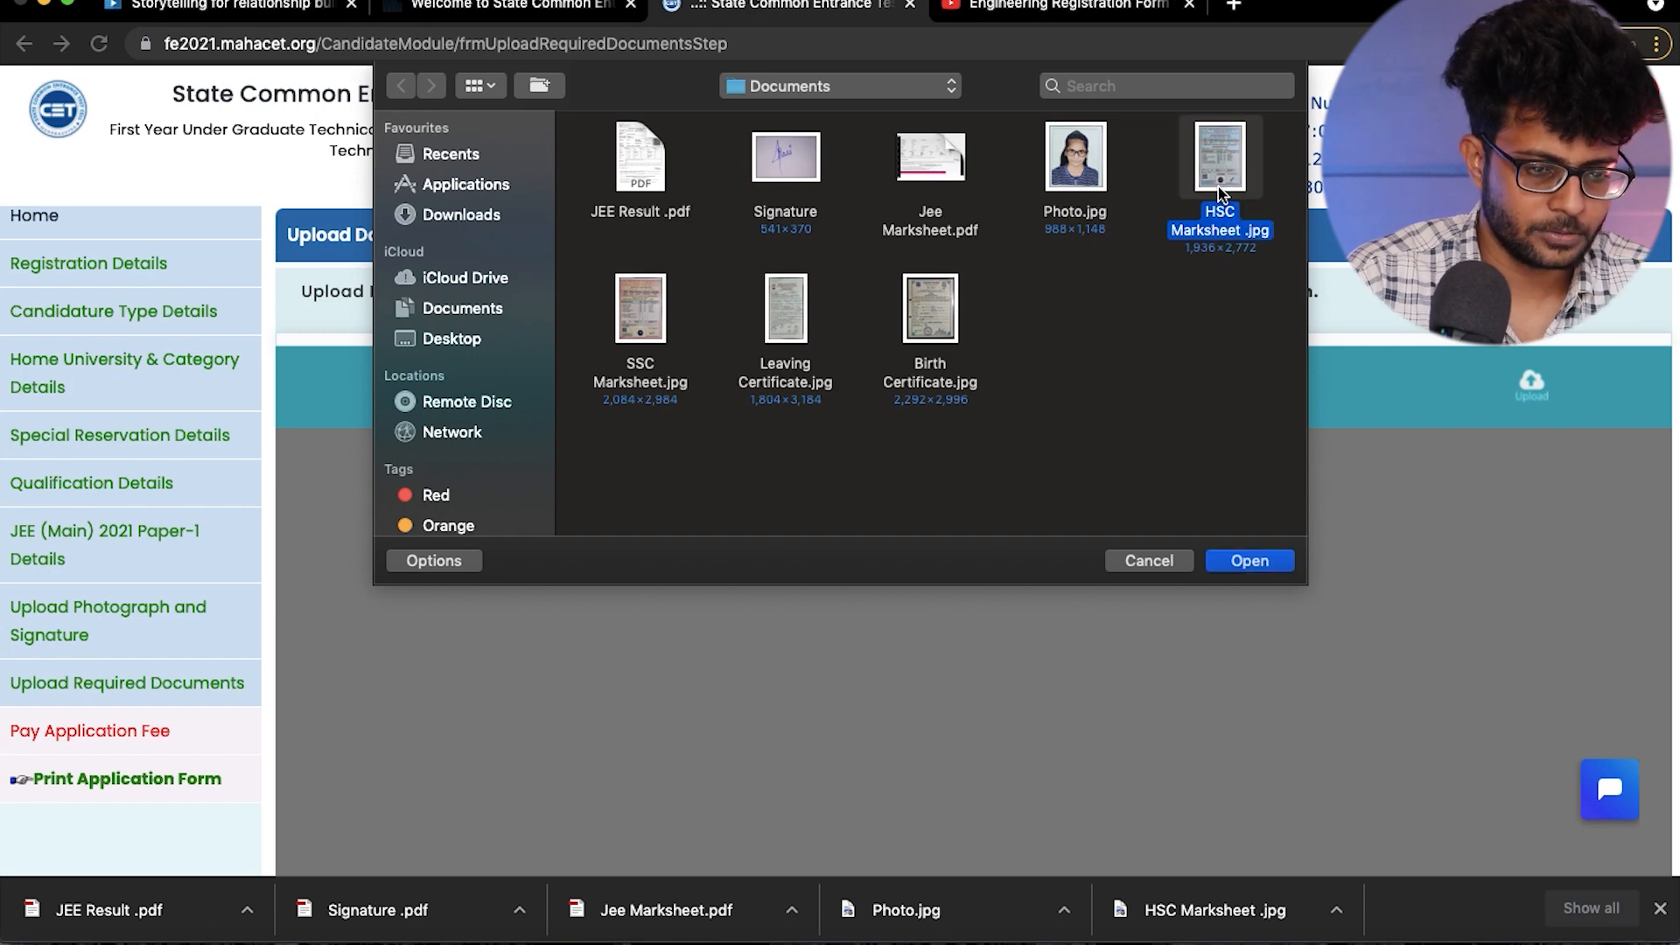
click(1233, 561)
scroll(1231, 563, down, 3)
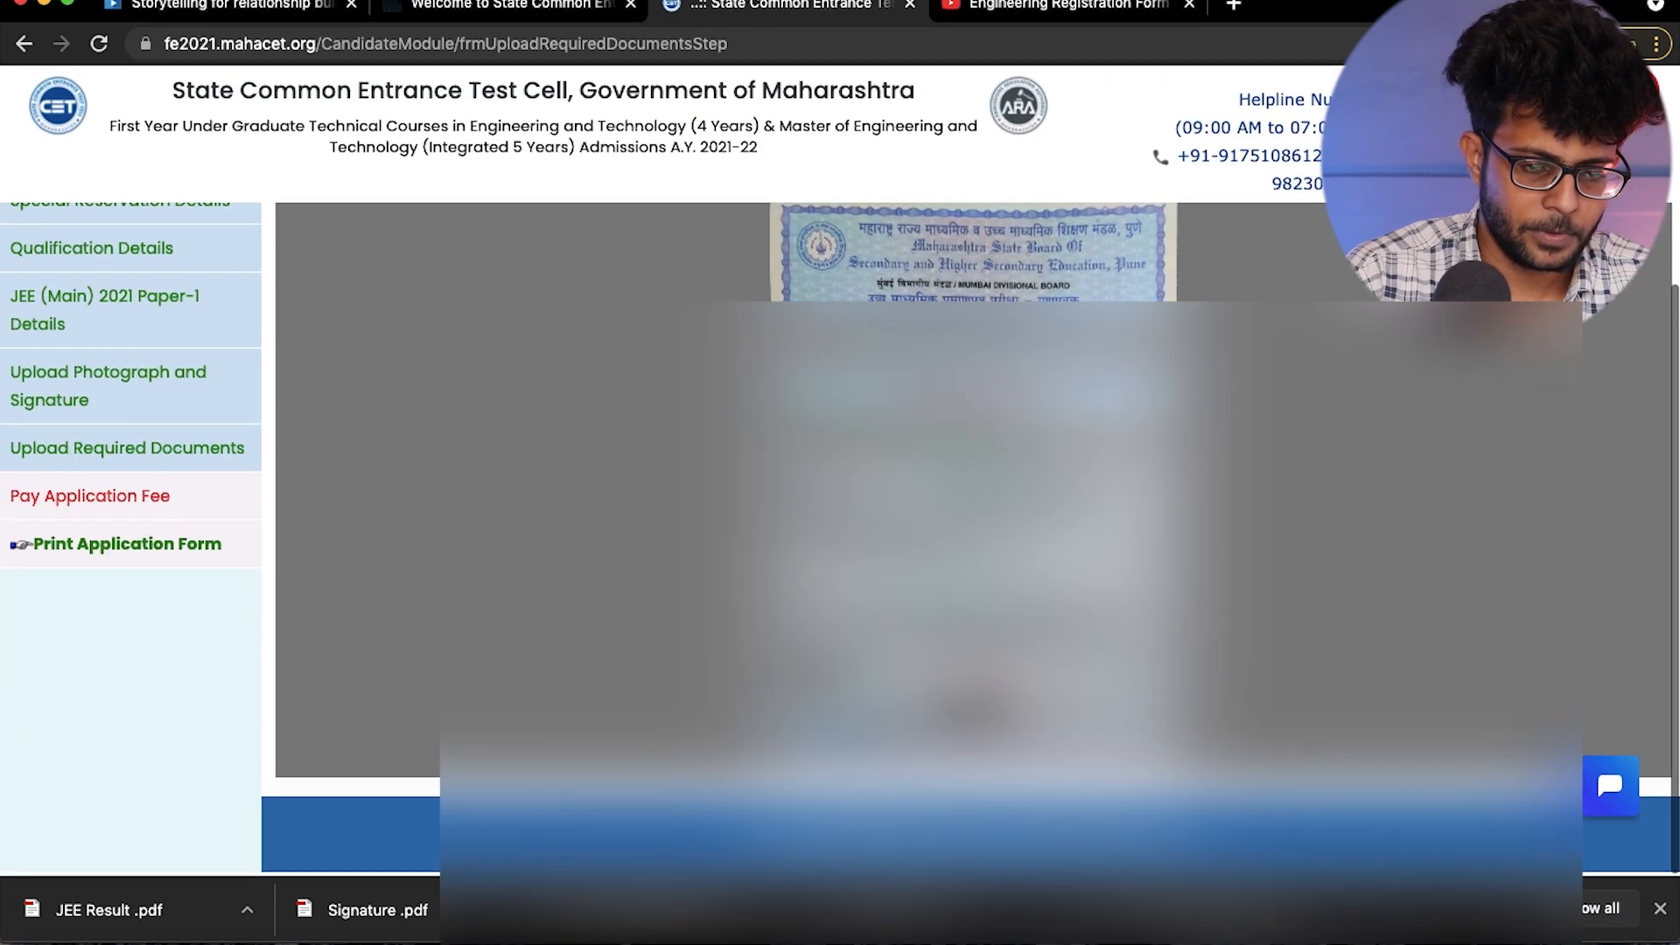
scroll(350, 569, up, 4)
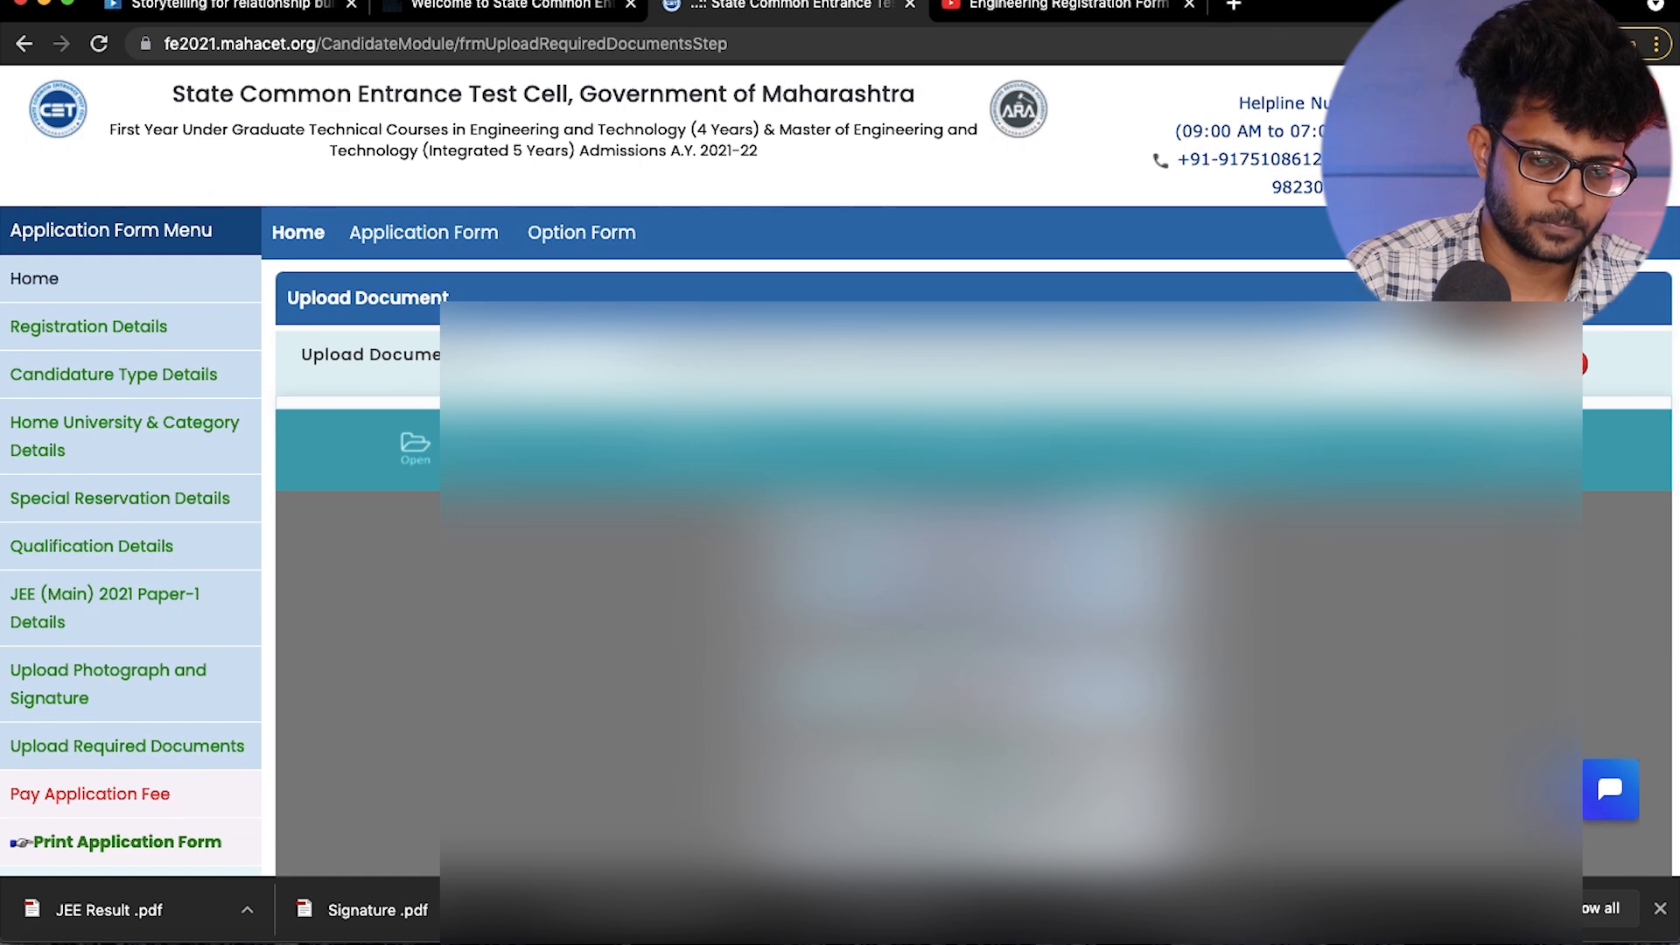
click(1042, 471)
- Upload JEE Result .pdf from the Documents folder as the Score Card of JEE Main (Paper - 1) 2021
scroll(1043, 474, down, 3)
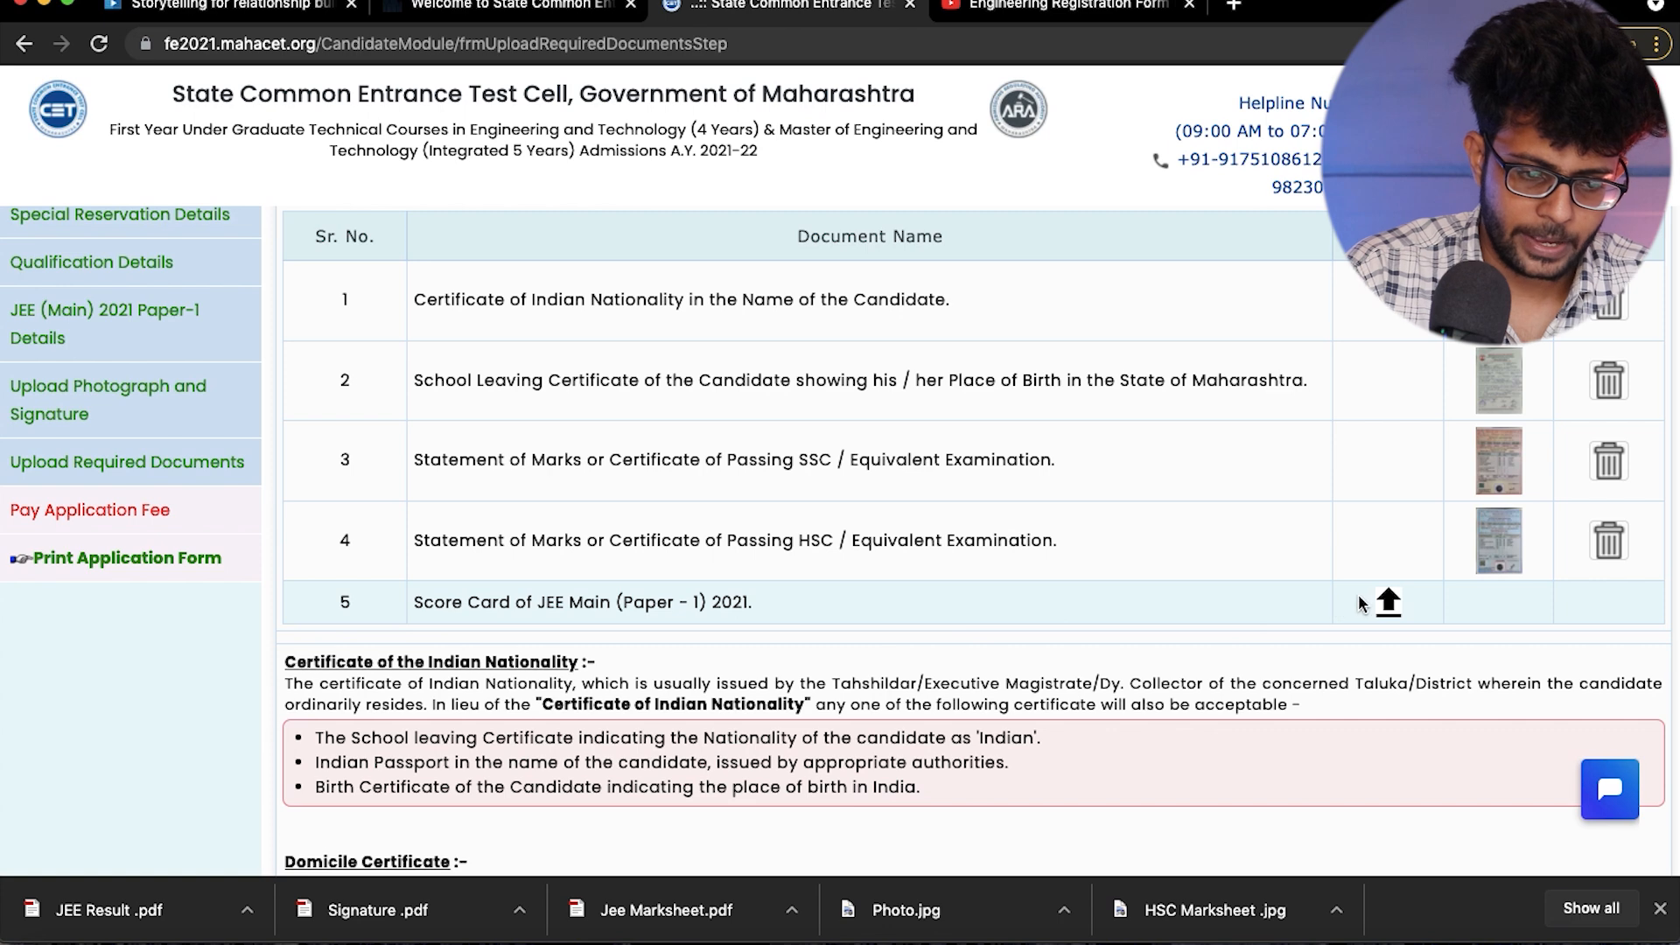
click(1386, 602)
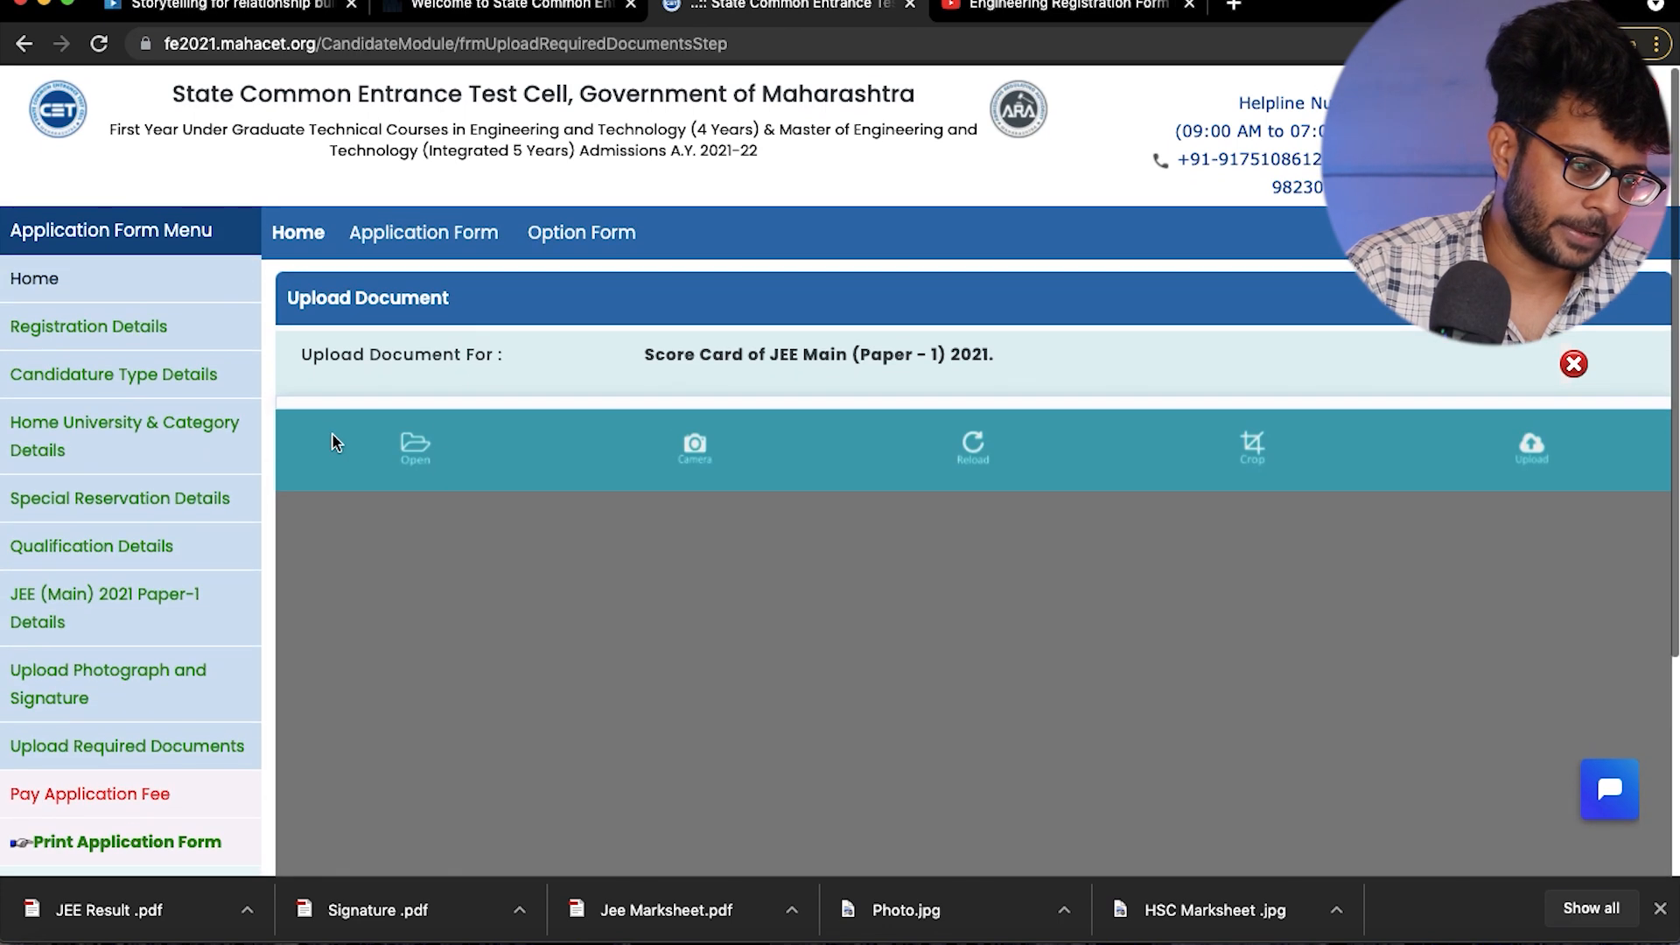
click(416, 448)
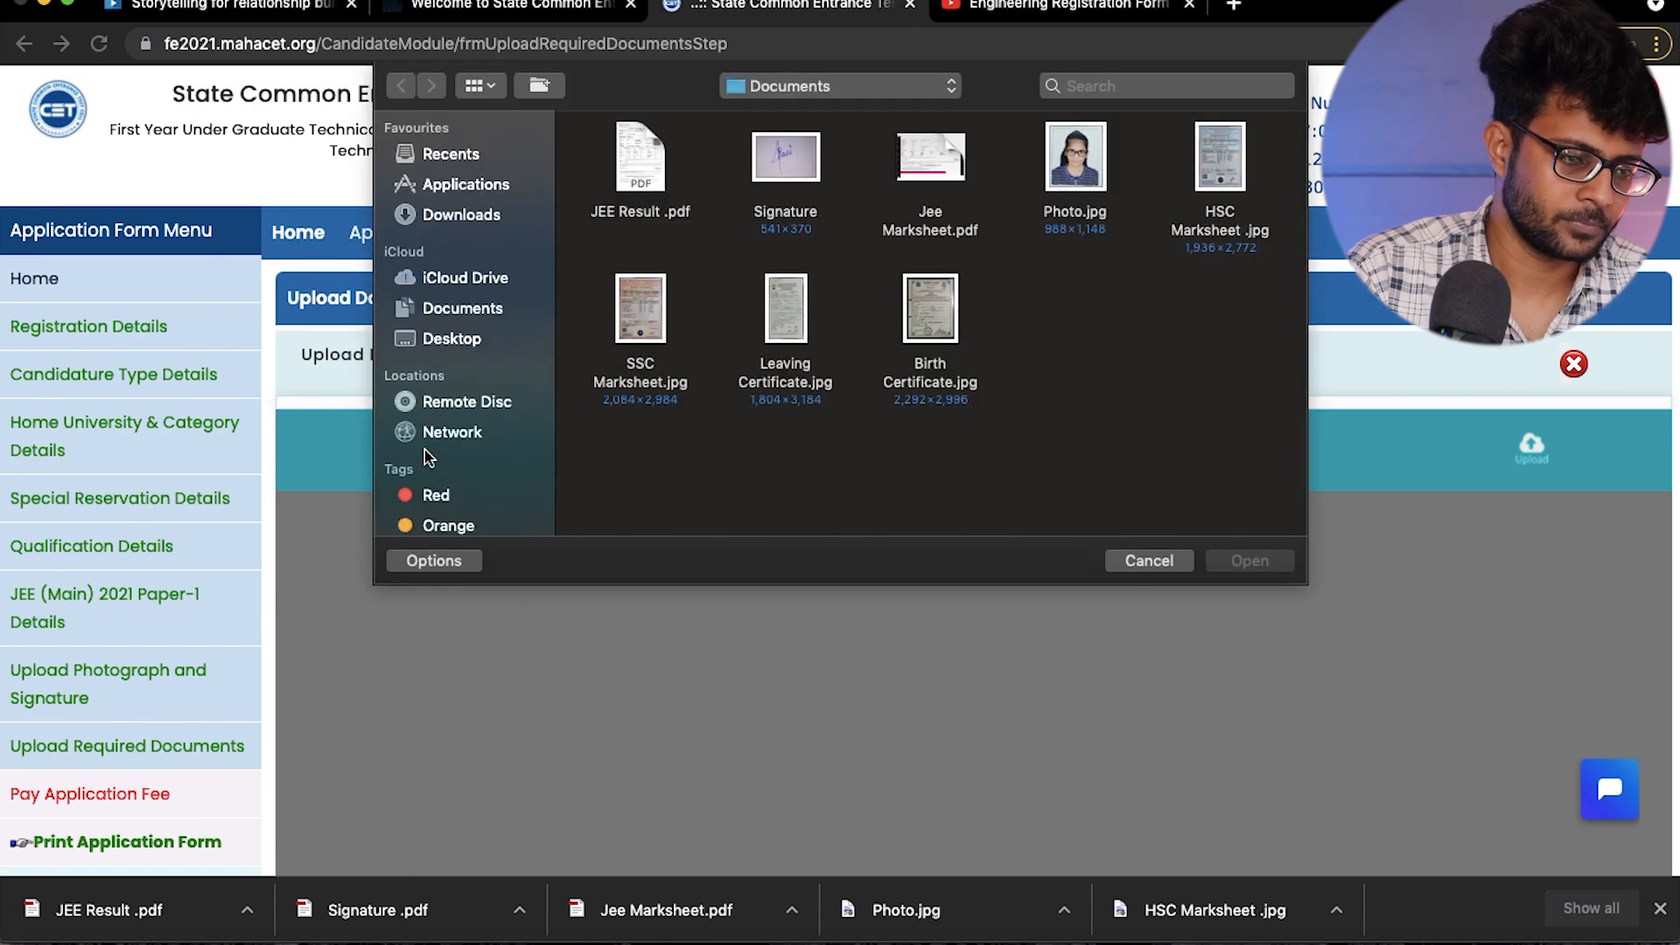
click(631, 157)
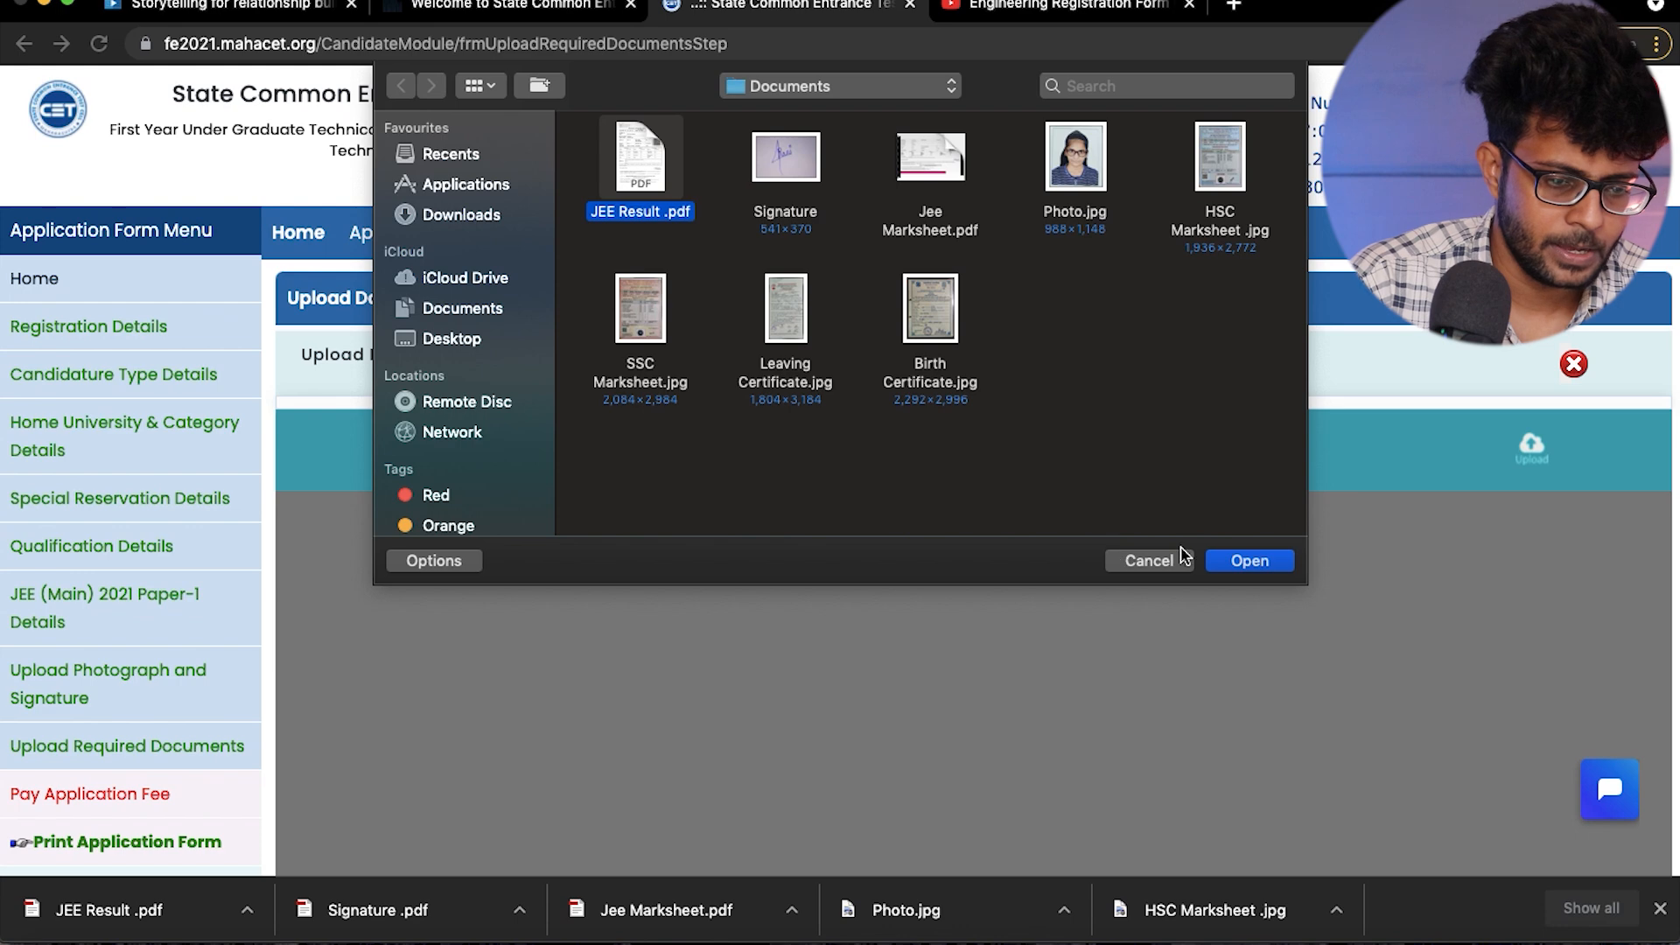
click(1249, 560)
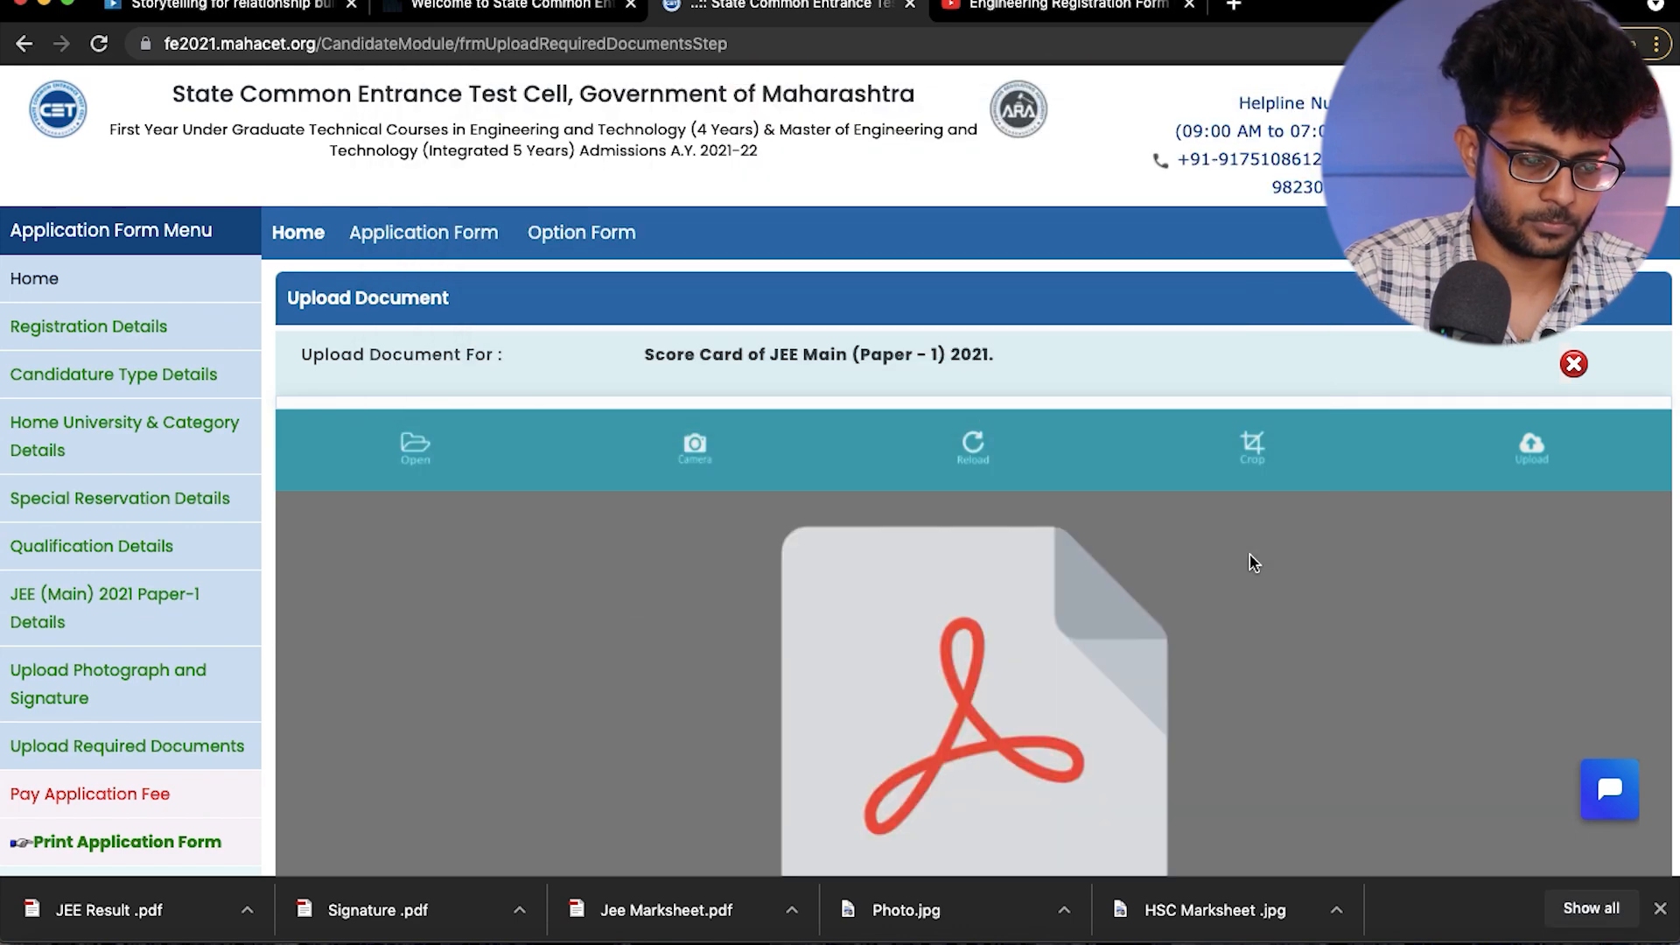
scroll(1251, 562, down, 5)
scroll(1253, 562, up, 3)
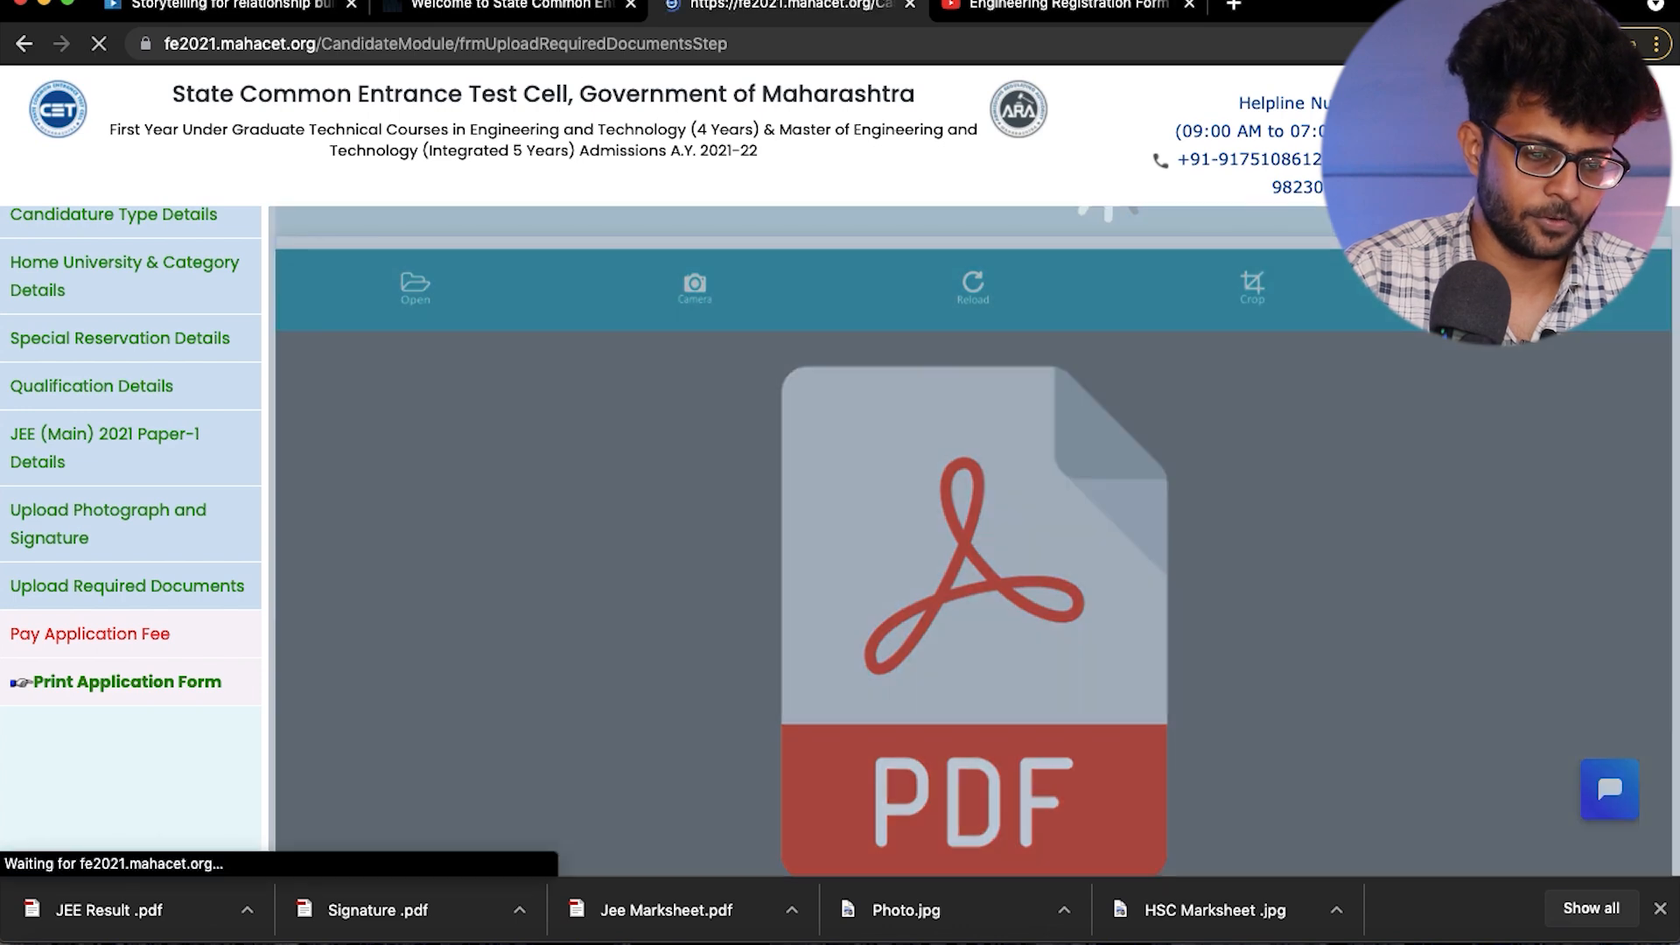
- Save the required documents to proceed to the Application Fee Cart, and select the Application Fee for payment
scroll(1034, 593, down, 3)
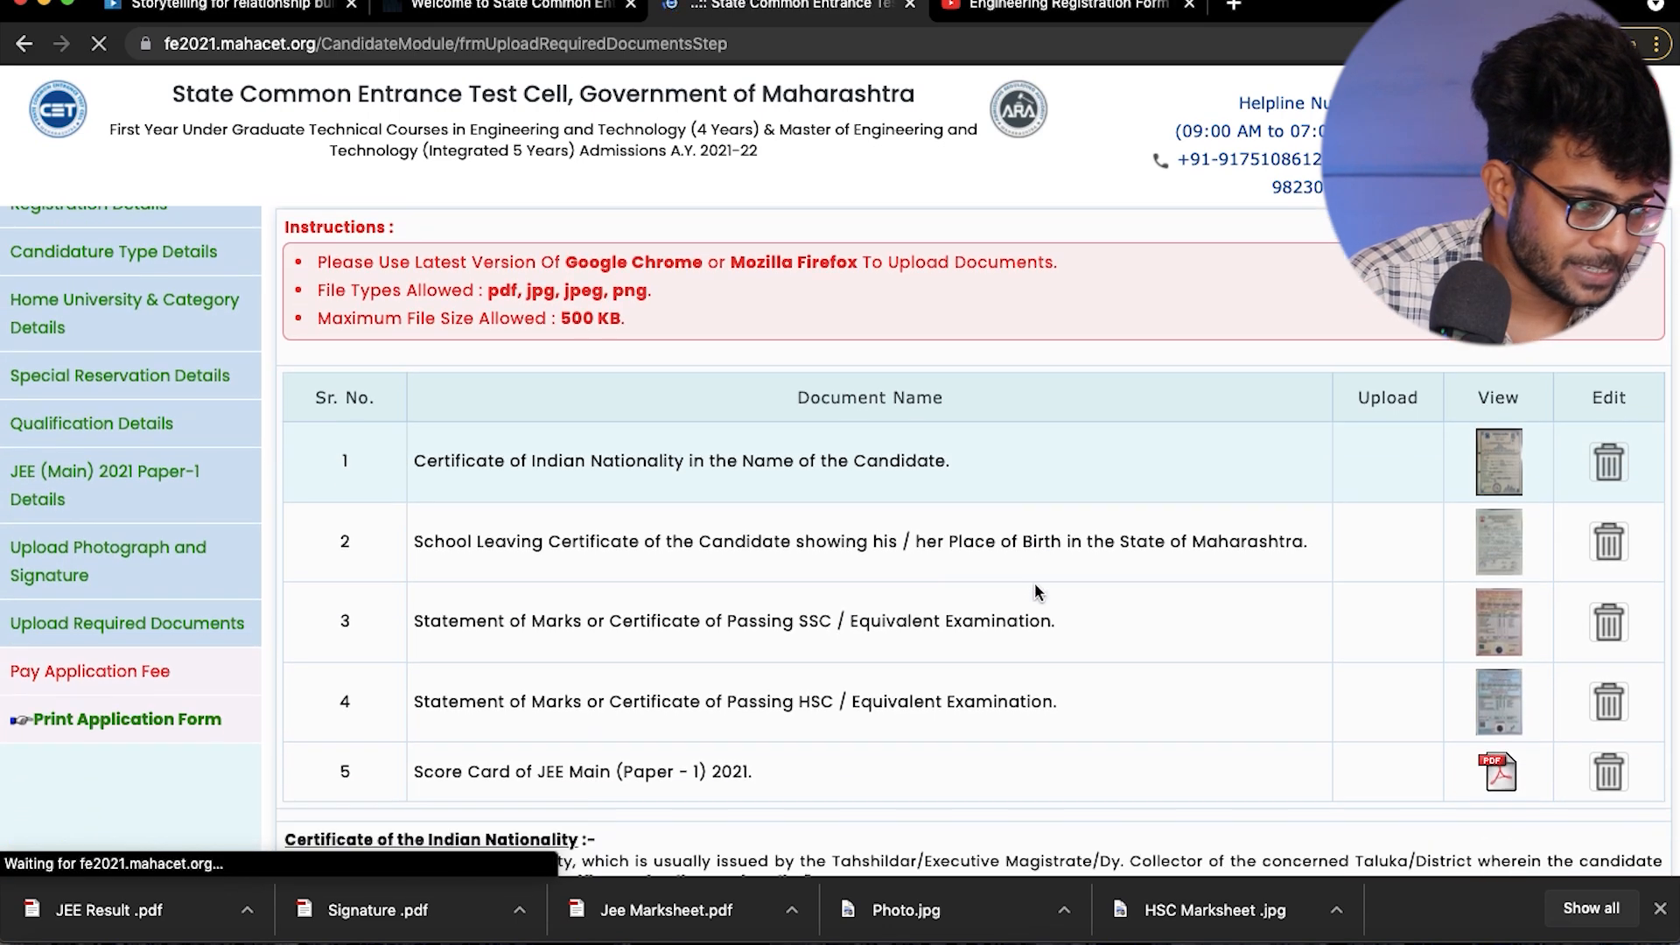
scroll(747, 574, down, 5)
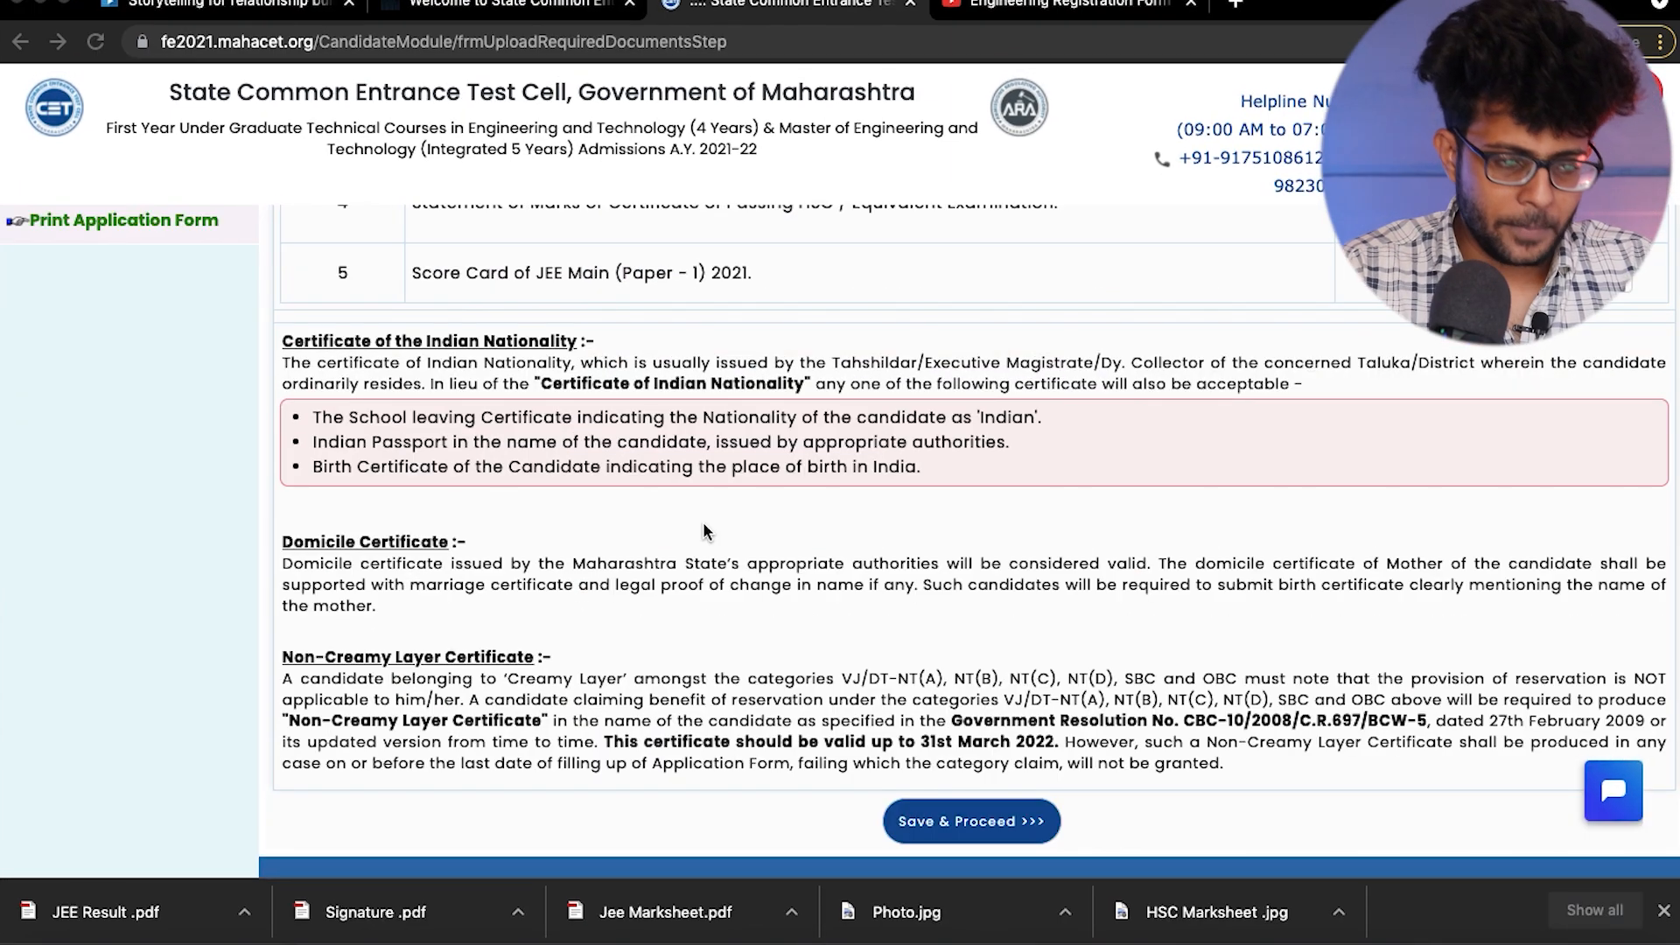
scroll(707, 532, up, 5)
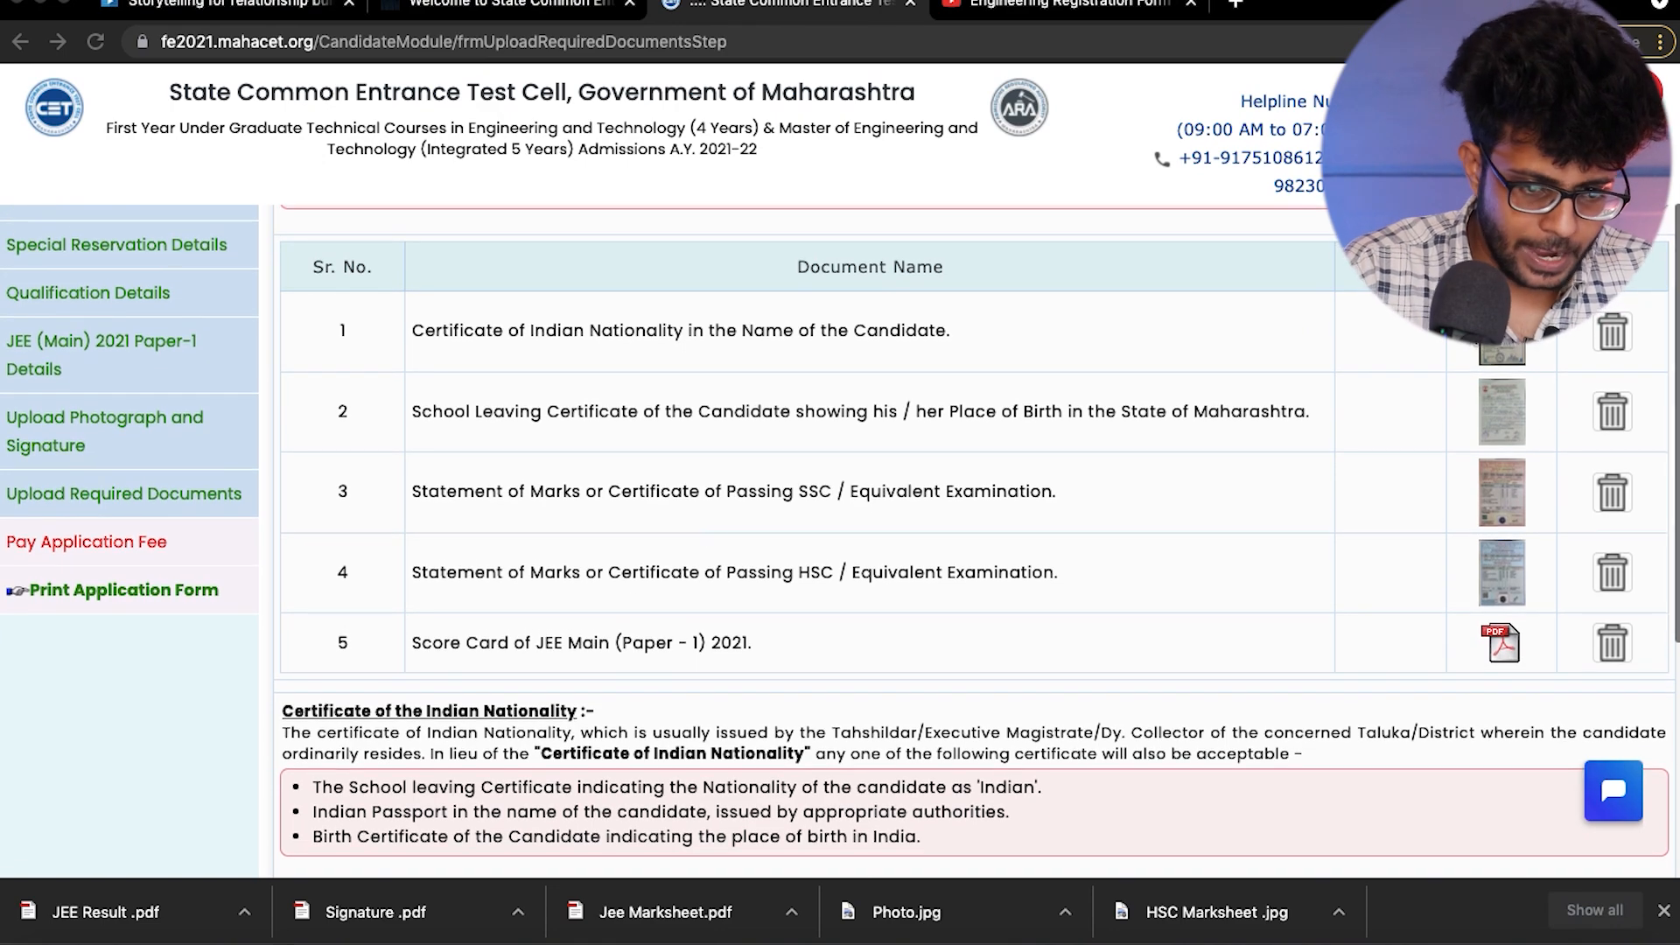
scroll(784, 517, down, 5)
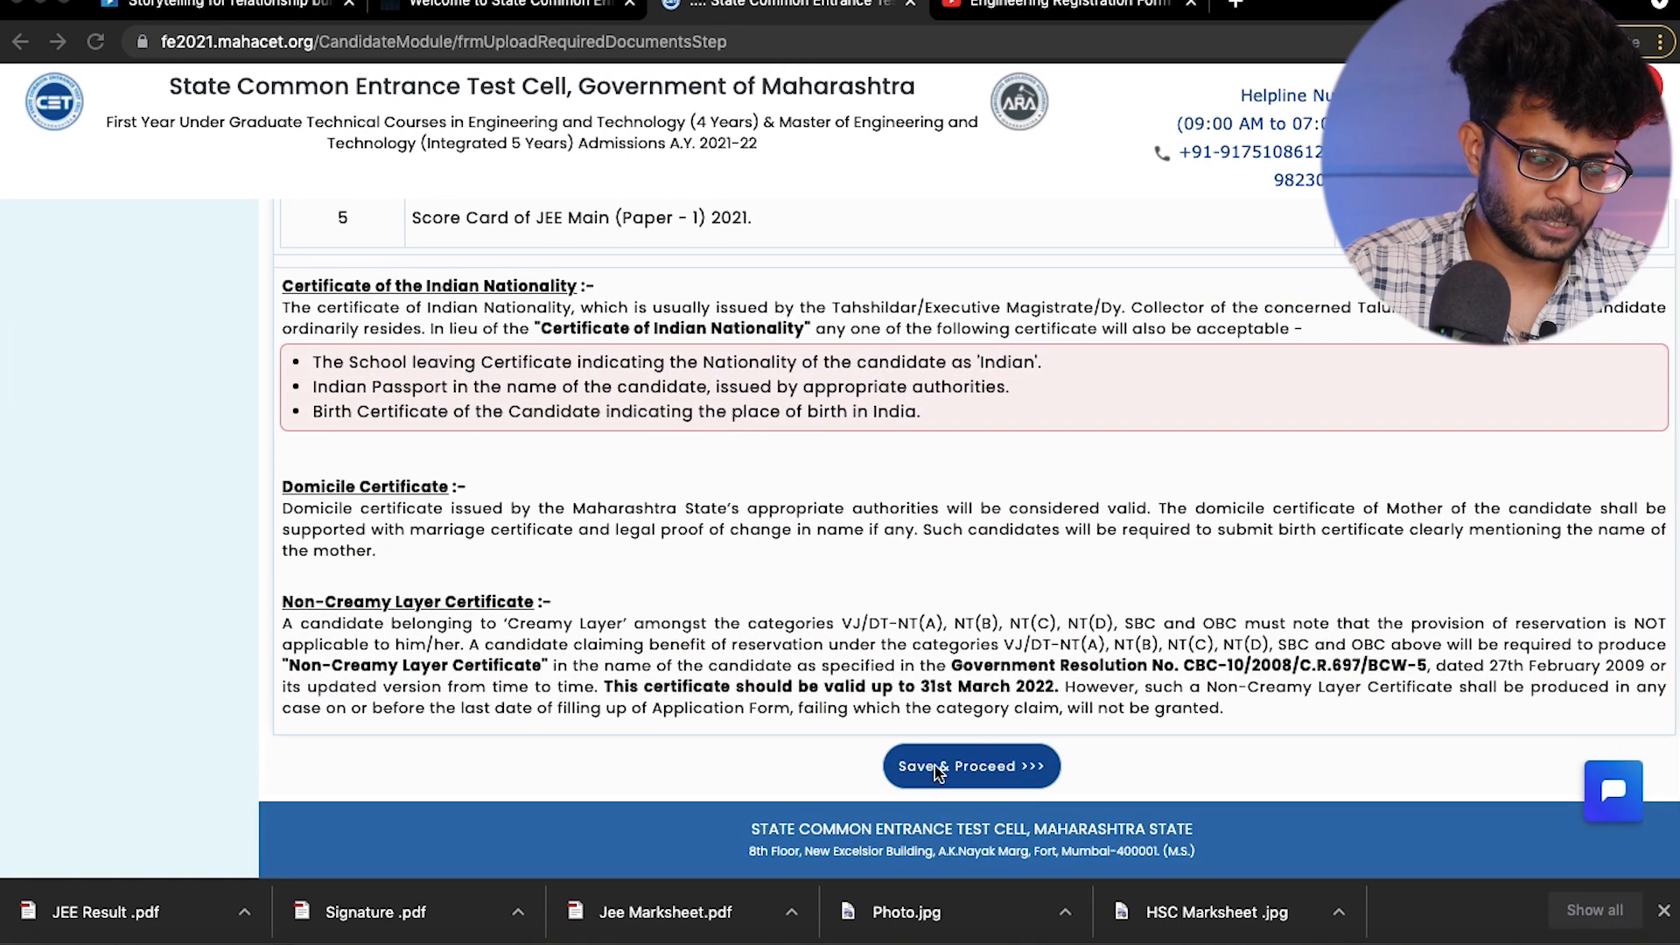
click(936, 768)
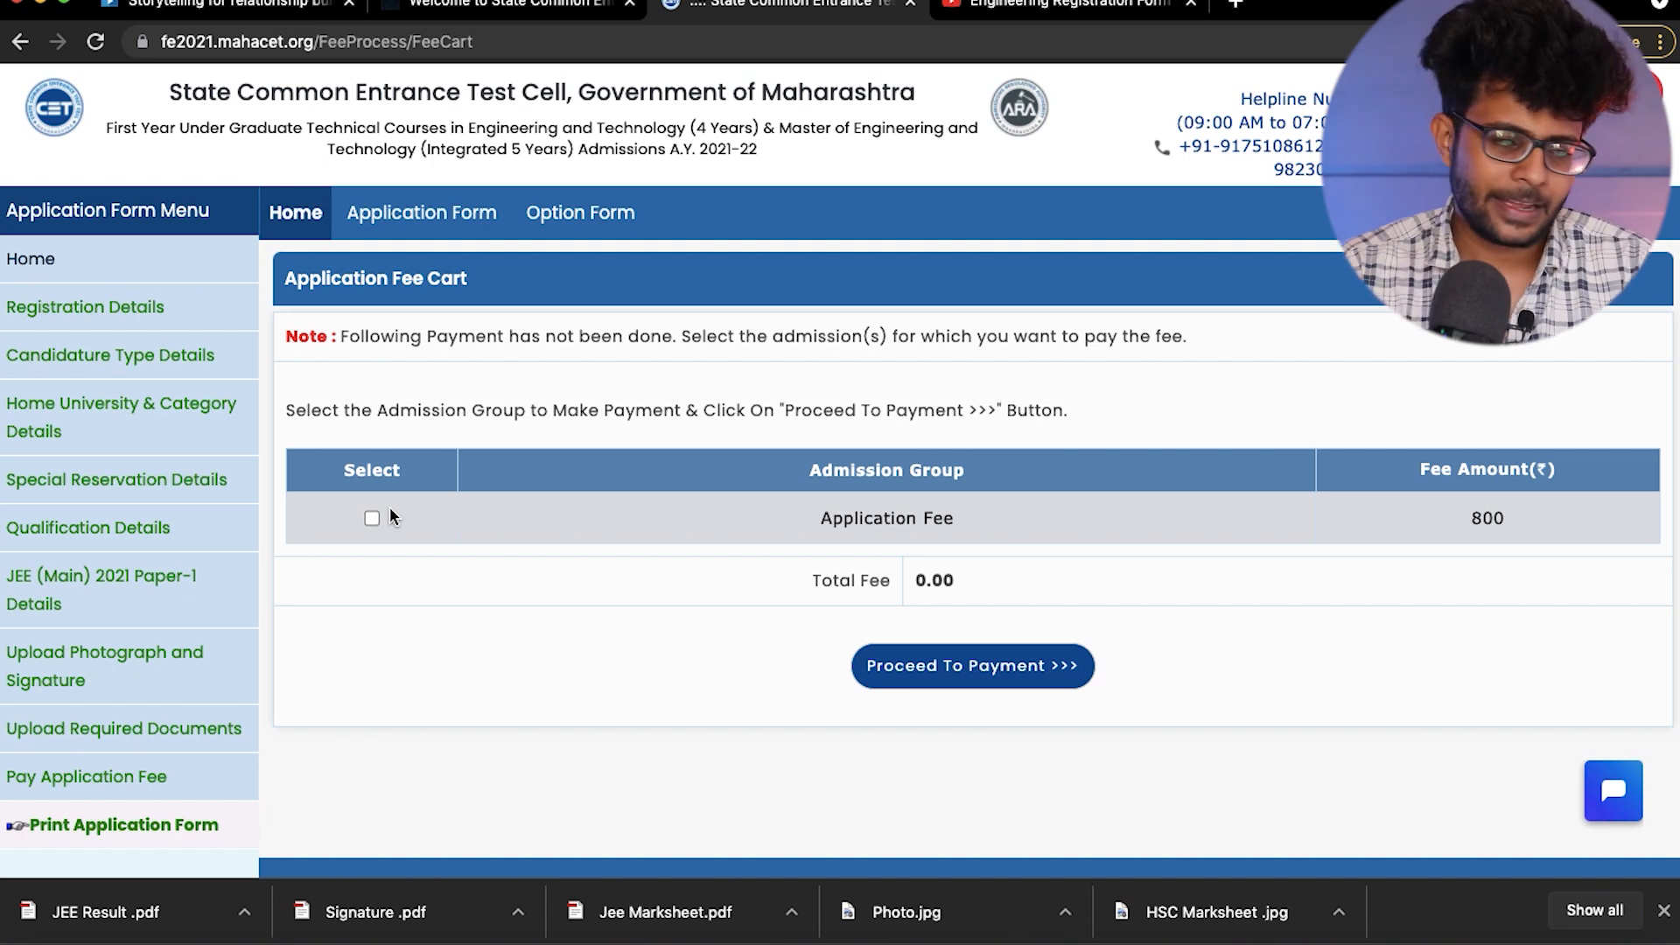
click(371, 519)
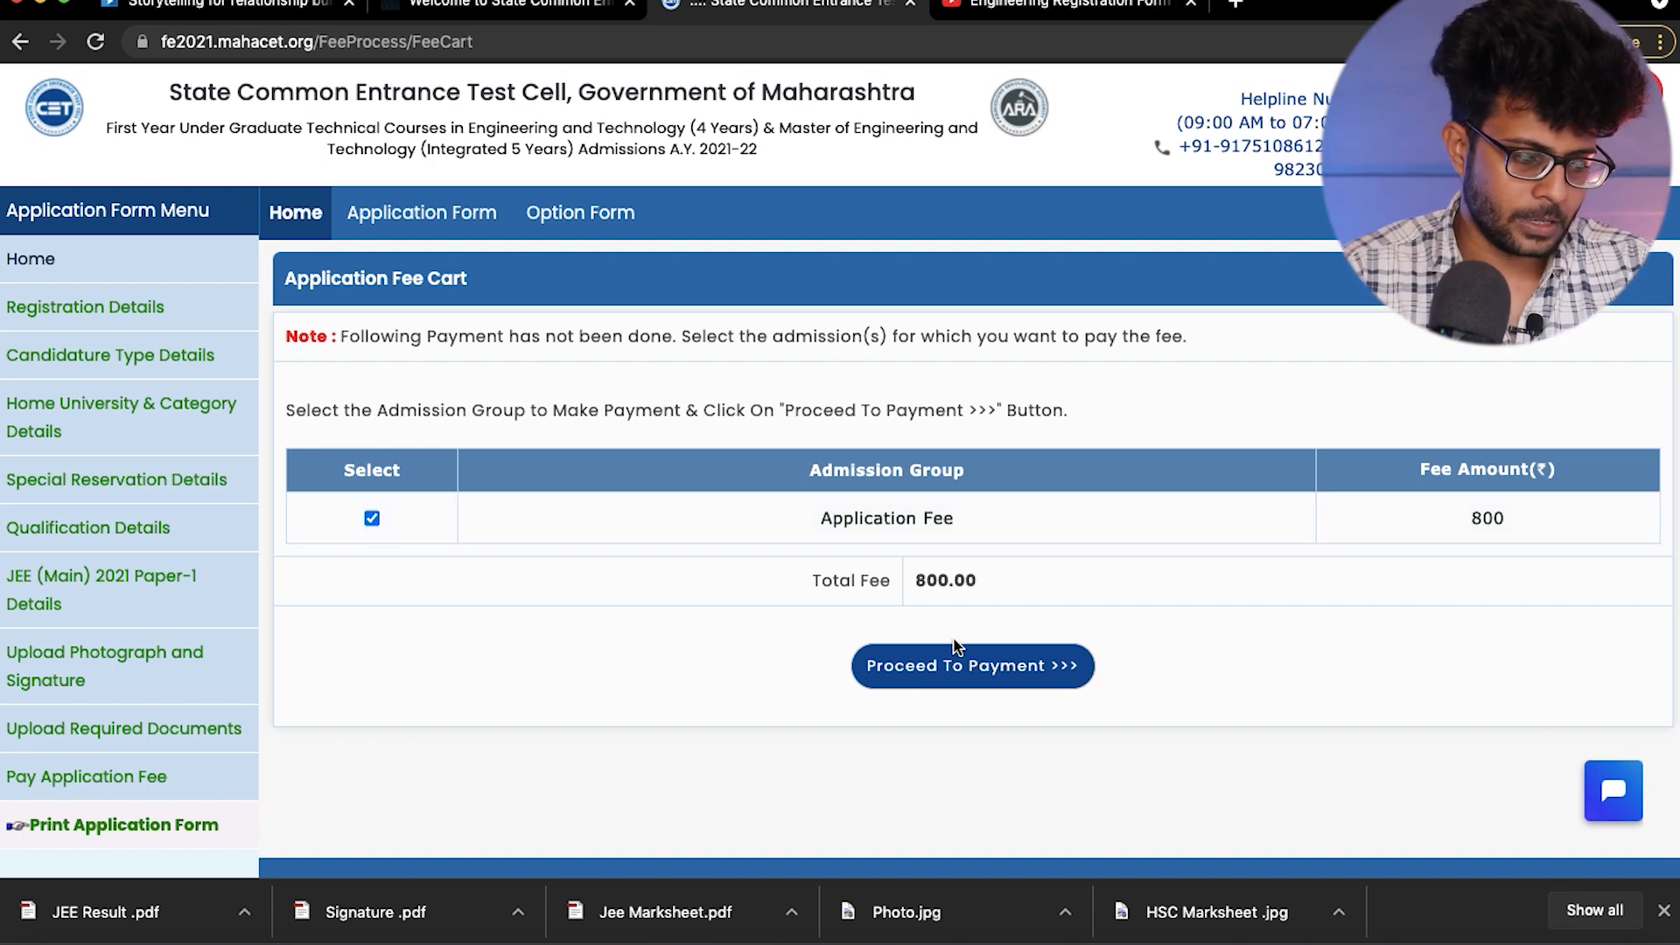
- Proceed to payment of the selected Application Fee
click(980, 681)
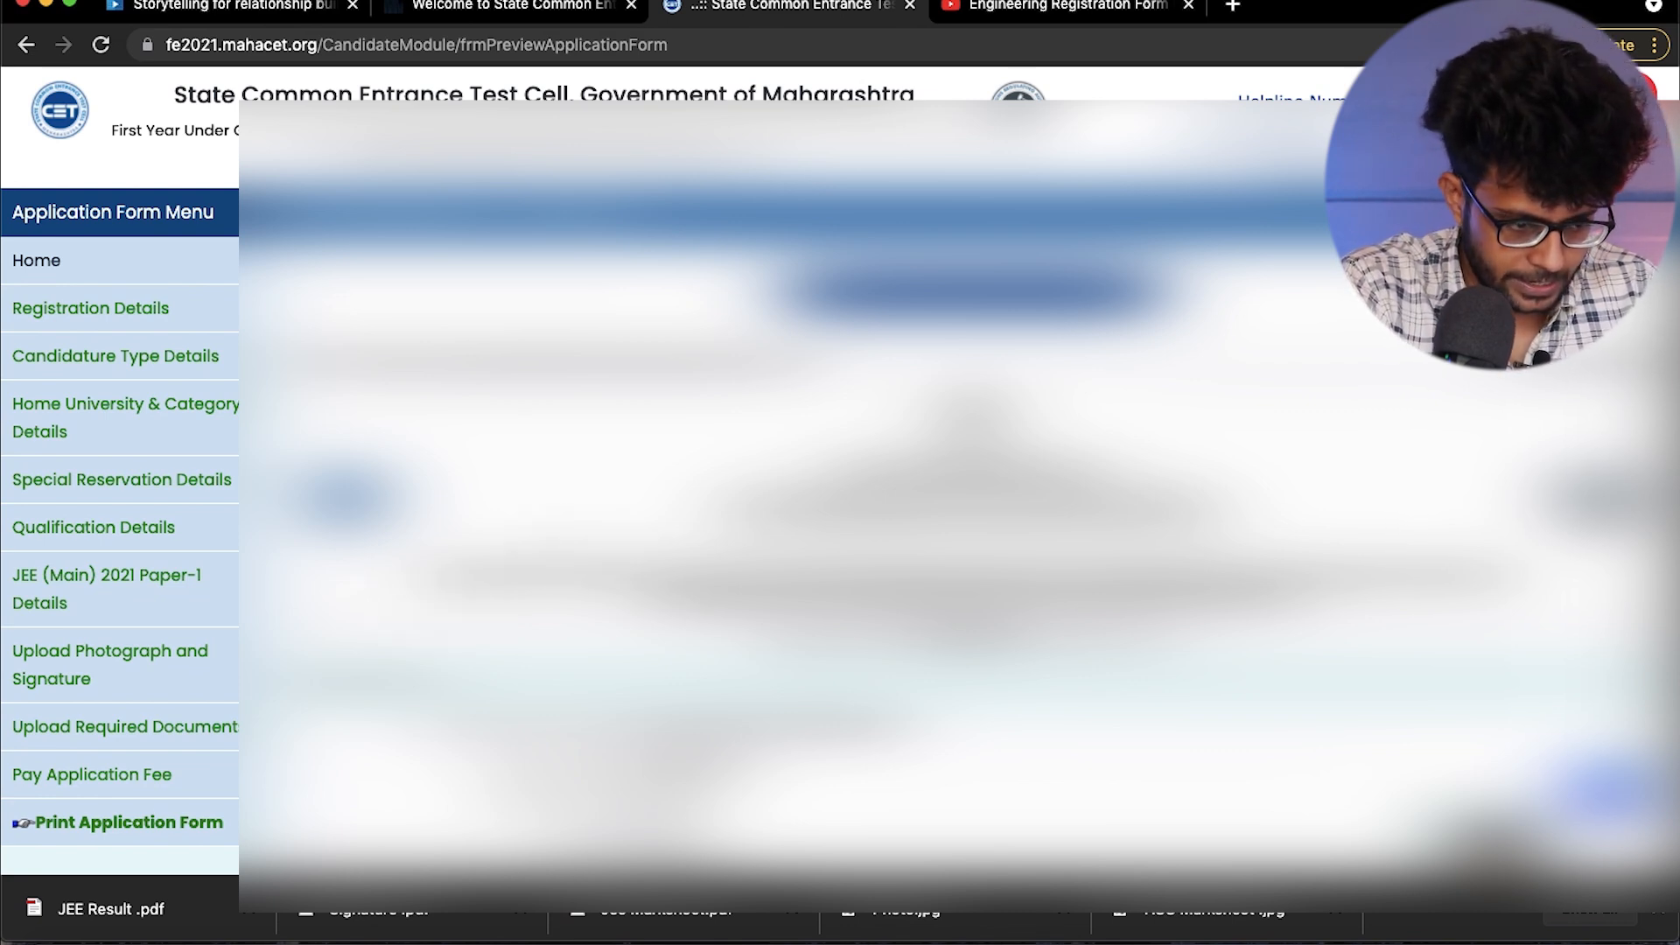
- Review the full application form preview down to its end and proceed to locking the application form
scroll(840, 525, down, 5)
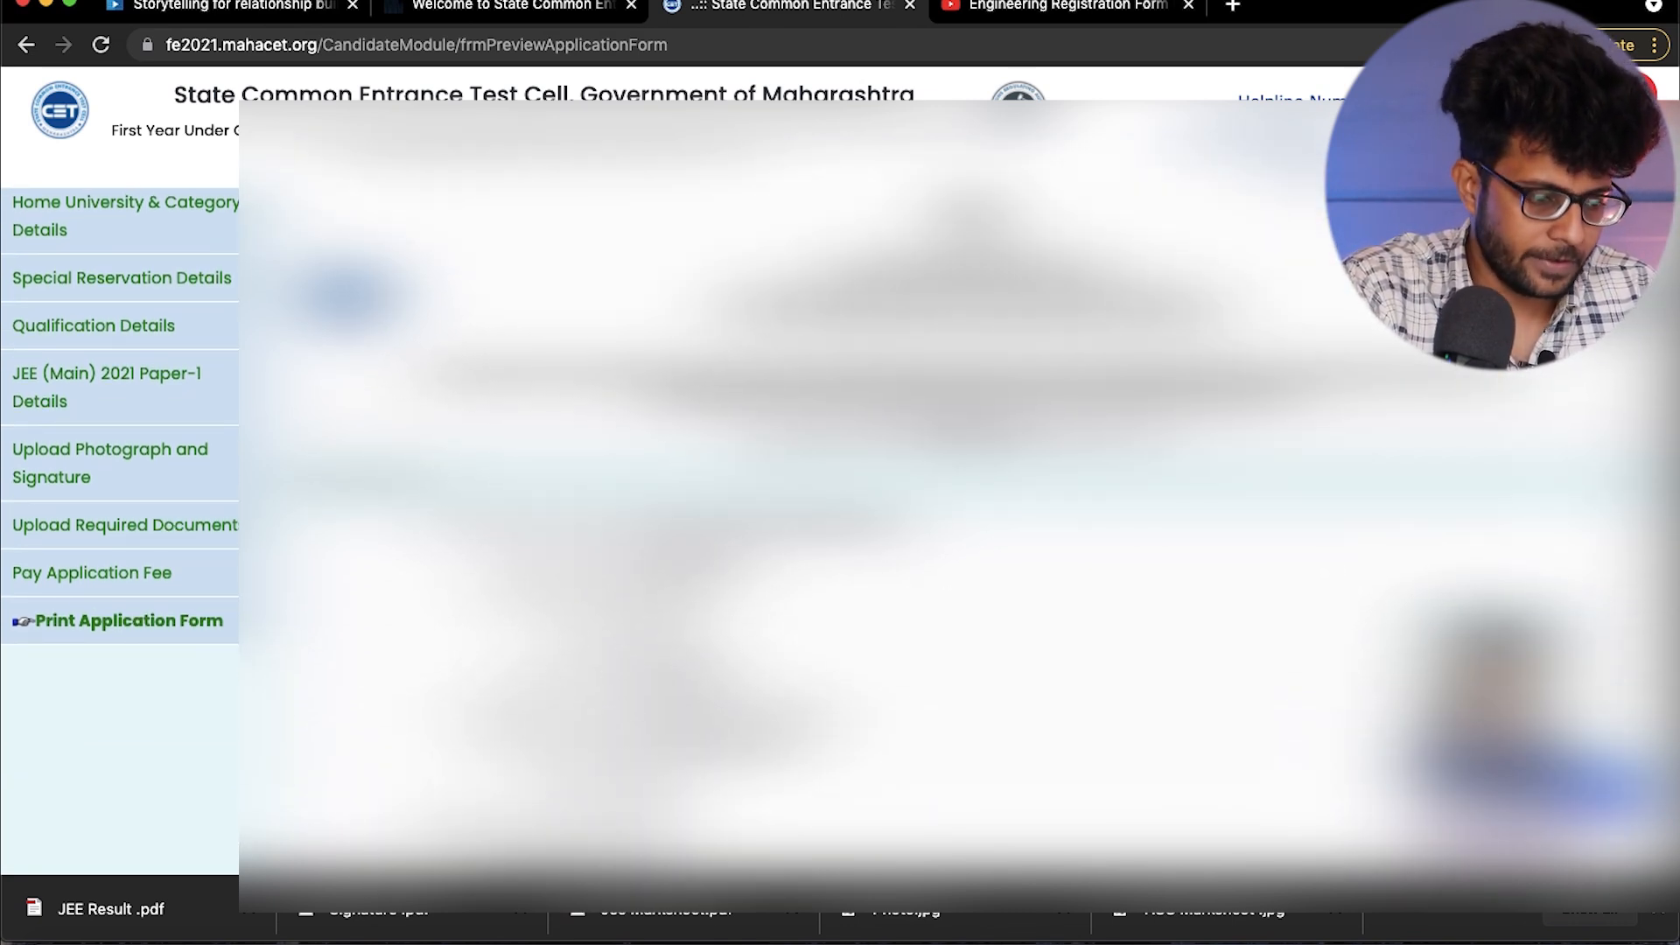
scroll(840, 490, down, 4)
scroll(840, 490, down, 15)
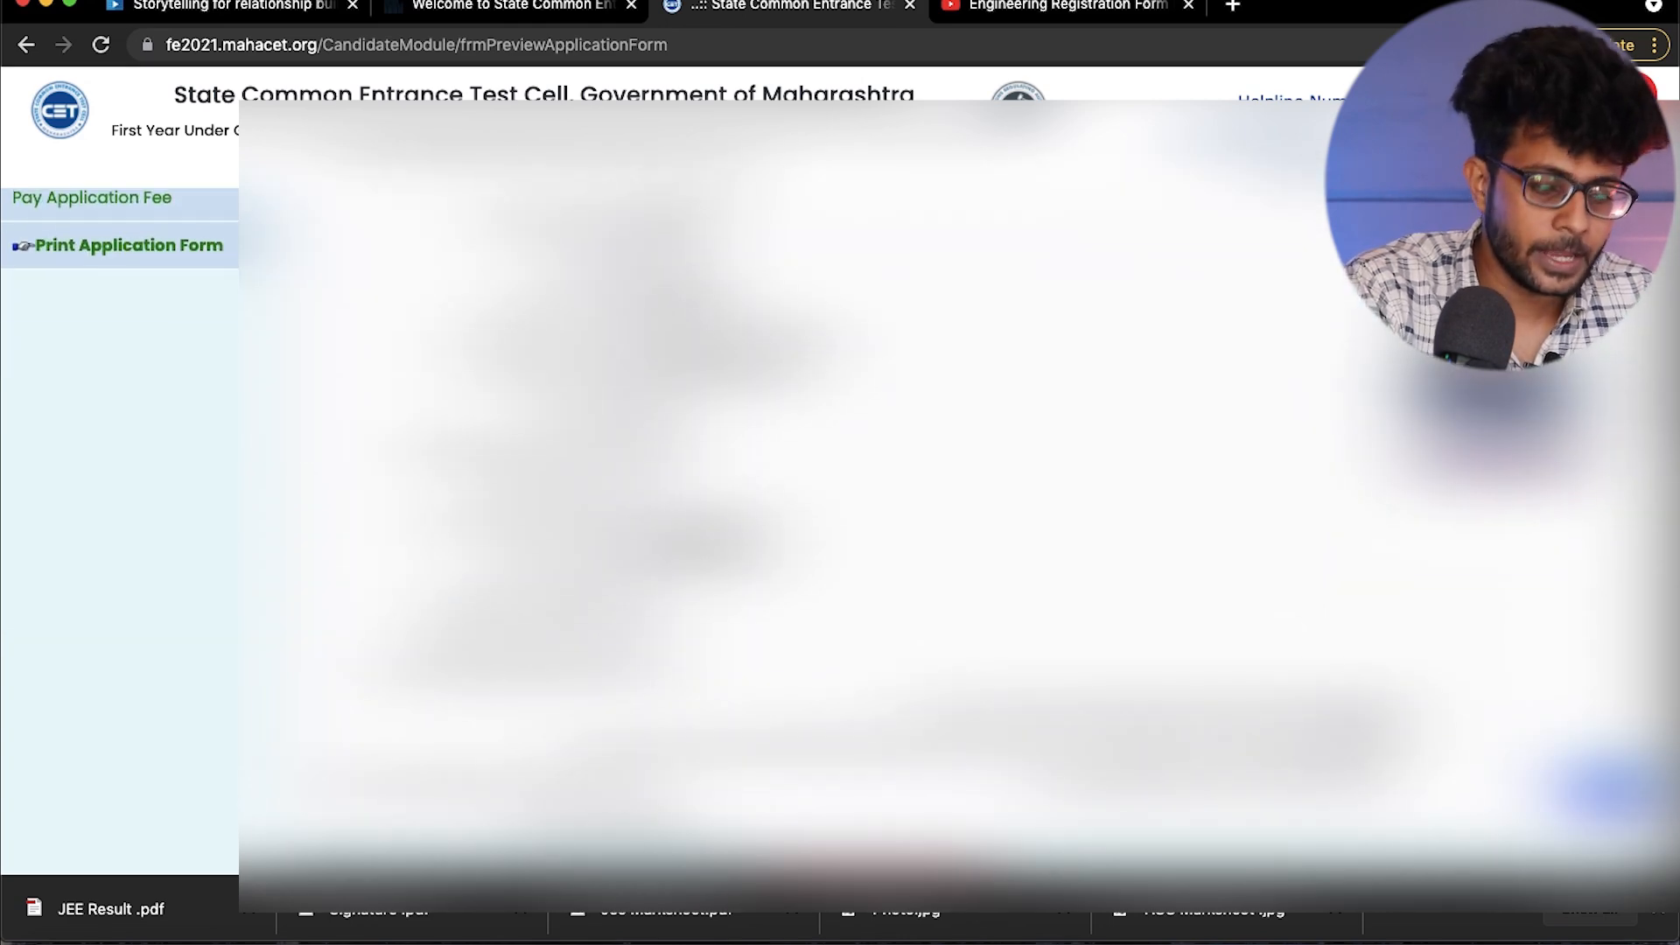
scroll(841, 490, down, 7)
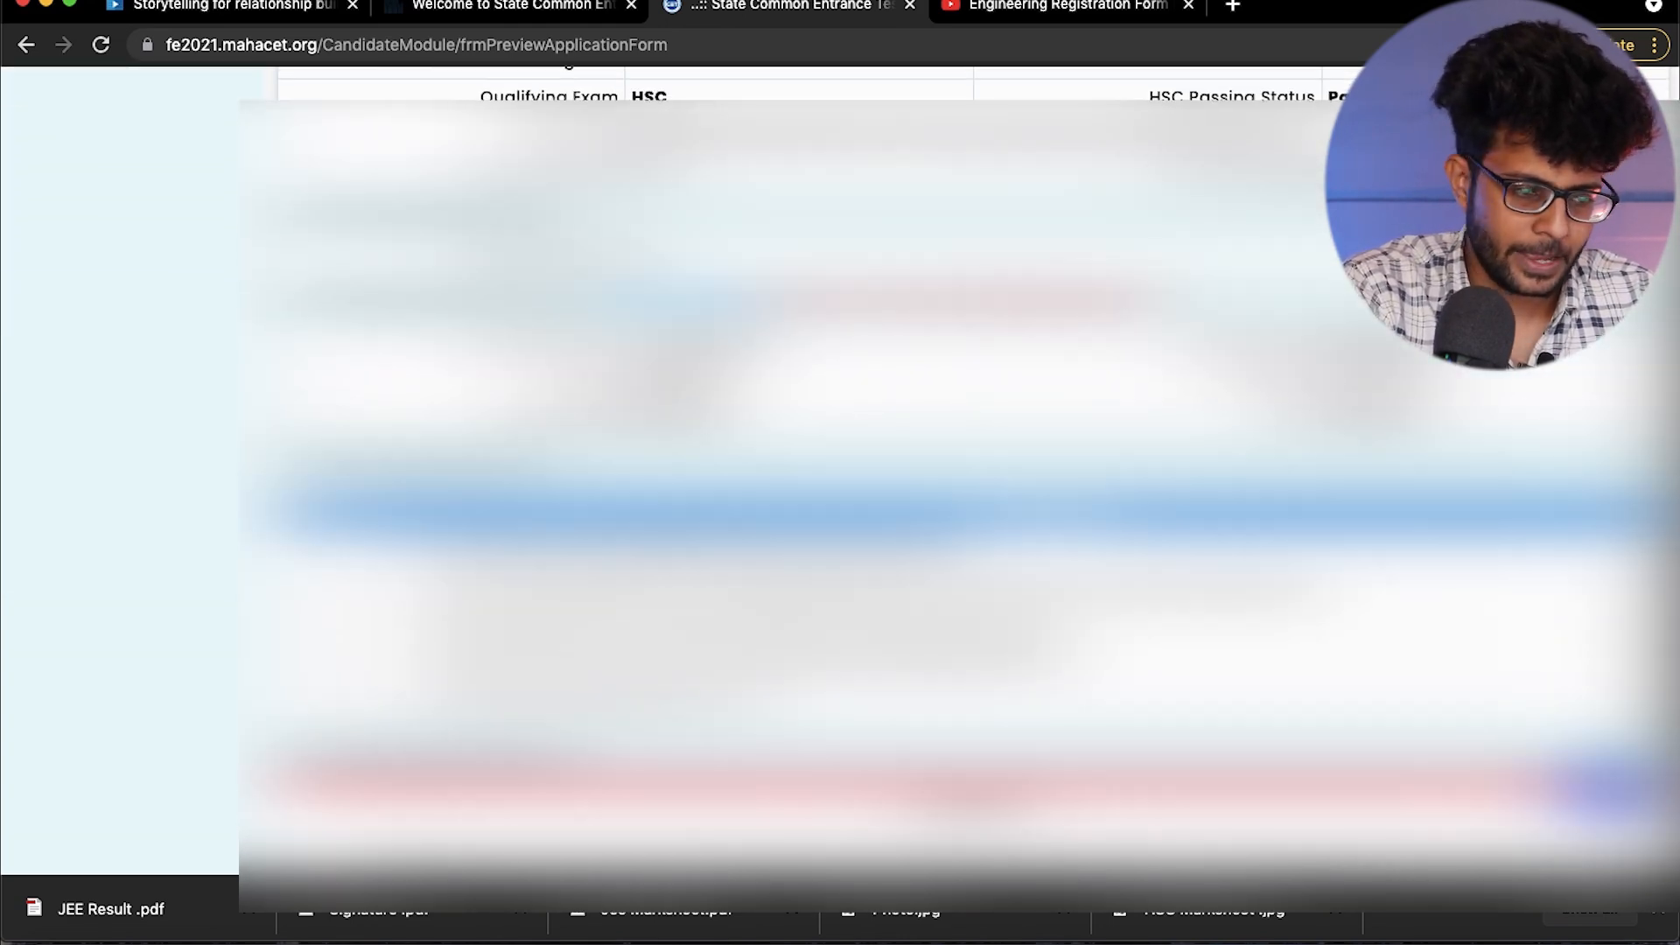
scroll(840, 490, up, 8)
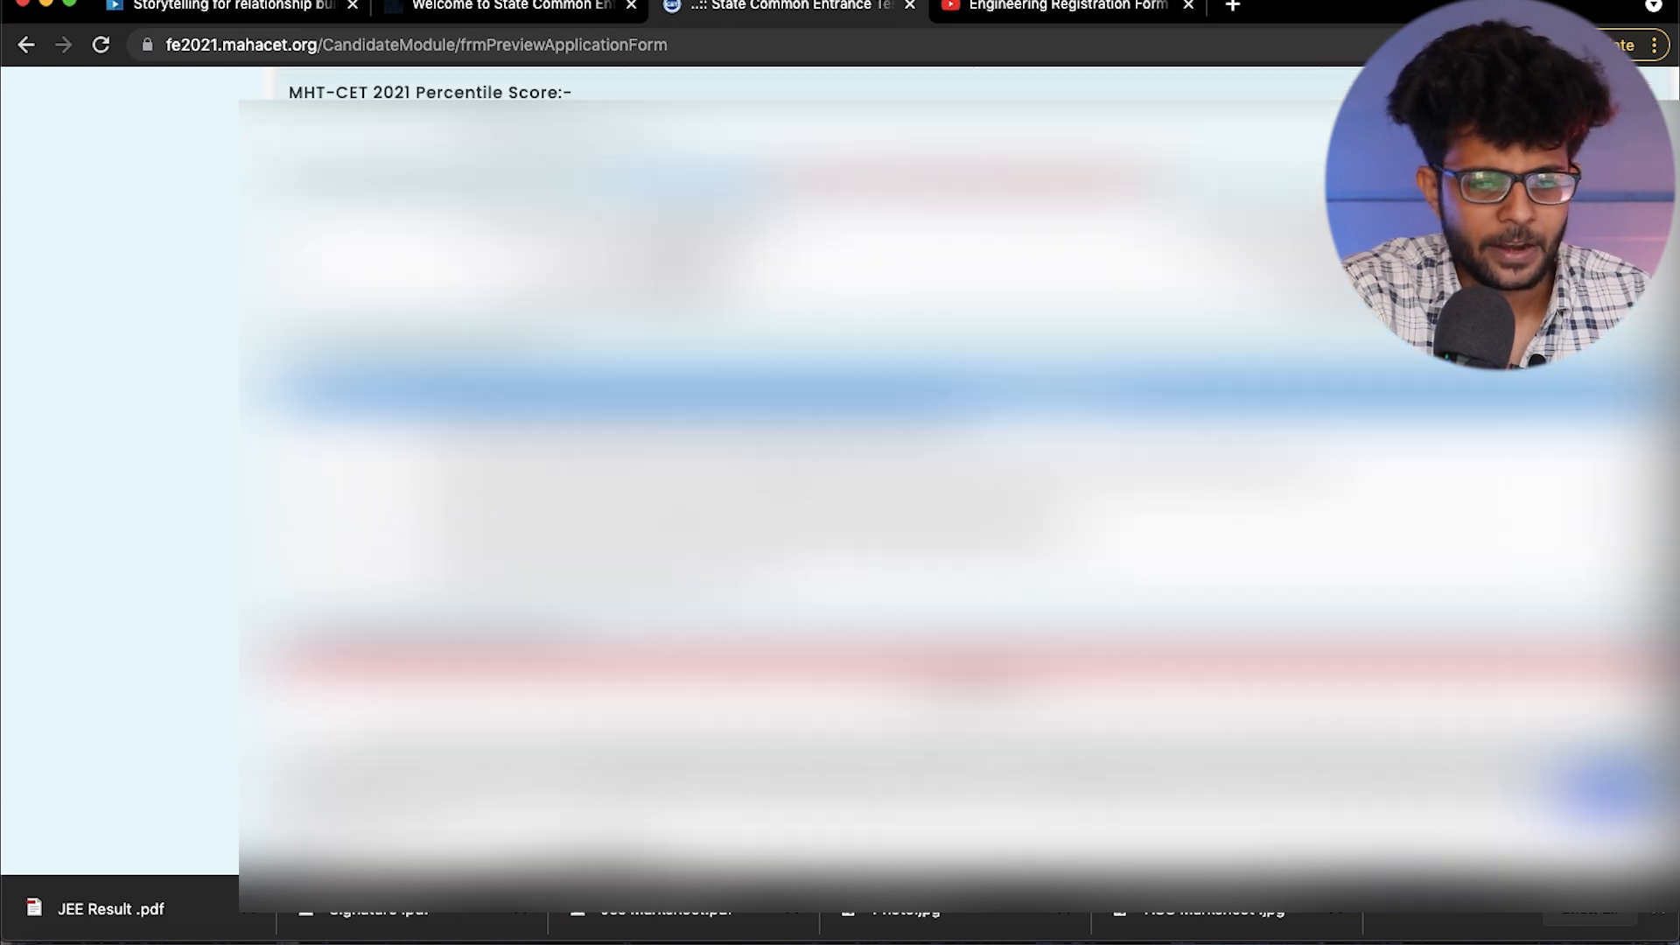
scroll(962, 490, down, 10)
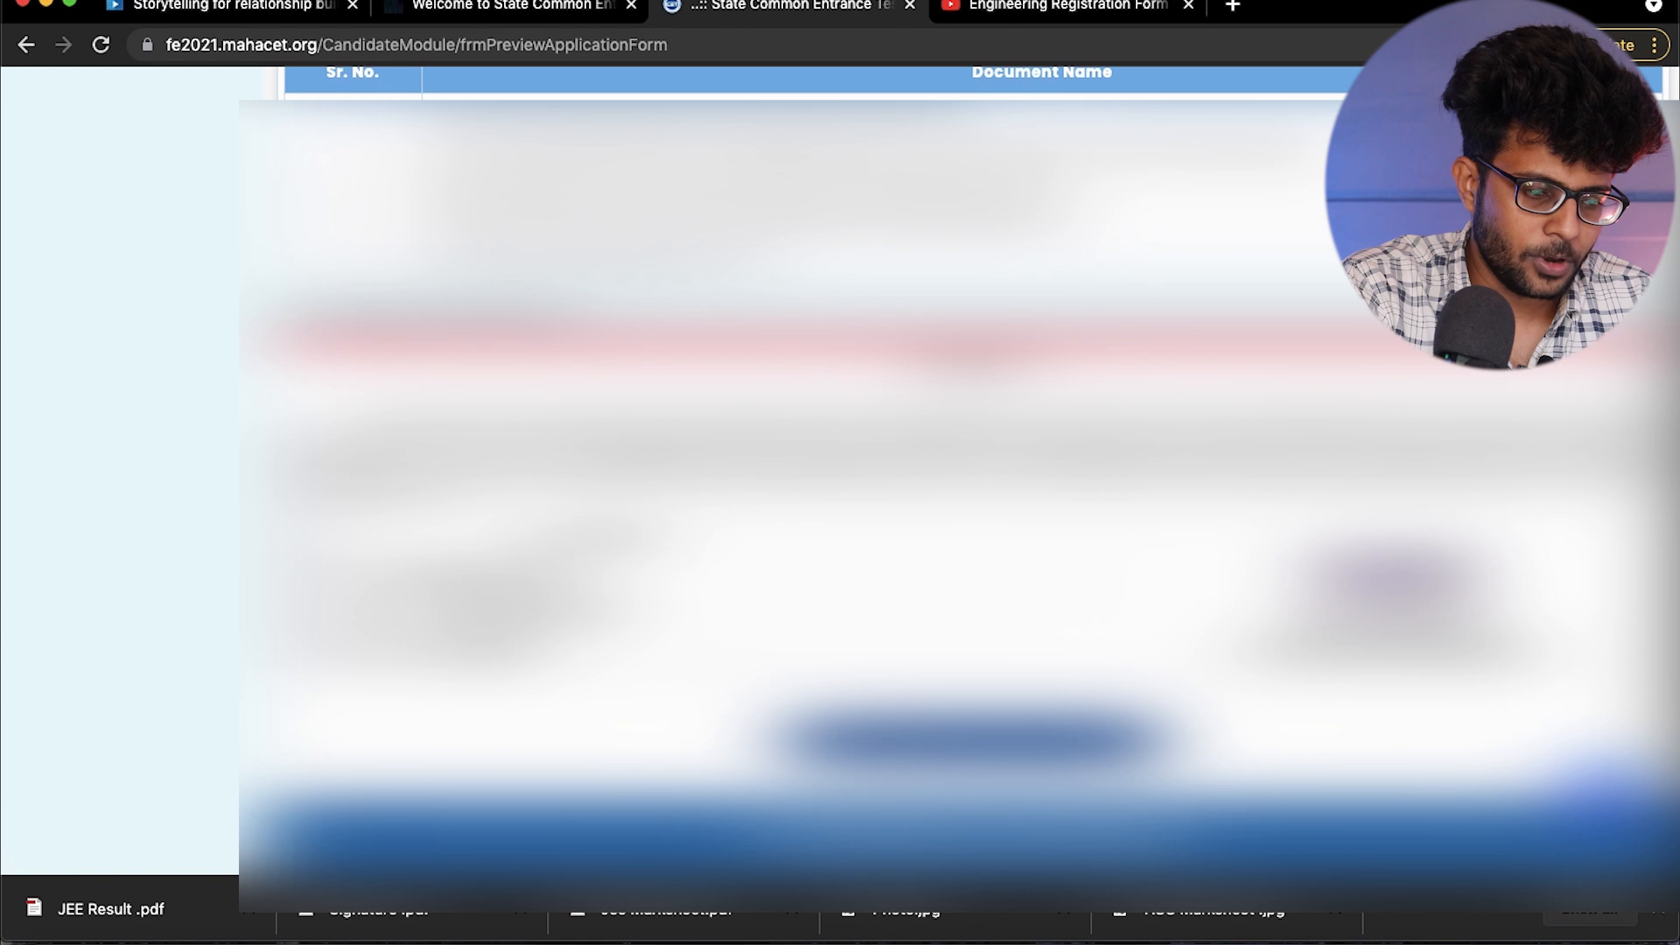
click(950, 752)
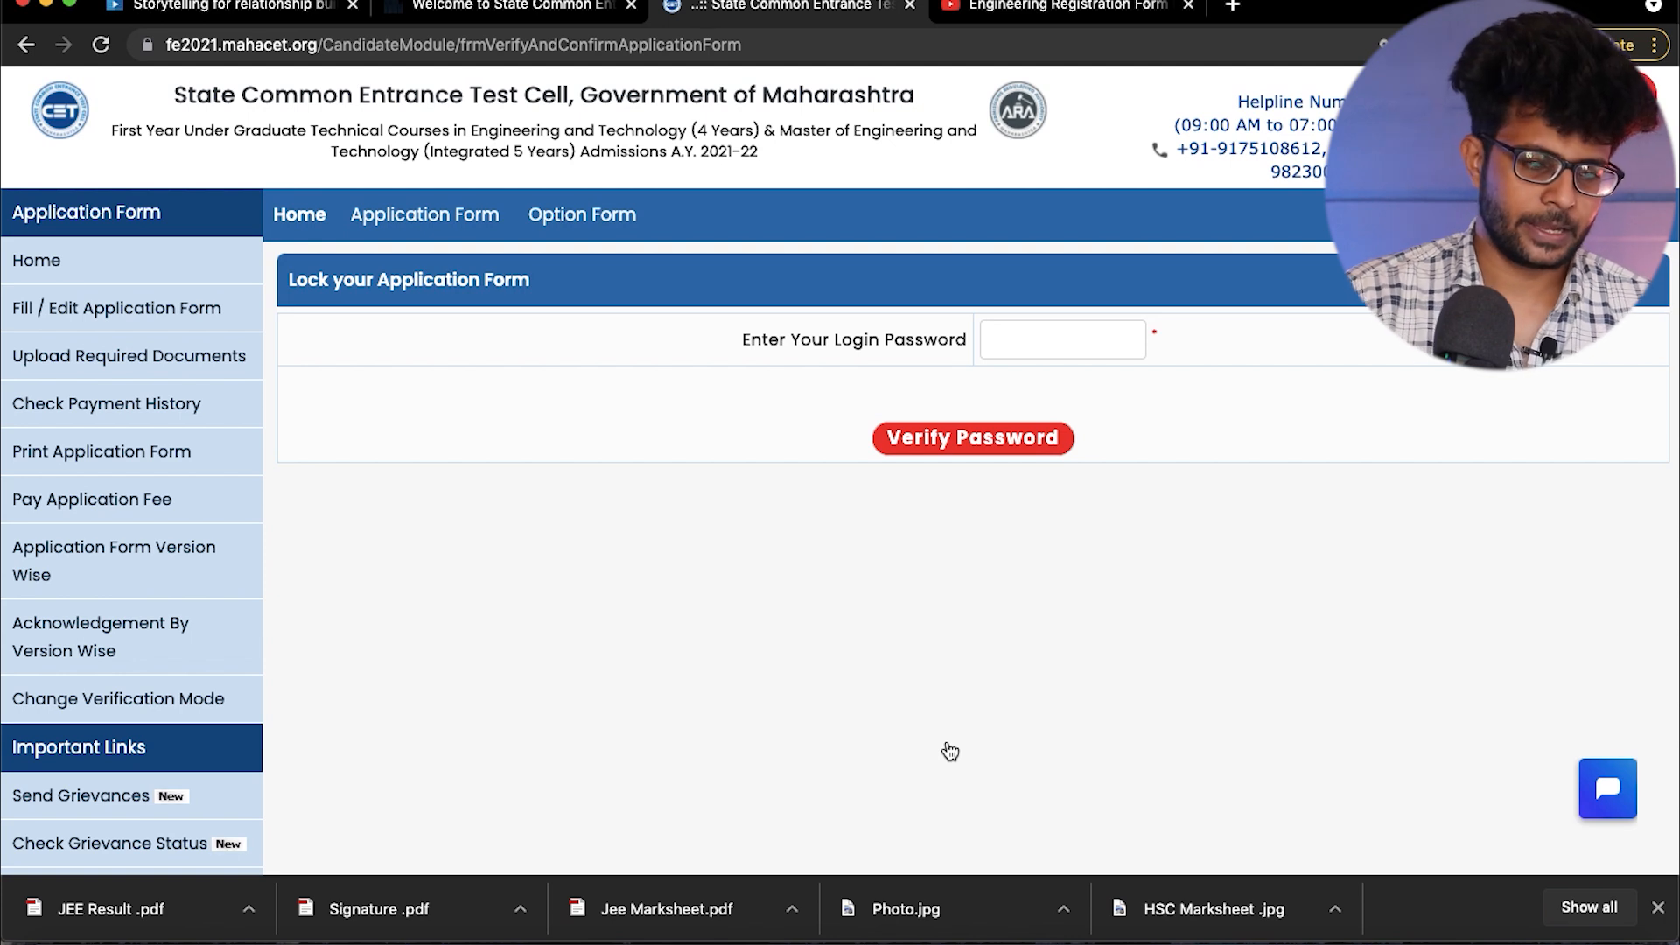
- Enter and verify the login password, and fill in the one-time password to lock and submit the application form
click(1004, 331)
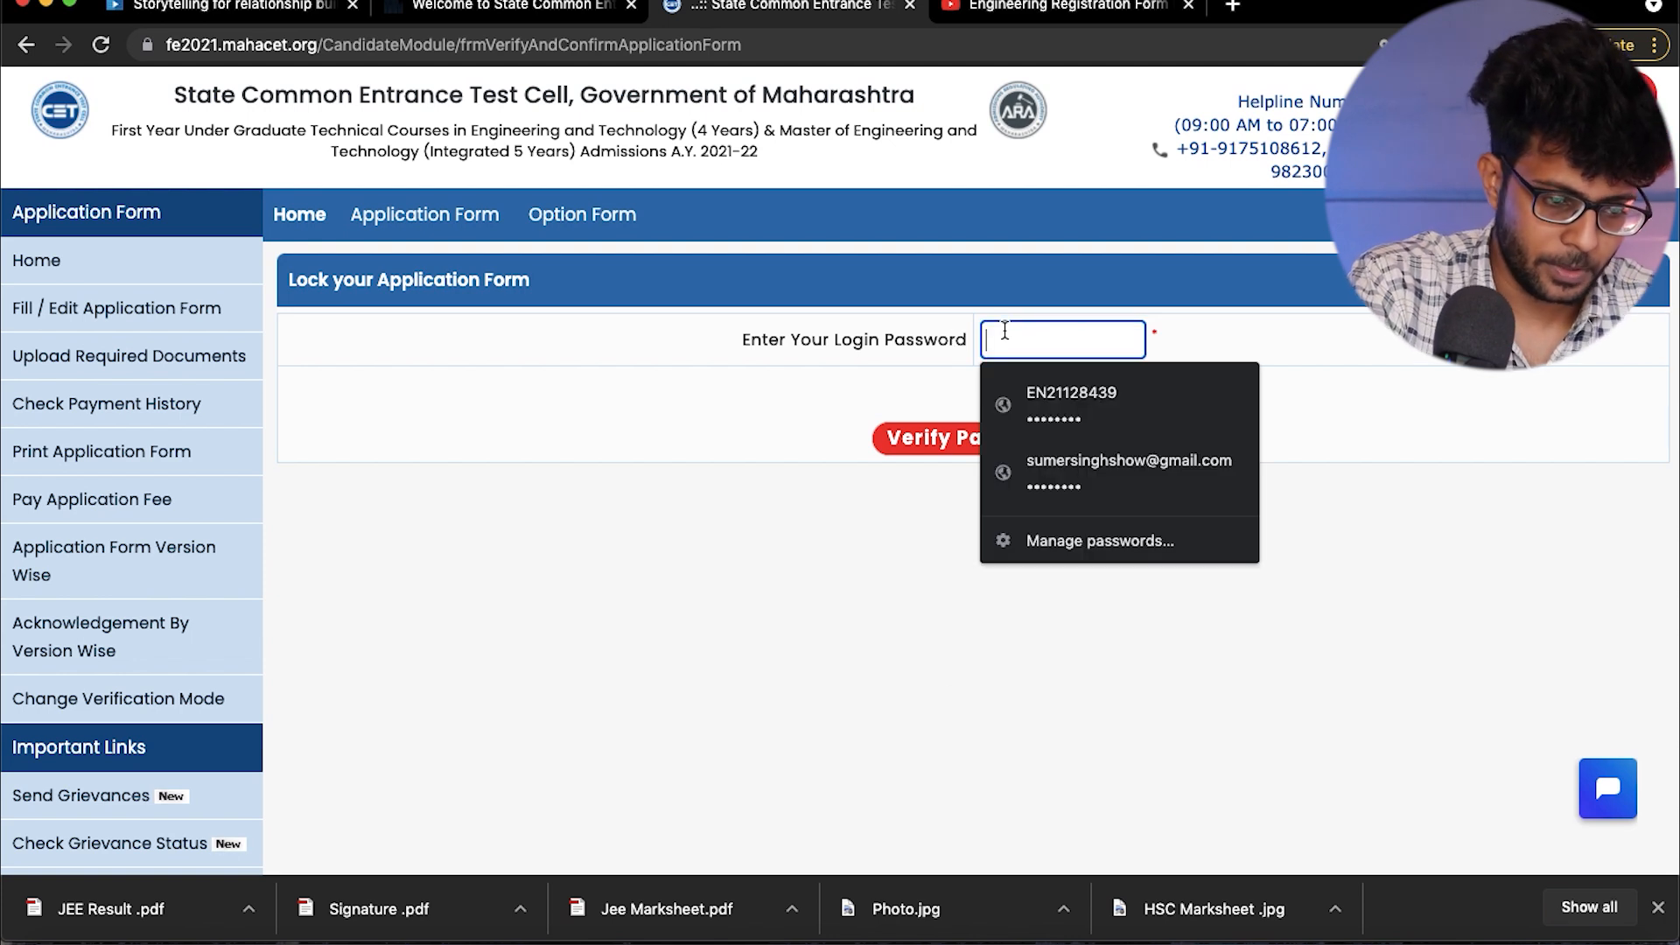
text(a)
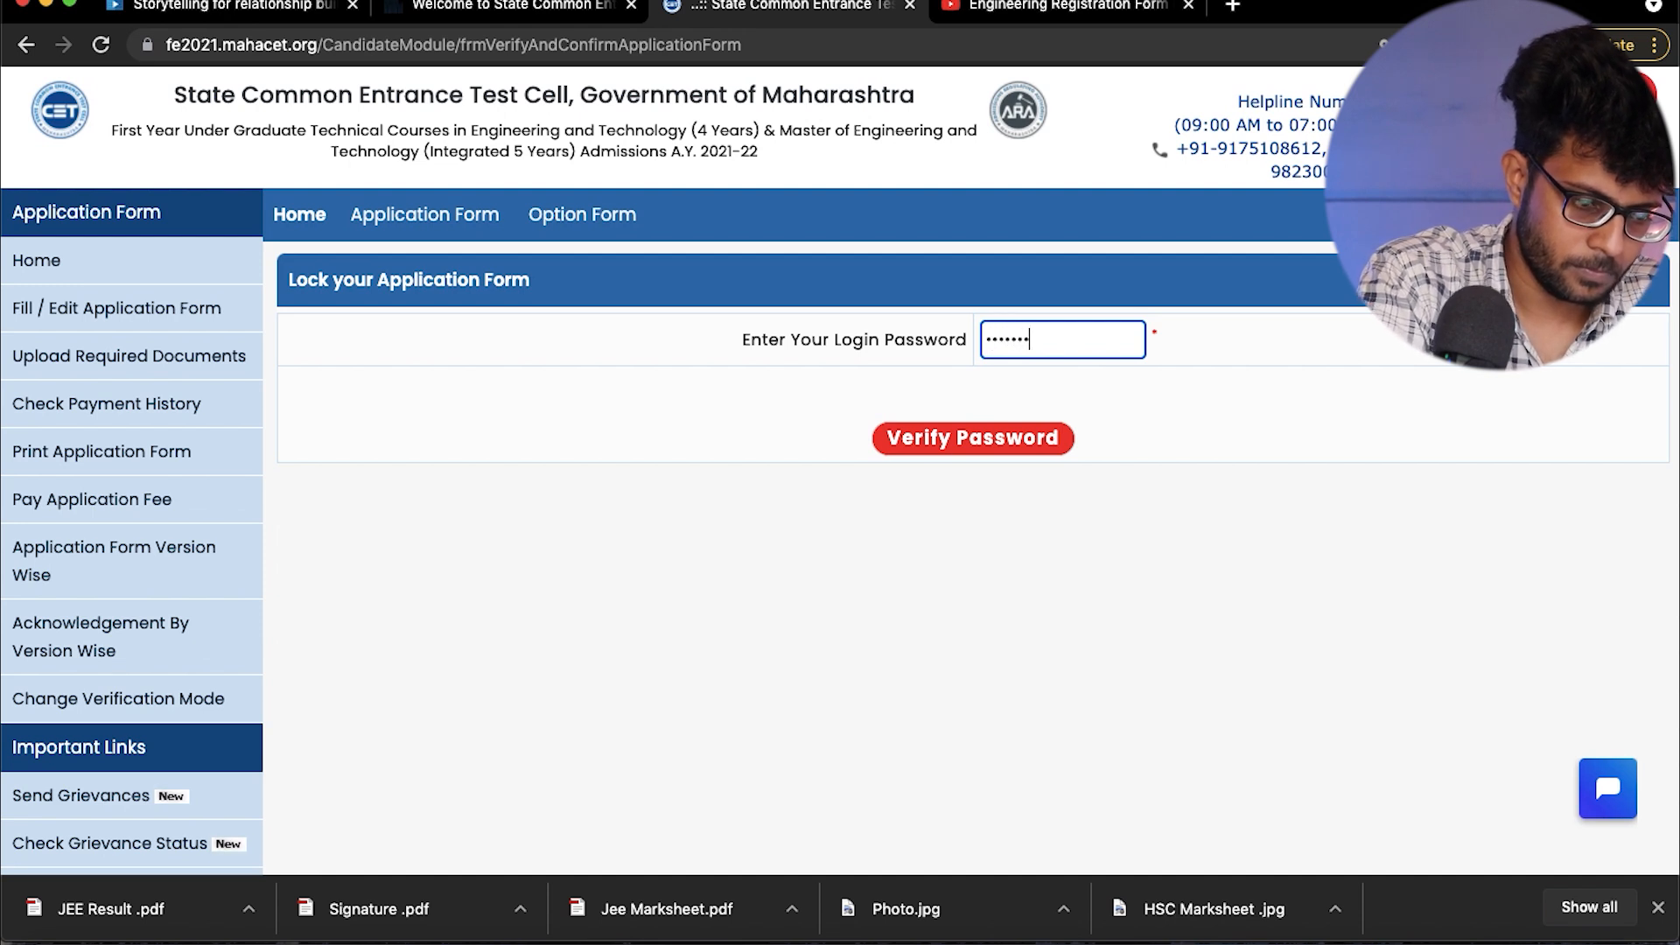
click(967, 435)
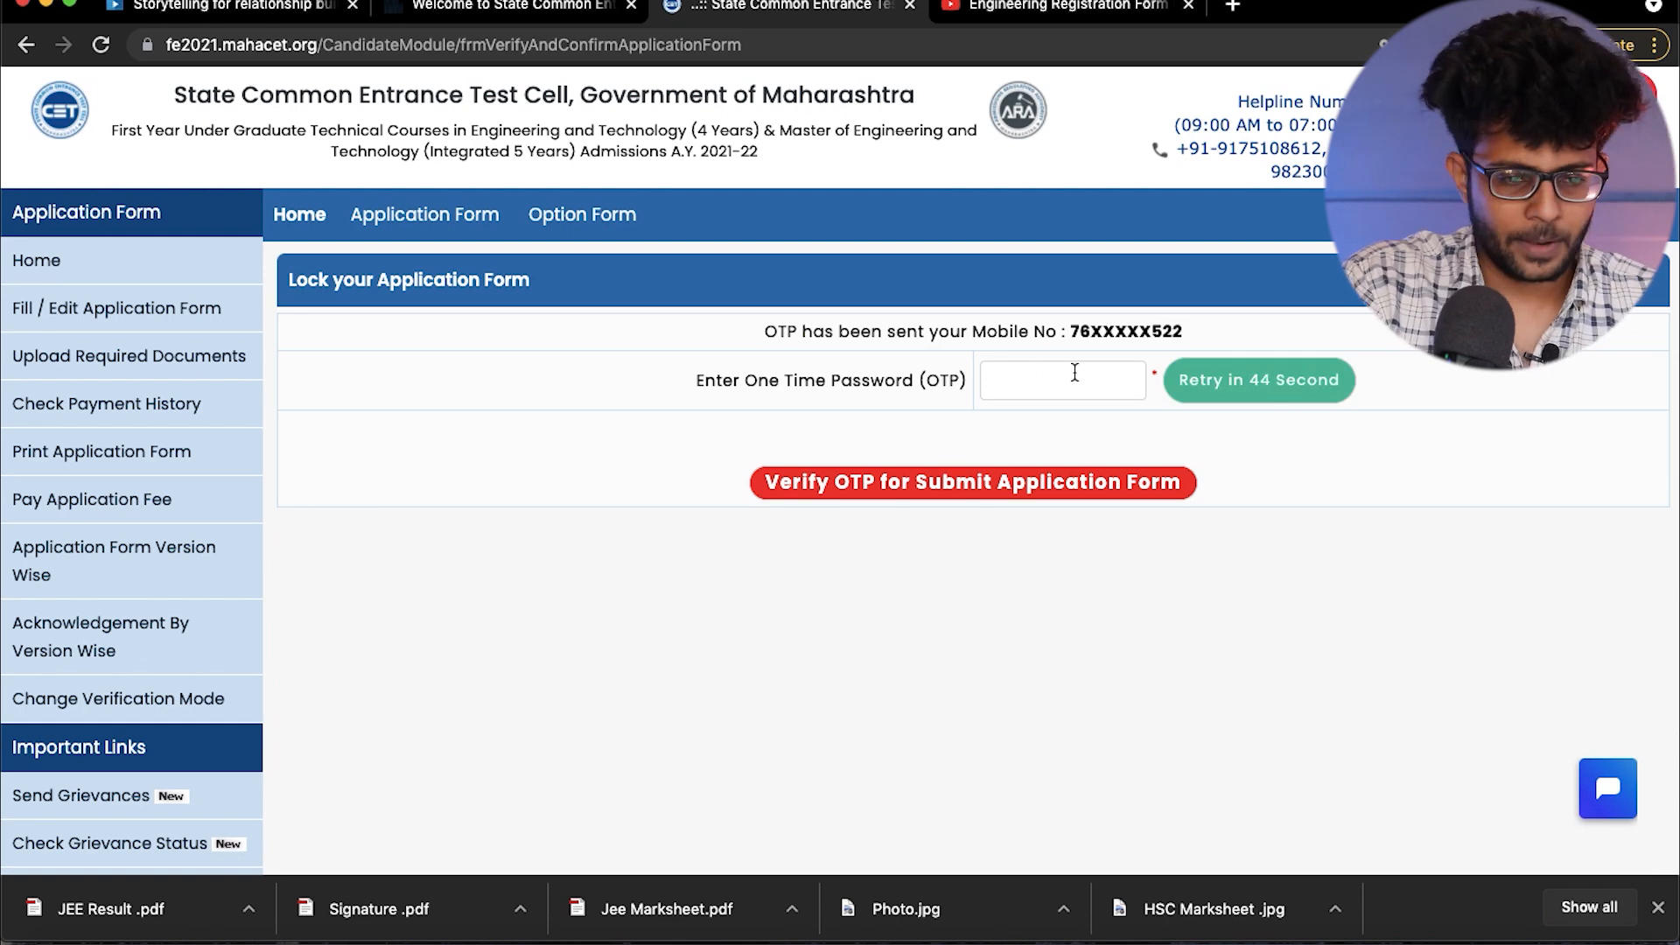
click(1101, 379)
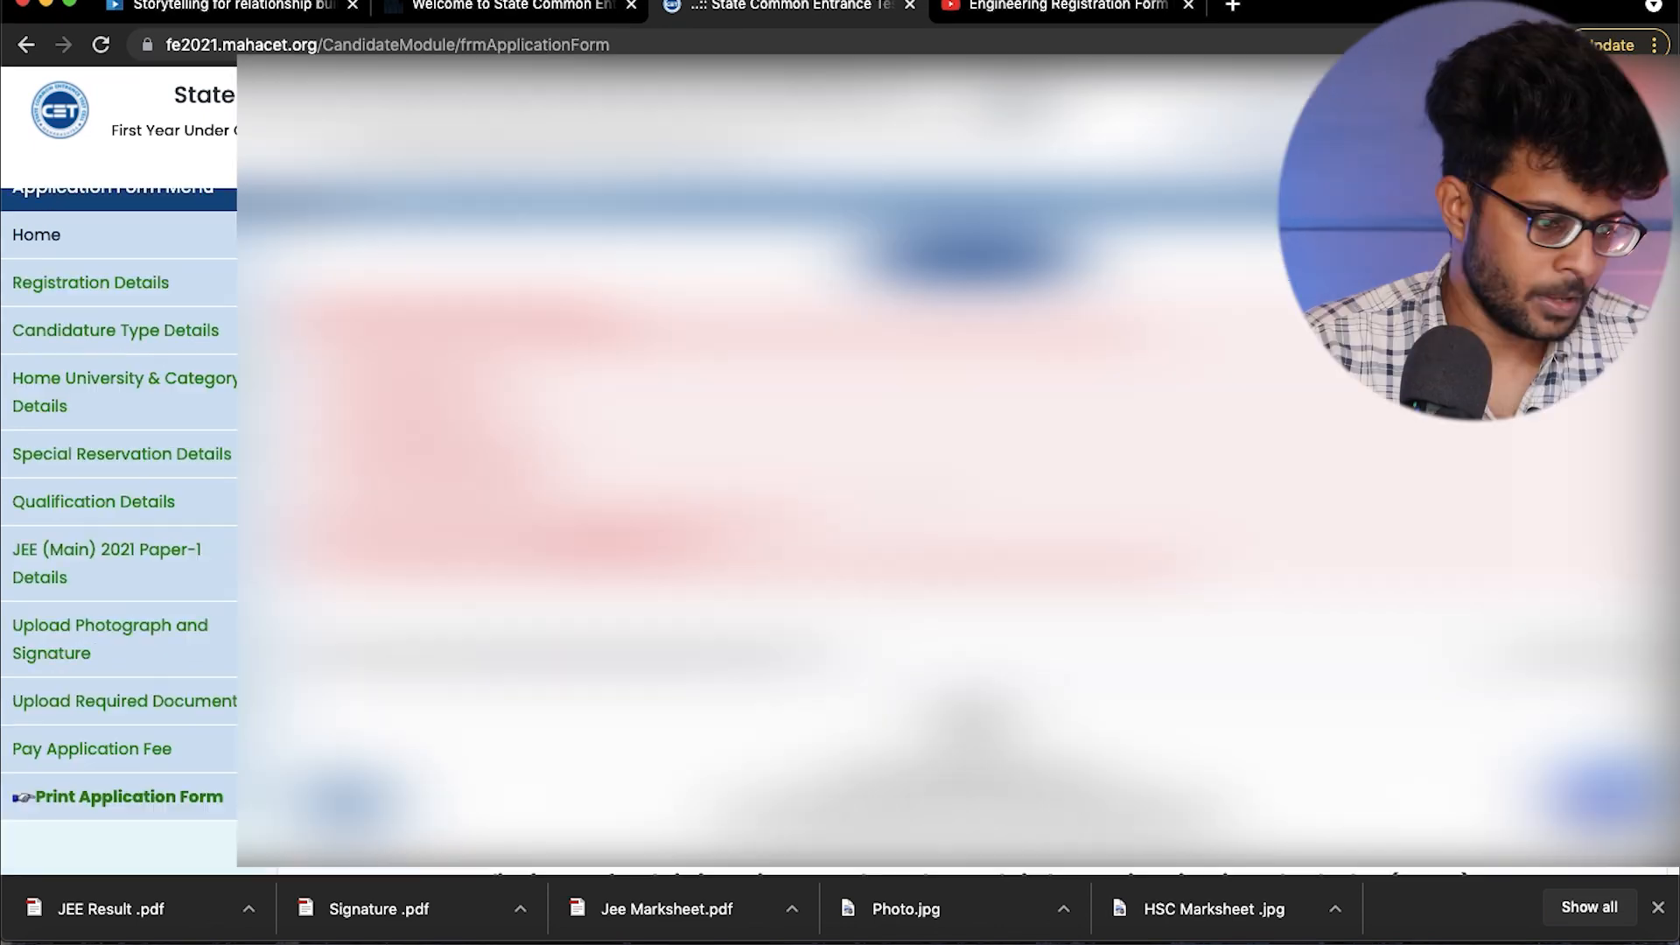
- Look through the submitted application form, from the notes at its start to the document list and declaration
scroll(118, 438, down, 5)
scroll(840, 473, up, 5)
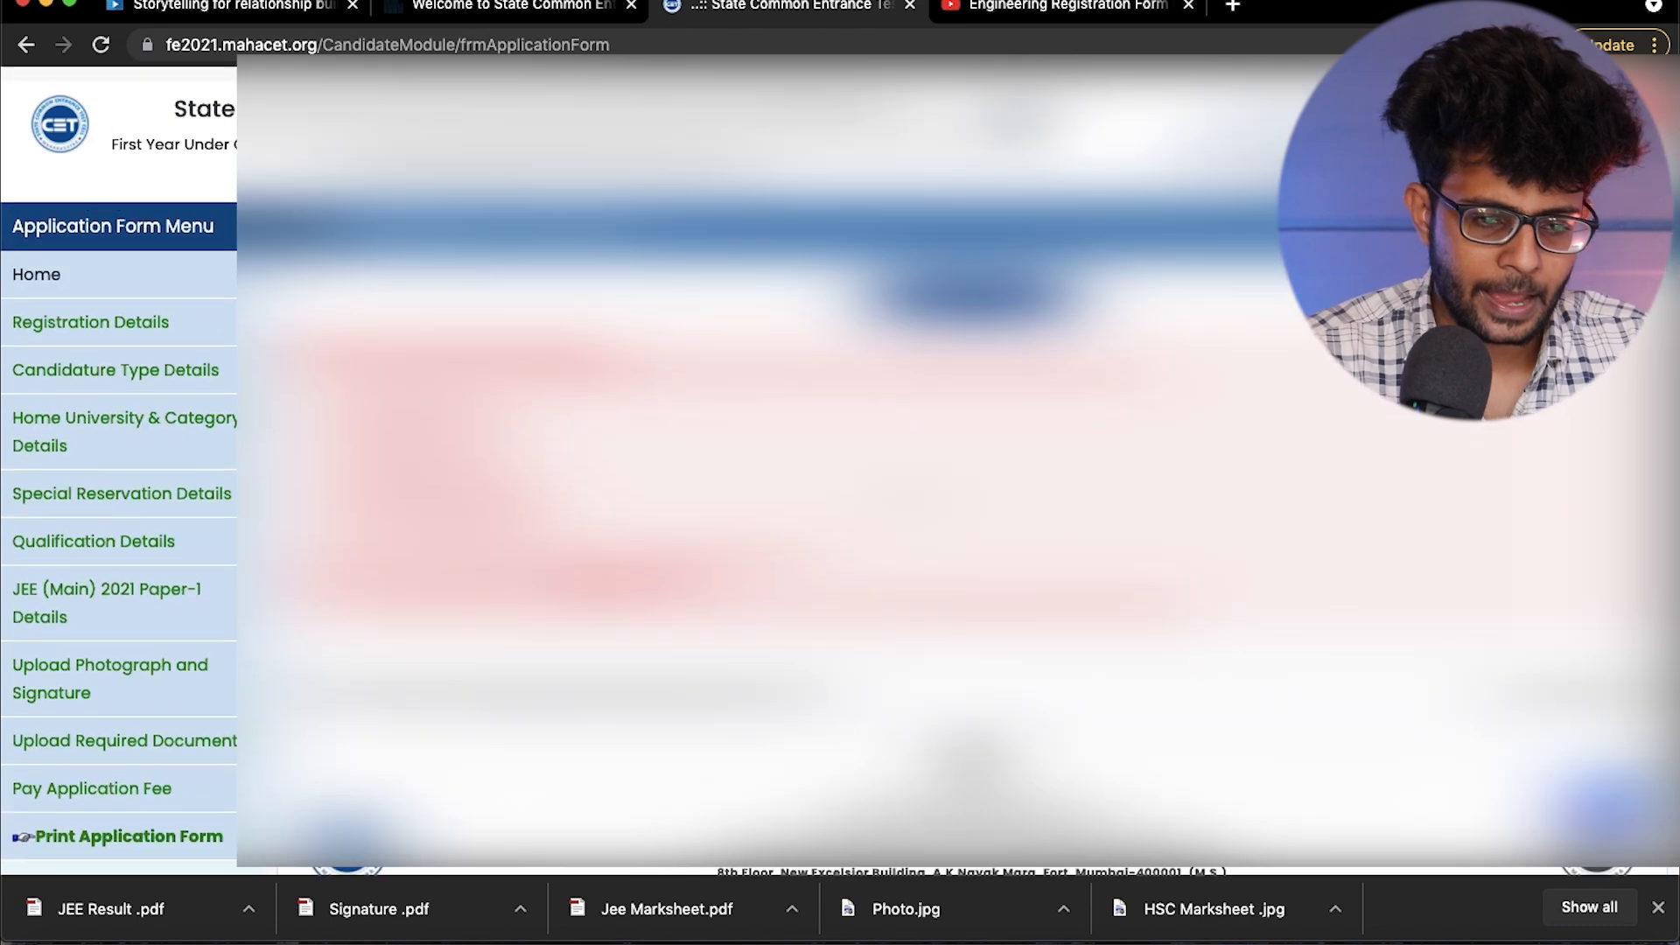
scroll(841, 472, down, 10)
scroll(840, 473, down, 15)
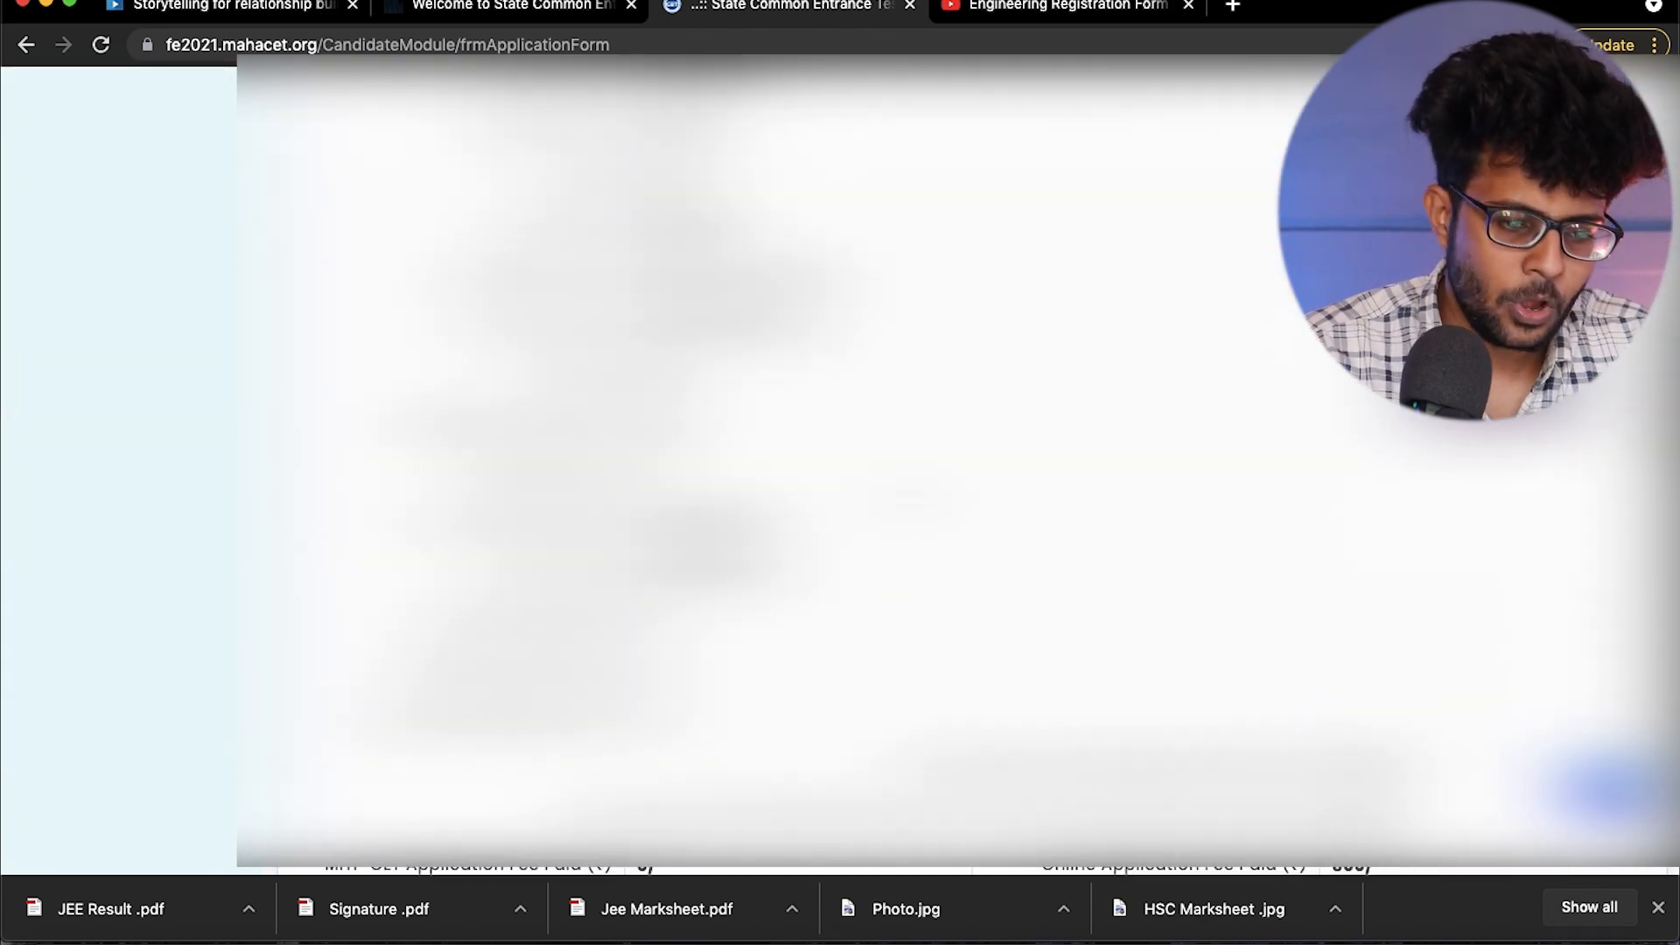
scroll(959, 464, down, 5)
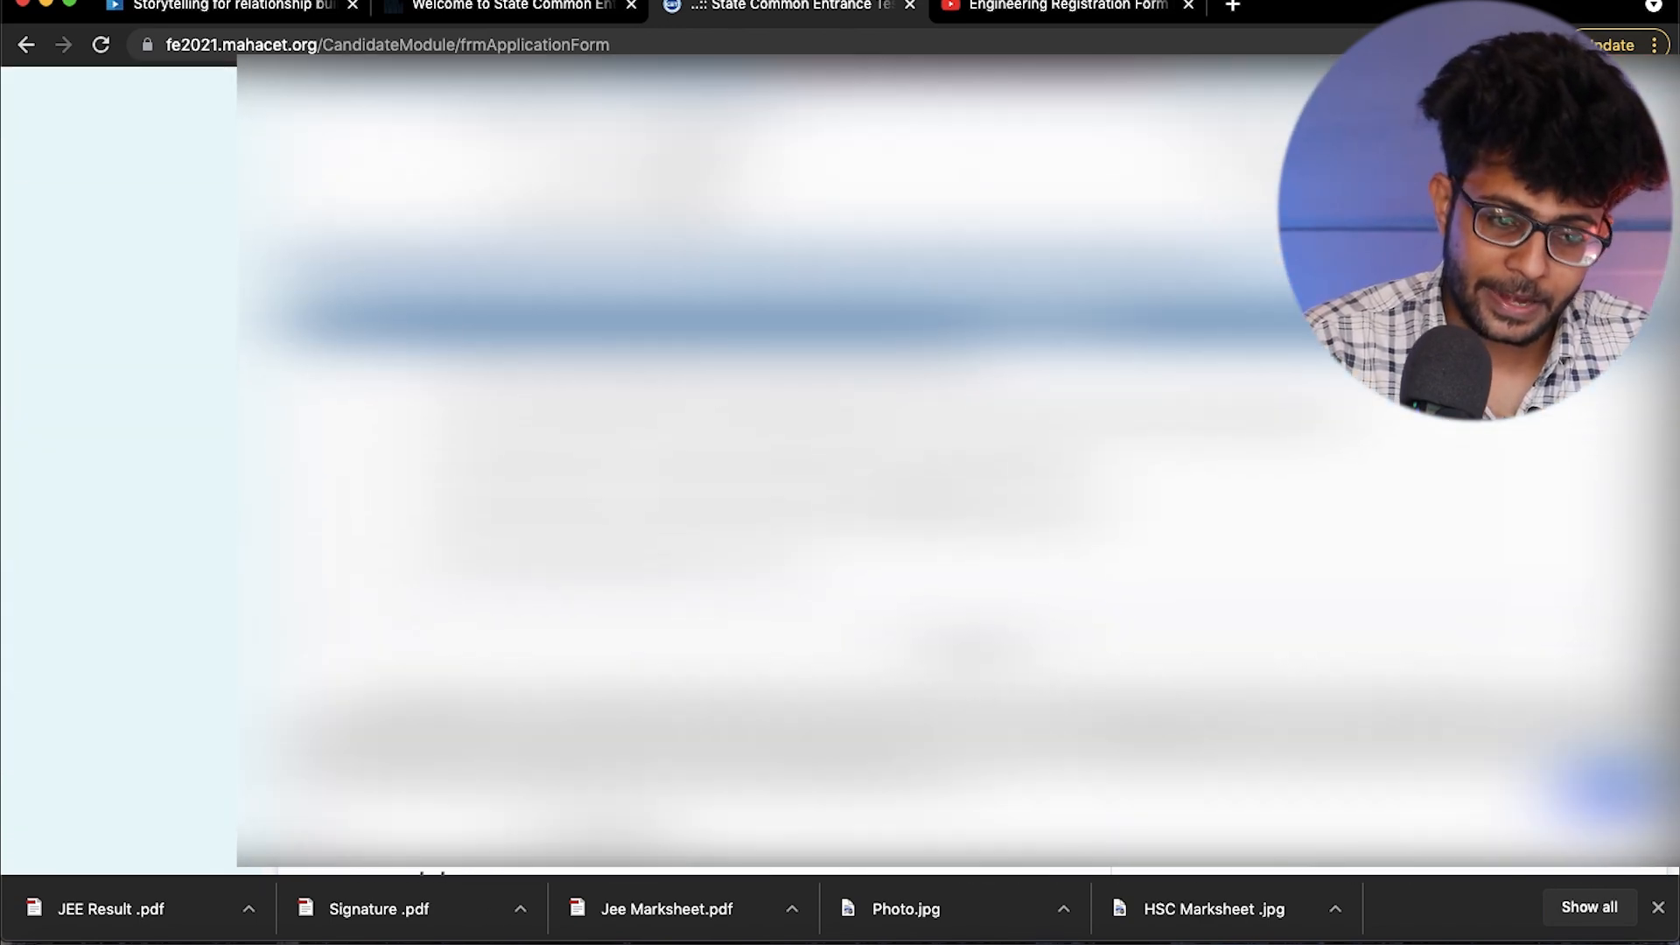